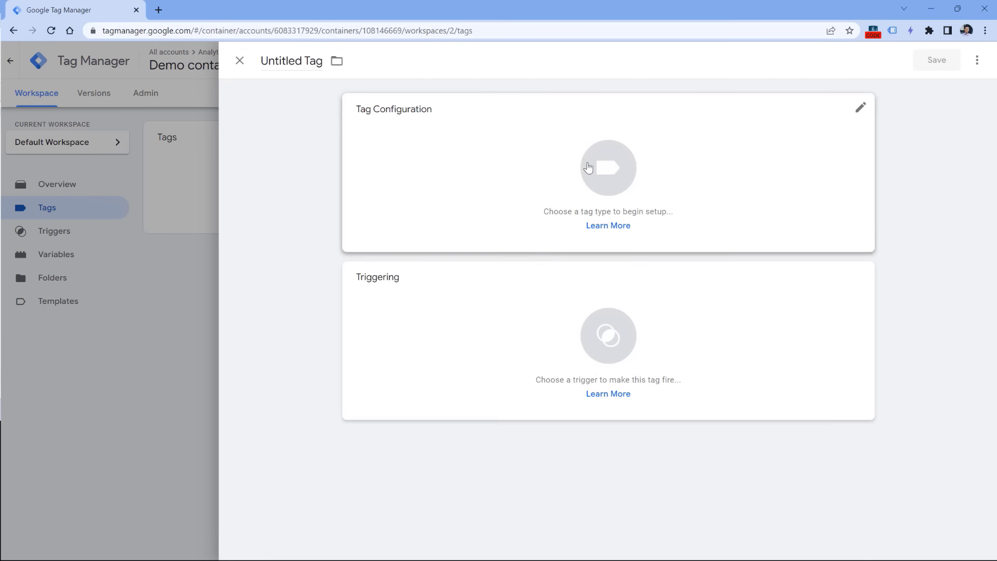
Step: Leave the untitled tag and search the community tag template gallery for "facebook", then close the gallery
click(239, 60)
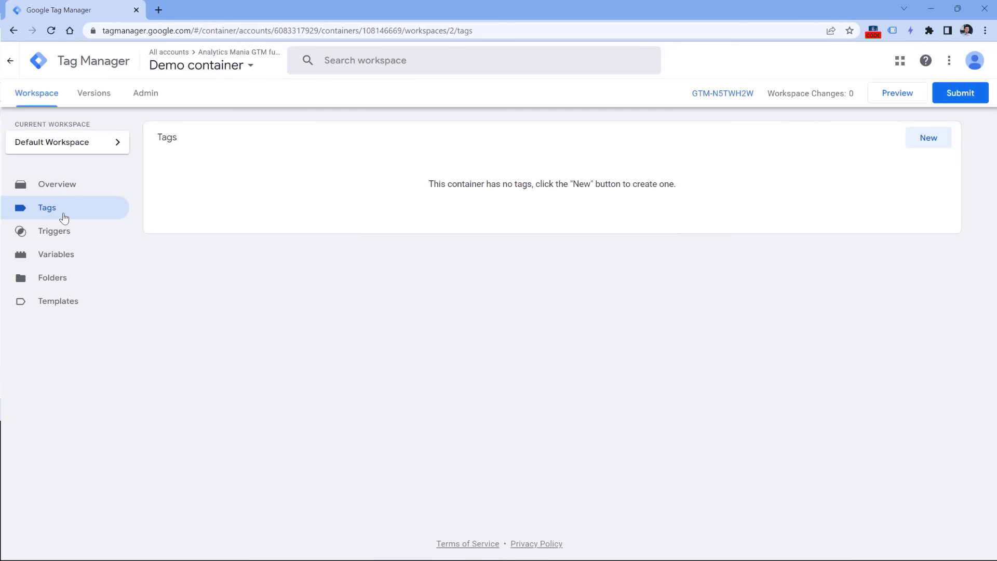
click(51, 282)
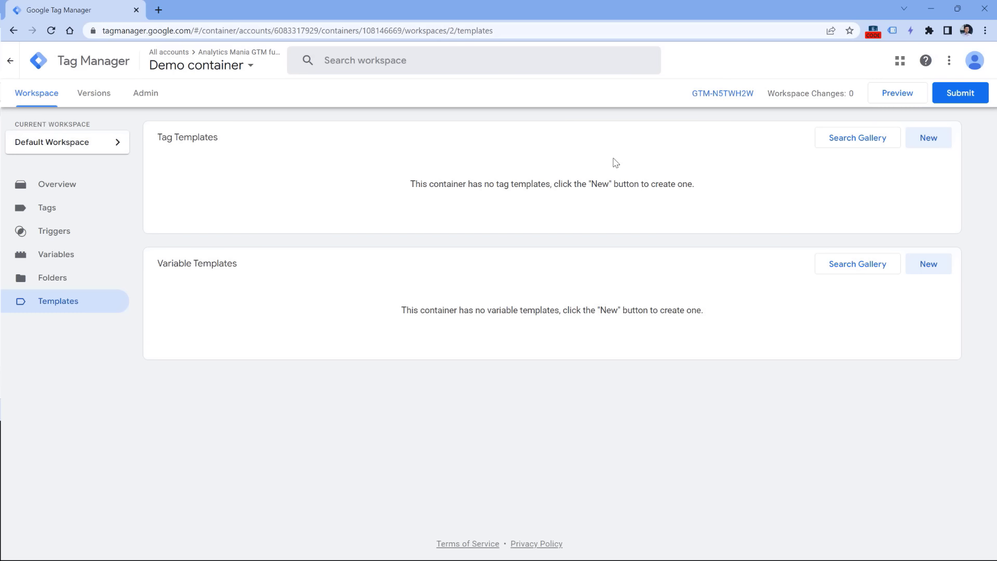
click(860, 138)
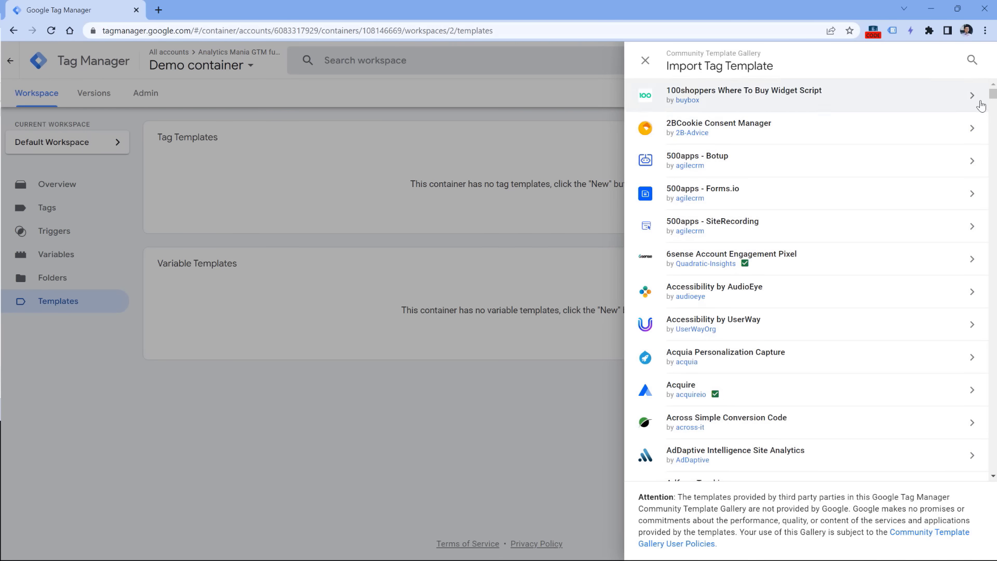
mouse_move(992, 97)
mouse_down()
mouse_move(992, 260)
mouse_move(992, 89)
mouse_up()
click(972, 60)
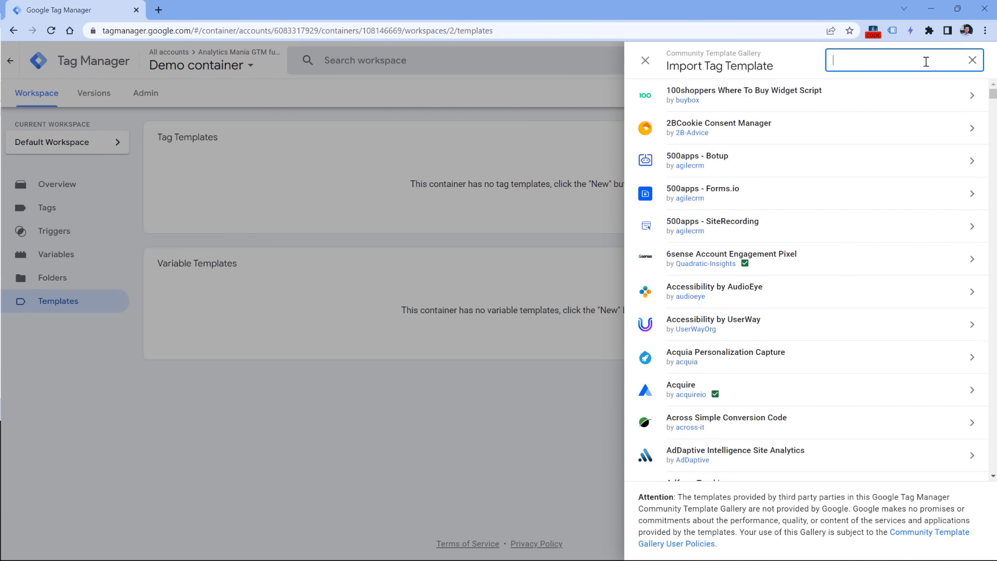
text(face)
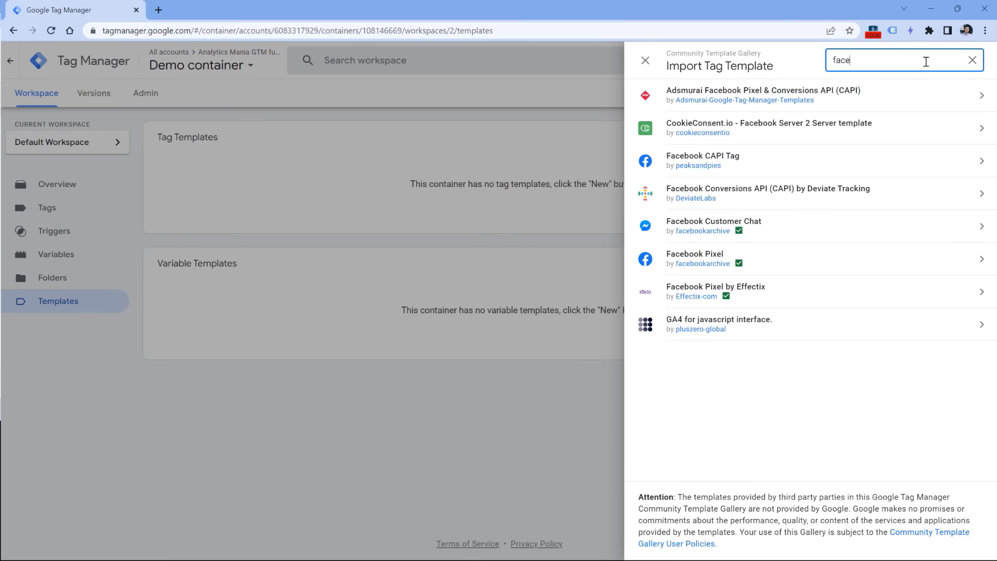
text(book)
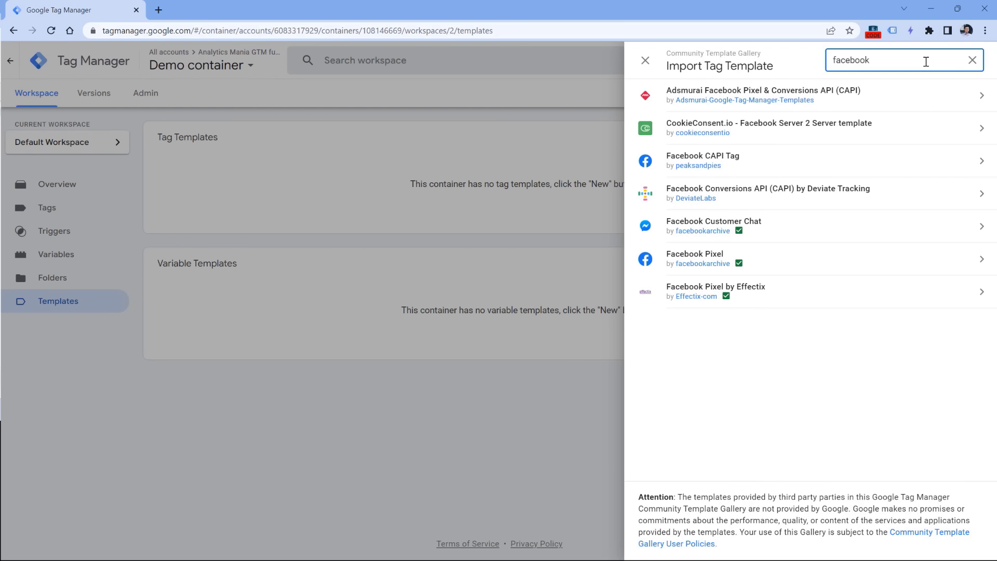
click(645, 61)
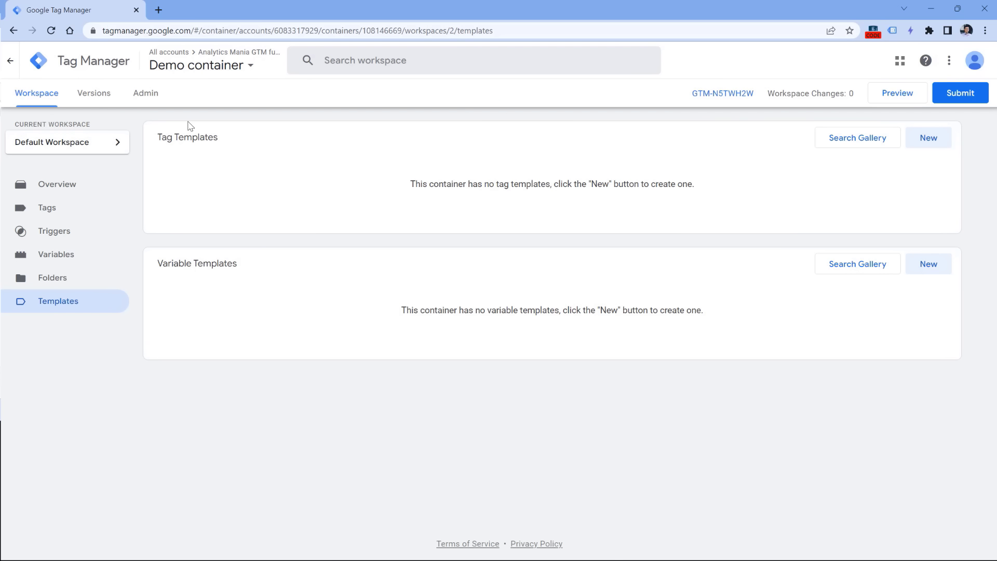
Step: Examine the container's version history and the actions available for version 1, Empty Container
click(94, 94)
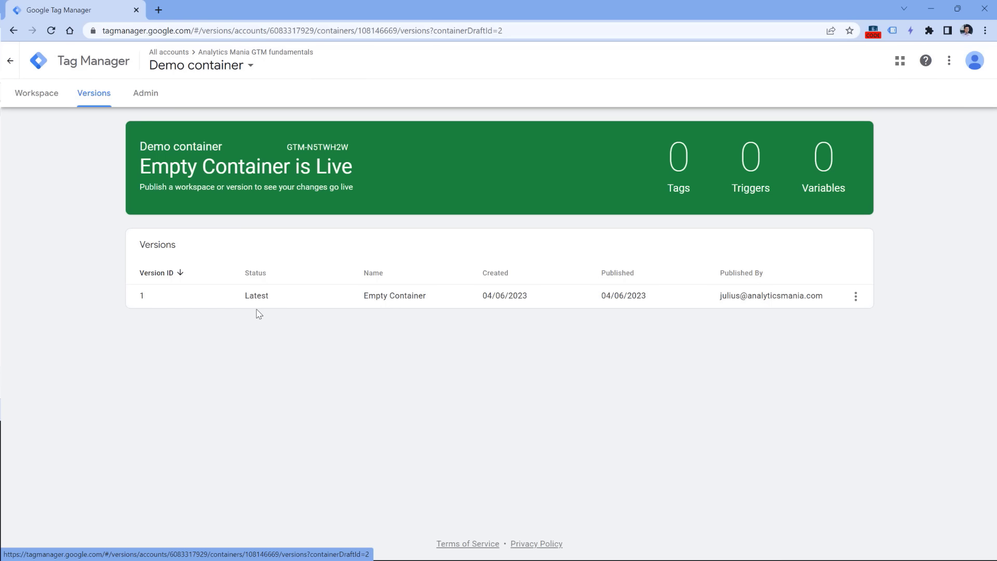
click(856, 294)
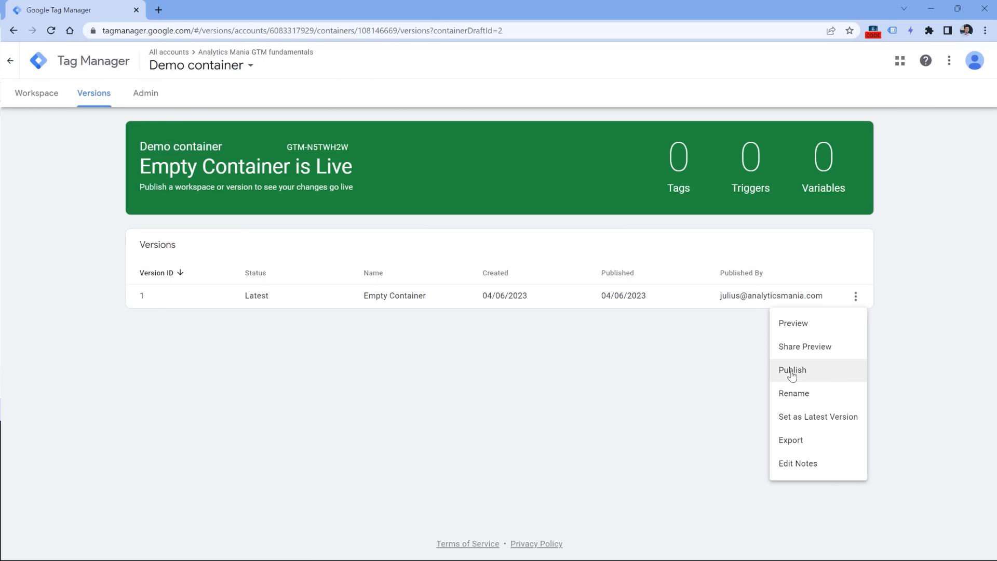
click(607, 389)
Step: Review the Demo container's settings from the admin area, including its container name, and close them without changes
click(145, 93)
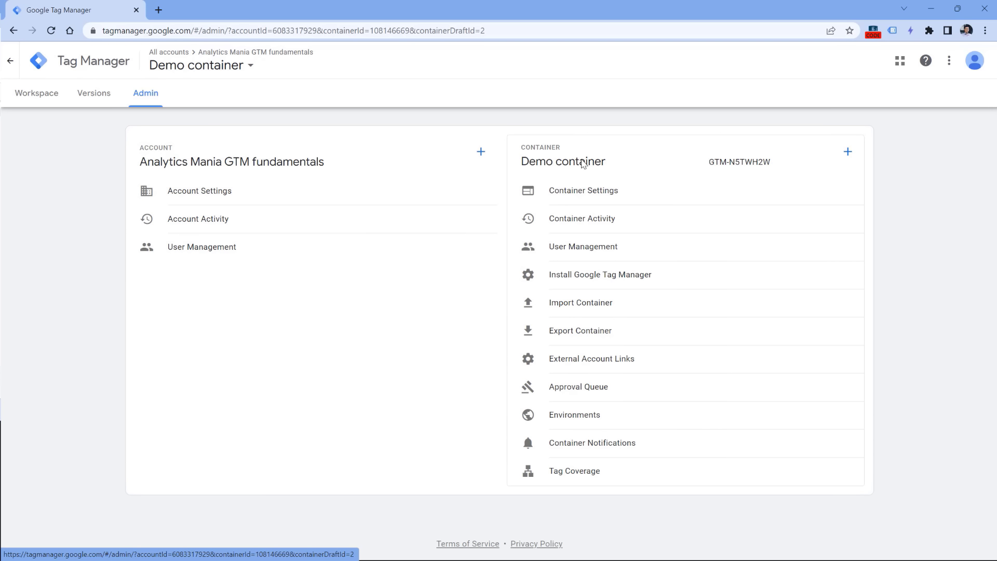
click(586, 196)
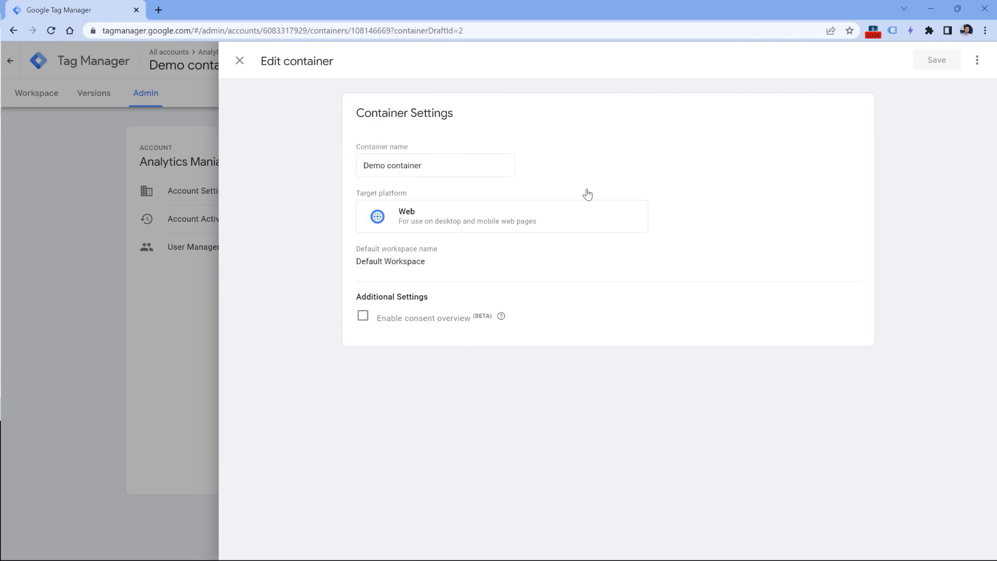
drag(430, 167, 327, 171)
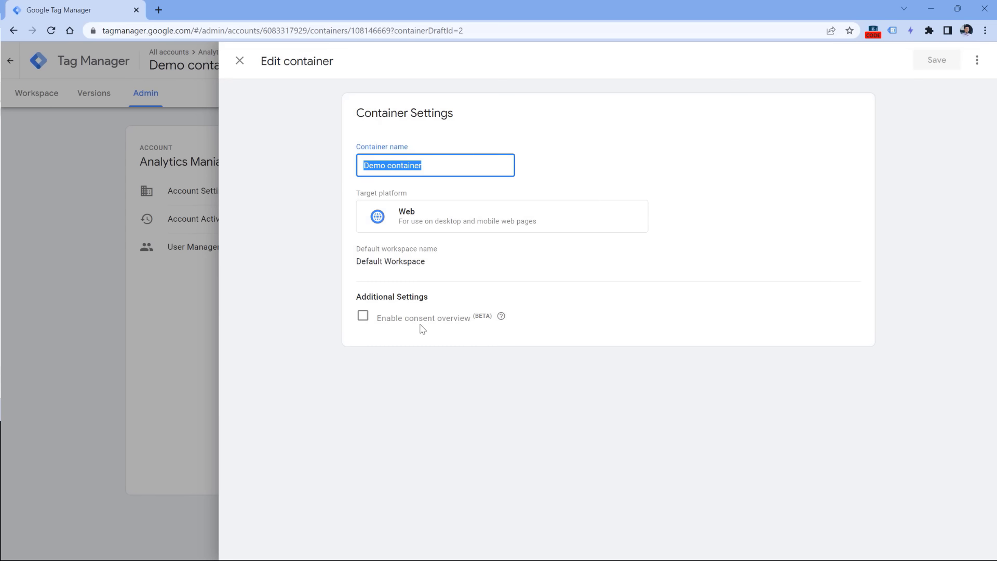
click(239, 61)
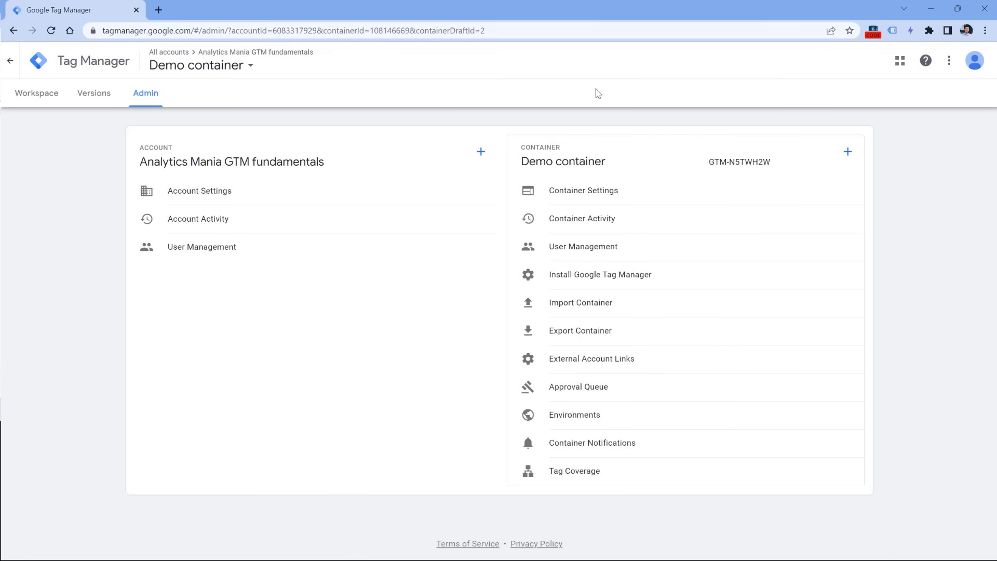
Step: Review the Install Google Tag Manager instructions in the admin area and highlight the head code snippet
click(597, 277)
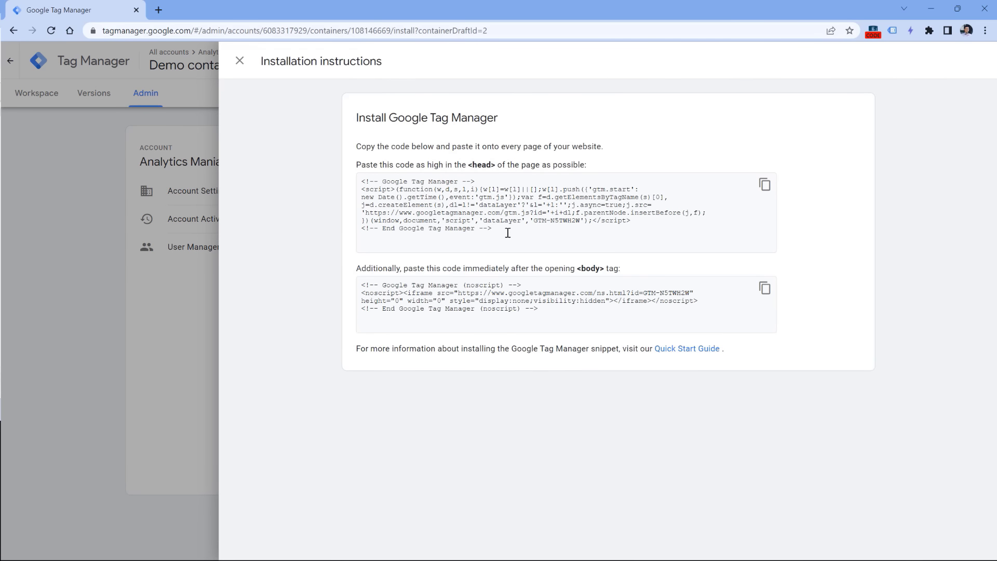
drag(517, 239, 349, 178)
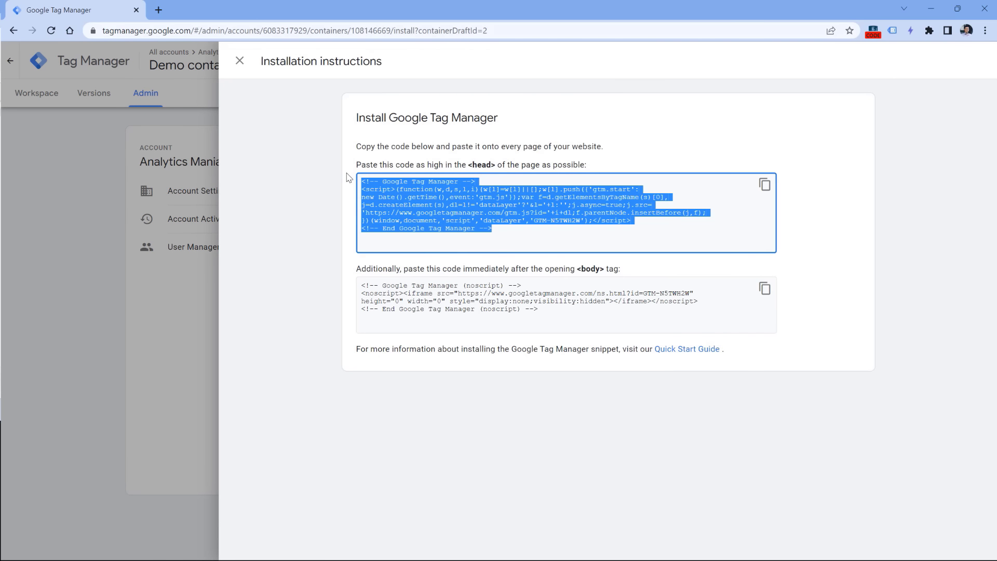
click(241, 63)
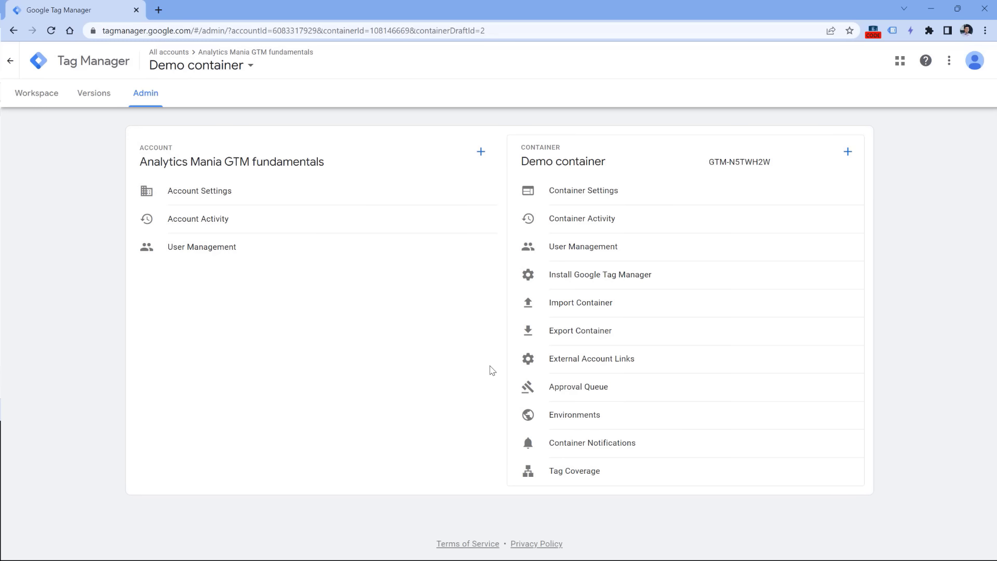
Step: Return to the workspace overview and examine the Submit Changes form with its Publish and Create Version option
click(40, 99)
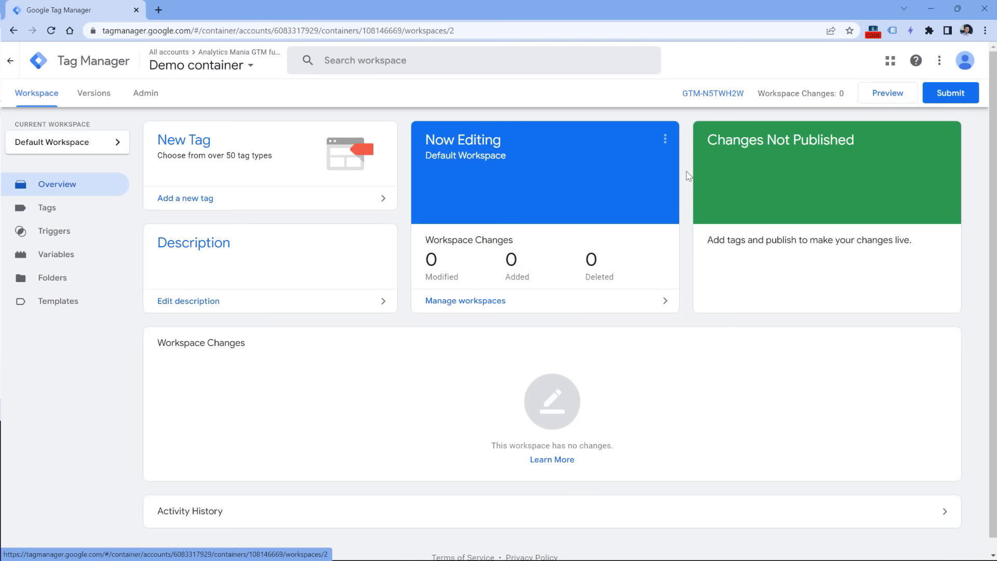
click(948, 100)
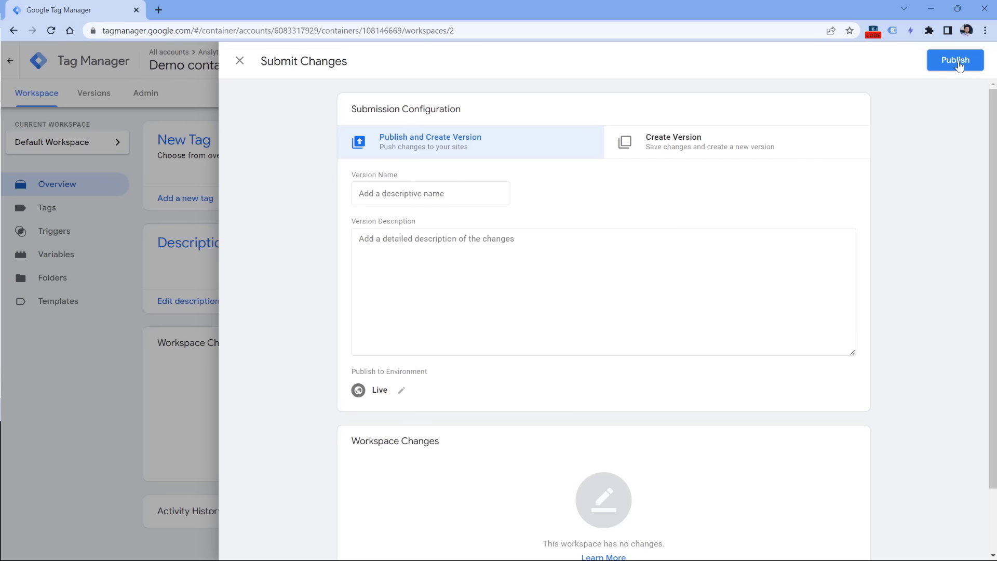
click(955, 60)
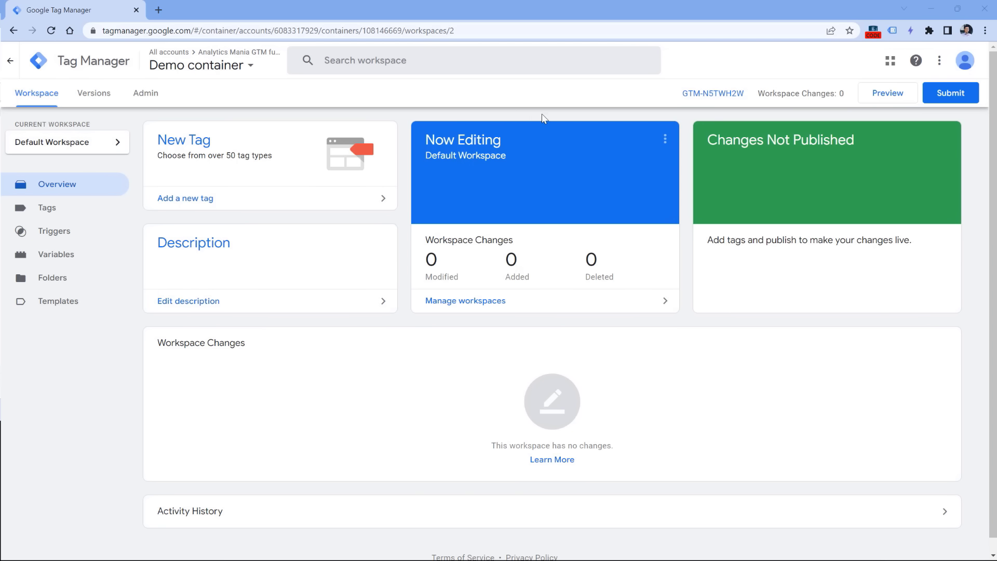
Step: View the installation code through the workspace's container ID, highlight the head snippet and close the dialog
click(716, 98)
drag(501, 247, 314, 197)
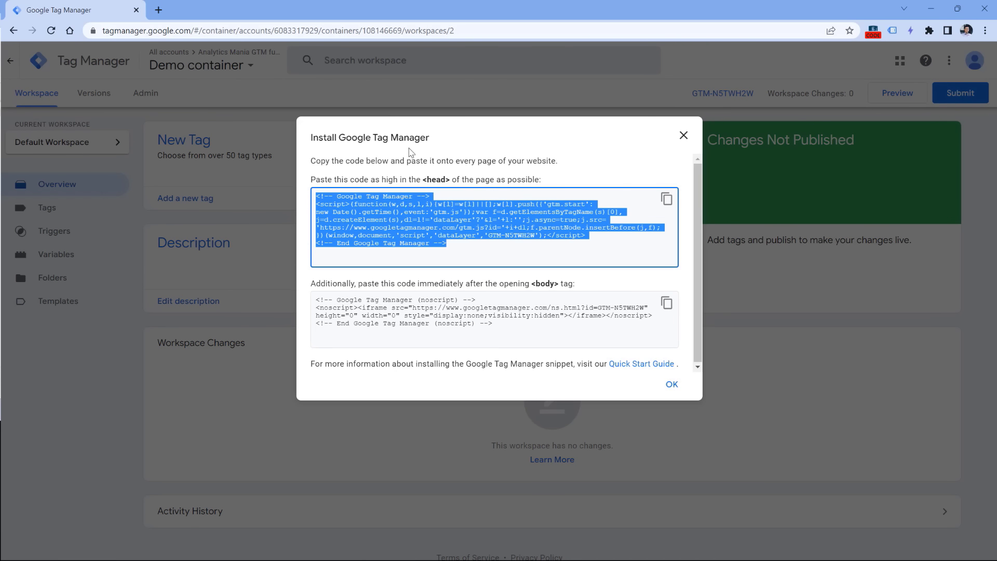
click(682, 136)
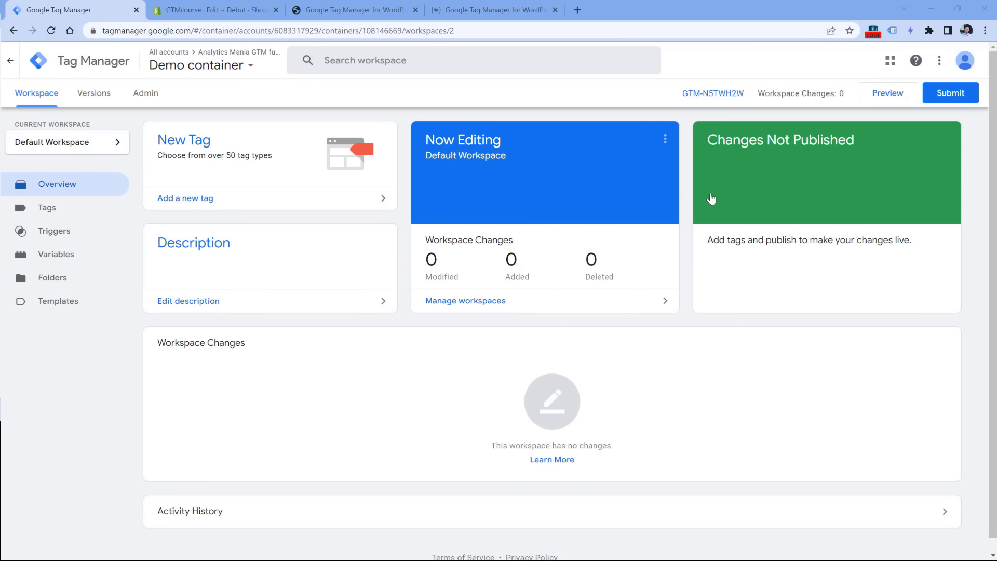
Step: Open the container's installation code again and copy the complete Google Tag Manager snippet meant for the <head>
click(715, 96)
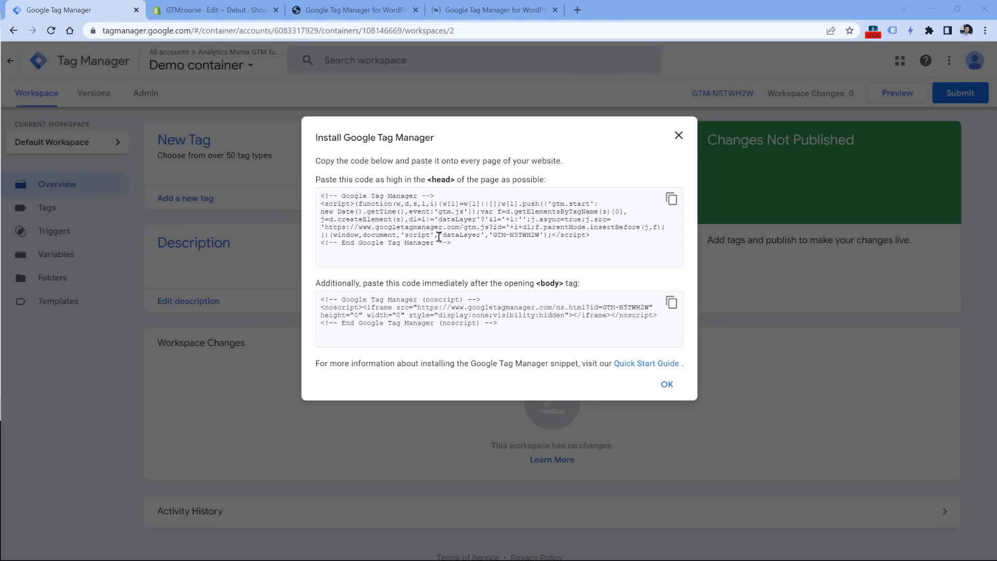
drag(460, 243, 315, 196)
key(ctrl+c)
right_click(404, 208)
click(433, 222)
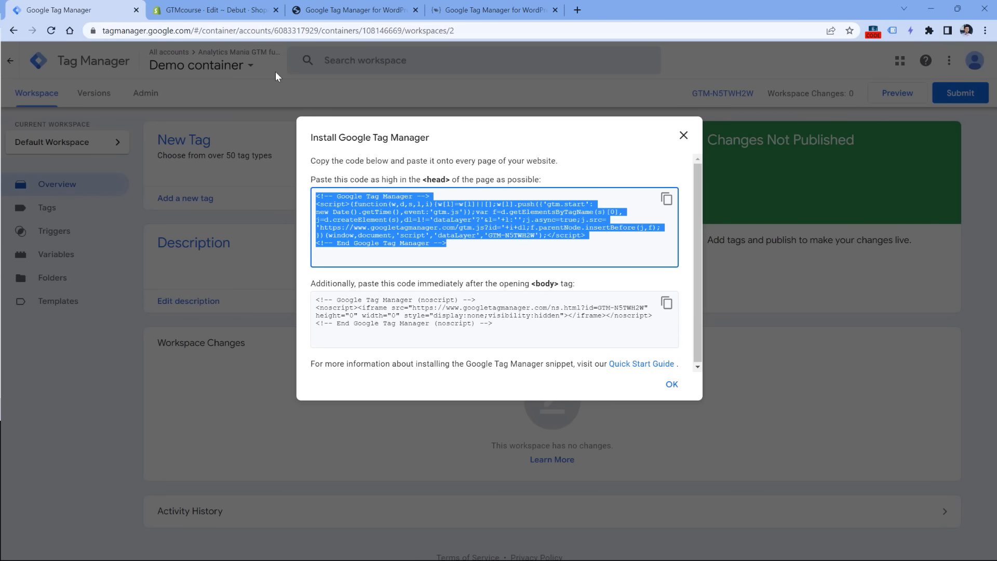
Step: Switch to the Shopify theme code editor and paste the Google Tag Manager head snippet into theme.liquid above the closing </head> tag
click(222, 5)
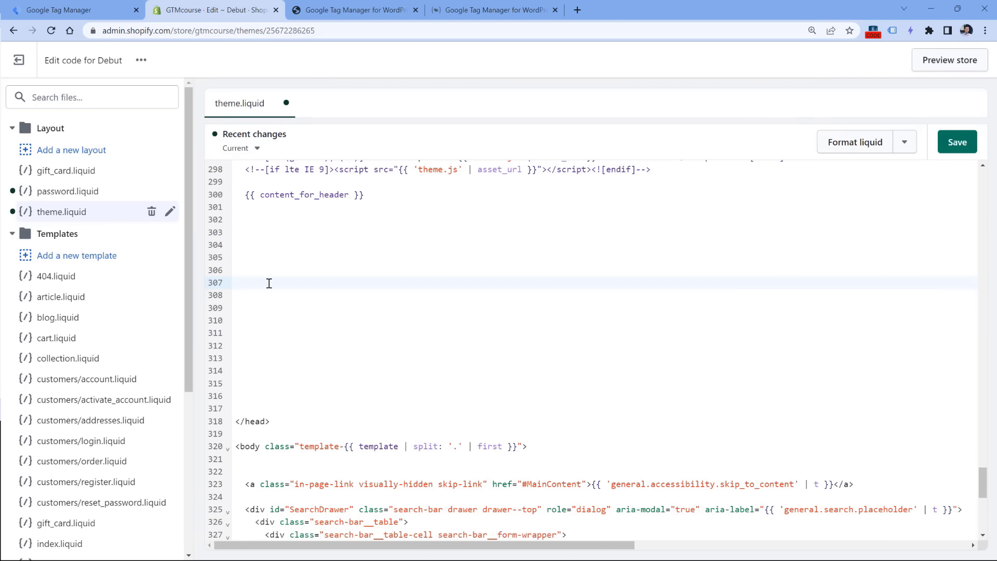
key(ctrl+v)
scroll(264, 333, down, 1)
click(249, 438)
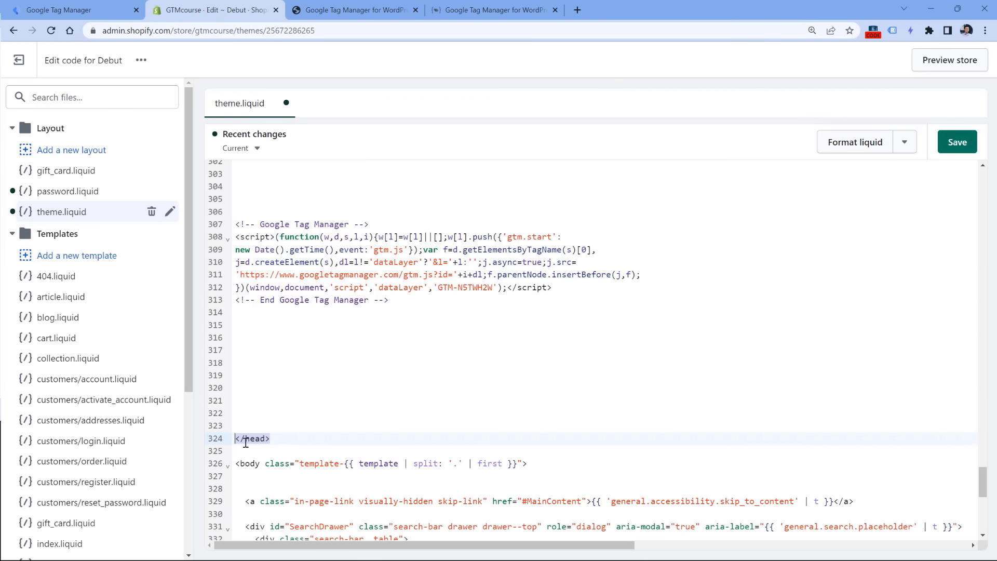
click(251, 441)
drag(245, 441, 242, 441)
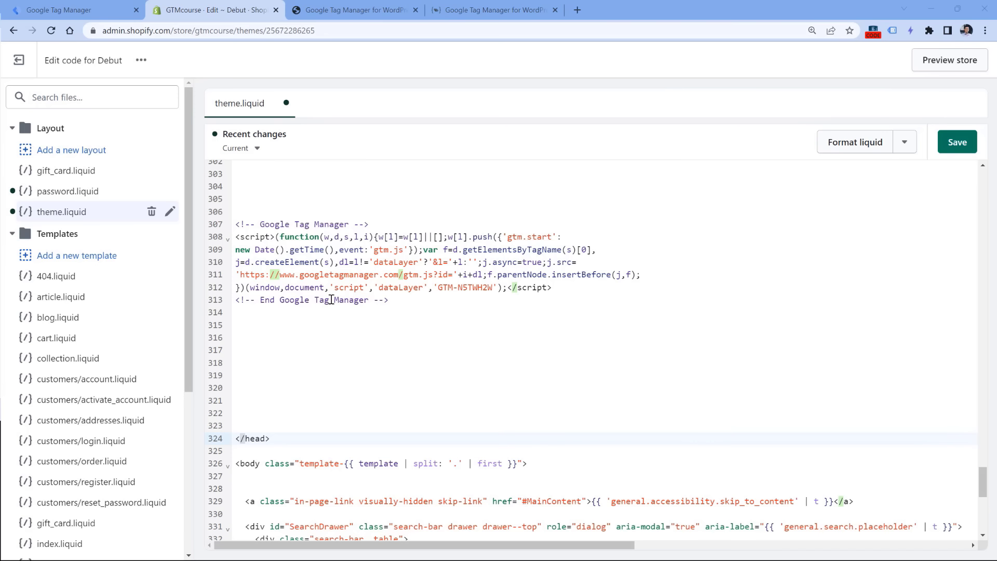
drag(406, 302, 238, 223)
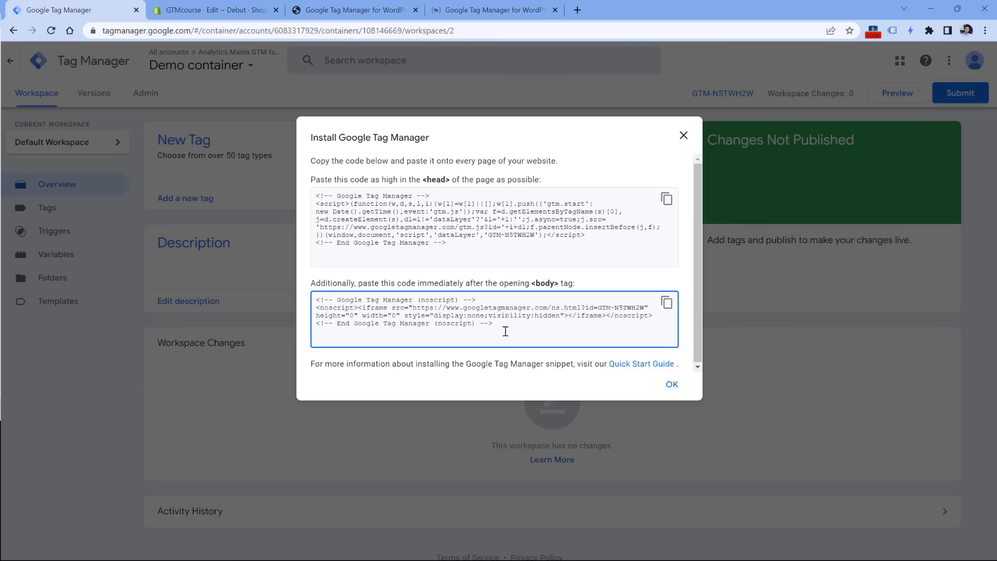
Step: Copy the Google Tag Manager noscript snippet and paste it into Shopify's theme.liquid directly below the opening <body> tag
drag(505, 325, 317, 301)
key(ctrl+c)
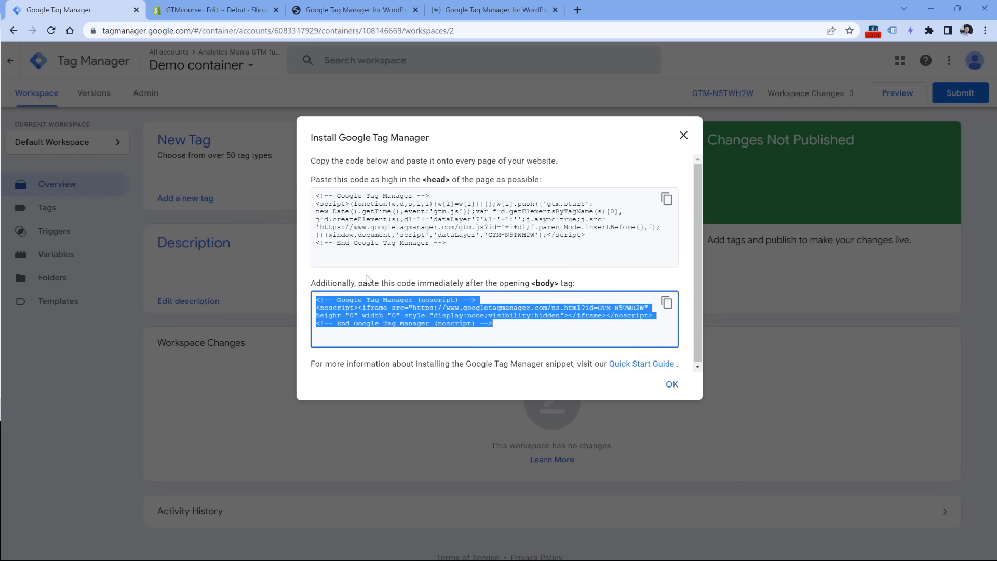
click(224, 10)
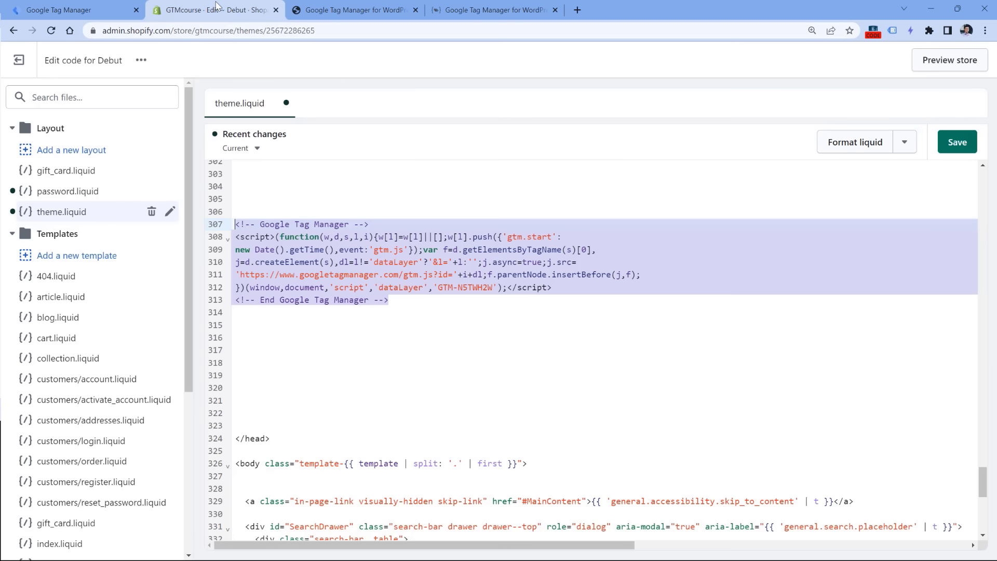
click(254, 466)
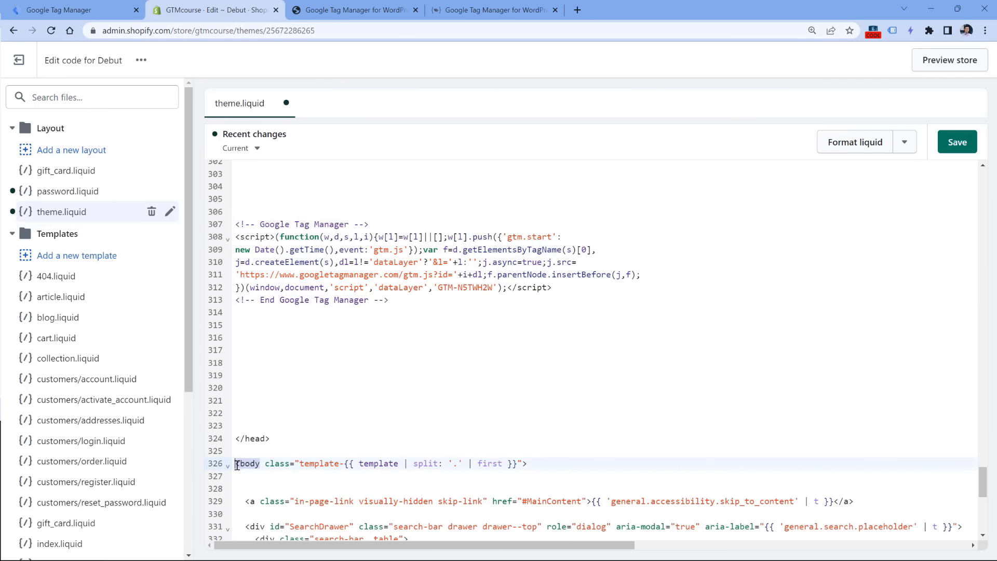
click(251, 475)
key(ctrl+v)
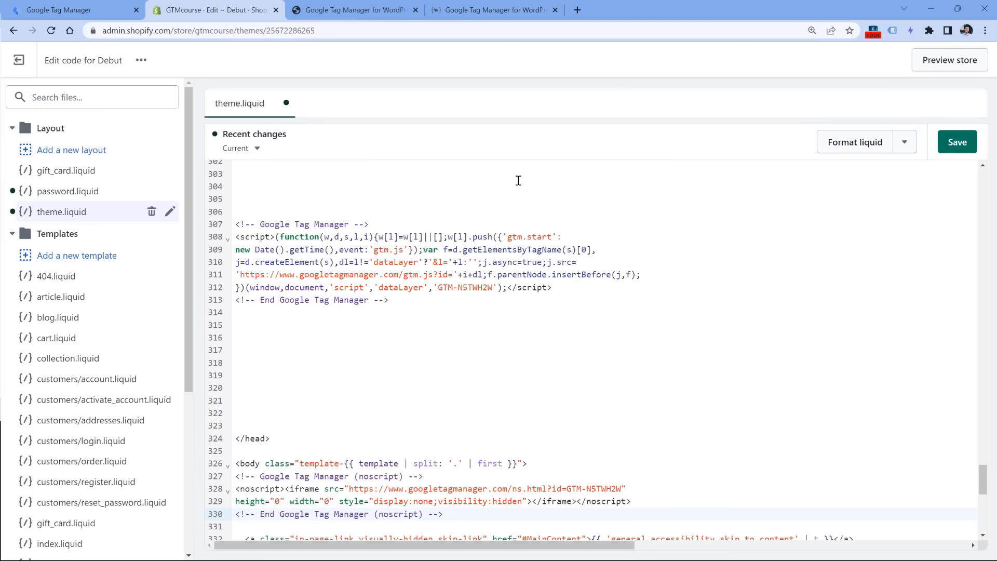
Step: Look at the GTM4WP plugin's website and switch to WordPress to review the plugin's general options and its place in the site settings
click(493, 12)
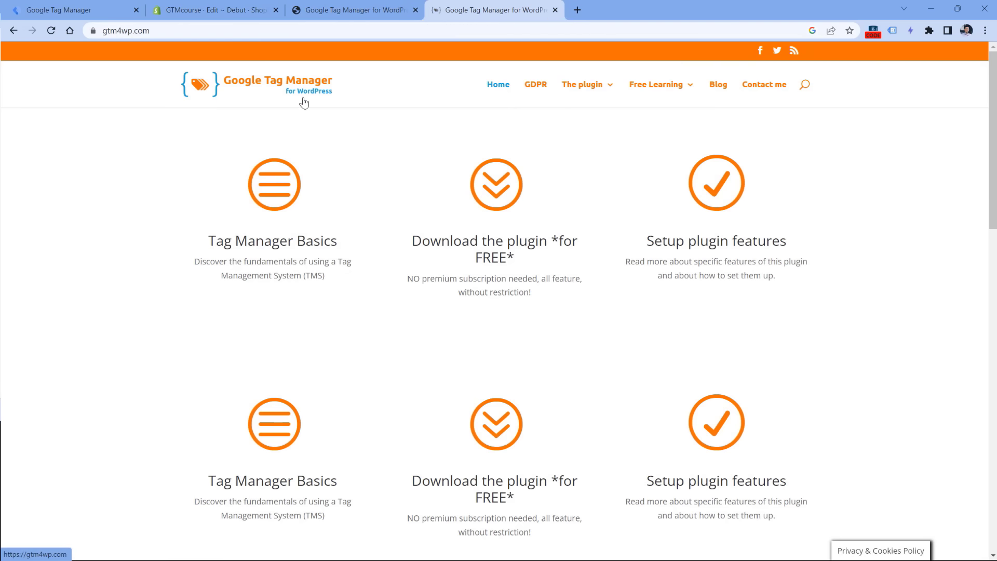
click(369, 15)
scroll(94, 349, down, 2)
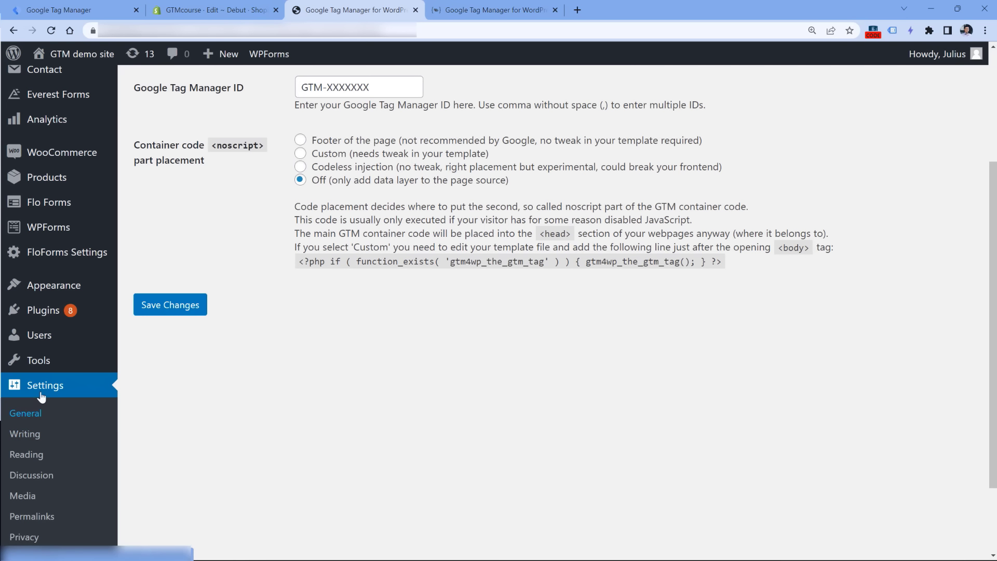
scroll(48, 387, down, 1)
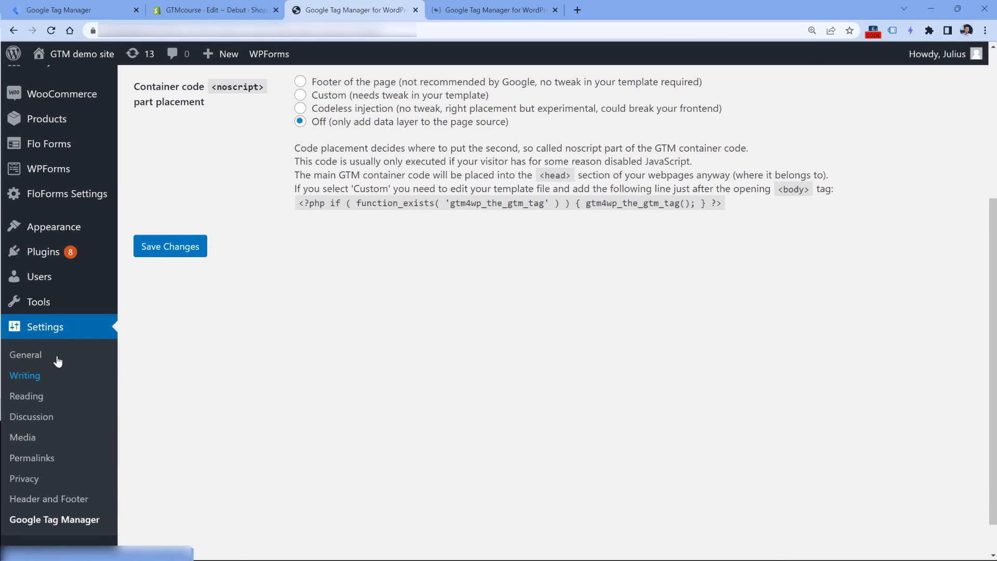
scroll(263, 412, up, 3)
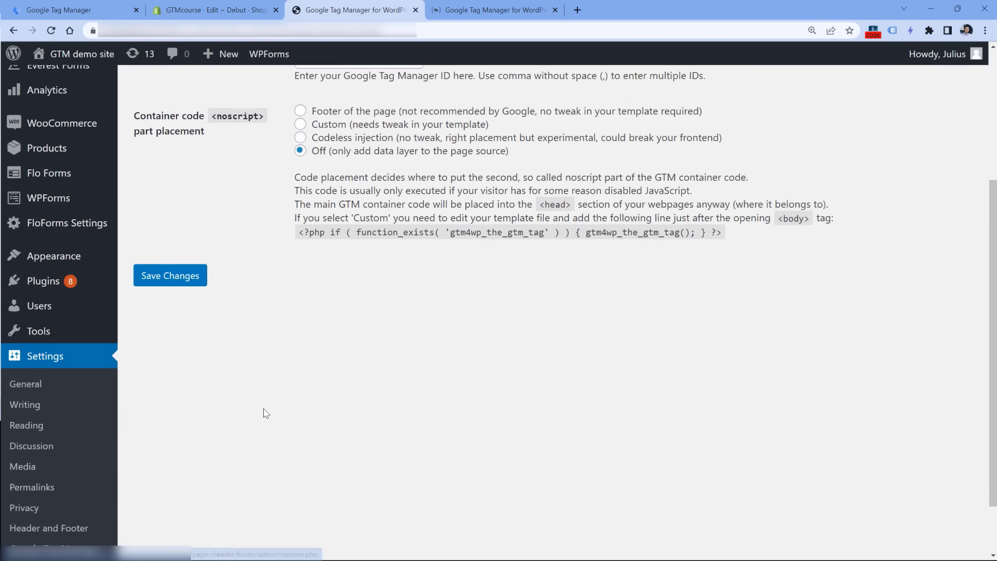
Step: Replace the plugin's Google Tag Manager ID with GTM-N5TWH2W copied from the container's head snippet, and choose codeless injection for the noscript placement
drag(378, 201, 299, 204)
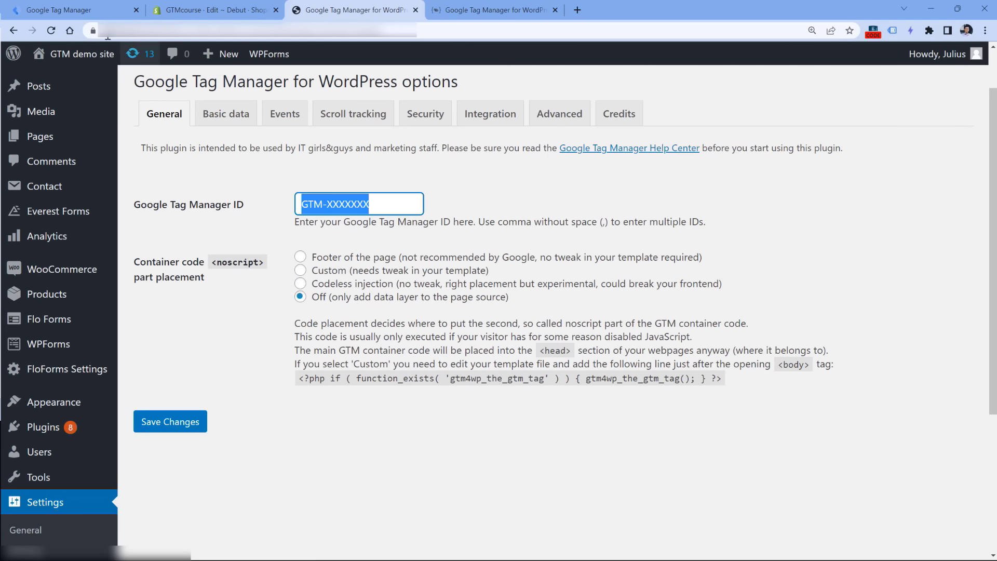
click(78, 10)
click(460, 239)
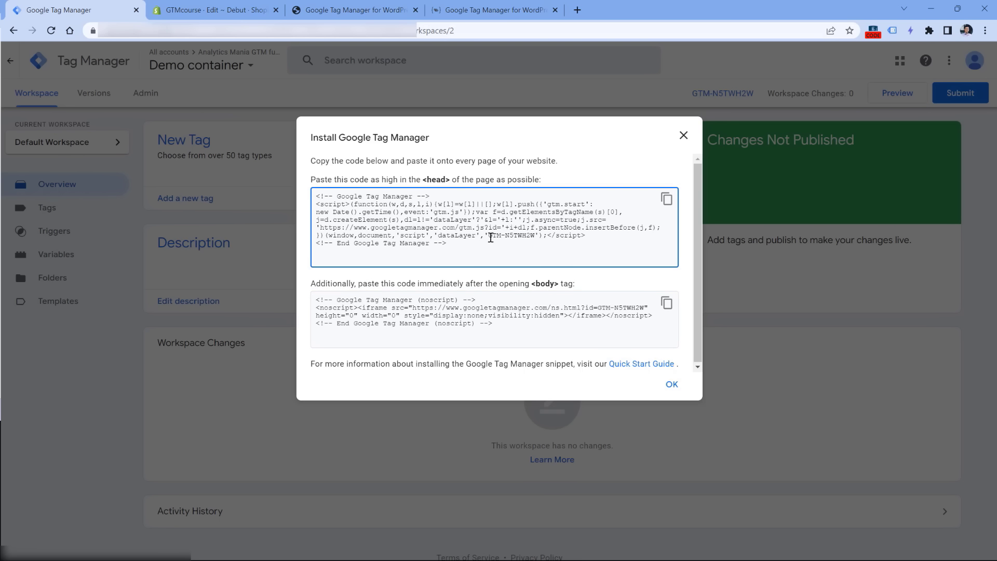
key(ctrl+plus)
key(ctrl+plus)
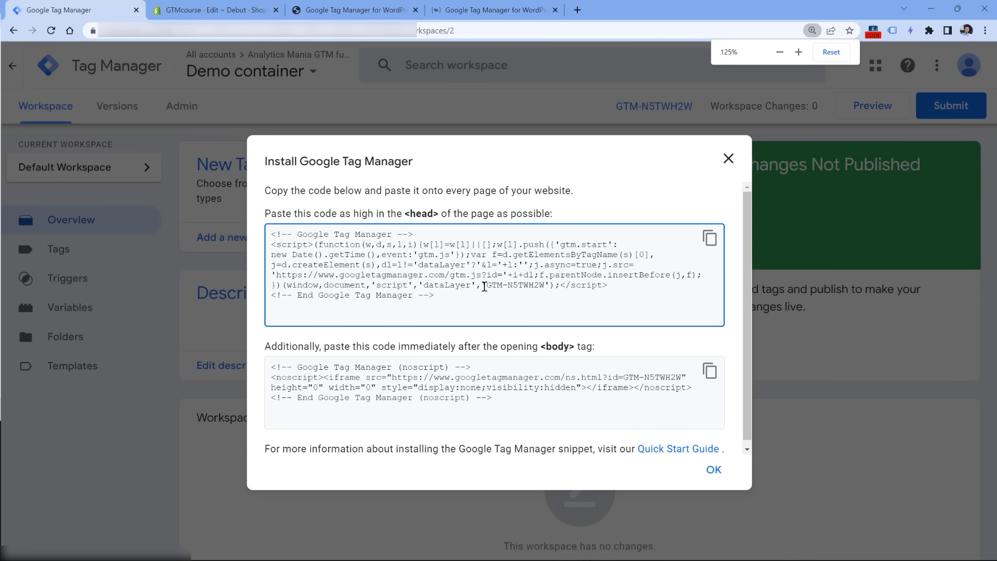
drag(485, 285, 544, 285)
key(ctrl+c)
click(364, 10)
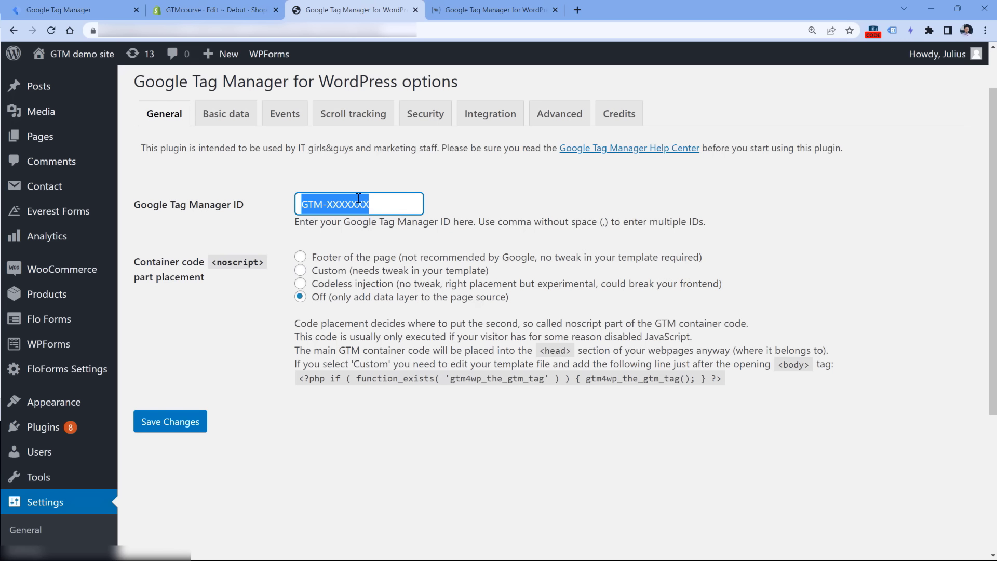
key(ctrl+v)
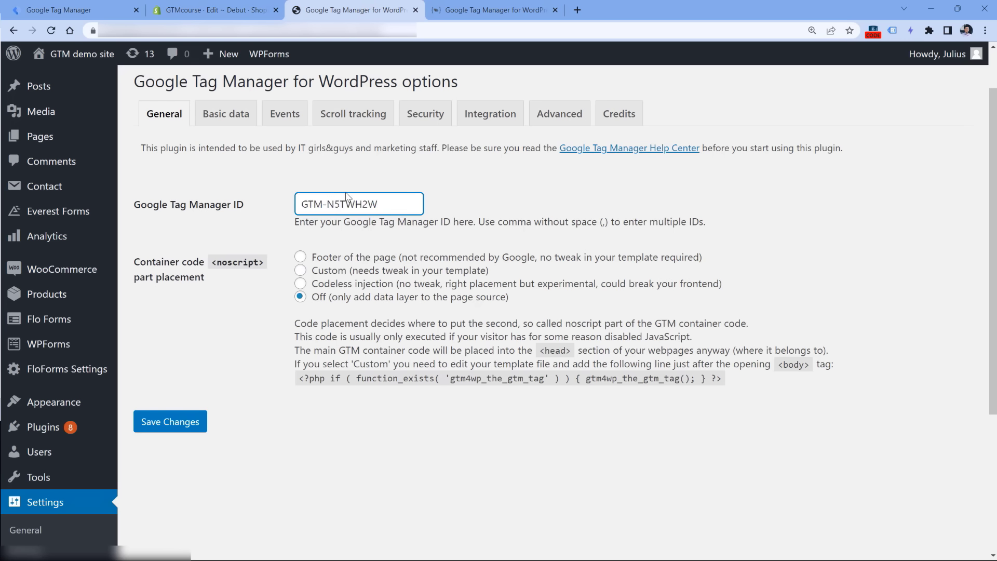
click(300, 284)
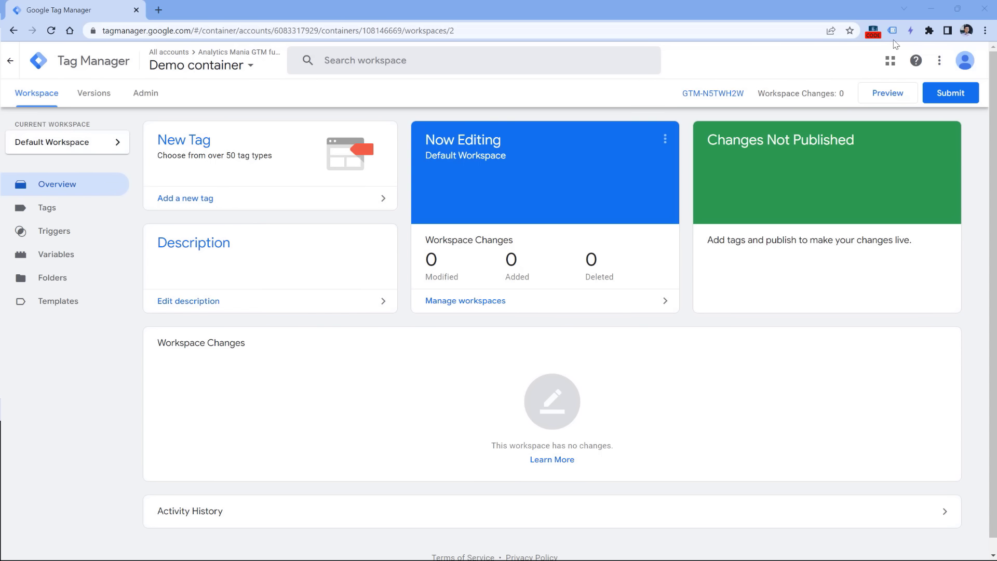
Step: Start the container's preview mode from Google Tag Manager and connect Tag Assistant to the gtmcourse.myshopify.com store
click(888, 93)
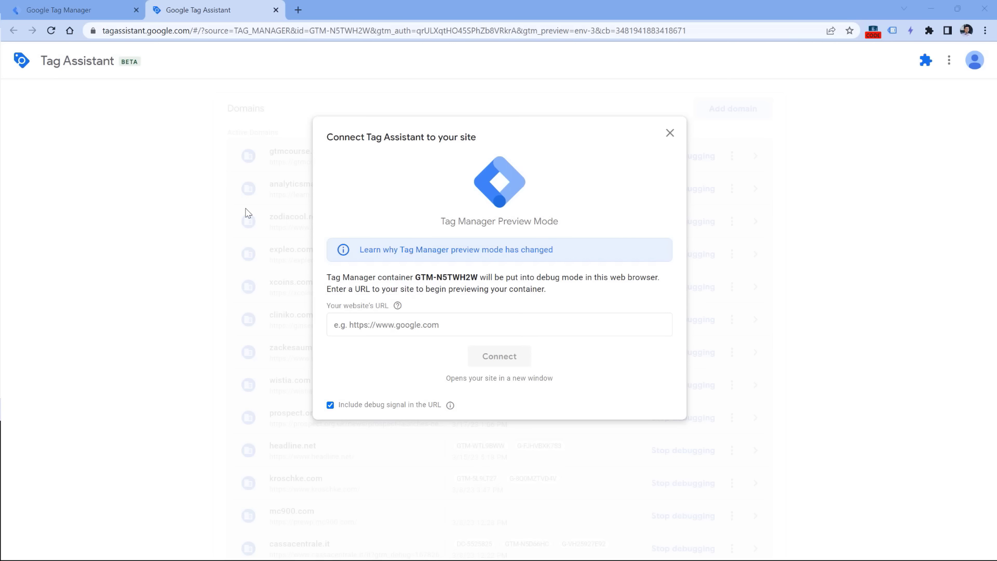
click(399, 323)
key(ctrl+v)
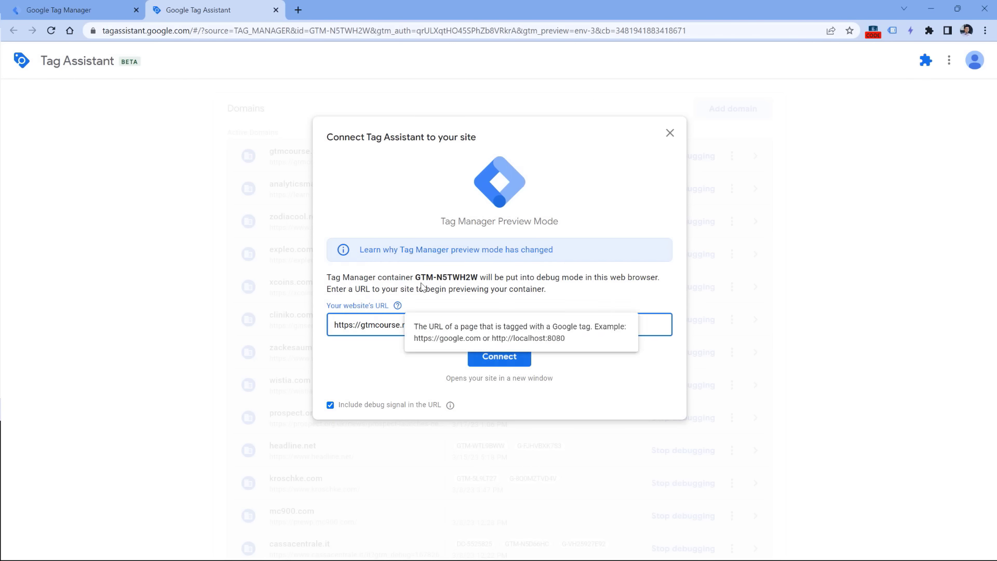
click(500, 357)
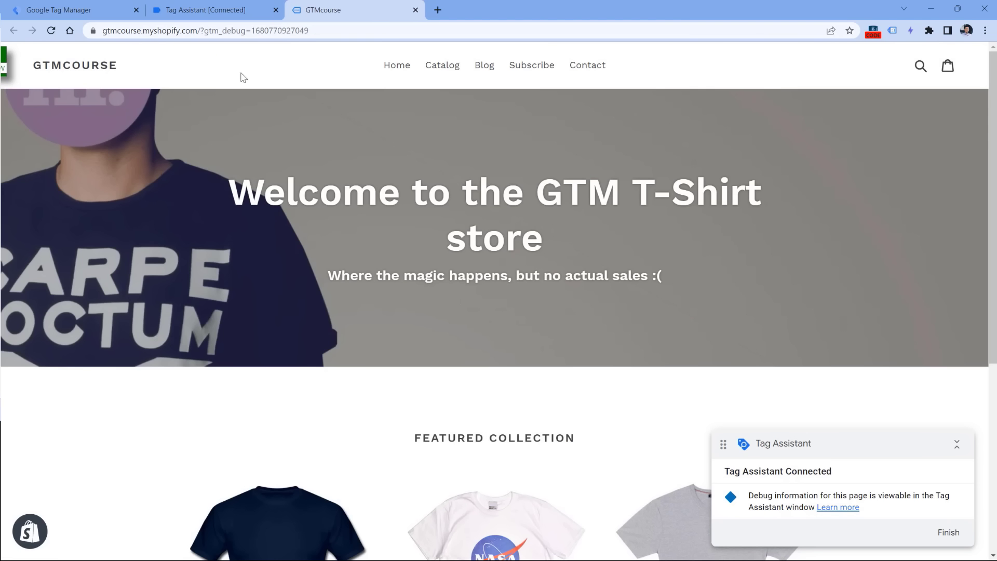
Step: Return to Tag Assistant, continue past the connection dialog to the debug summary, and switch back to the connected store page
click(208, 13)
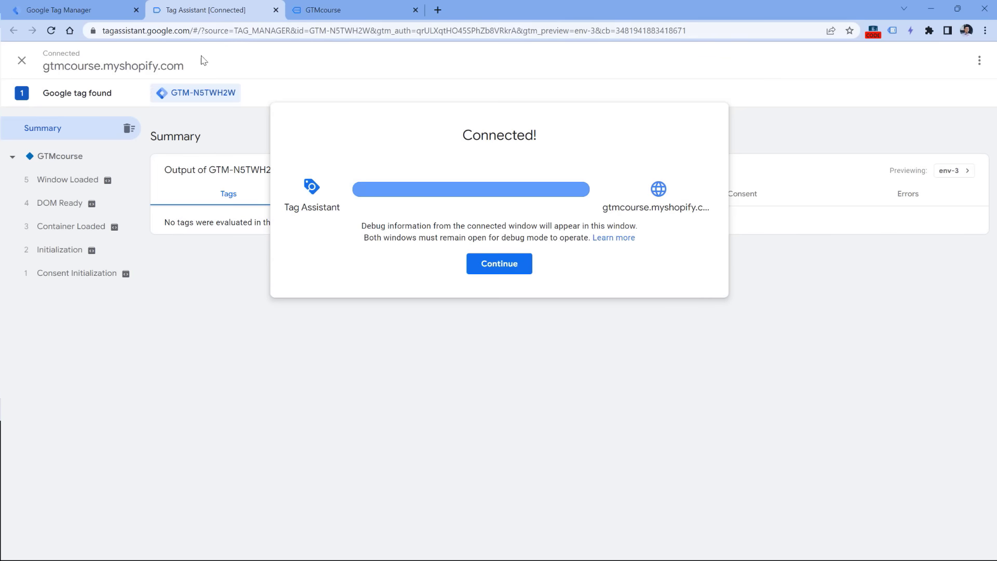
click(500, 265)
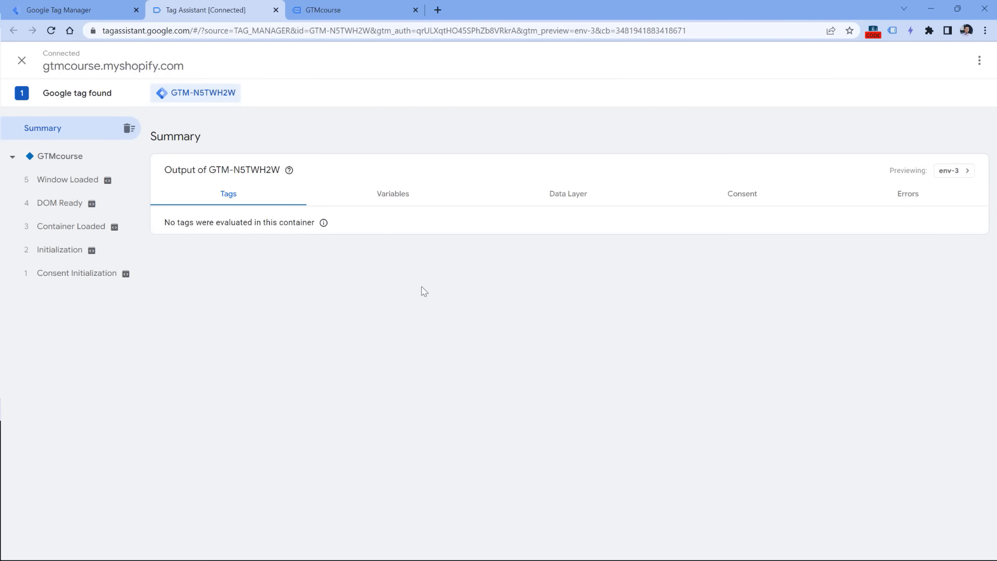
click(358, 12)
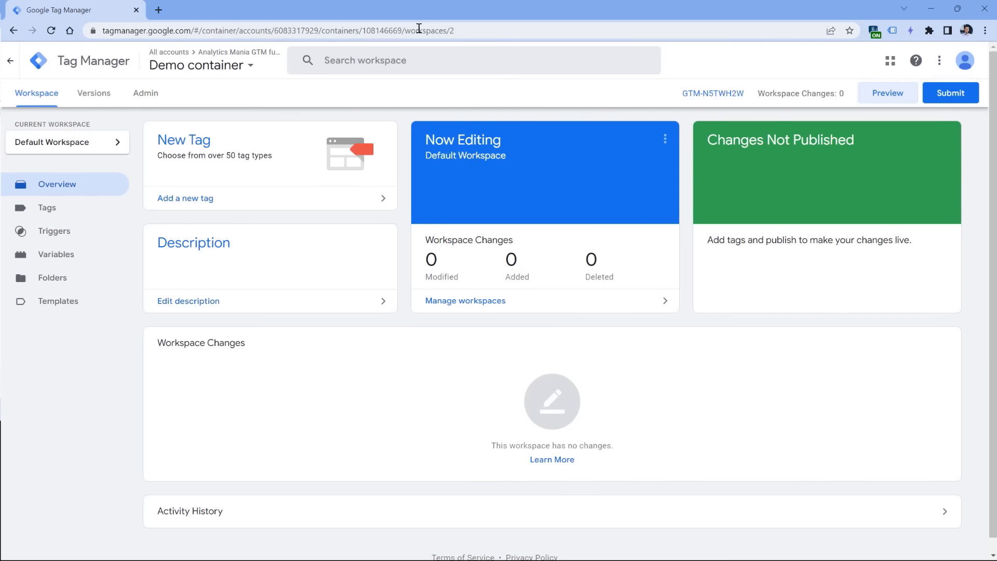
Step: Open the Demo container's installation code in Google Tag Manager and highlight the whole head snippet
click(710, 96)
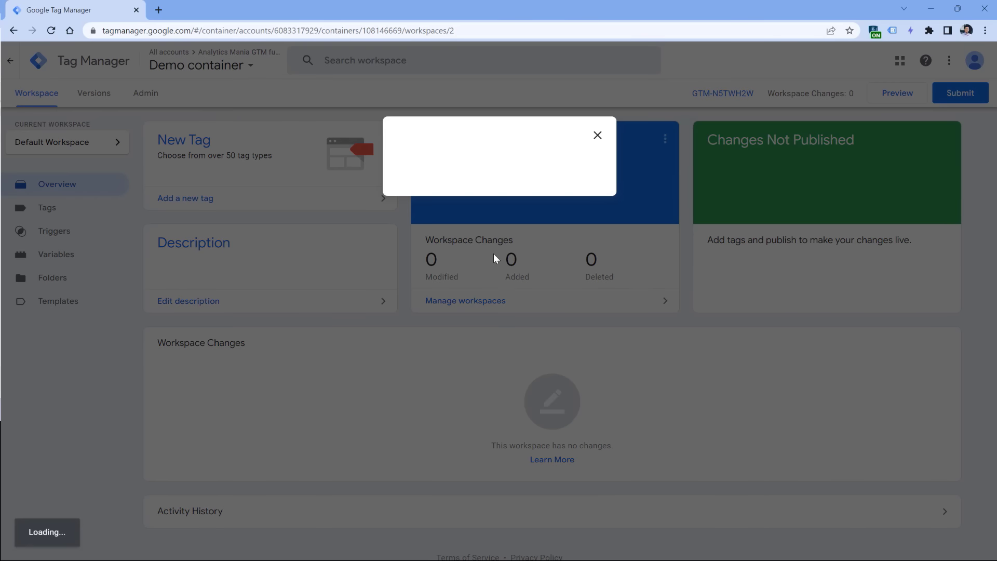
drag(466, 249, 292, 196)
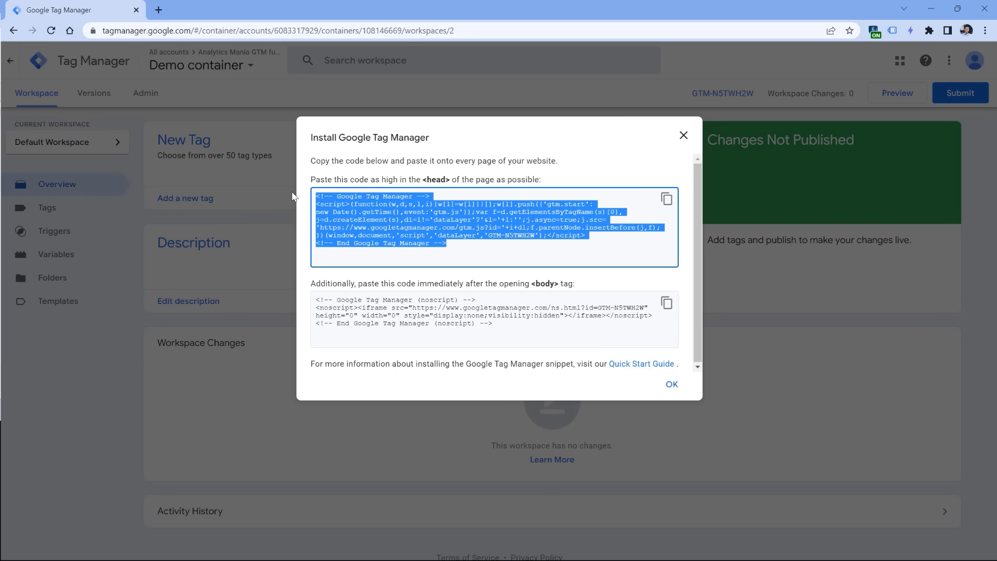
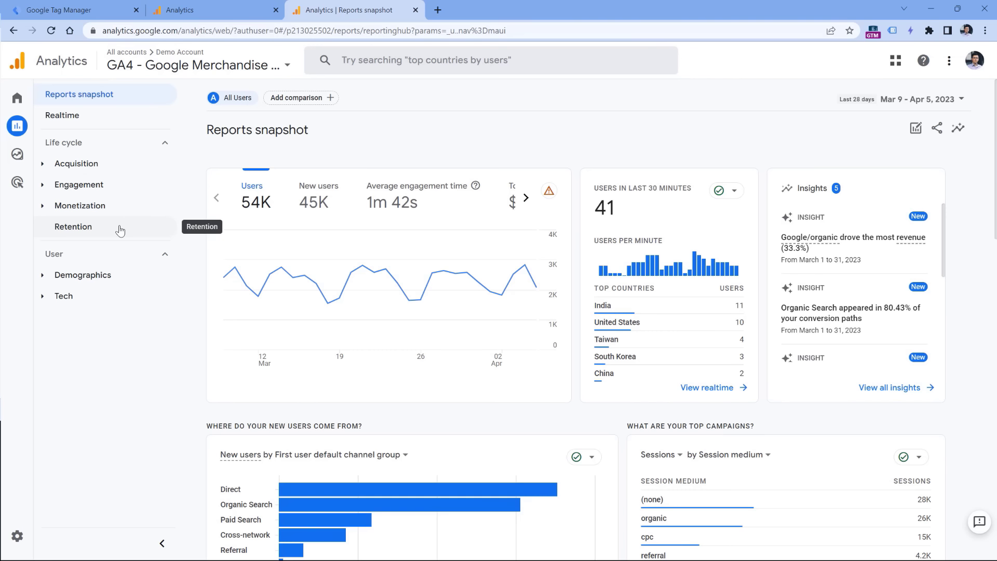
Step: In Google Analytics, open the Traffic acquisition report, set its primary dimension to Session source / medium and view the table through to Total revenue
click(43, 164)
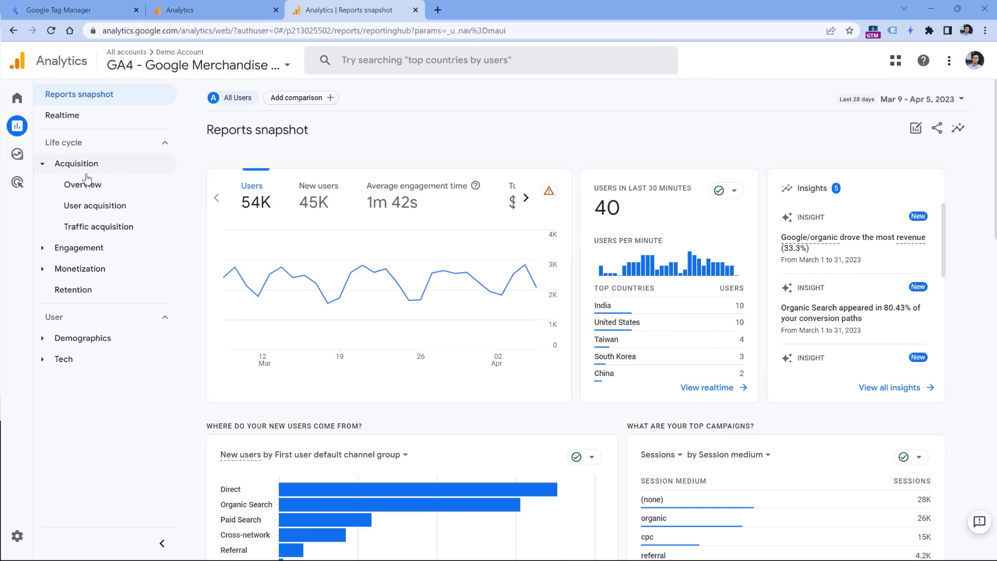
click(102, 234)
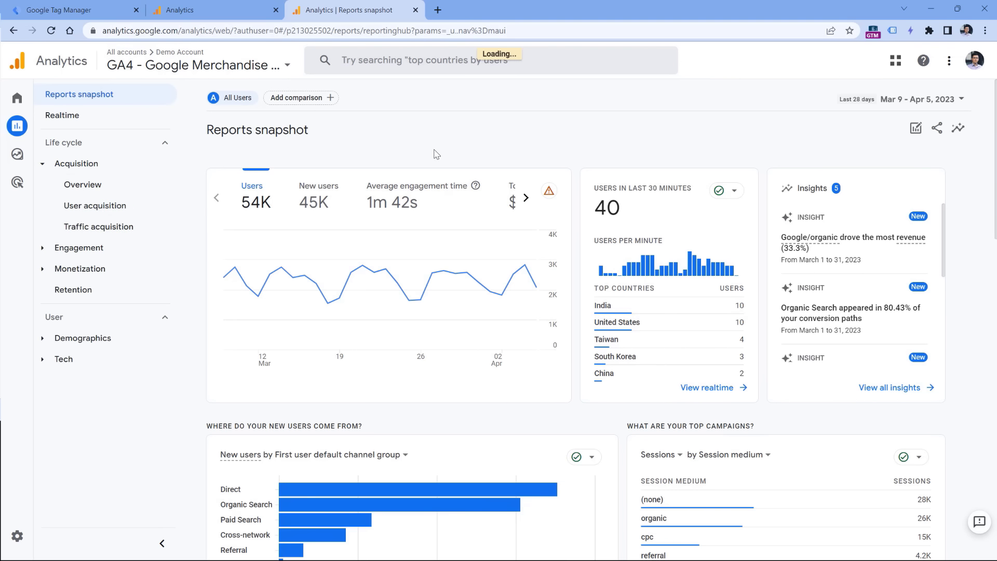
scroll(294, 275, down, 5)
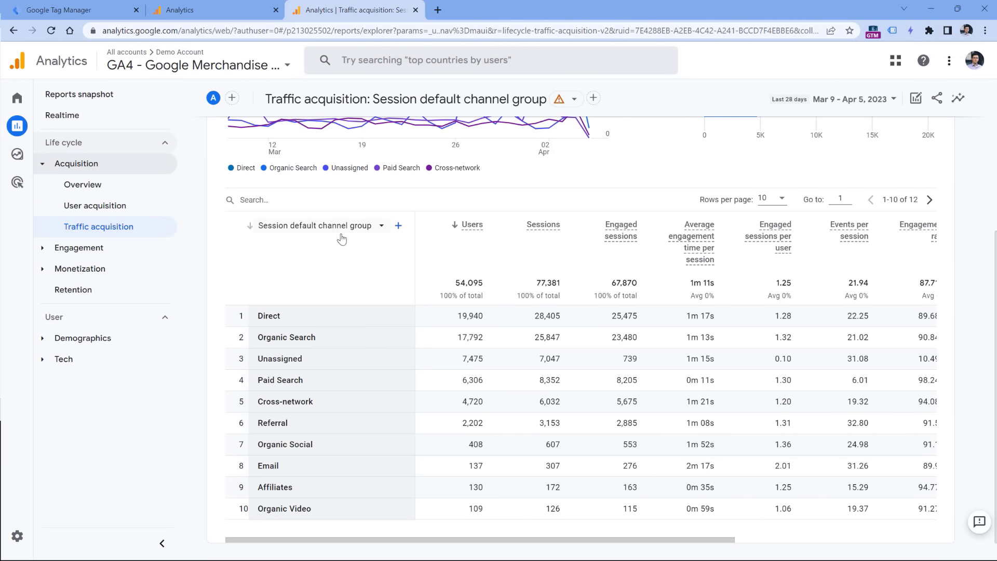
click(312, 235)
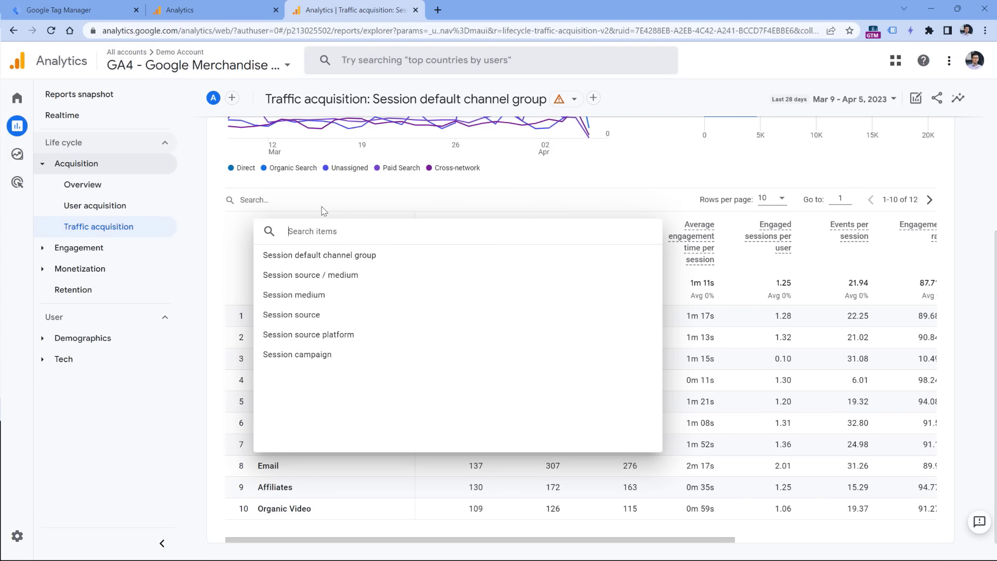
click(314, 280)
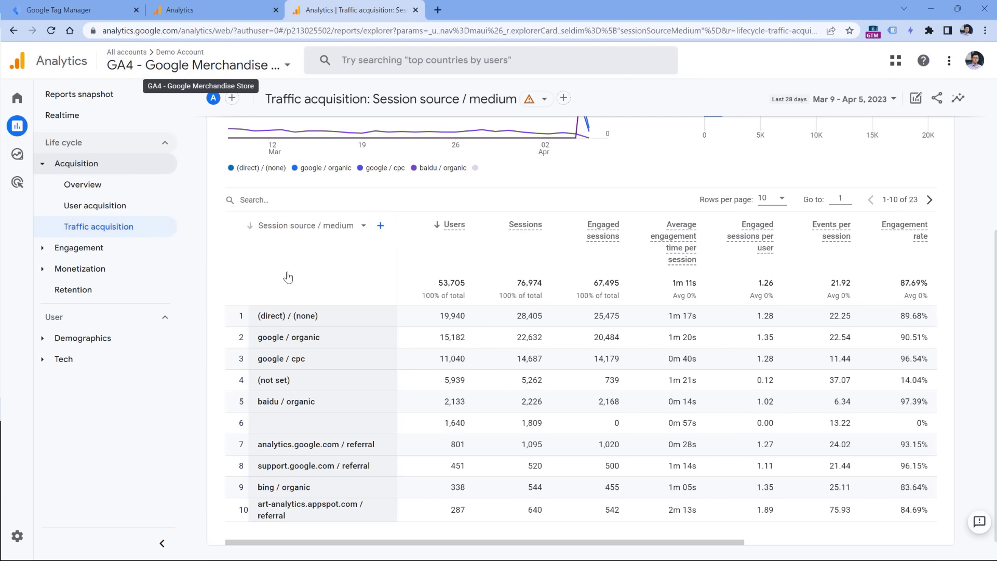
scroll(284, 276, down, 1)
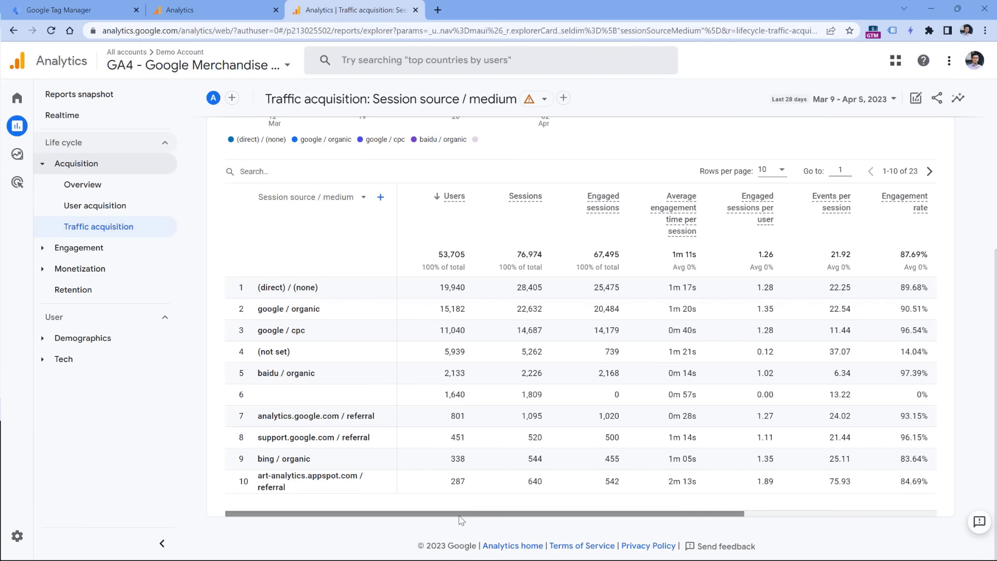
drag(460, 514, 652, 514)
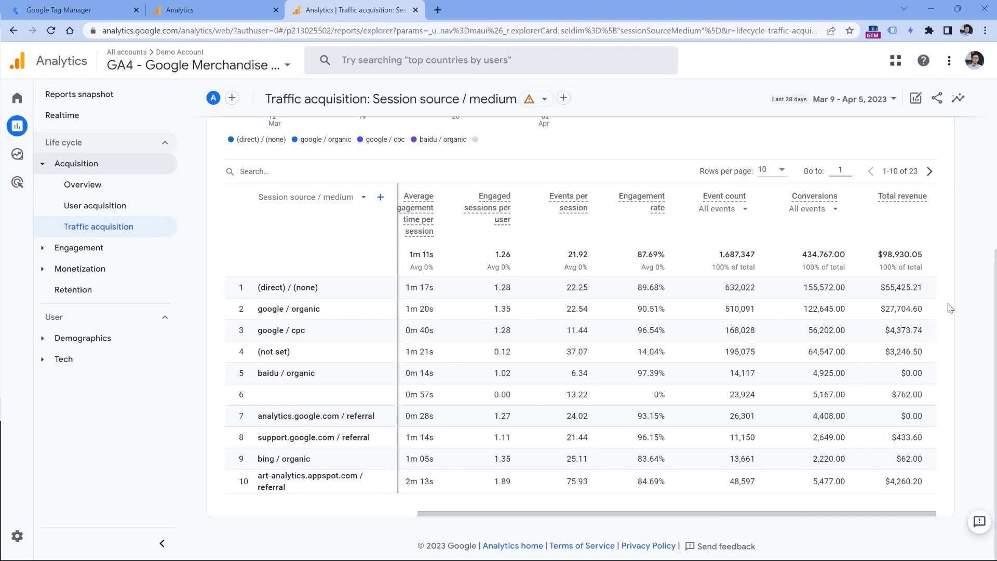
Step: Open the Pages and screens report under Engagement and change its primary dimension to Page path and screen class
click(70, 248)
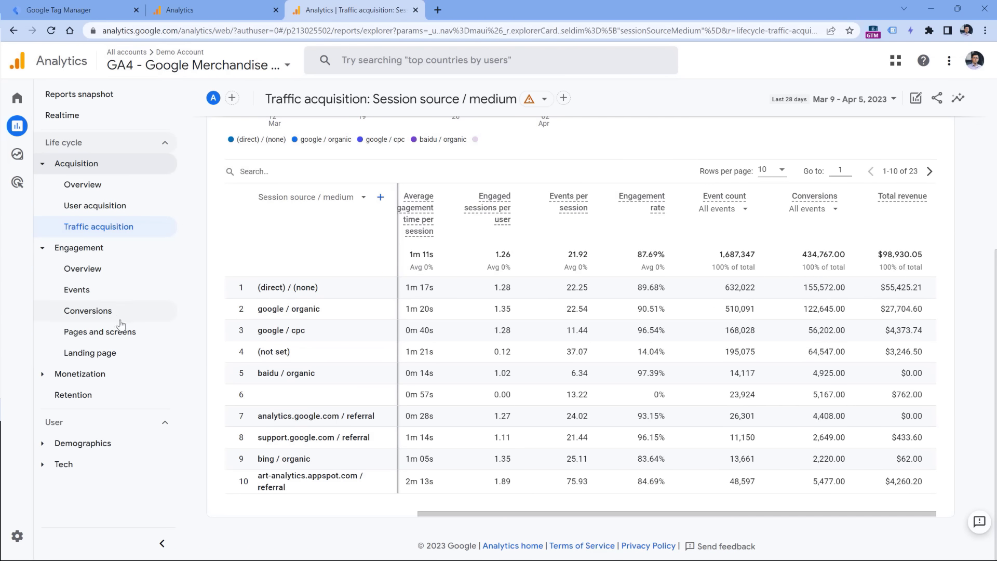
click(98, 337)
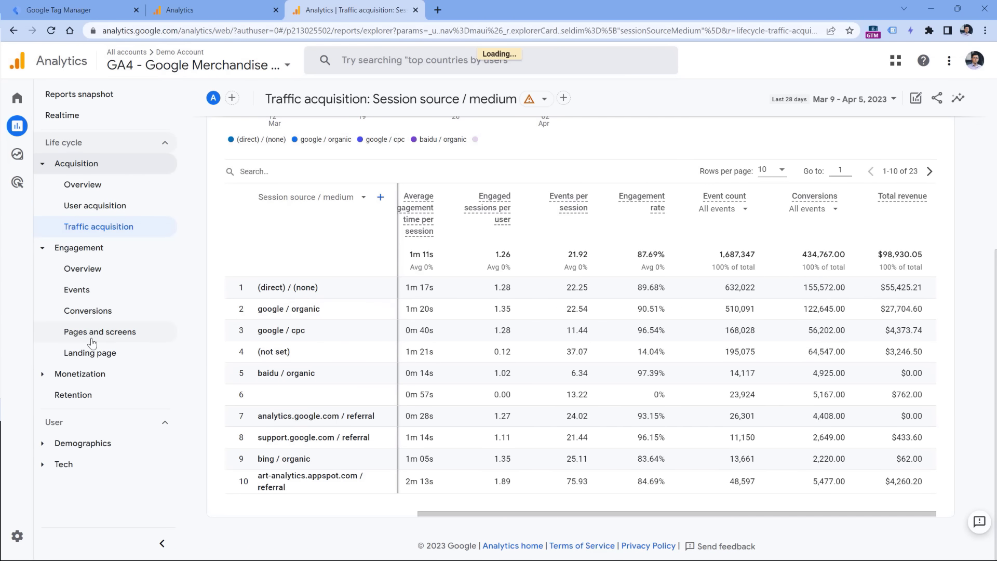
scroll(377, 265, down, 5)
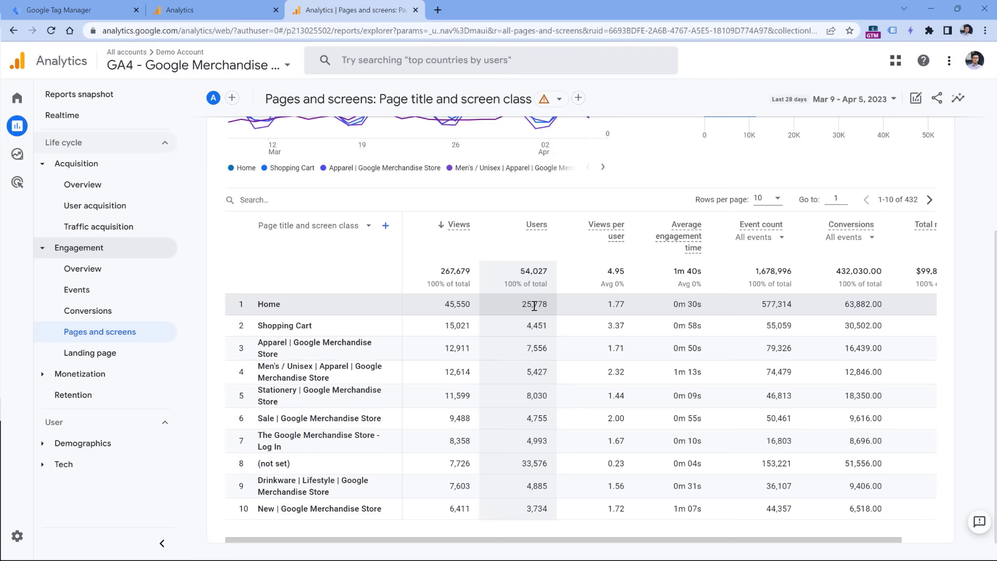
click(309, 227)
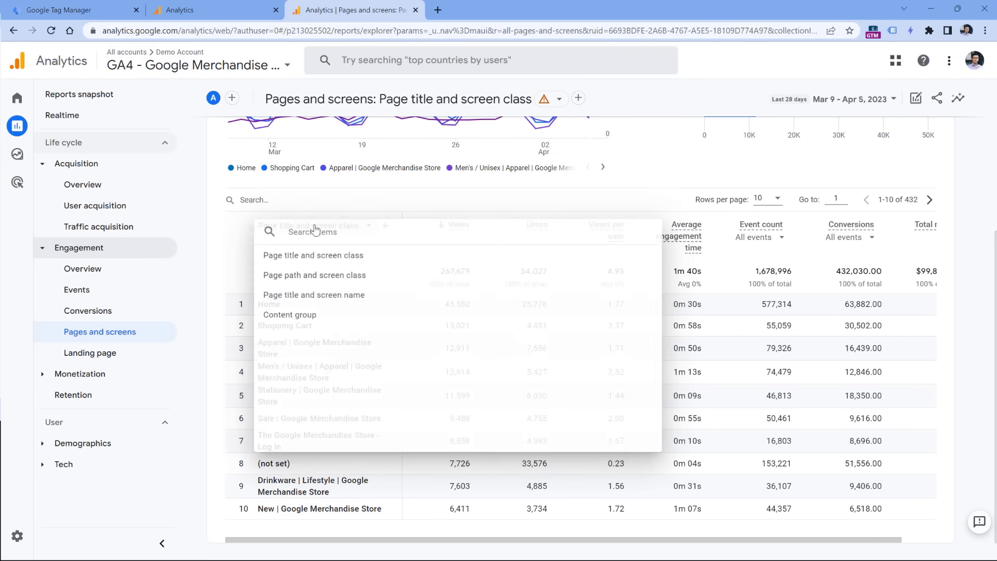
click(309, 279)
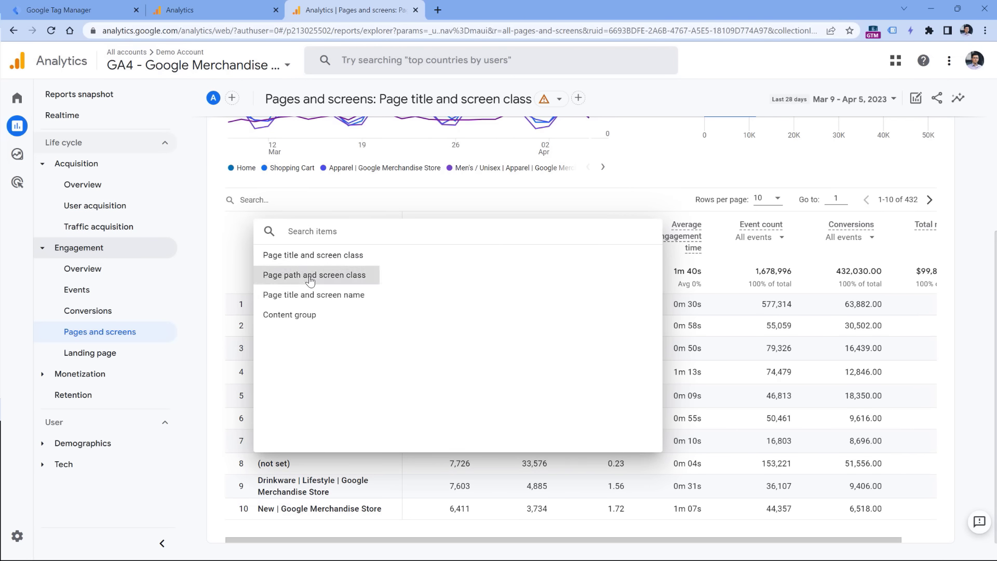
scroll(356, 282, up, 2)
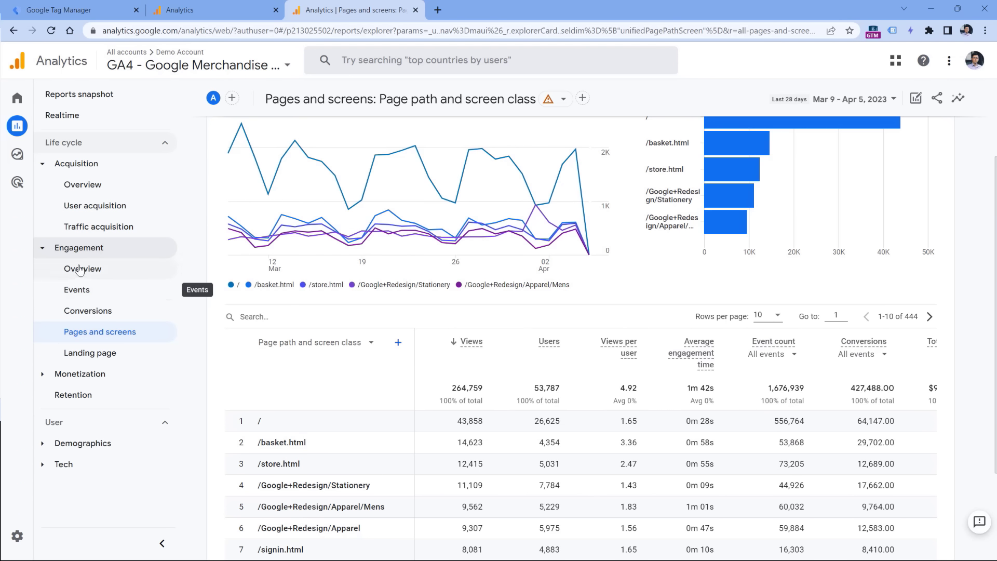
Step: Open the Events report under Engagement, examine its event table, and expand the Monetization report group
click(79, 292)
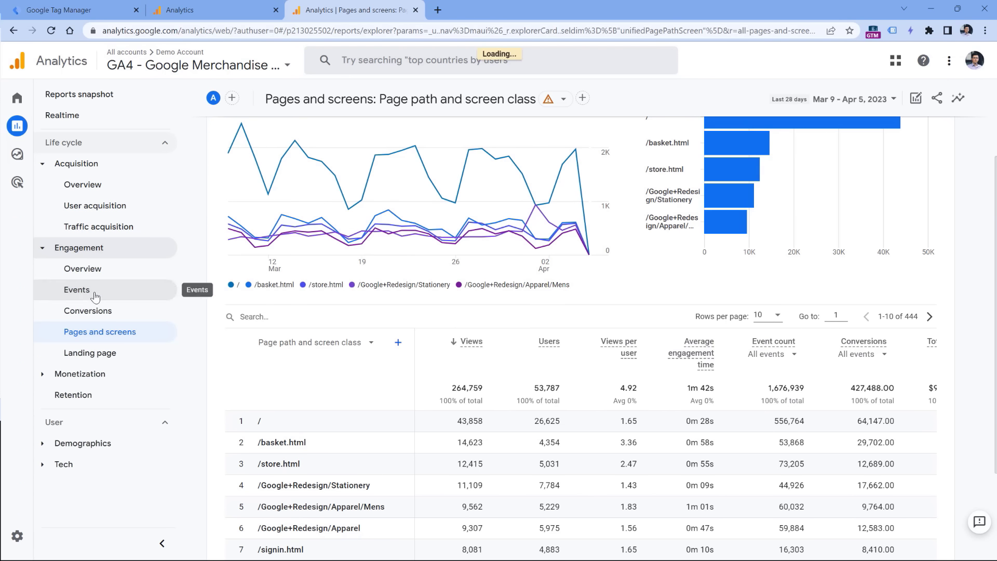
scroll(421, 296, down, 4)
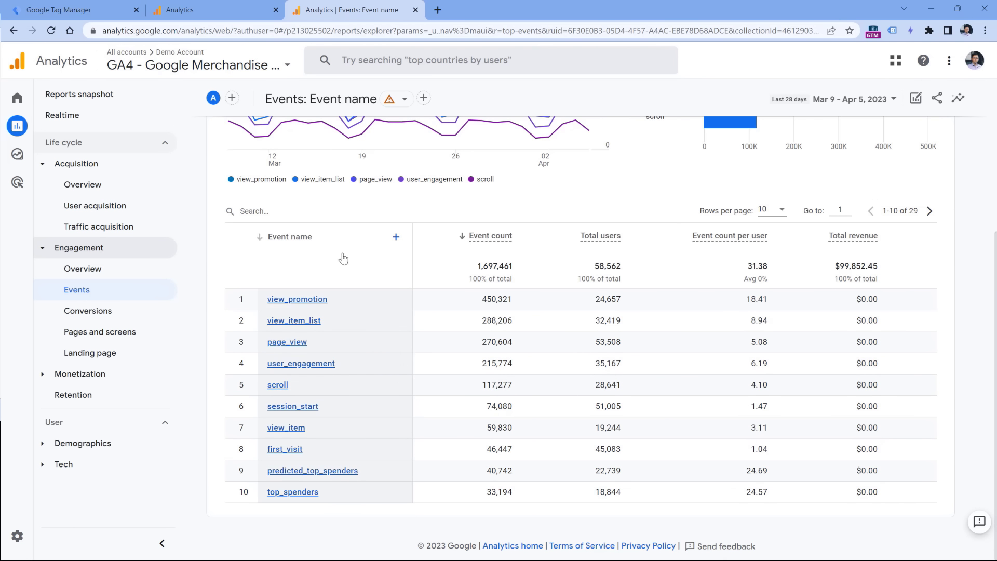
click(44, 374)
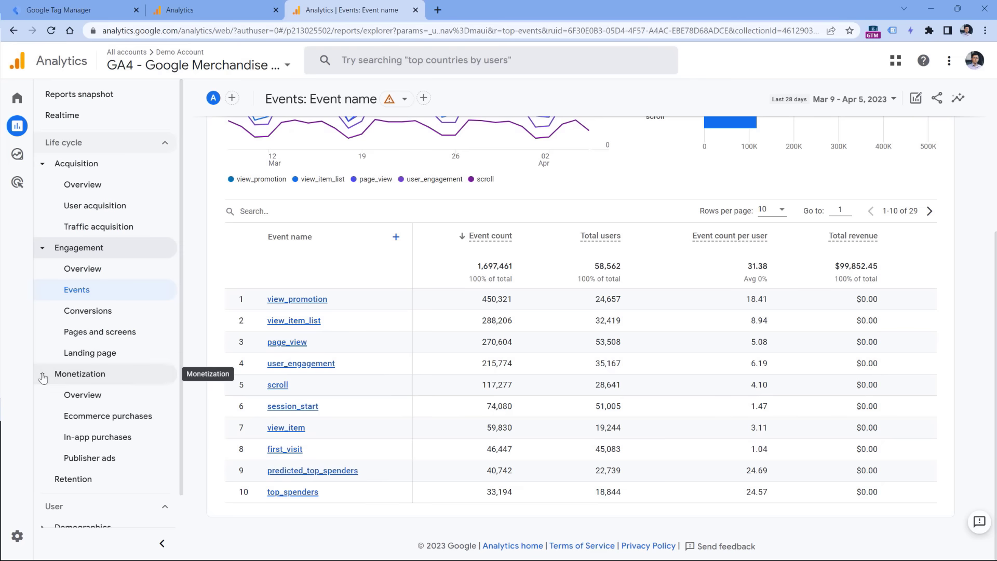
Step: Open the Ecommerce purchases report under Monetization and sort its item table by Item revenue
click(109, 421)
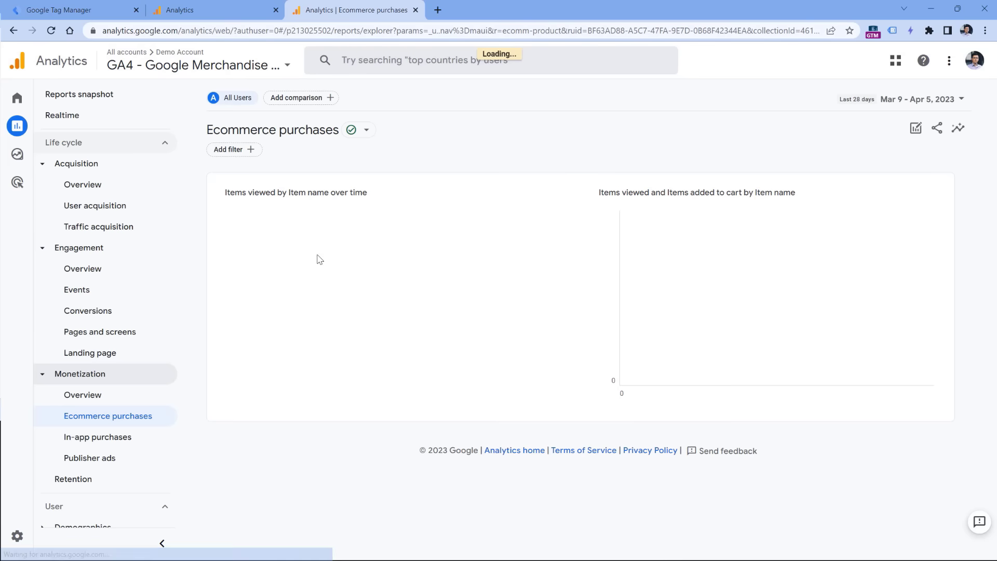
scroll(389, 329, down, 4)
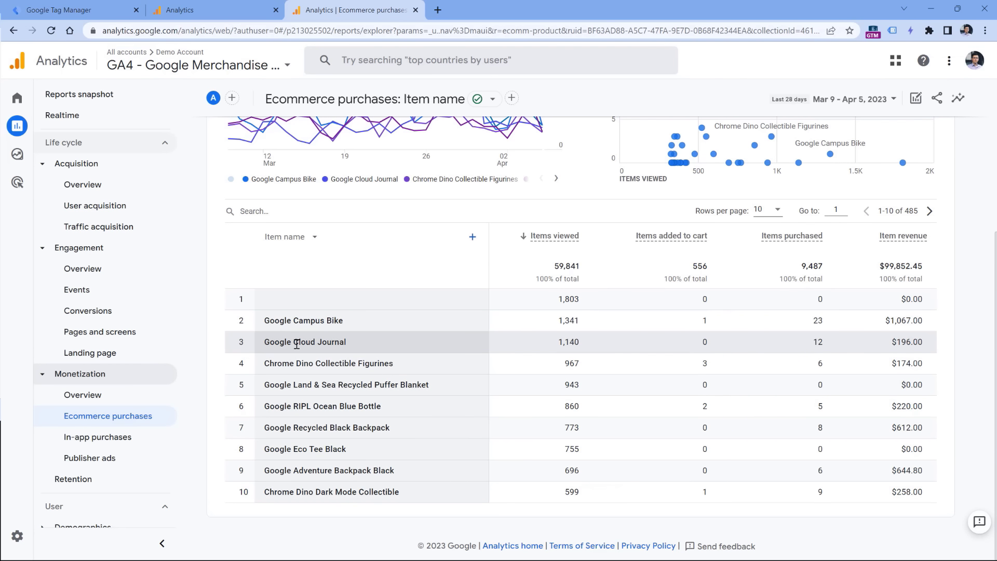
click(872, 238)
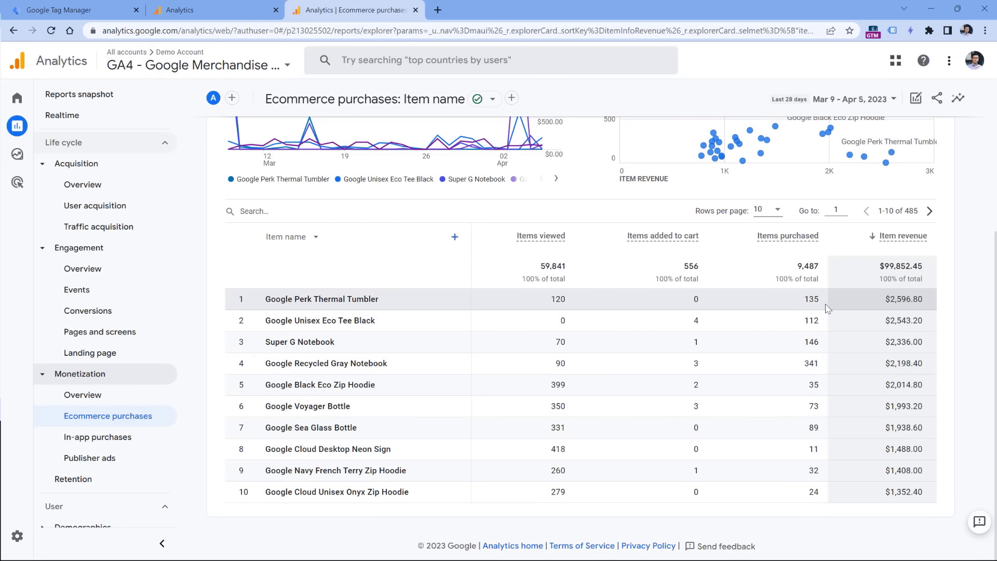
Step: Go to Explore, browse the available exploration templates and open the Free form template
mouse_move(15, 159)
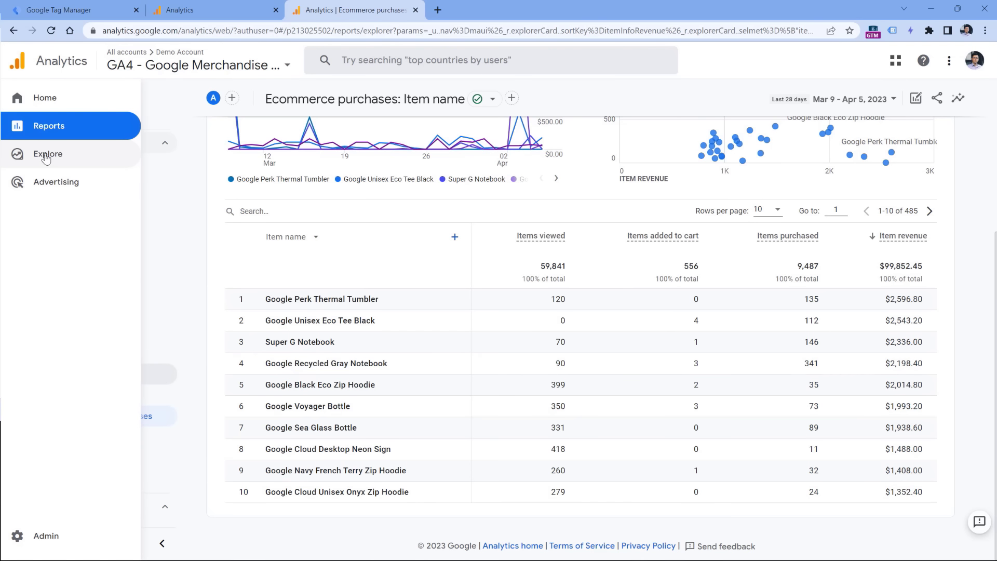
click(50, 158)
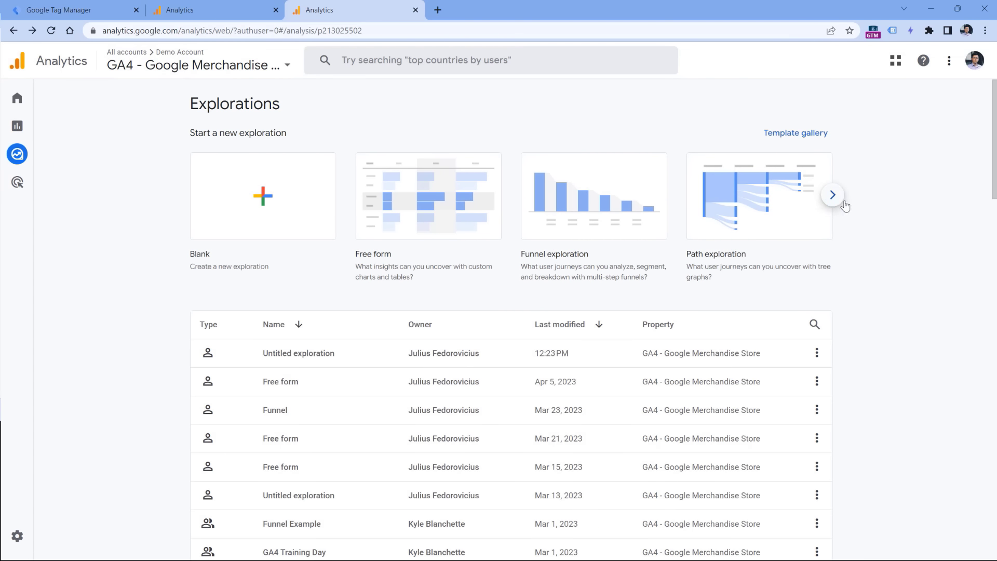
click(836, 196)
click(833, 195)
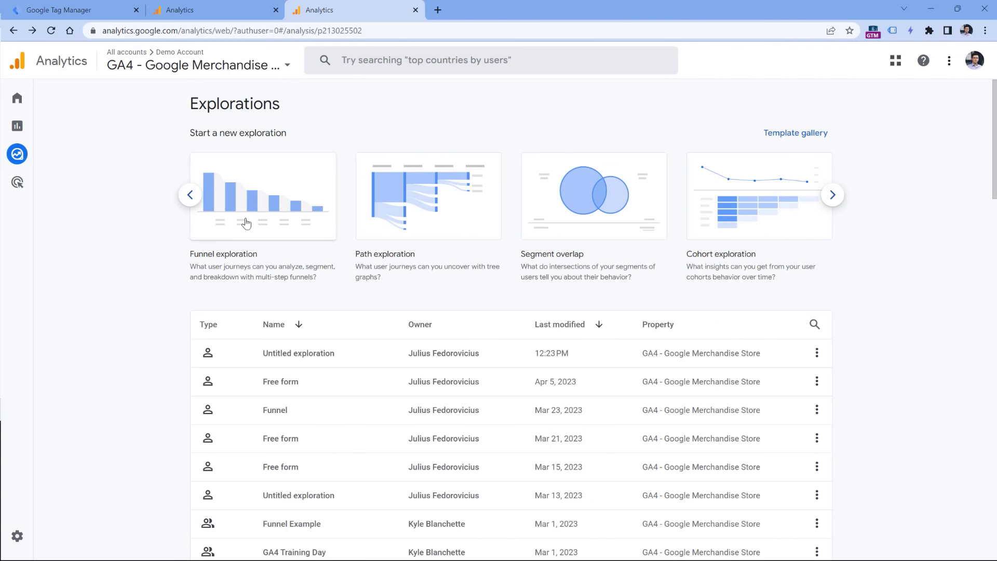
click(190, 195)
click(190, 195)
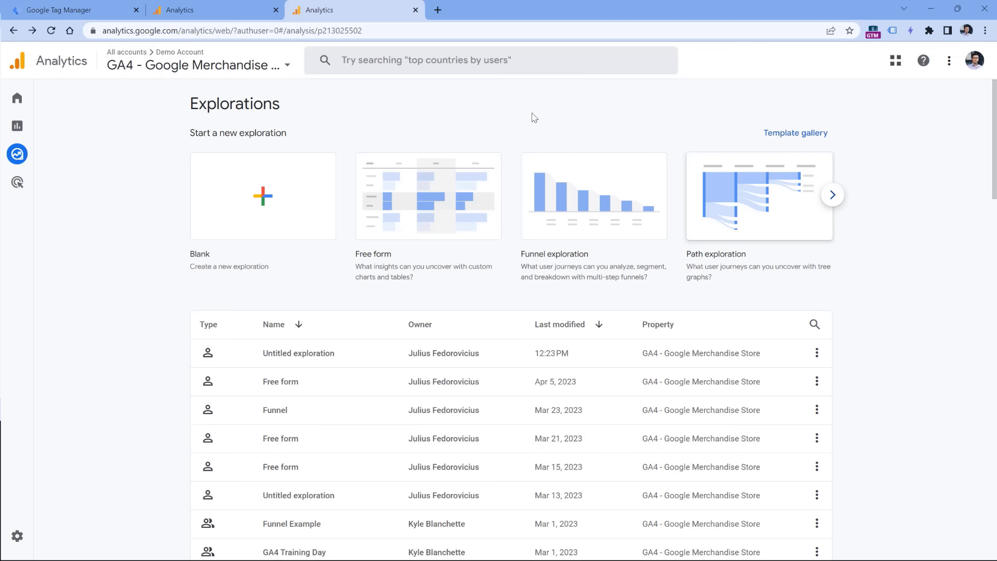
click(433, 208)
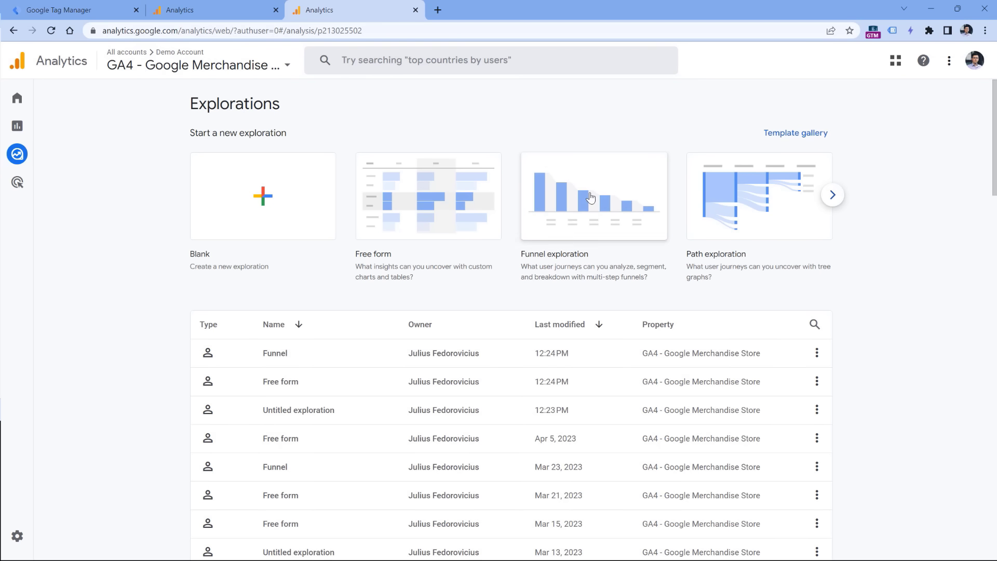
Step: Create a blank exploration and add a Funnel exploration to it
click(264, 201)
click(427, 96)
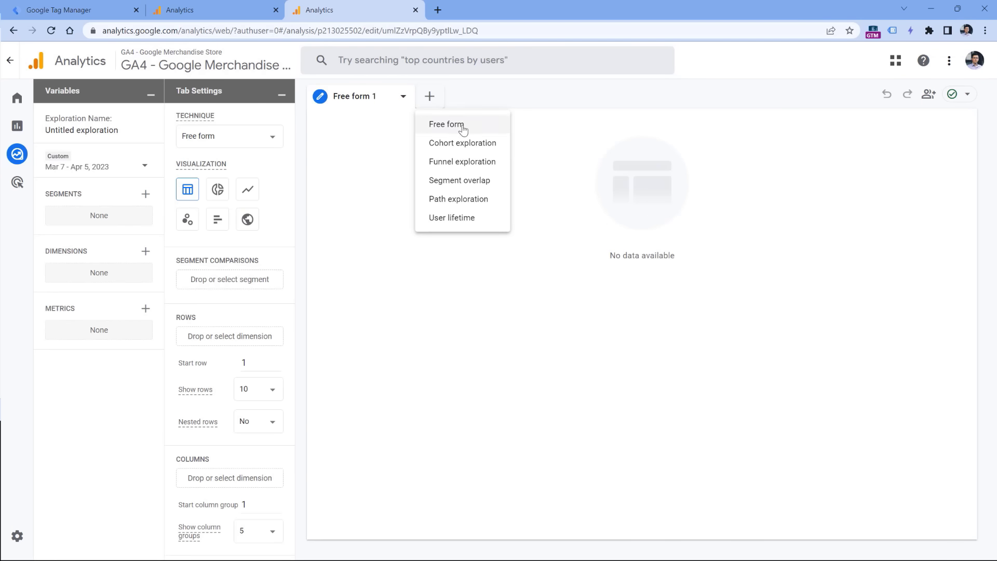
click(470, 162)
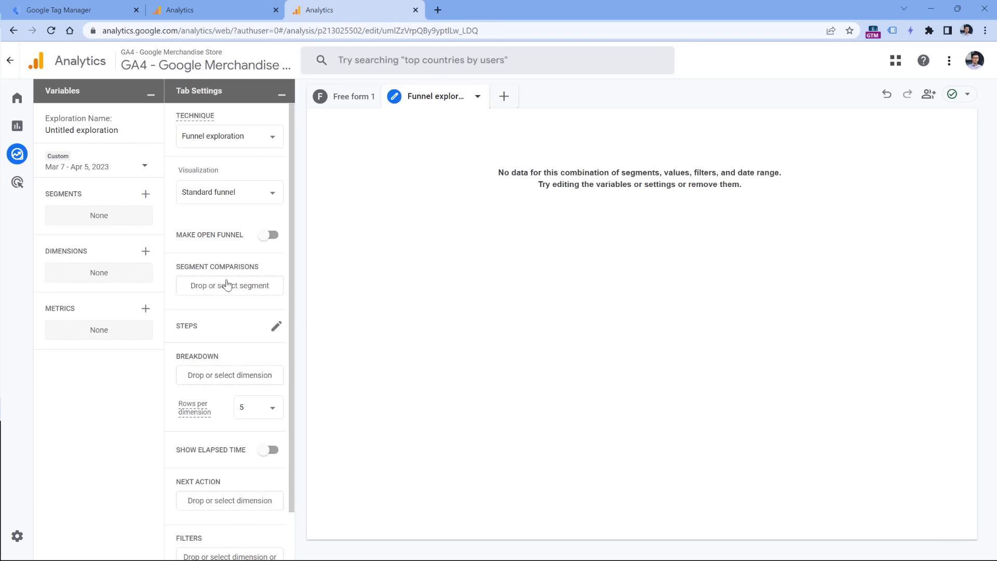
Step: Open the funnel steps for editing and set the condition of Step 1 to the view_item event
click(276, 329)
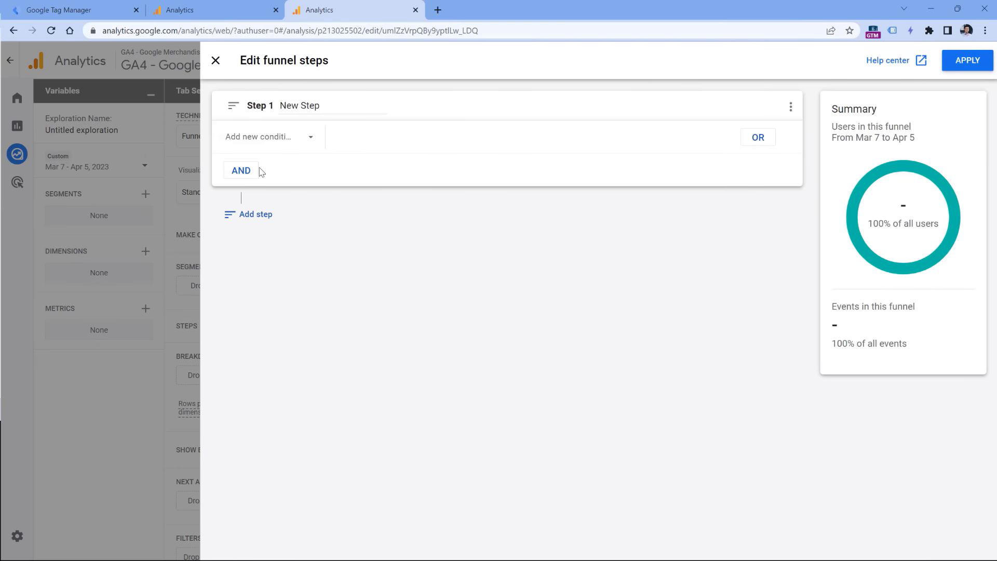
click(291, 139)
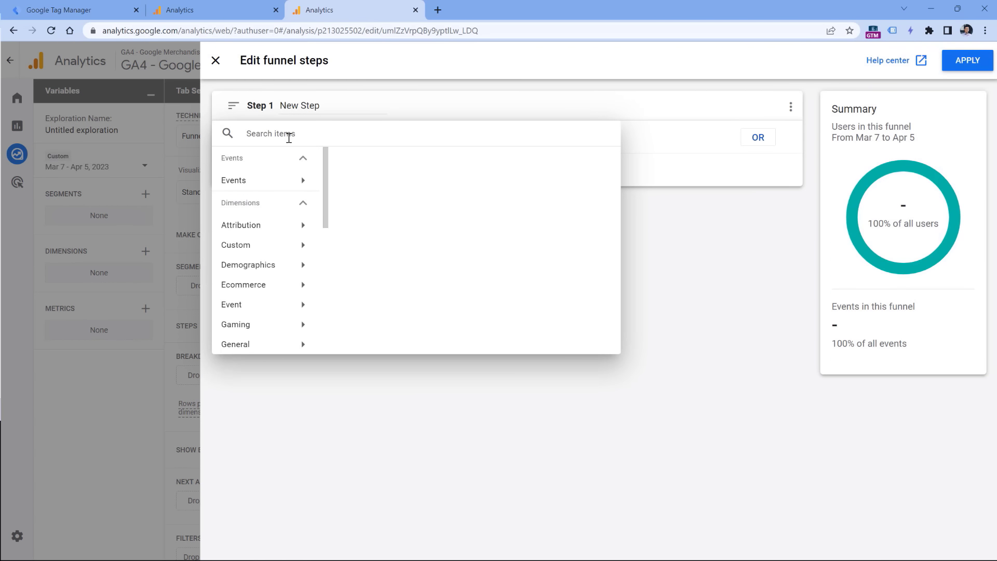
text(view_)
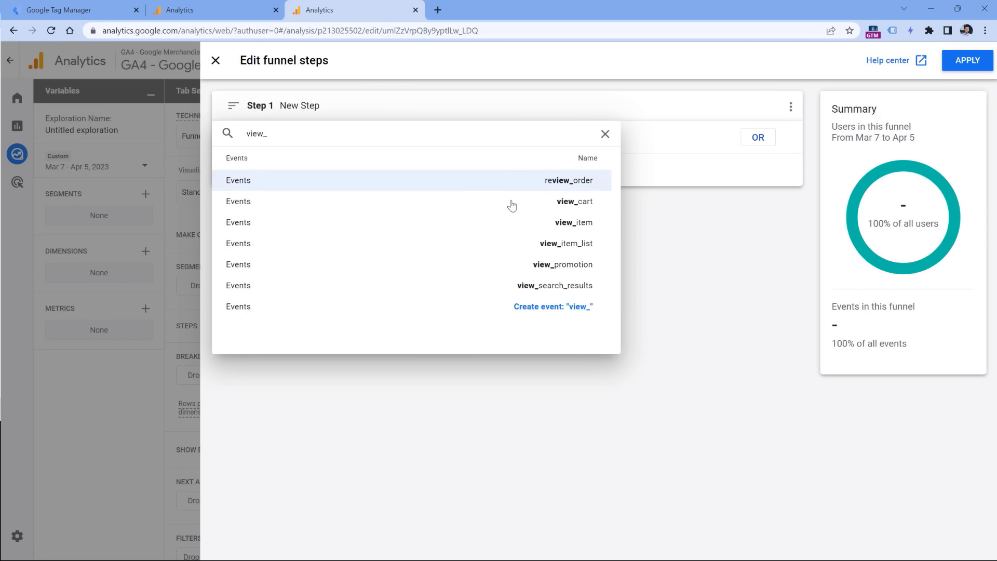
click(573, 227)
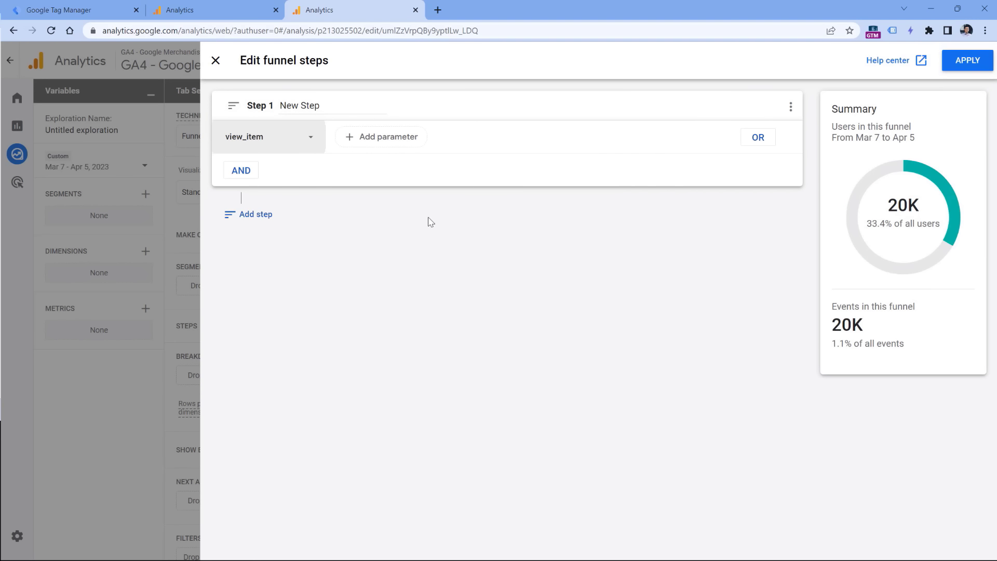
Step: Add Step 2 to the funnel with the add_to_cart event as its condition
mouse_move(249, 143)
click(257, 216)
click(278, 289)
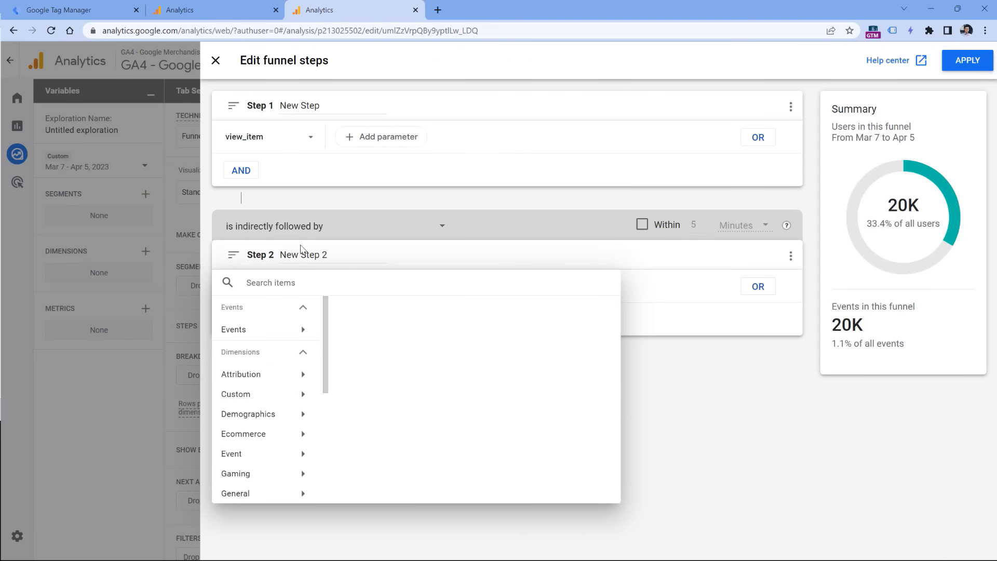
text(add_to)
click(332, 326)
Step: Add Step 3 to the funnel with the begin_checkout event as its condition
click(253, 362)
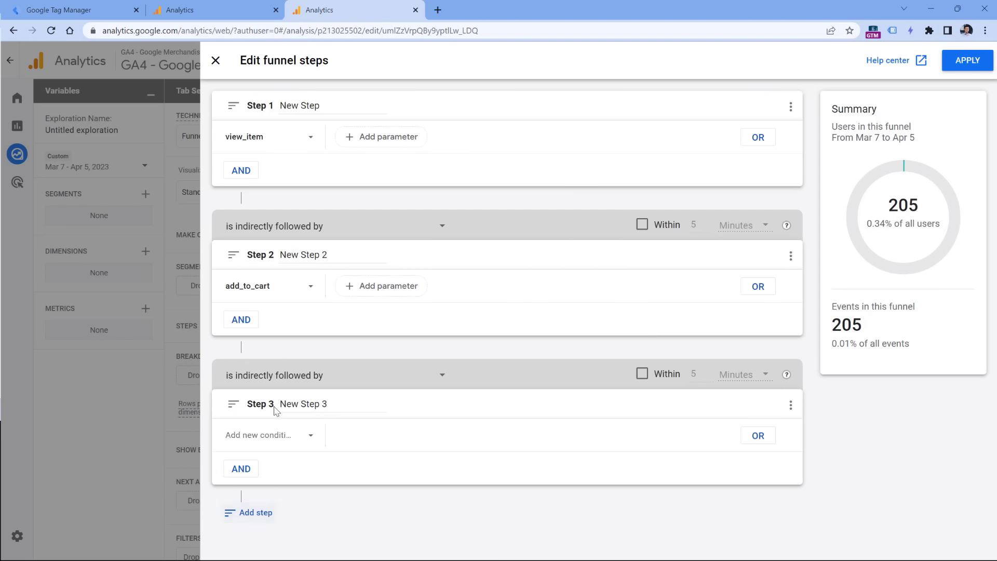
click(278, 439)
text(begin)
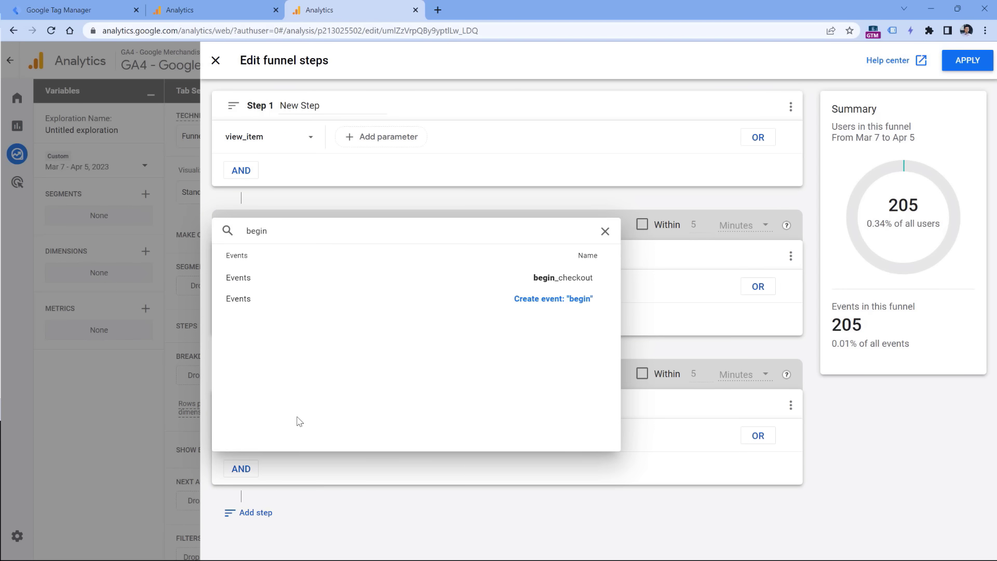
click(510, 278)
Step: Add Step 4 to the funnel with the purchase event as its condition and apply the funnel steps
click(250, 513)
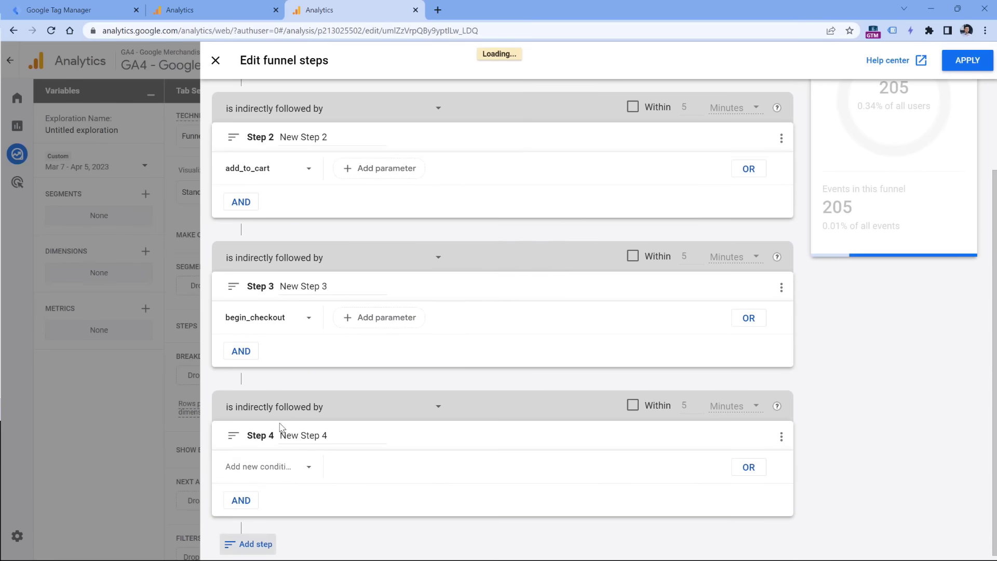
click(268, 469)
text(purch)
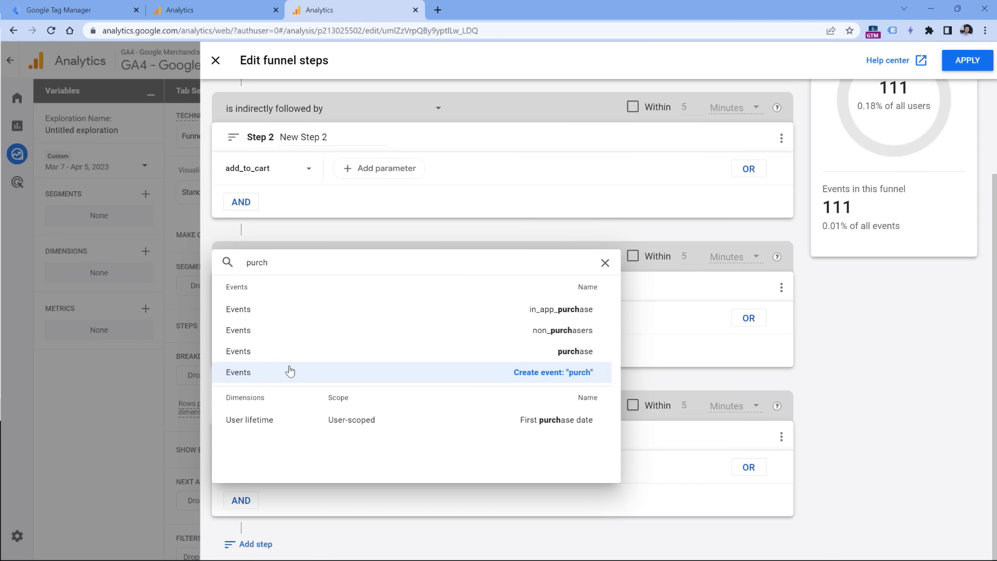
click(290, 351)
click(967, 61)
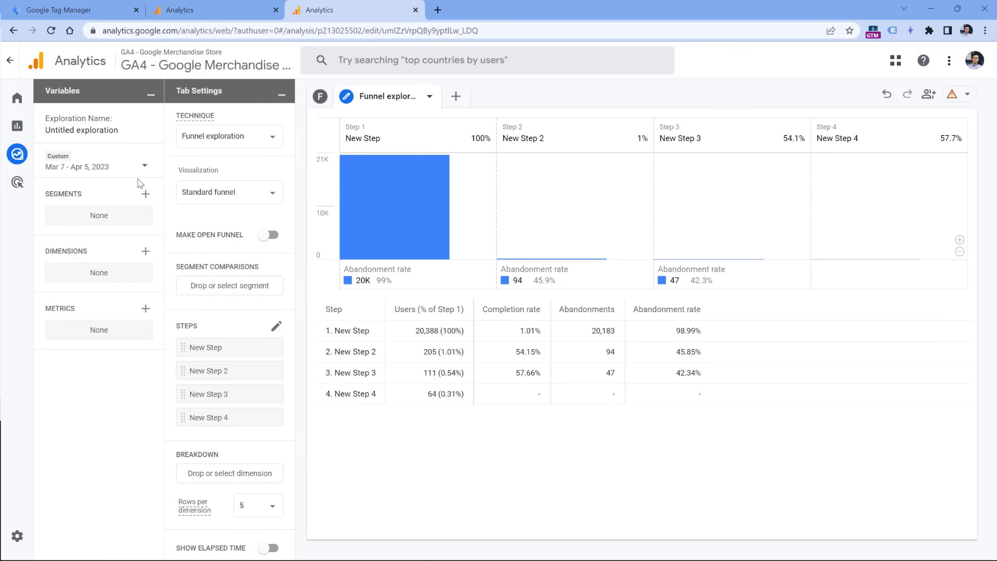
Step: Set the exploration's custom date range to Feb 1 - Apr 5, 2023
click(138, 172)
mouse_move(135, 201)
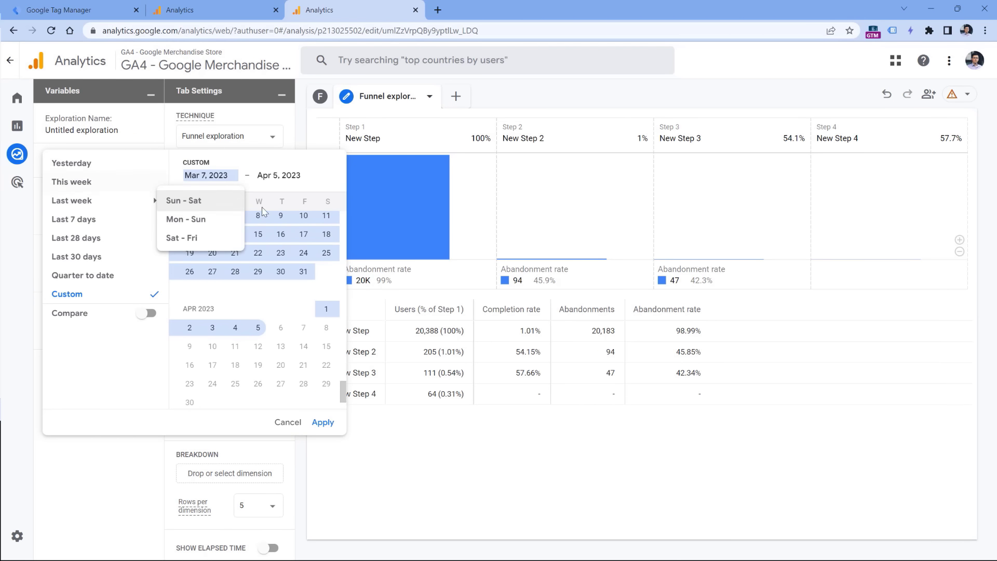
scroll(263, 234, up, 2)
click(258, 266)
click(322, 422)
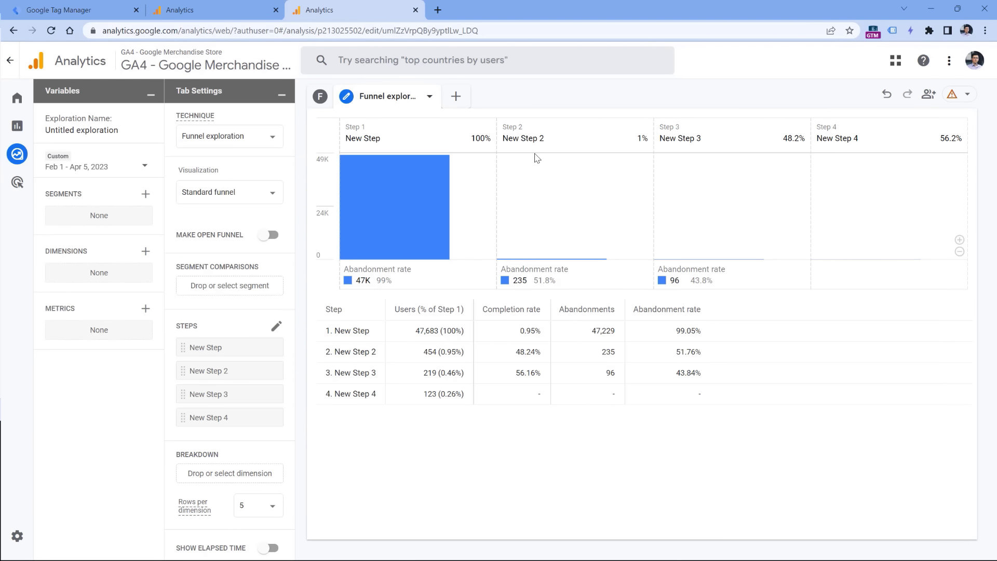
Step: Enlarge the scale of the funnel chart and inspect the active users at Step 2
mouse_move(397, 203)
scroll(499, 206, up, 5)
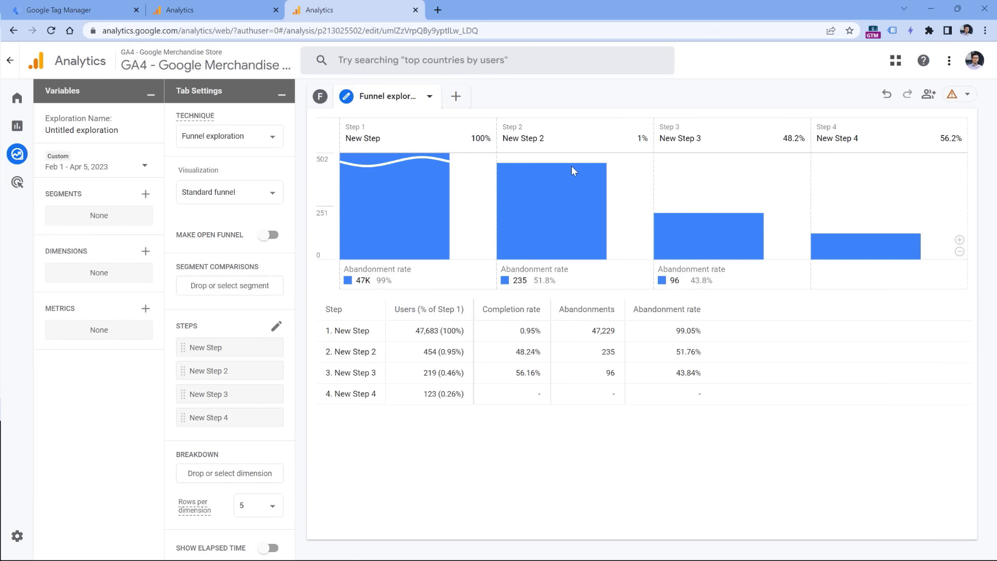
mouse_move(546, 208)
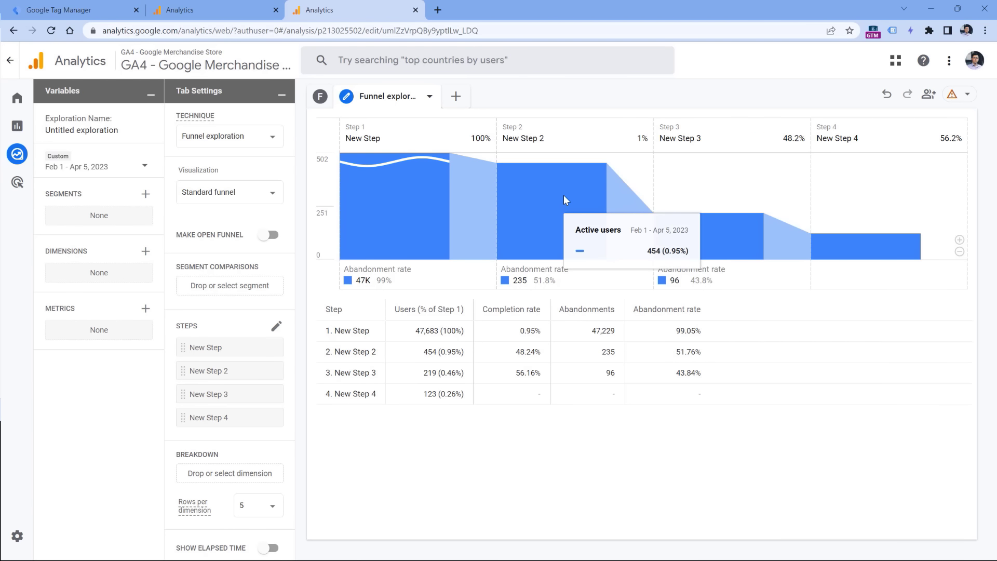
Step: Add a Path exploration to the current exploration and clear its default path
click(455, 97)
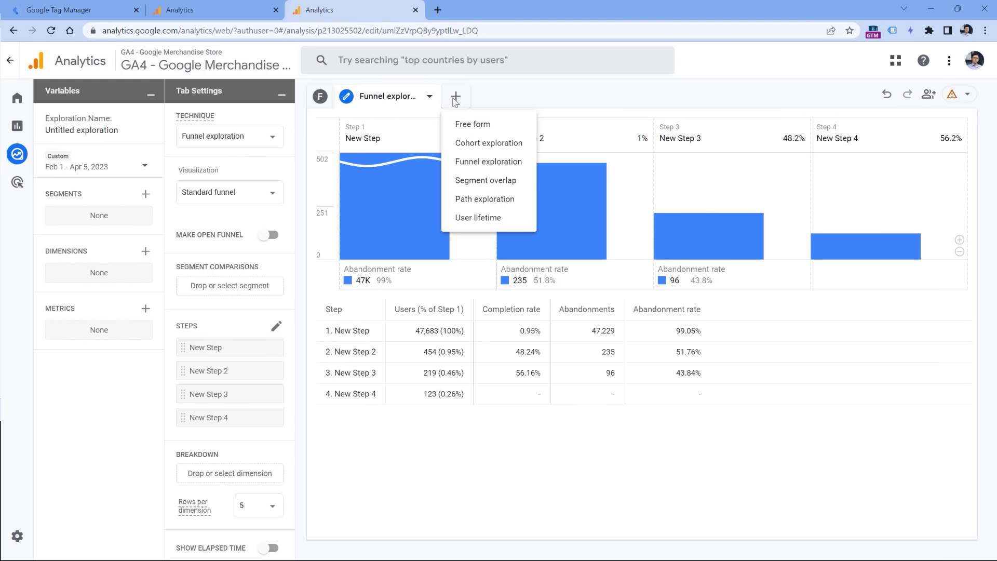
click(488, 201)
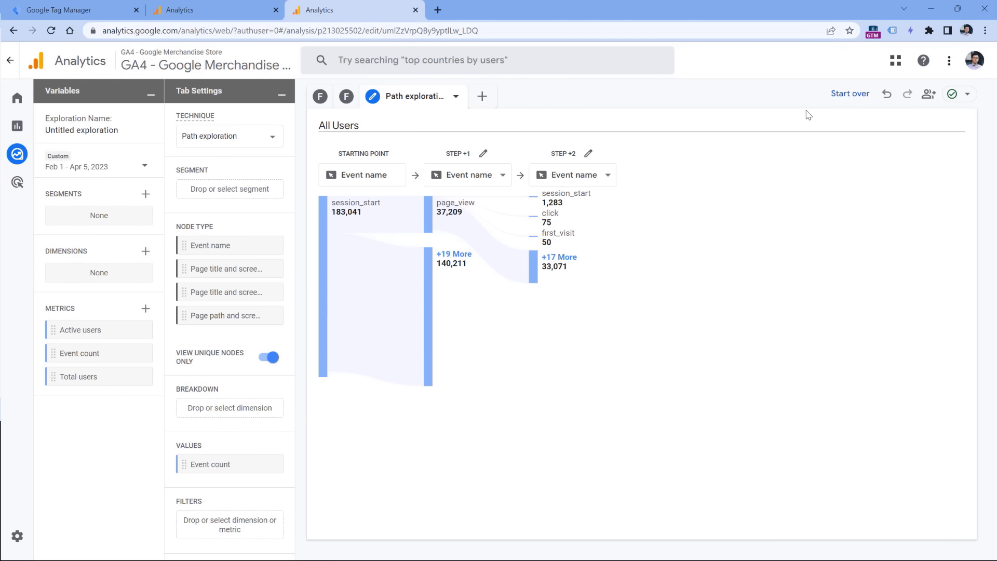
click(850, 93)
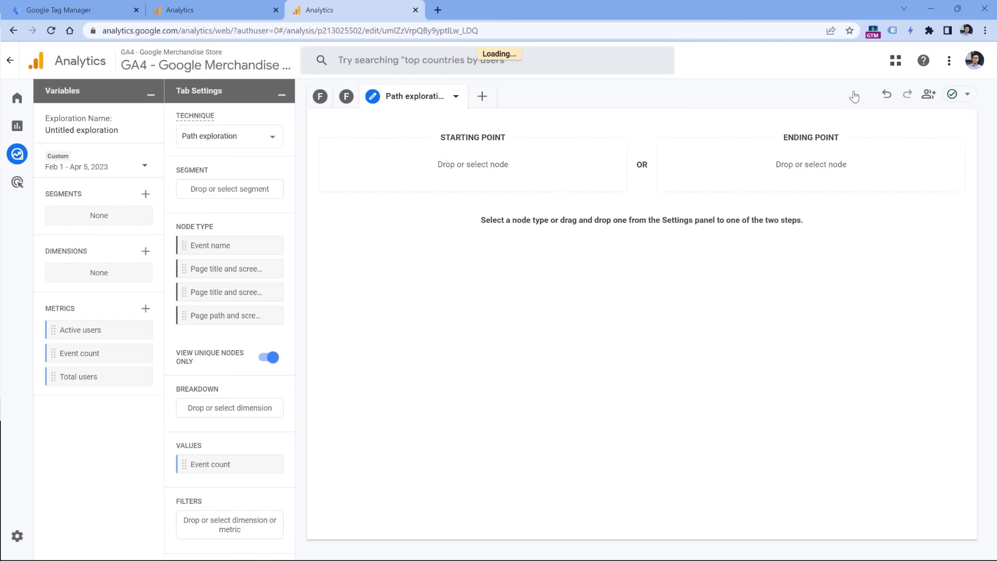
Step: Build a path starting from the page path / using Page path and screen class, expanding /signin.html and its following / node
click(472, 167)
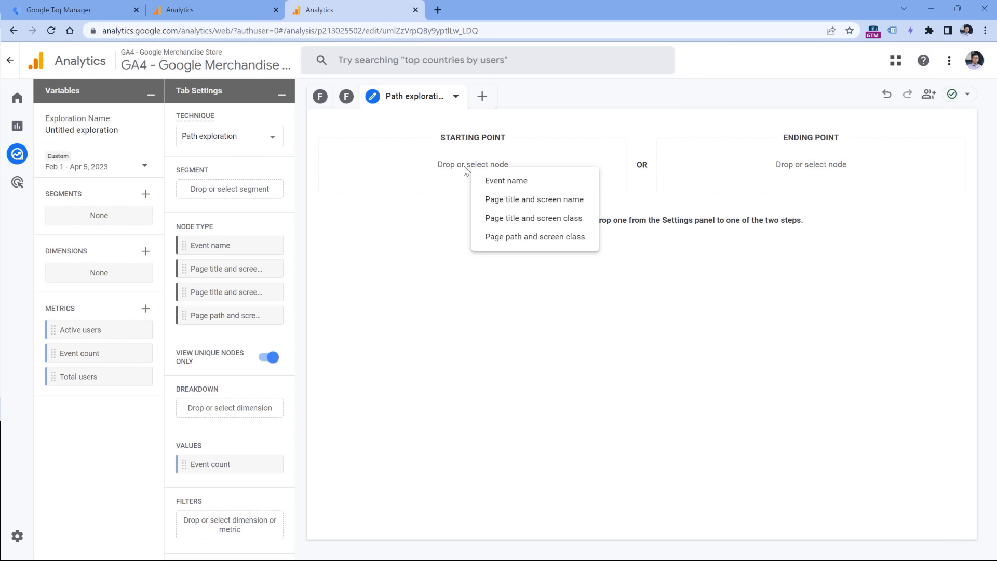
click(535, 238)
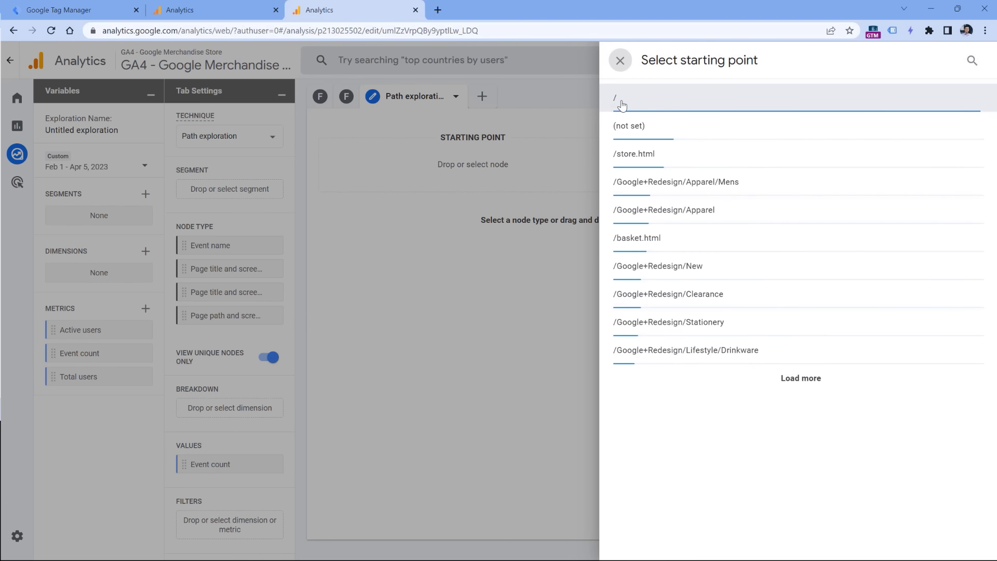
click(621, 105)
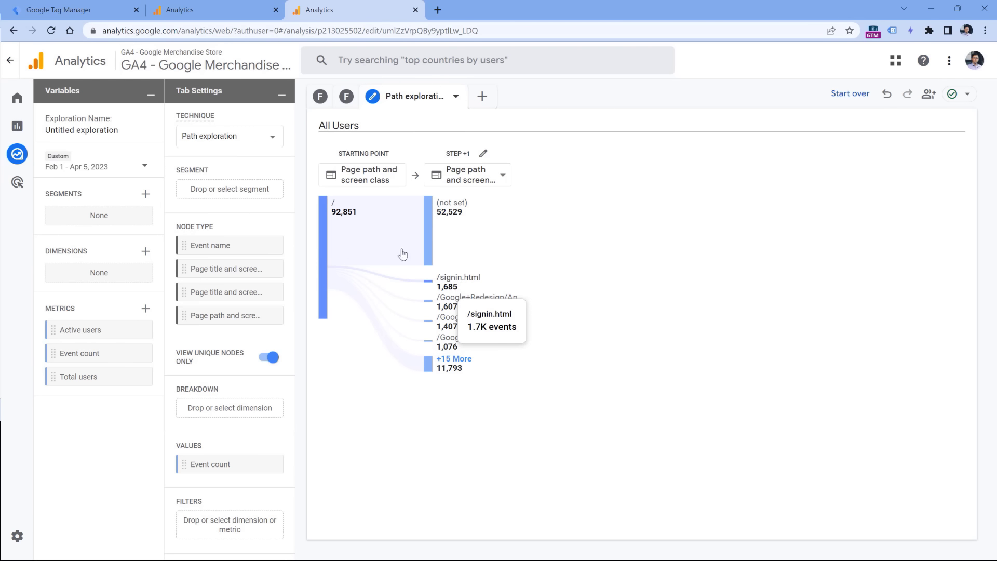
click(459, 283)
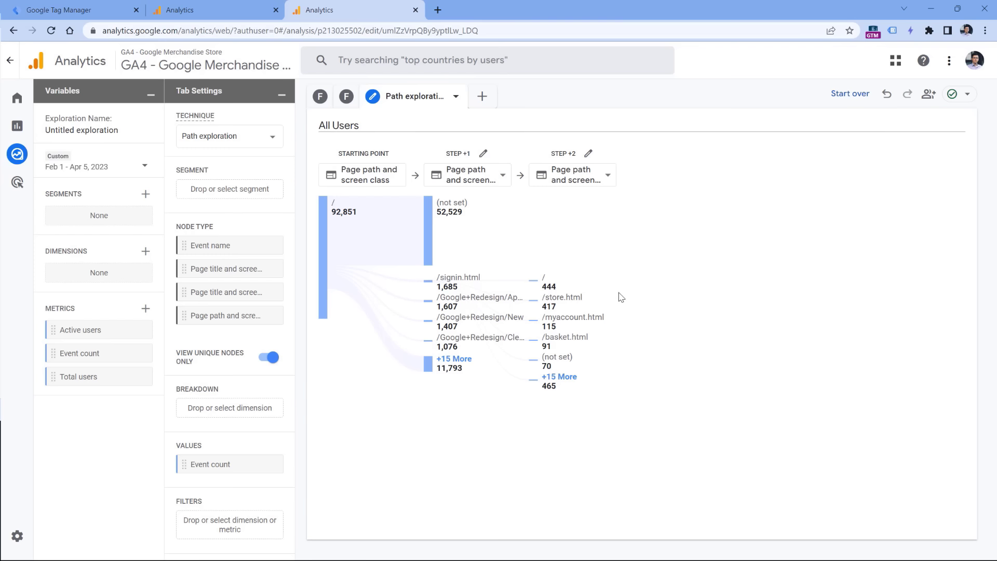
click(549, 292)
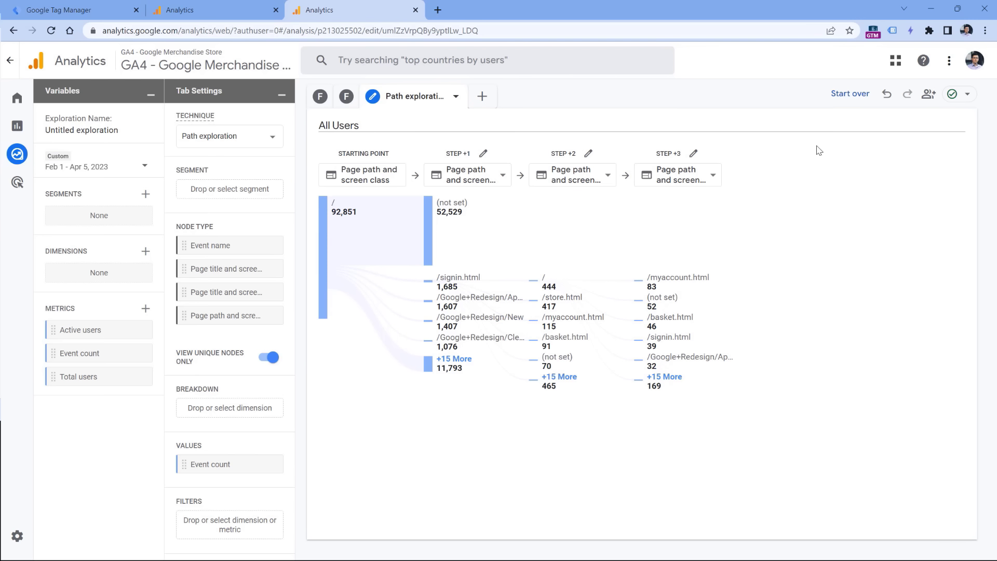
Step: Start the path exploration over and open the node choices for its ending point
click(850, 95)
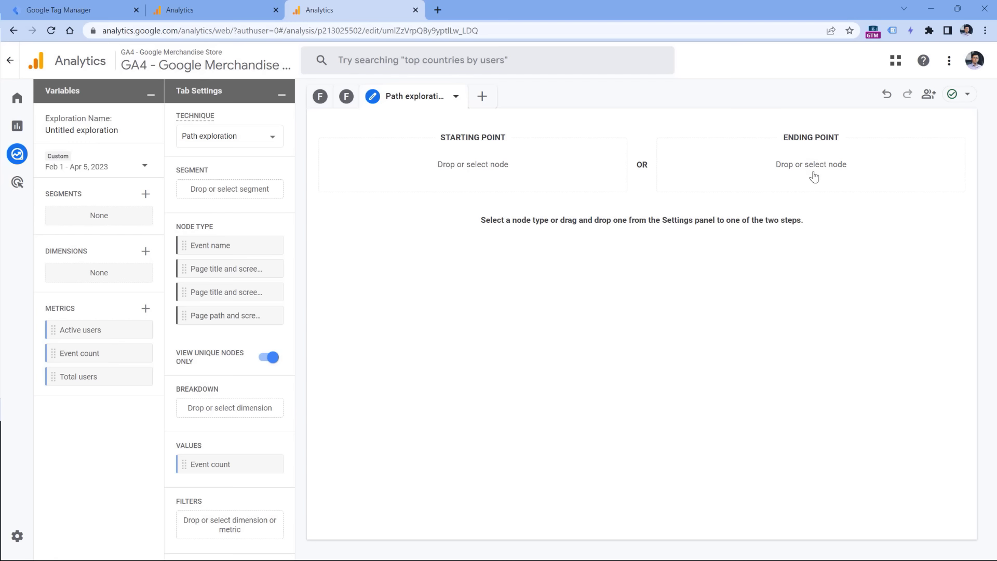
click(812, 174)
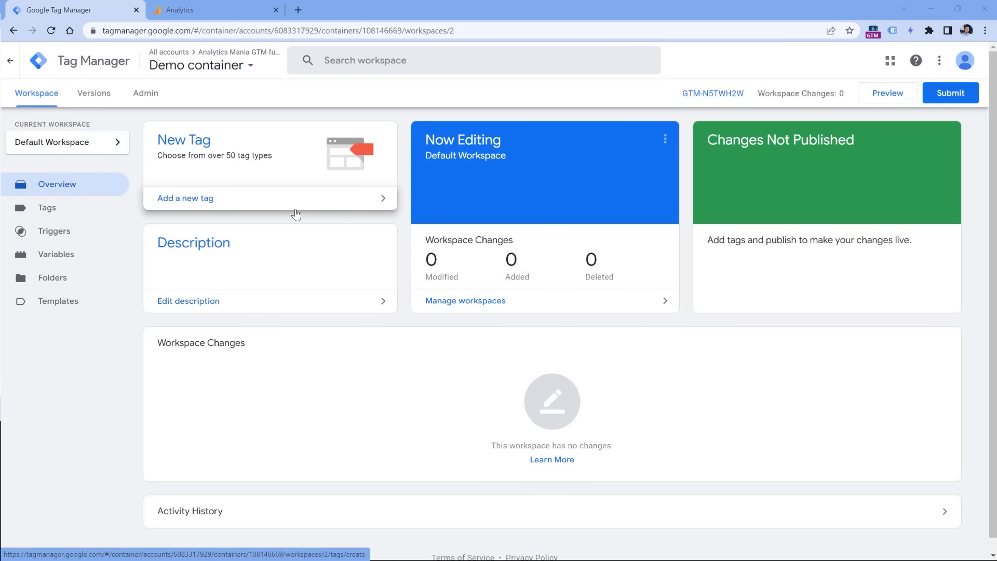
Step: Switch to Google Analytics and review the account creation form and its account data sharing settings
click(210, 9)
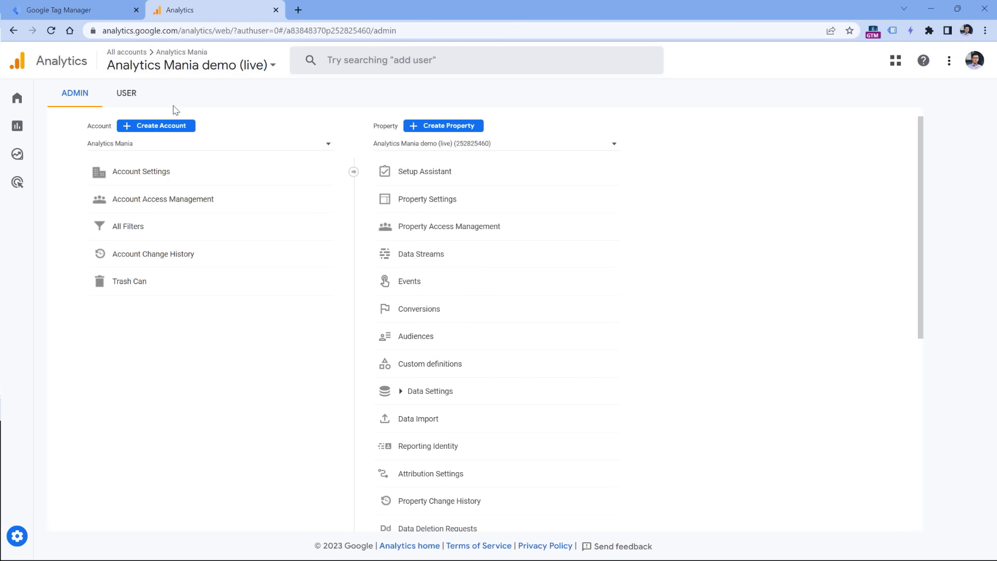
click(158, 126)
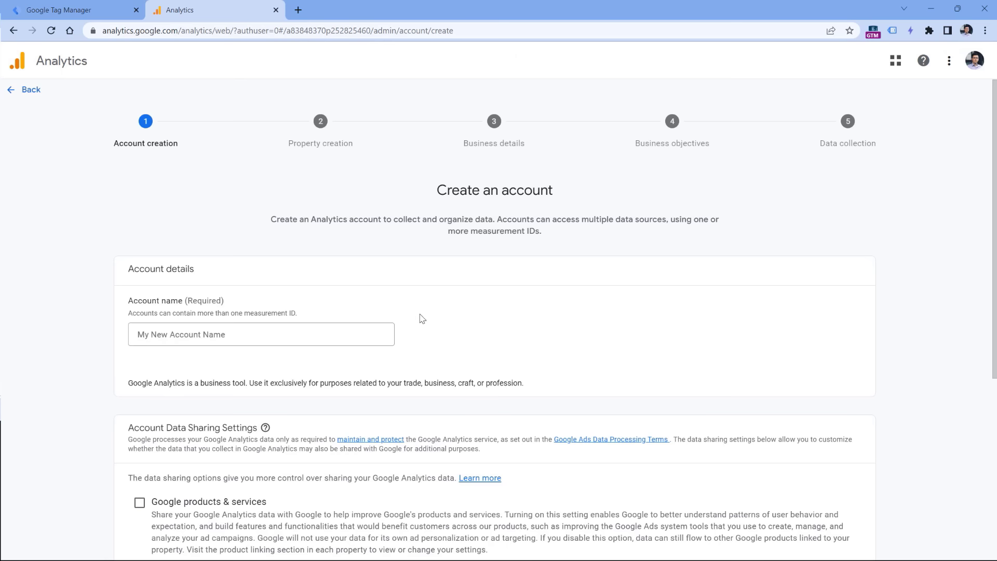
scroll(475, 309, down, 2)
click(238, 214)
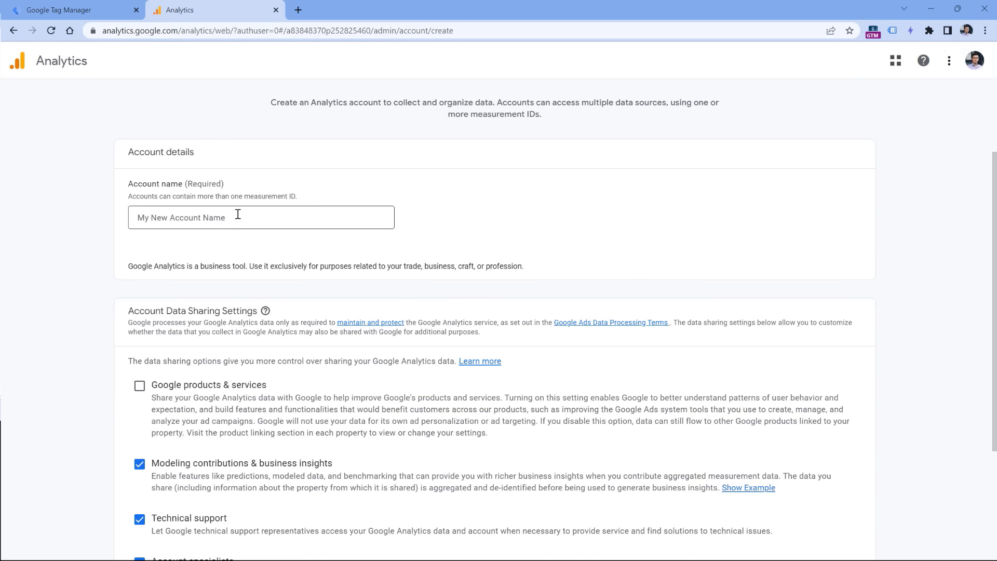
scroll(273, 218, down, 3)
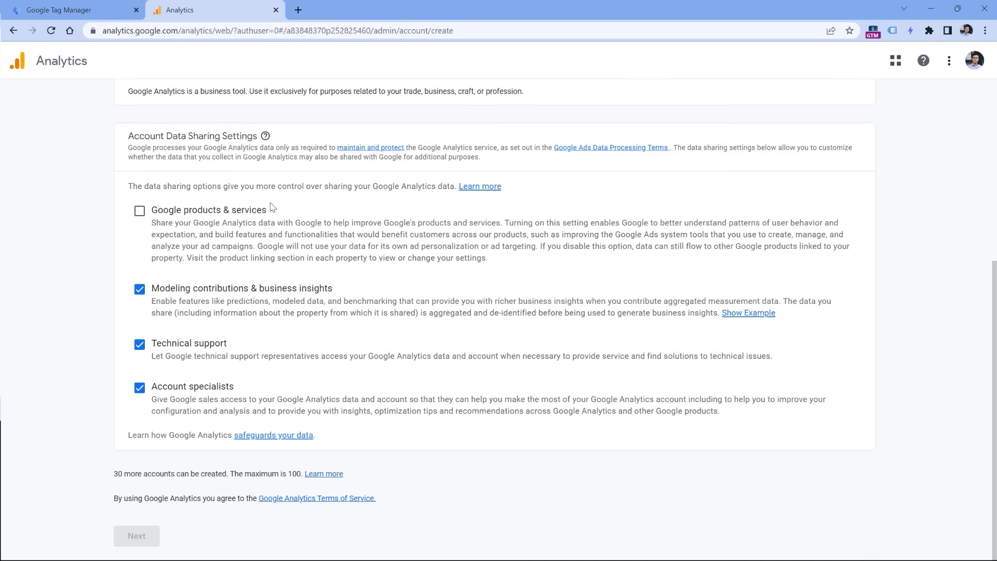
scroll(223, 371, up, 1)
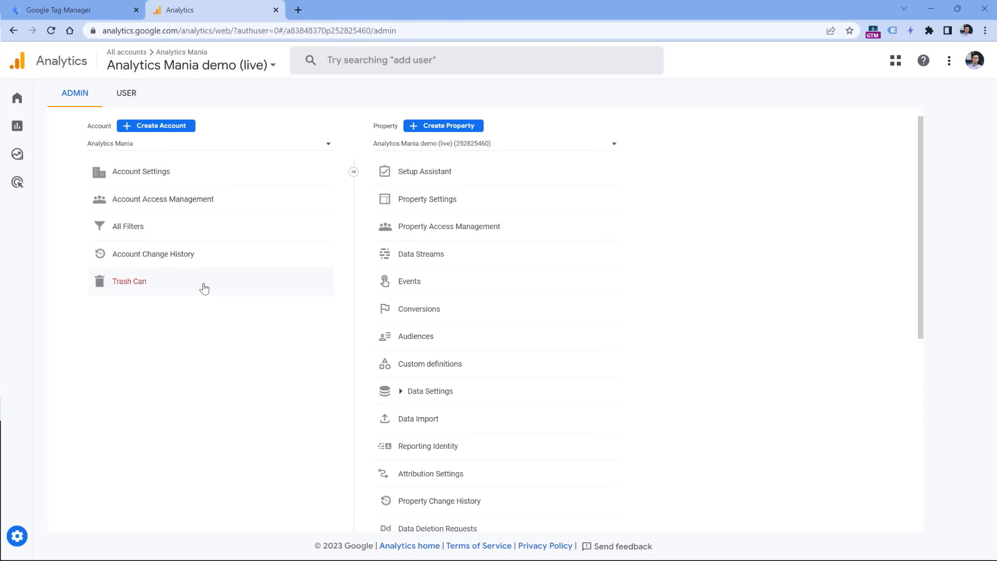
Step: Start a new Analytics account named "Analytics Mania demo" with the default data sharing settings and continue to property creation
mouse_move(34, 537)
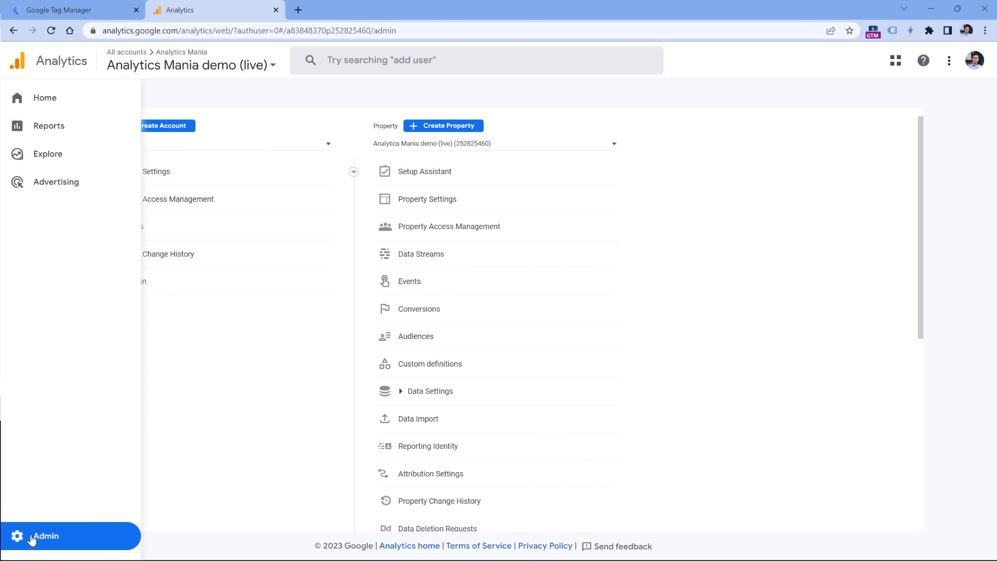
click(161, 127)
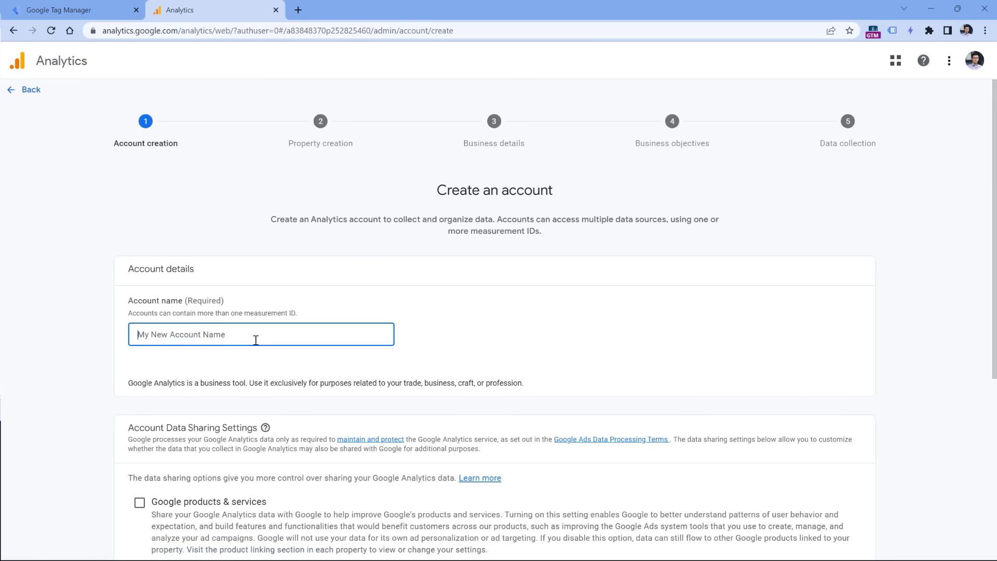
text(Analytics Mania de)
text(mo)
scroll(287, 258, down, 6)
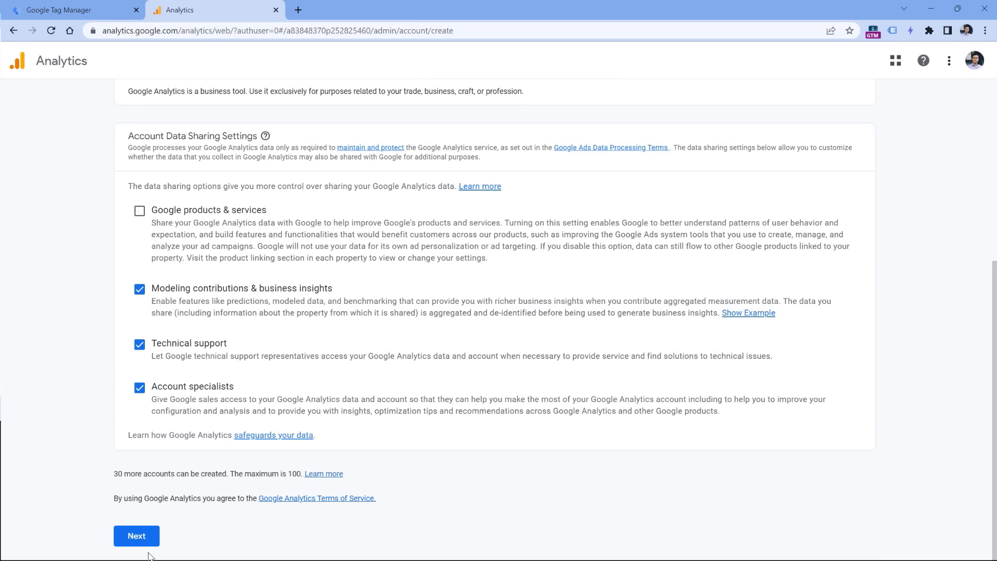
click(149, 537)
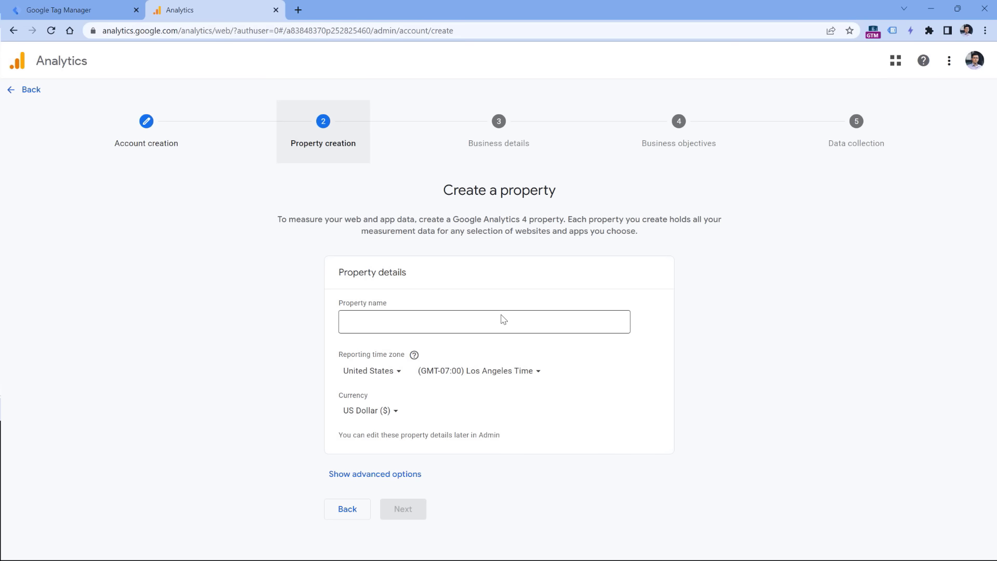
Step: Name the property "Analytics mania demo", keep the default time zone and currency, and continue to the business details
click(497, 319)
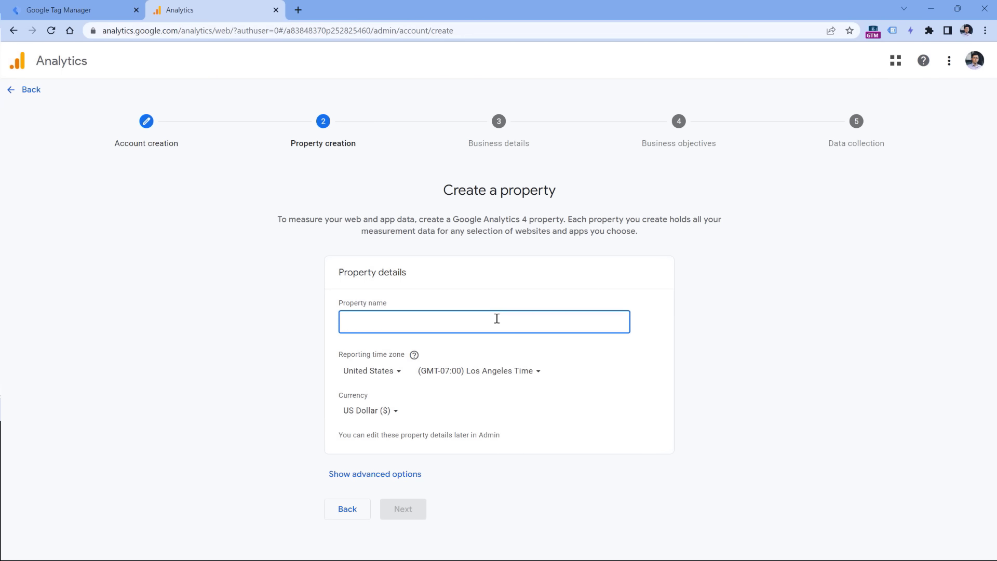
text(Analytics mania demo)
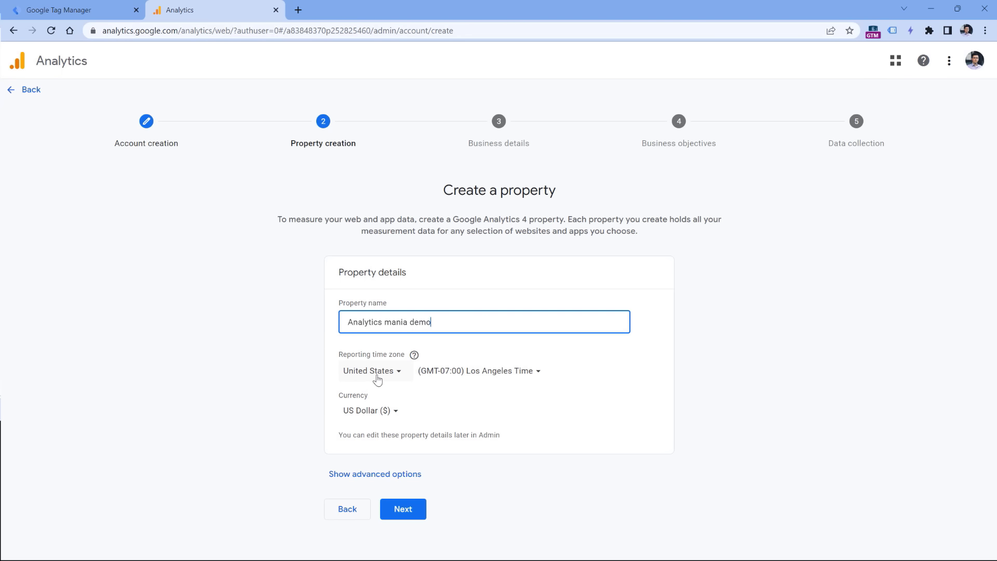
click(405, 511)
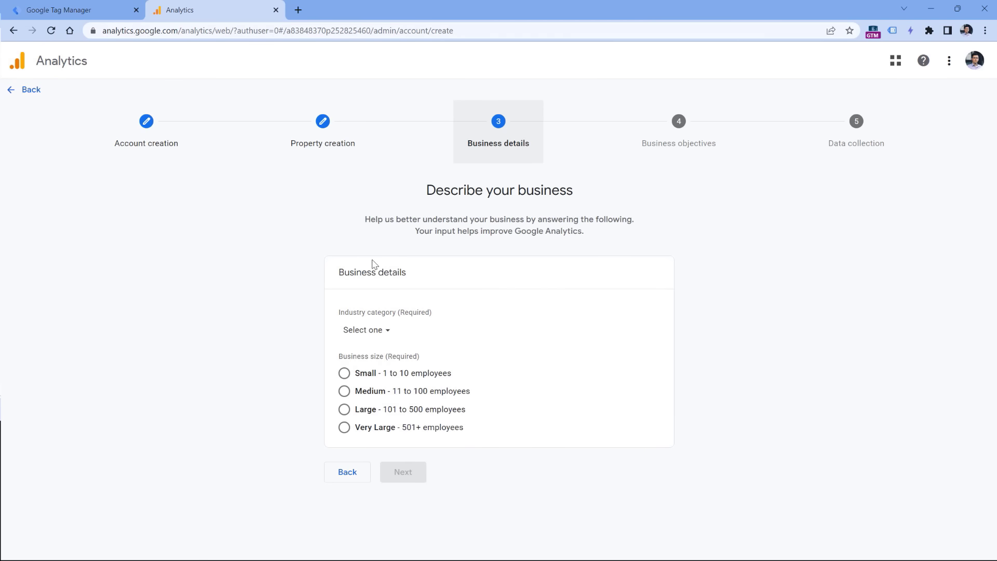
Step: Describe the business as Hobbies & Leisure with Medium size (11 to 100 employees) and continue to the objectives
click(383, 332)
click(387, 282)
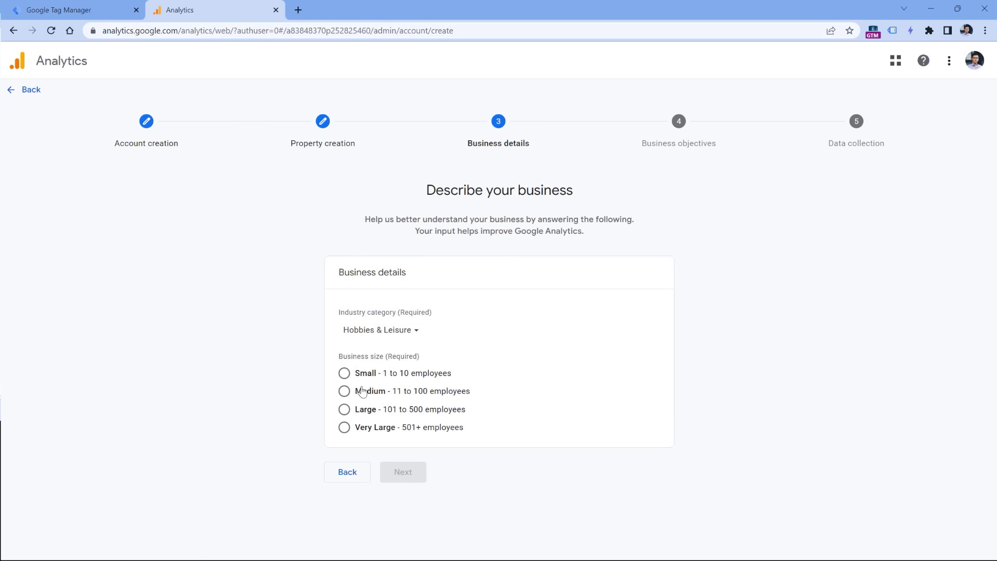
click(345, 391)
click(405, 472)
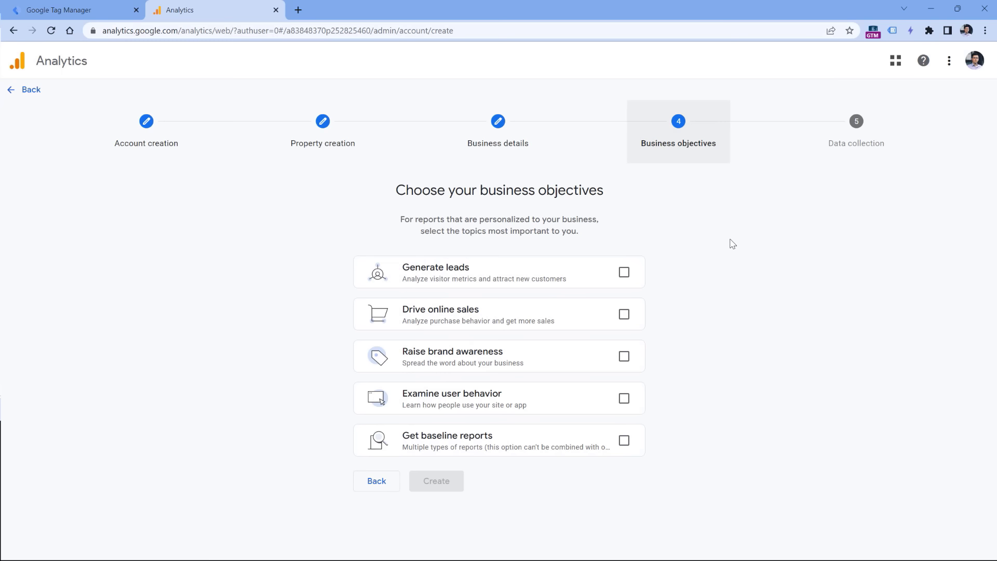
Step: Choose Get baseline reports as the business objective and create the account, accepting the Terms of Service and Data Processing Terms
click(624, 441)
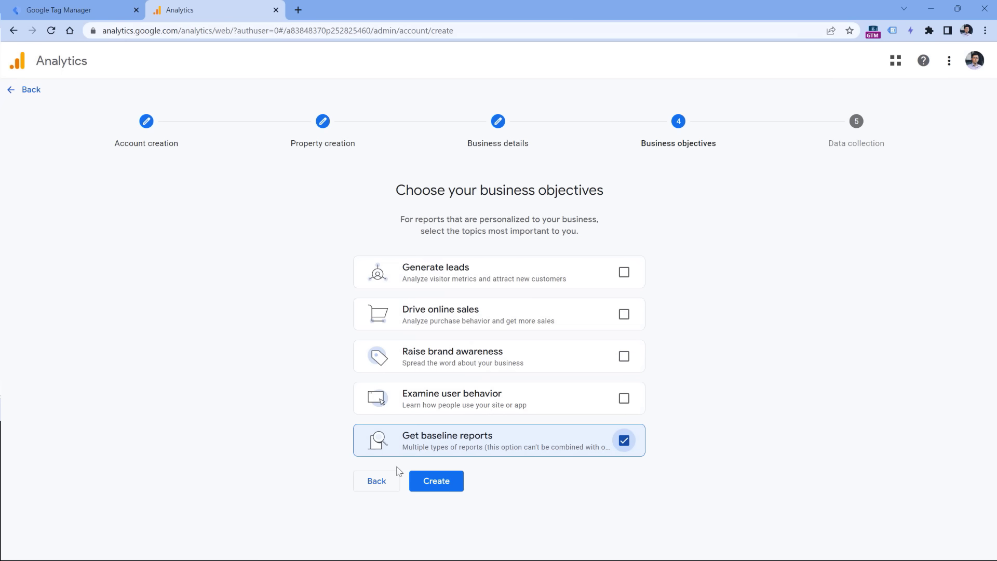
click(437, 482)
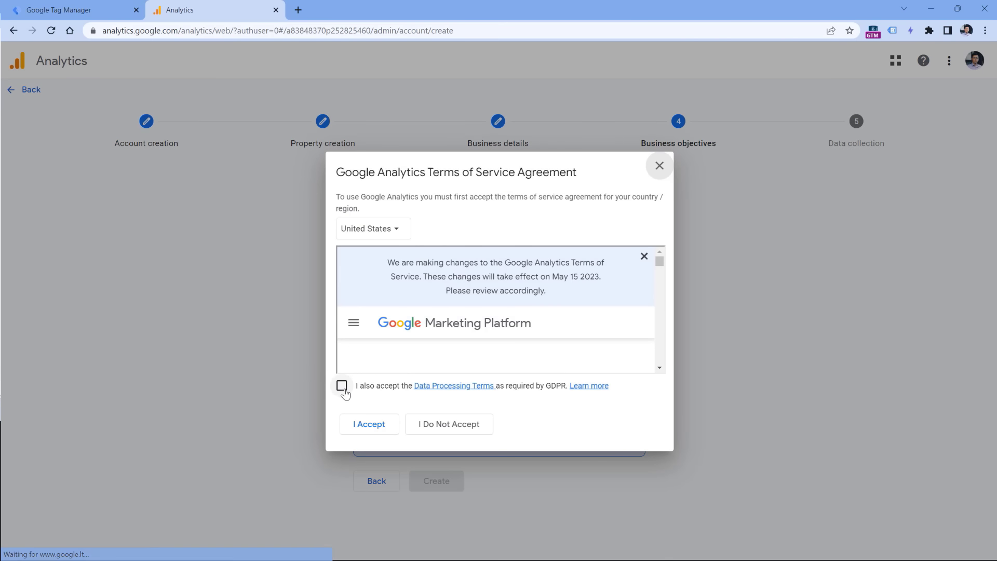
click(342, 386)
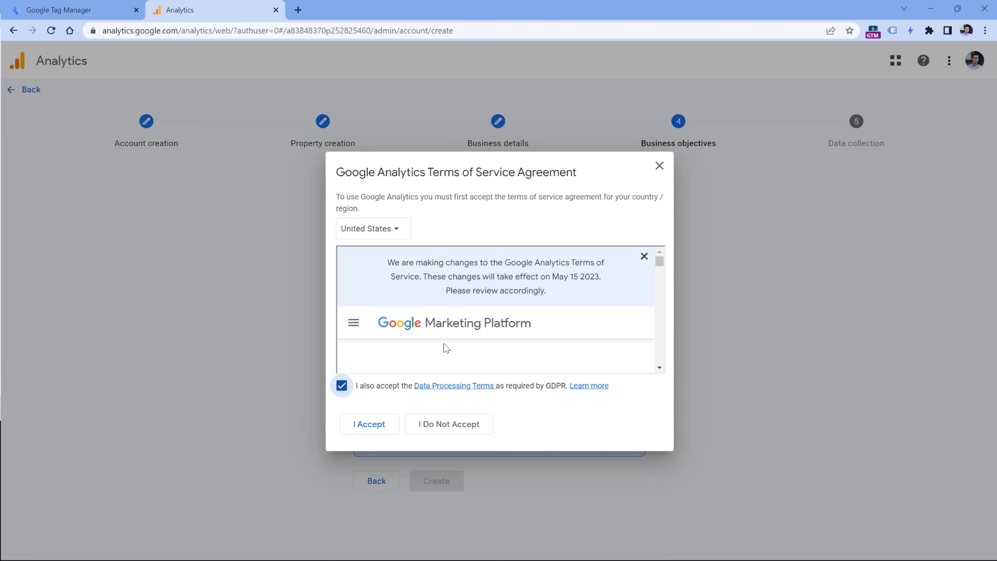
click(371, 425)
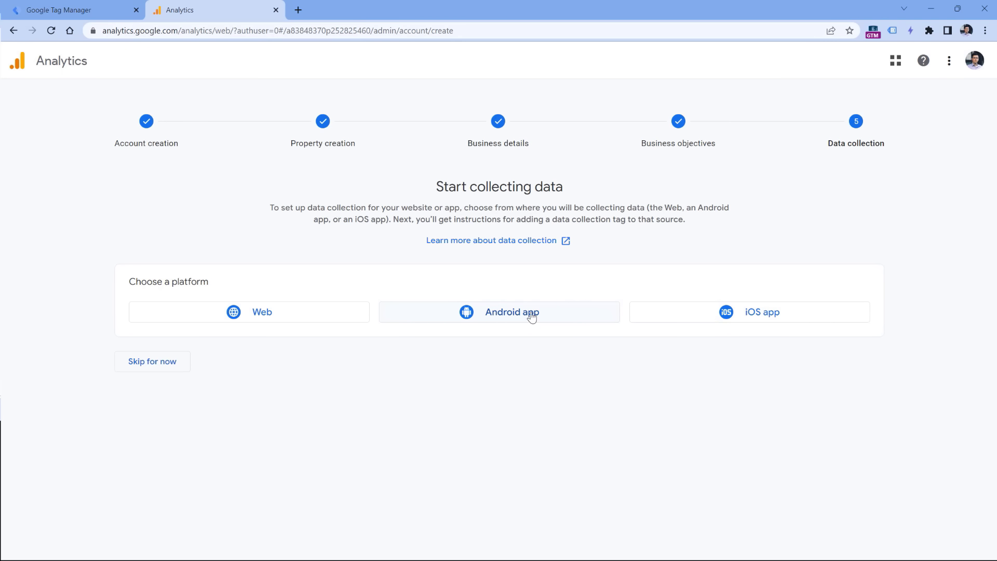
click(251, 313)
click(379, 166)
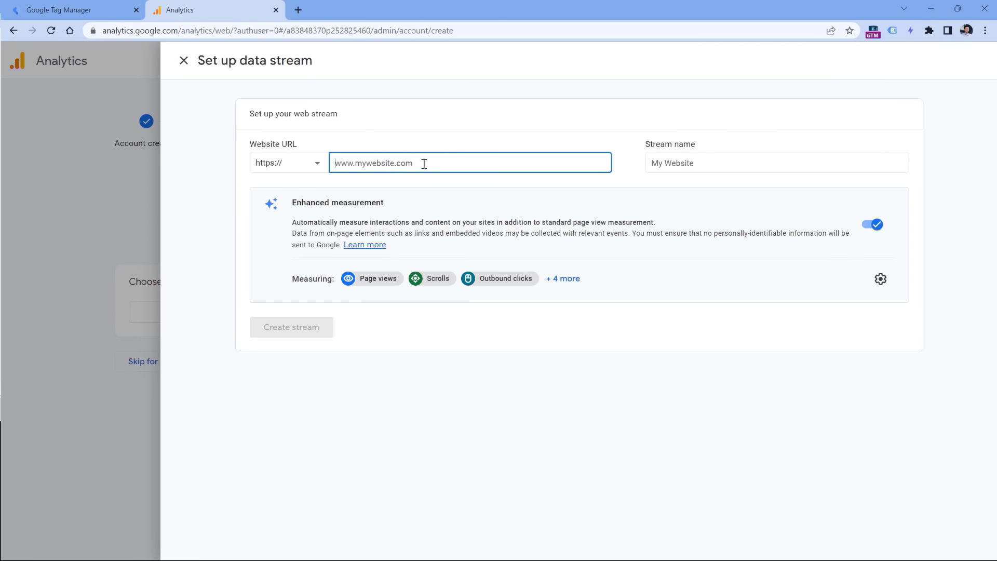
text(gtmcourse.myshopify.com)
click(716, 164)
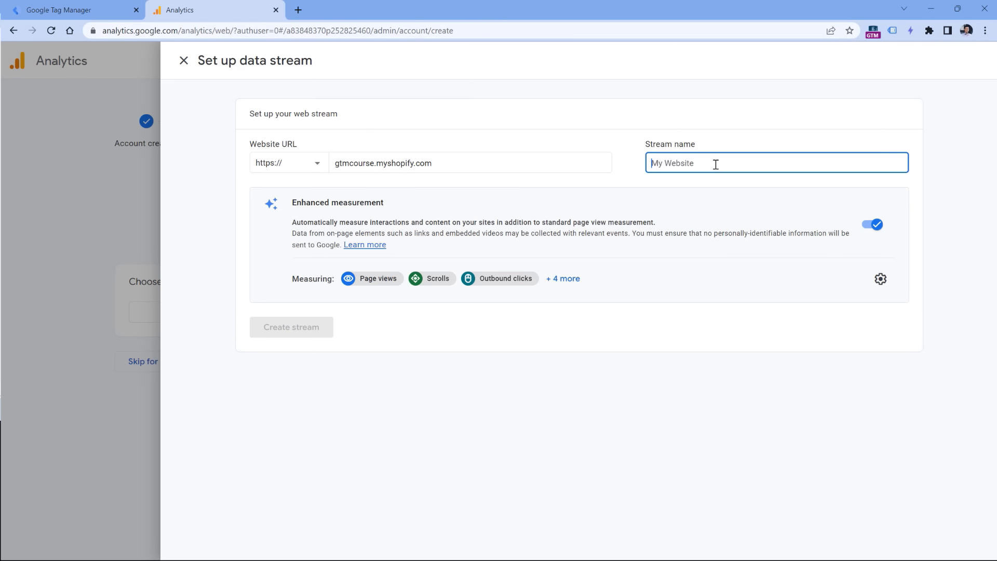
text(My website)
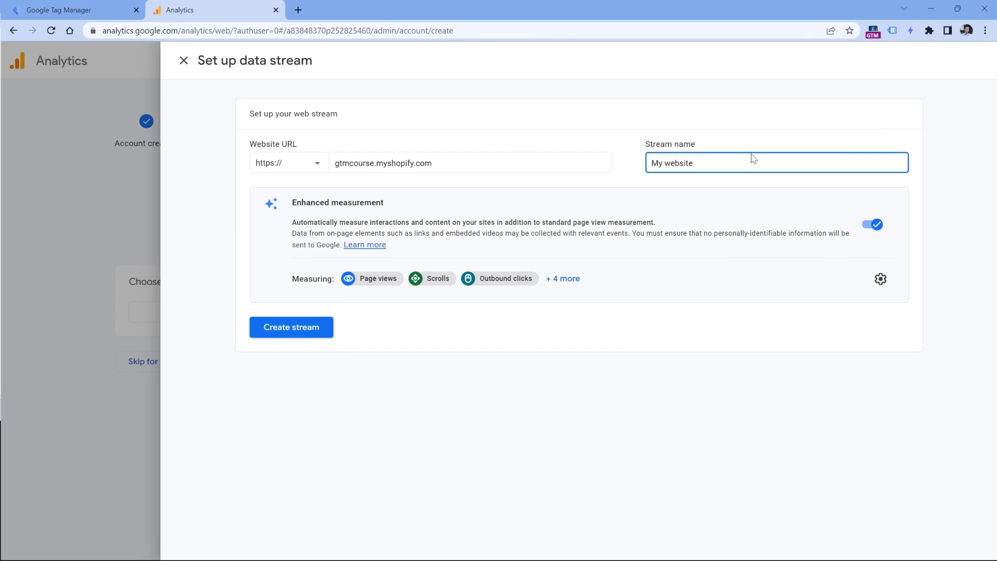
Step: Turn off Form interactions in the enhanced measurement settings, save them, and create the stream
click(554, 280)
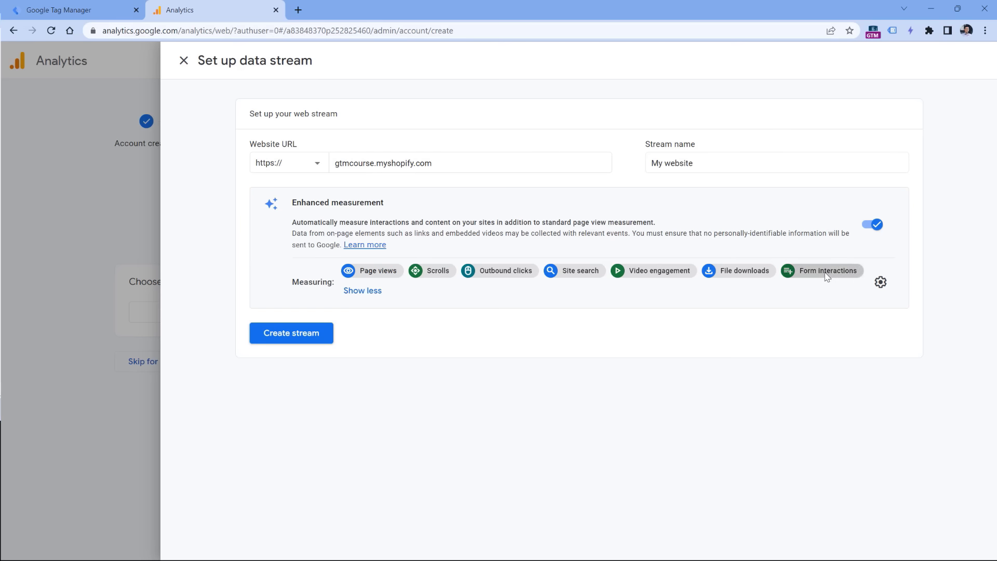
click(880, 282)
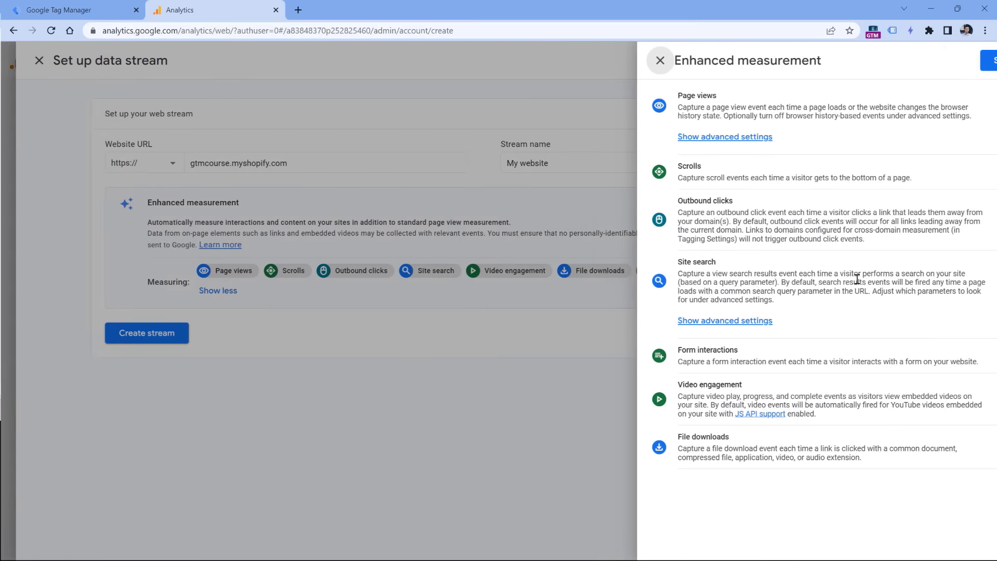
click(973, 357)
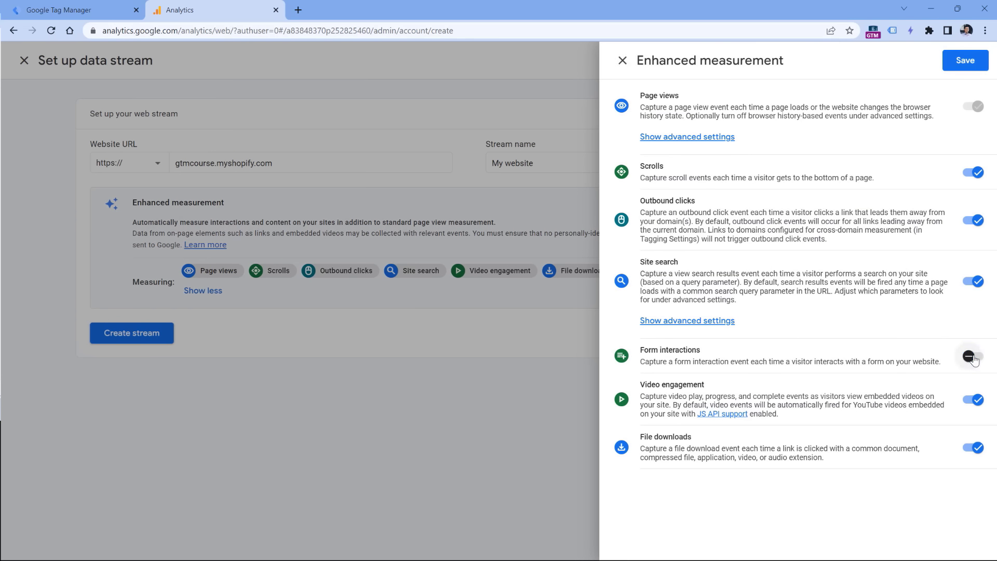
click(966, 61)
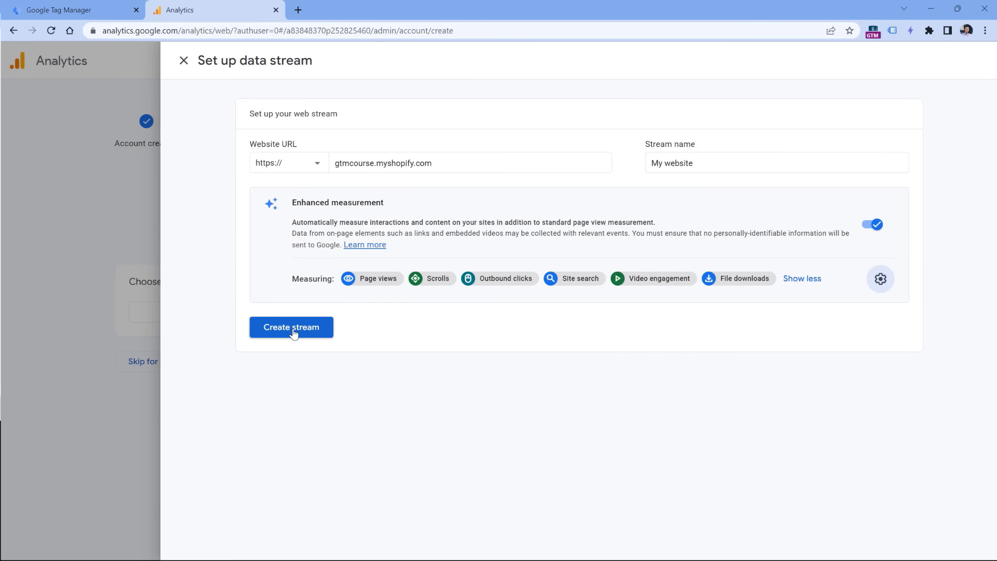
click(293, 332)
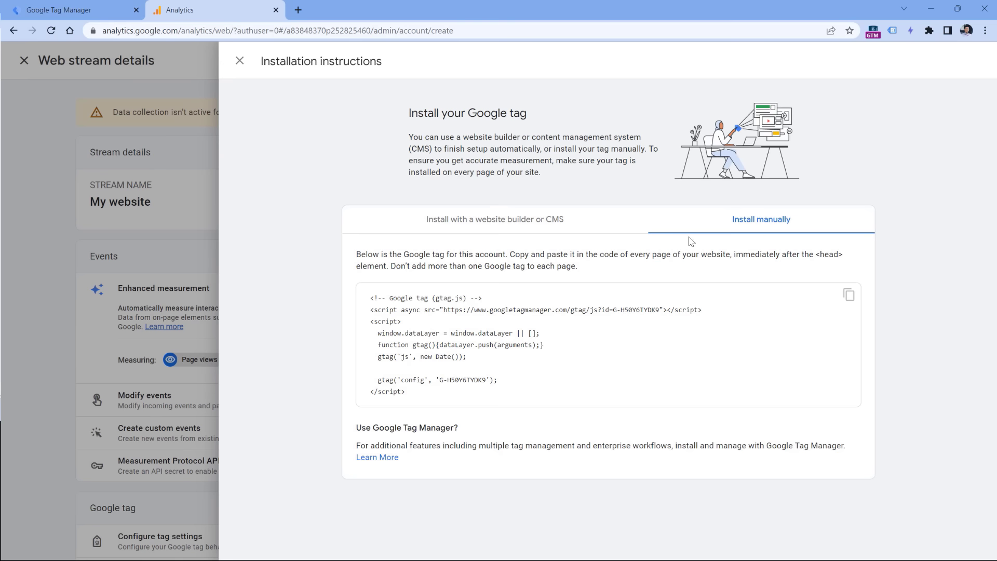
Step: Dismiss the Google tag installation instructions and copy the web stream's measurement ID
drag(470, 397, 367, 296)
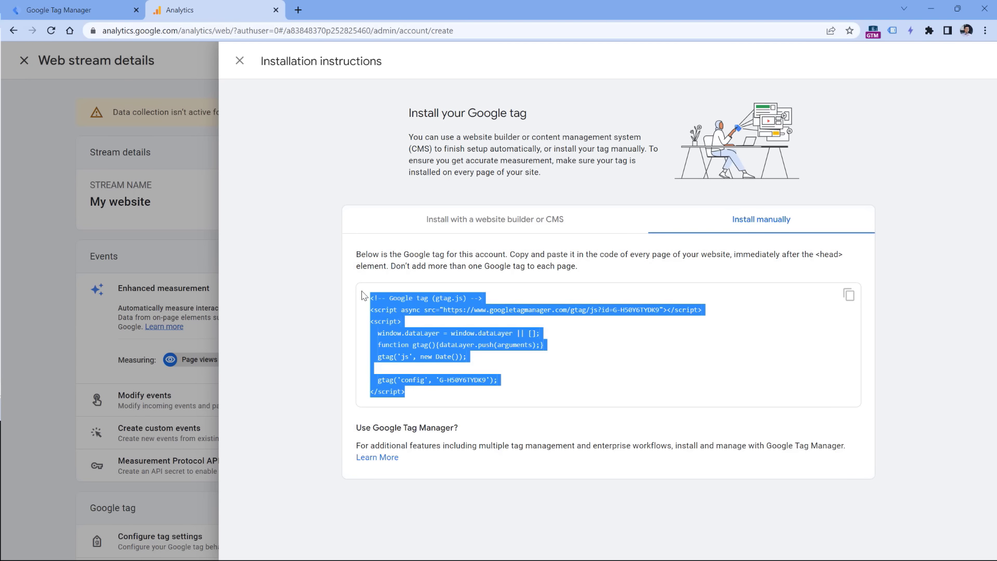
click(239, 61)
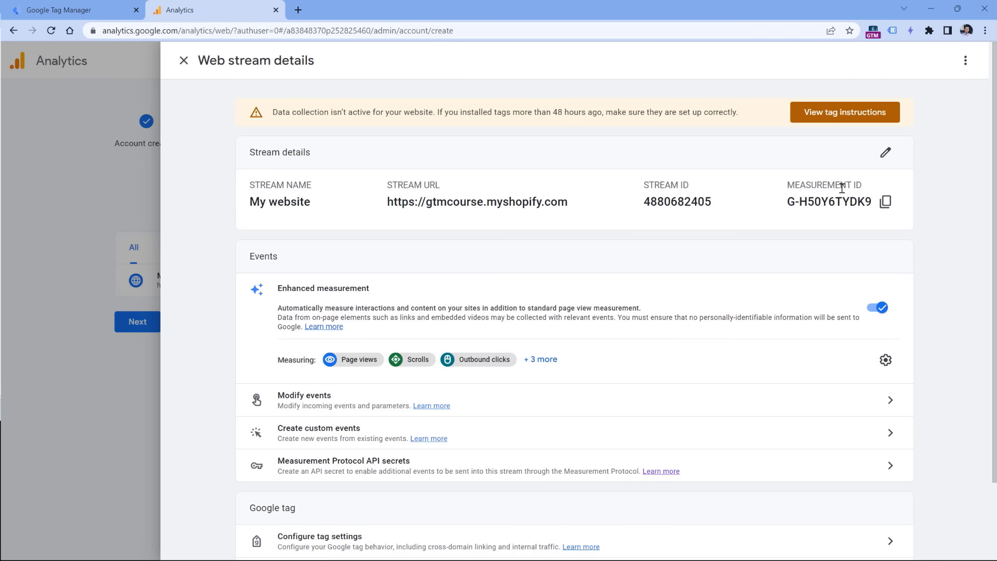
drag(788, 188, 864, 188)
click(865, 189)
click(885, 207)
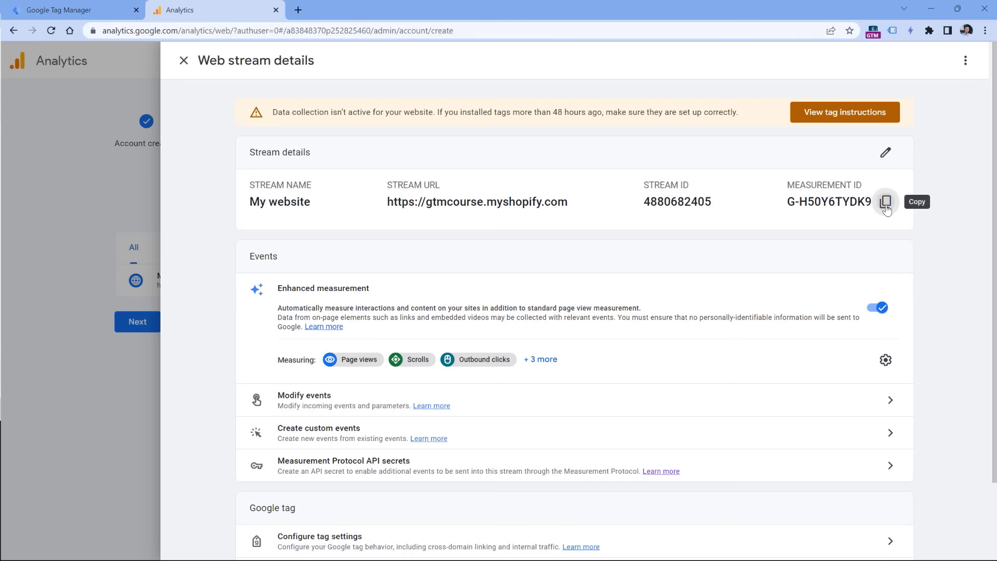
Step: Switch to Google Tag Manager and create a Google Analytics: GA4 Configuration tag using the copied measurement ID
click(75, 13)
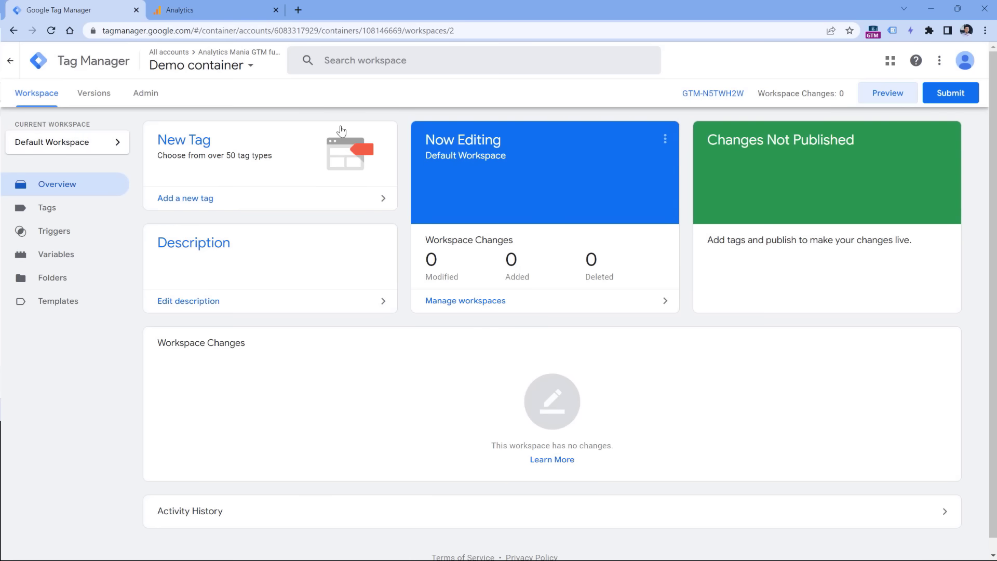
click(60, 209)
click(923, 140)
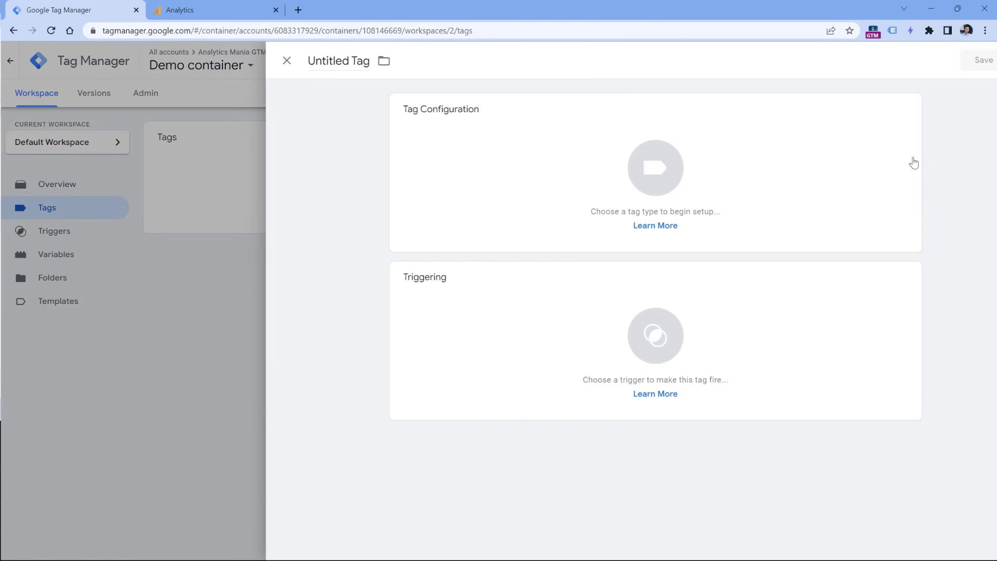
click(491, 164)
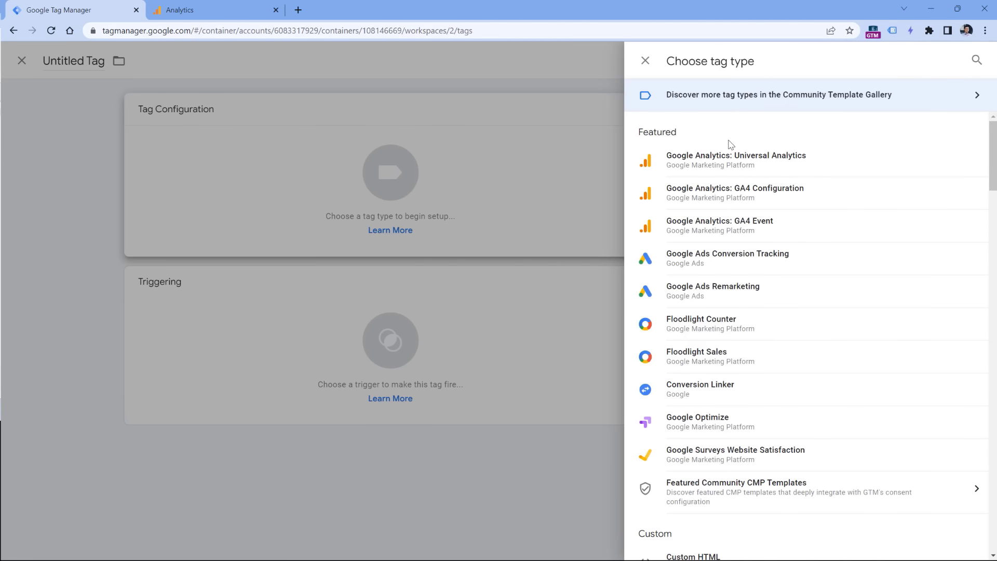
click(731, 200)
click(441, 226)
key(ctrl+v)
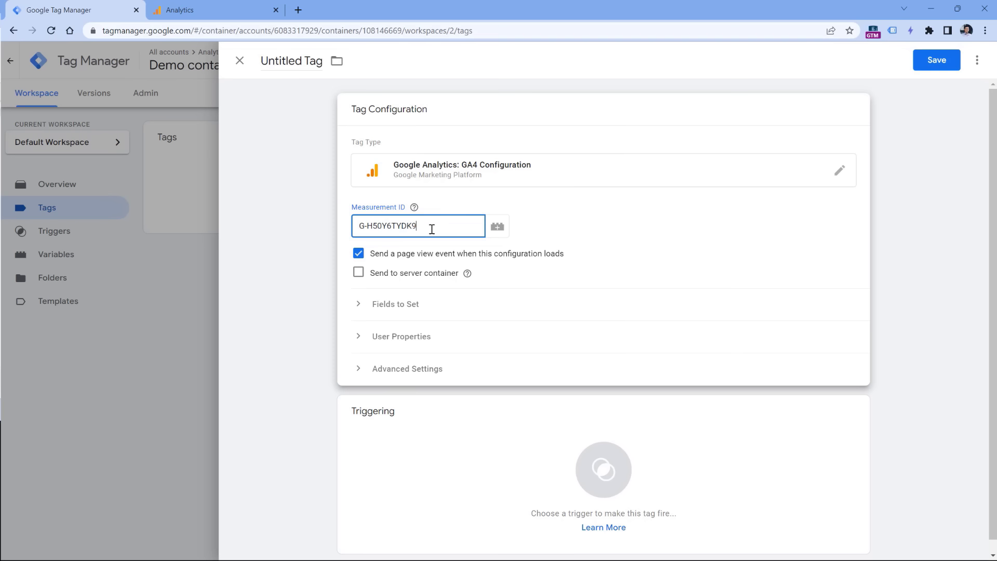
drag(436, 224, 358, 226)
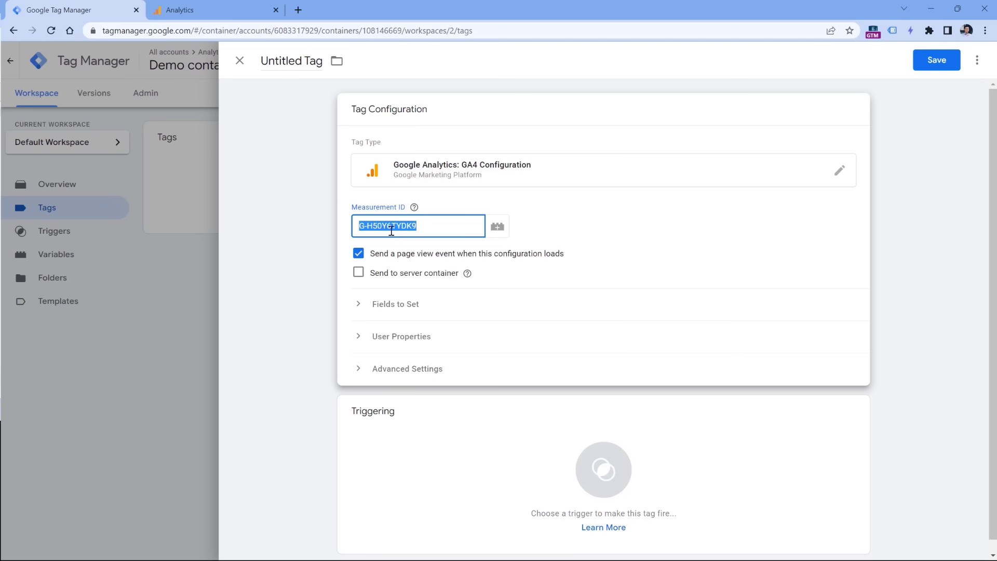
click(229, 11)
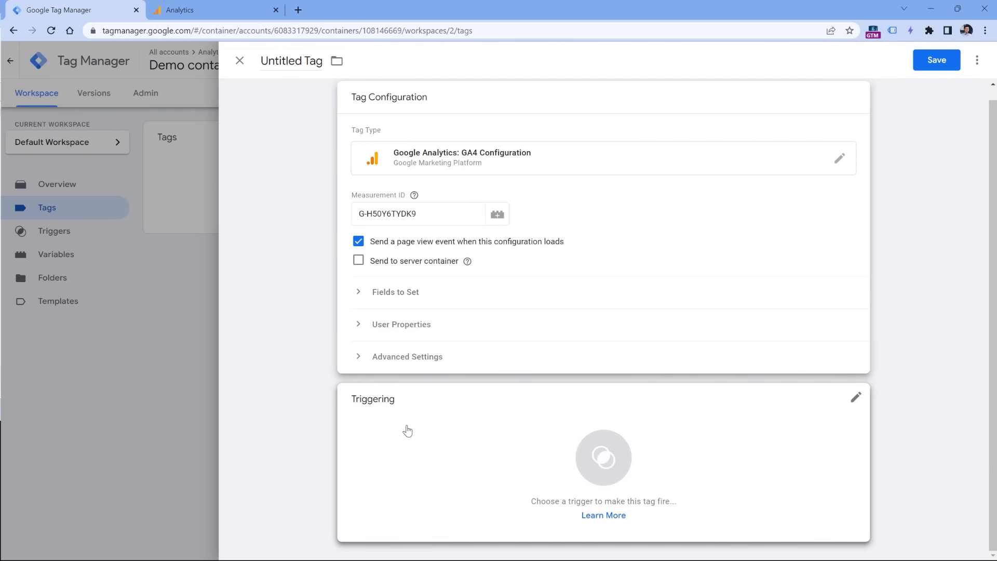
Step: Add the All Pages trigger to the GA4 Configuration tag, name the tag "GA4 config", and save it
click(423, 437)
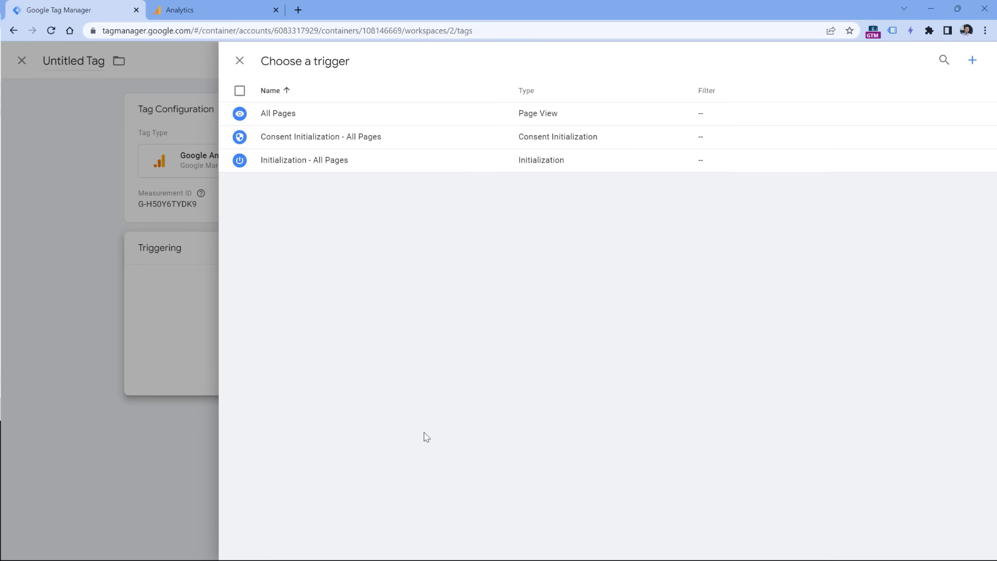
click(279, 114)
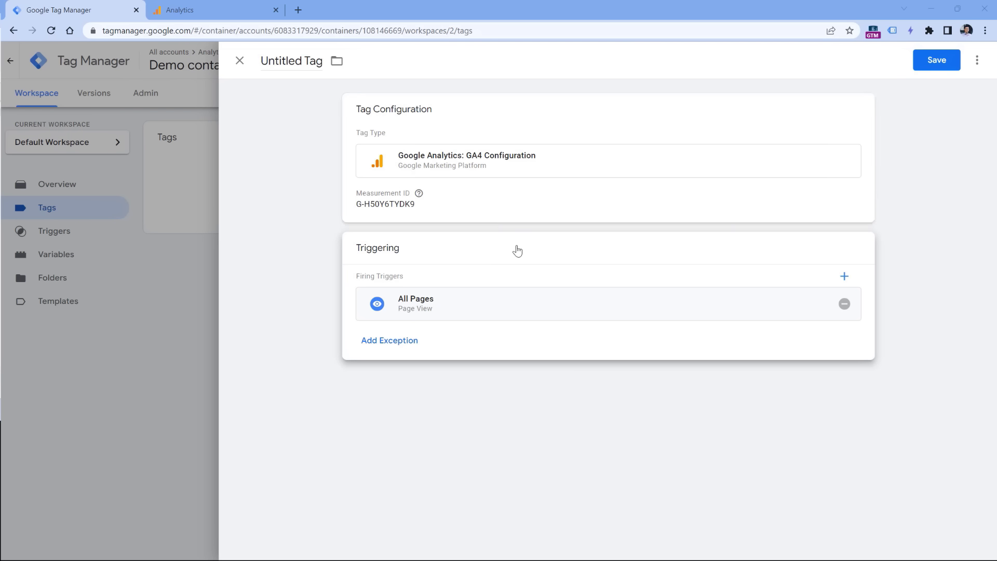
triple_click(289, 73)
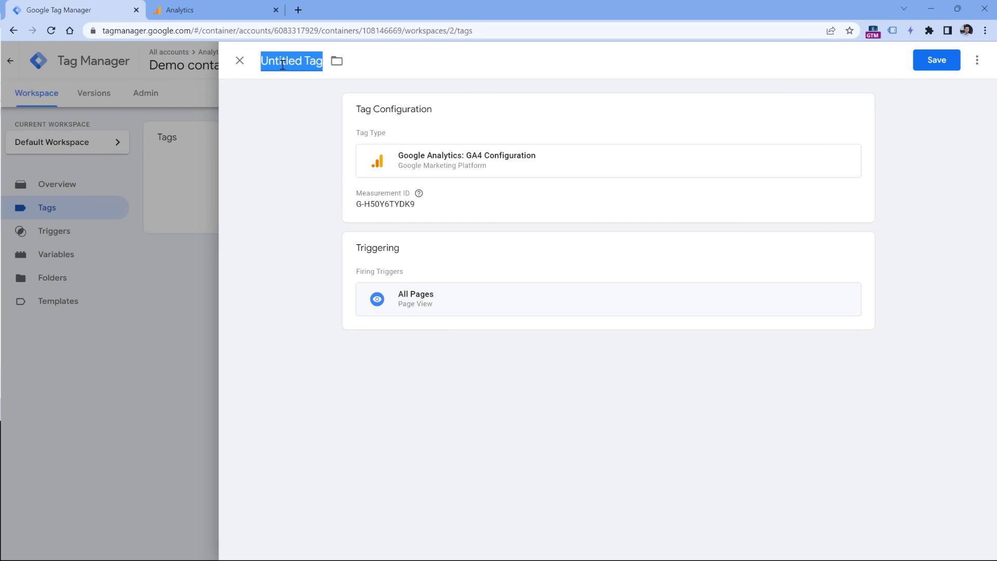
text(GA4 config)
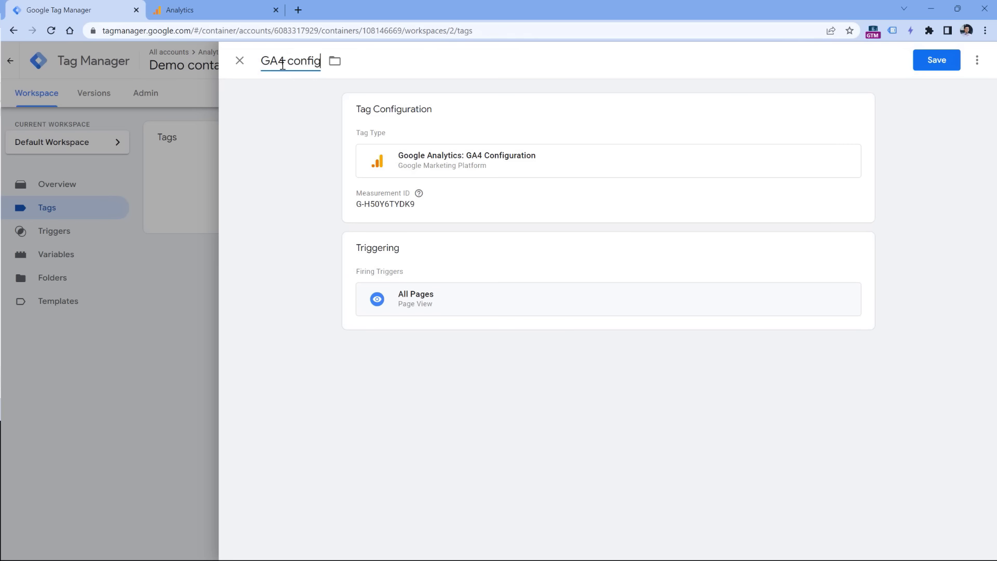
click(944, 62)
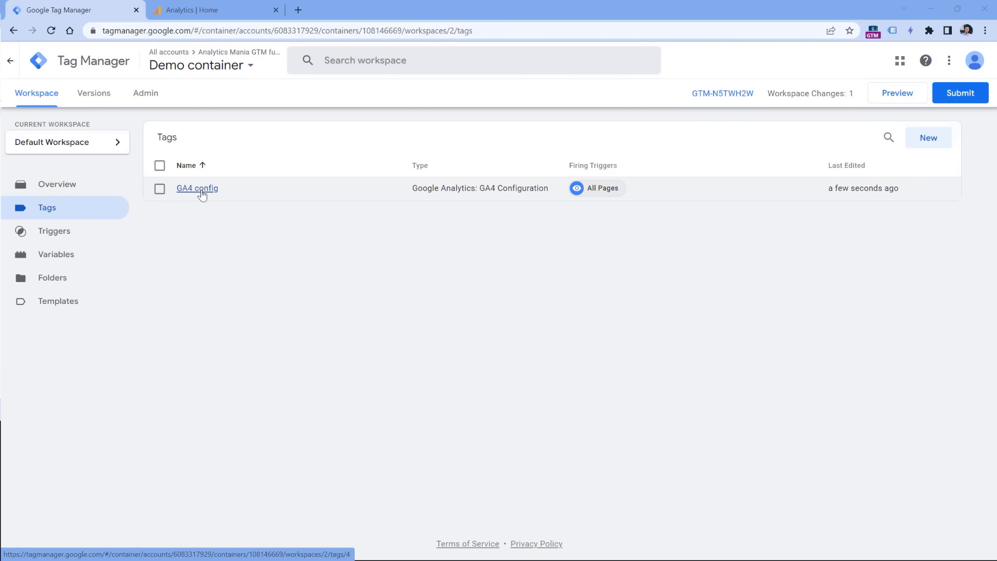
click(897, 97)
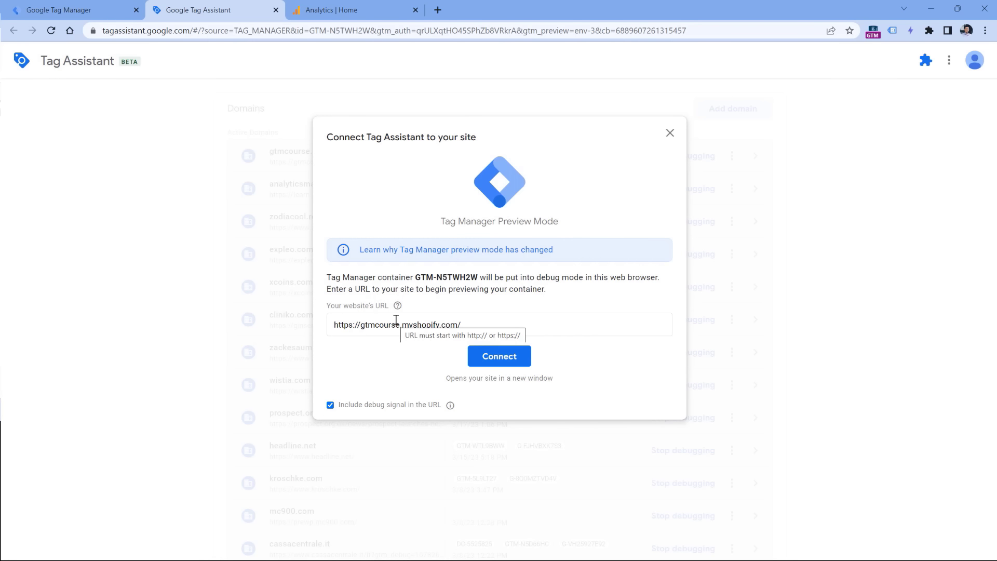
click(479, 360)
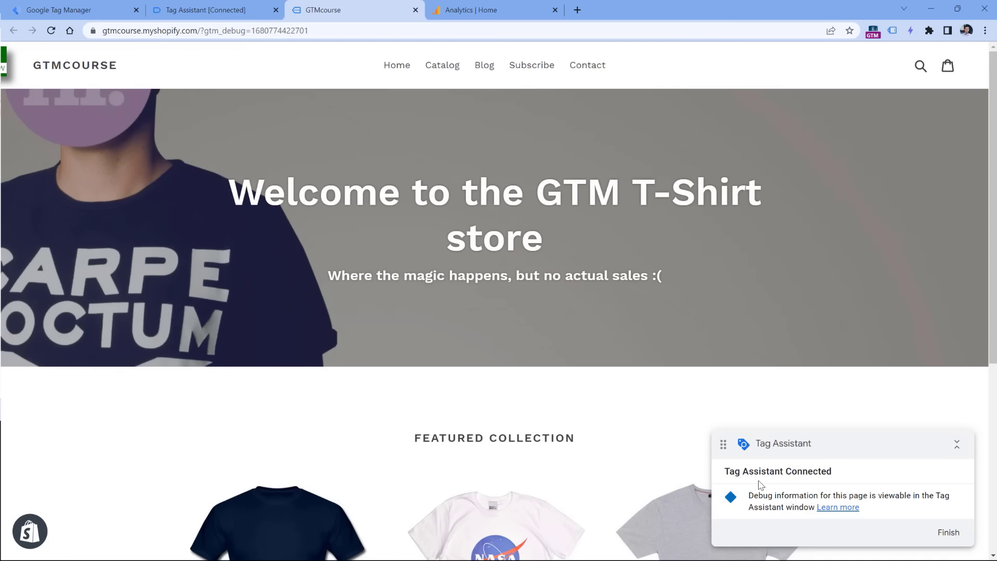
click(217, 14)
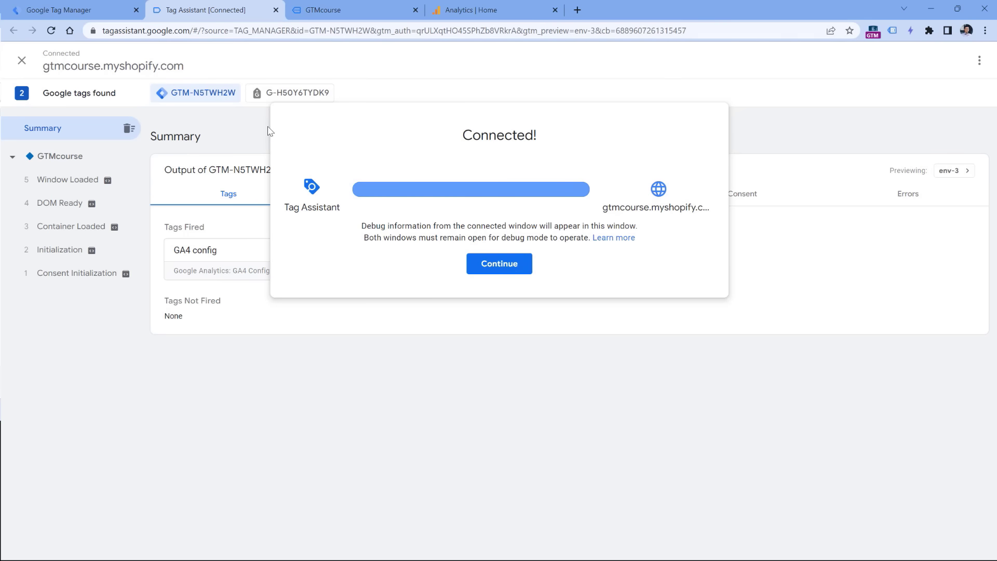
click(498, 263)
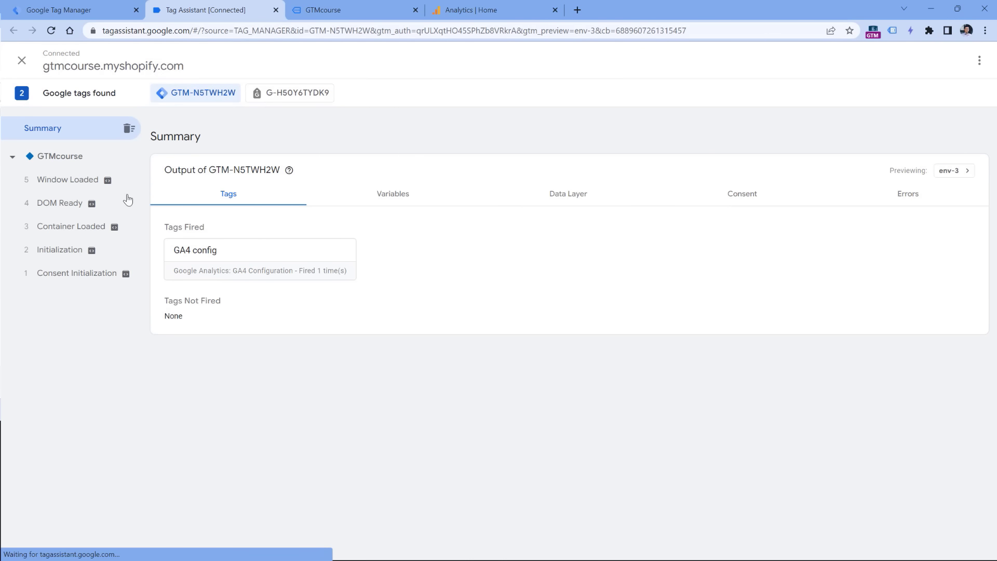
Step: Check which tags fired on the Container Loaded event in Tag Assistant, comparing them with the workspace's tag list
click(72, 231)
click(83, 14)
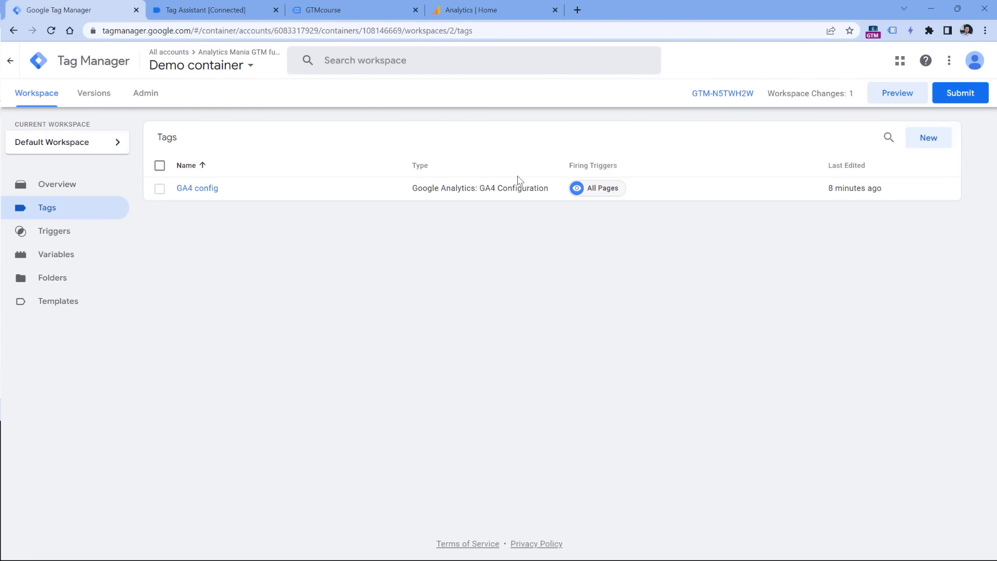
click(201, 12)
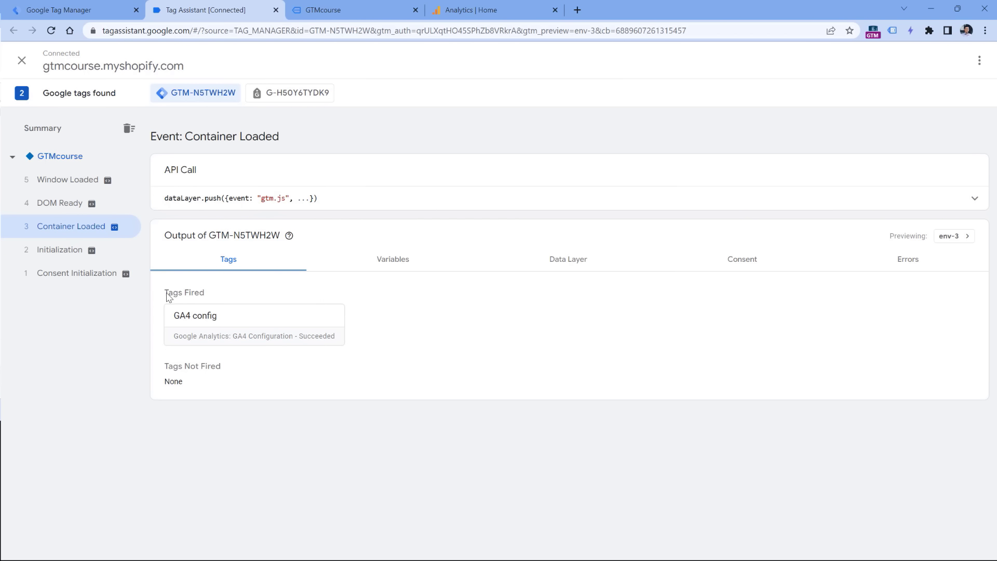
drag(164, 293, 206, 295)
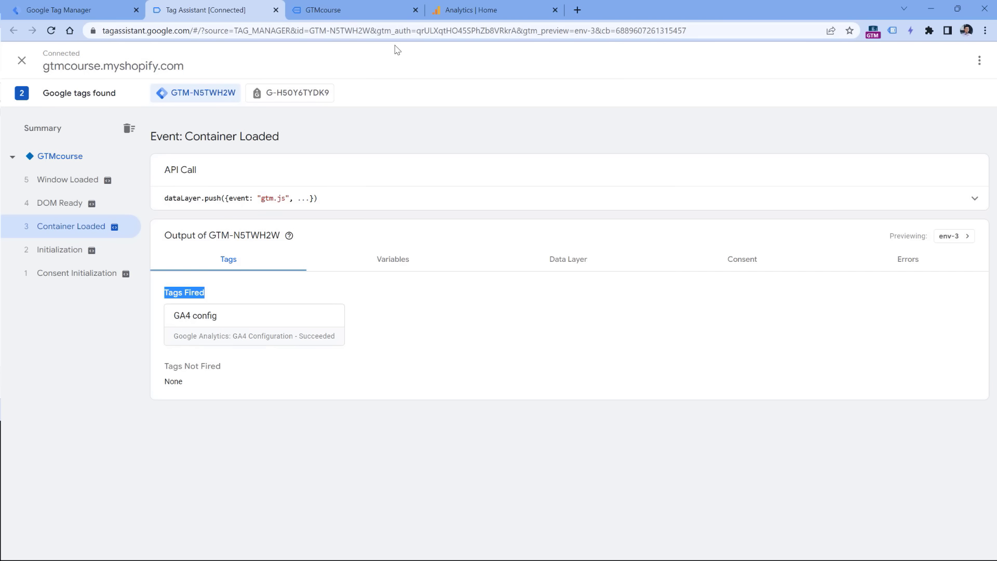
Step: Switch to Google Analytics and open DebugView from the property's admin settings
click(497, 7)
click(40, 539)
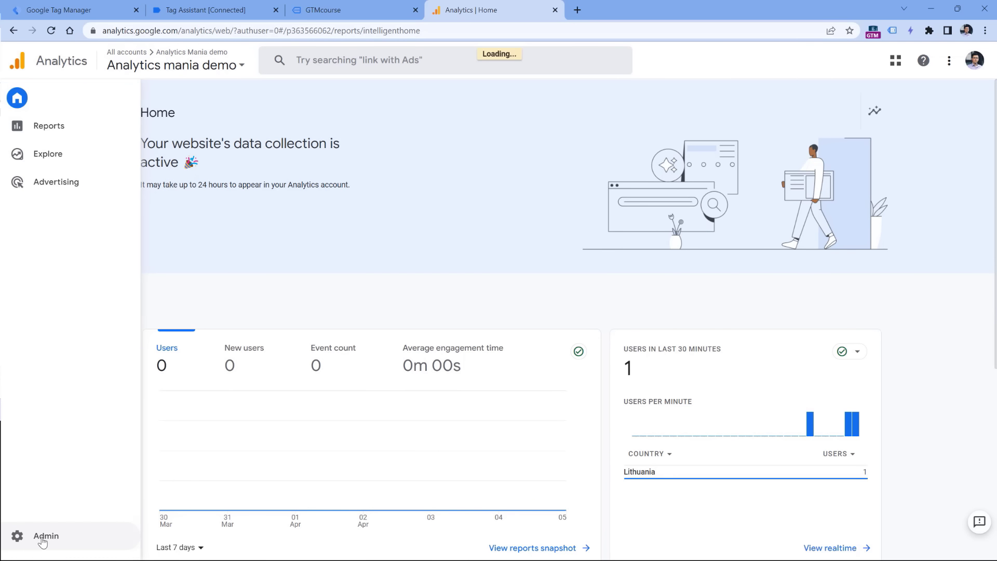
scroll(430, 419, down, 2)
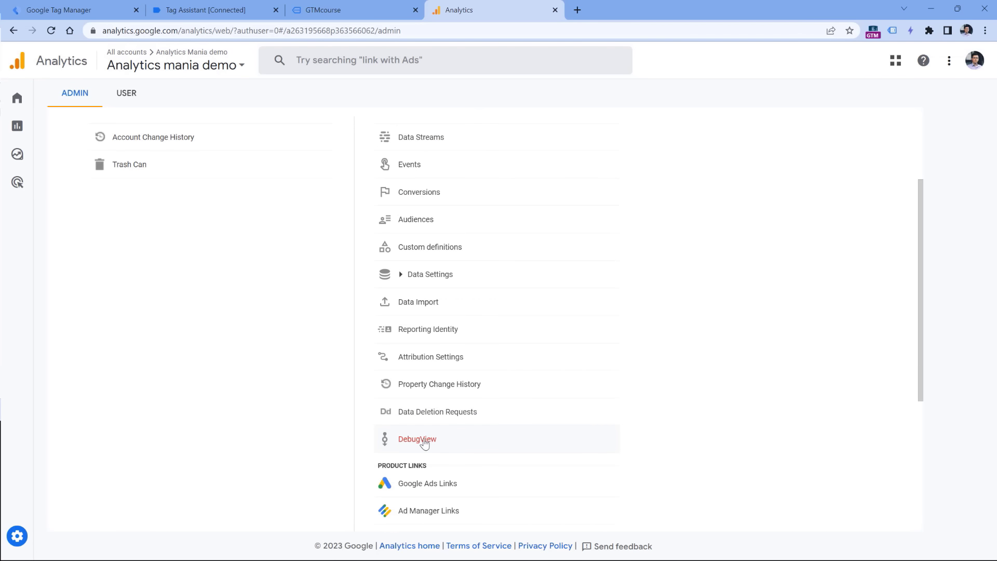
click(424, 442)
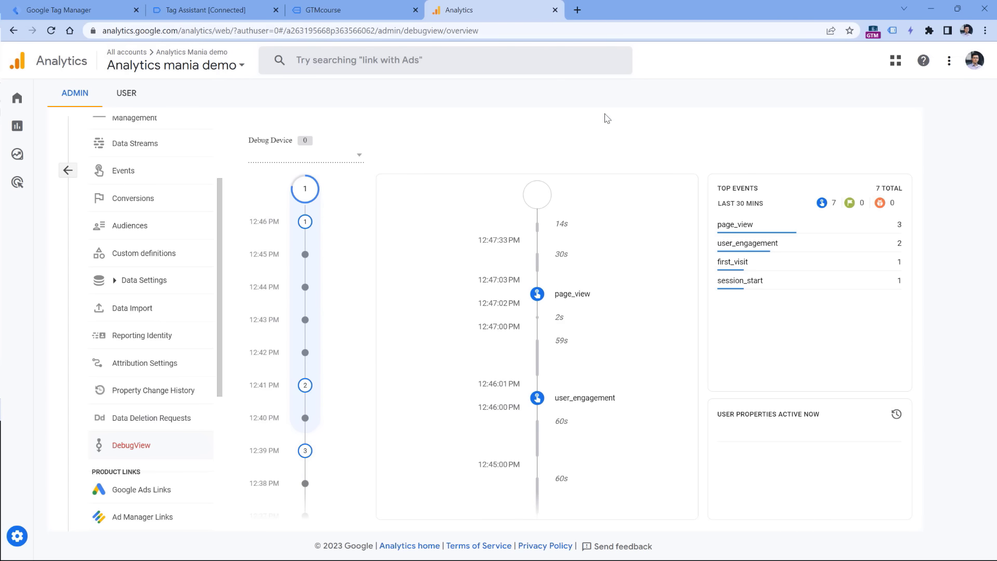
Step: Inspect the page_location parameter of the latest page_view event in DebugView and compare it with the previewed store page's URL
click(573, 300)
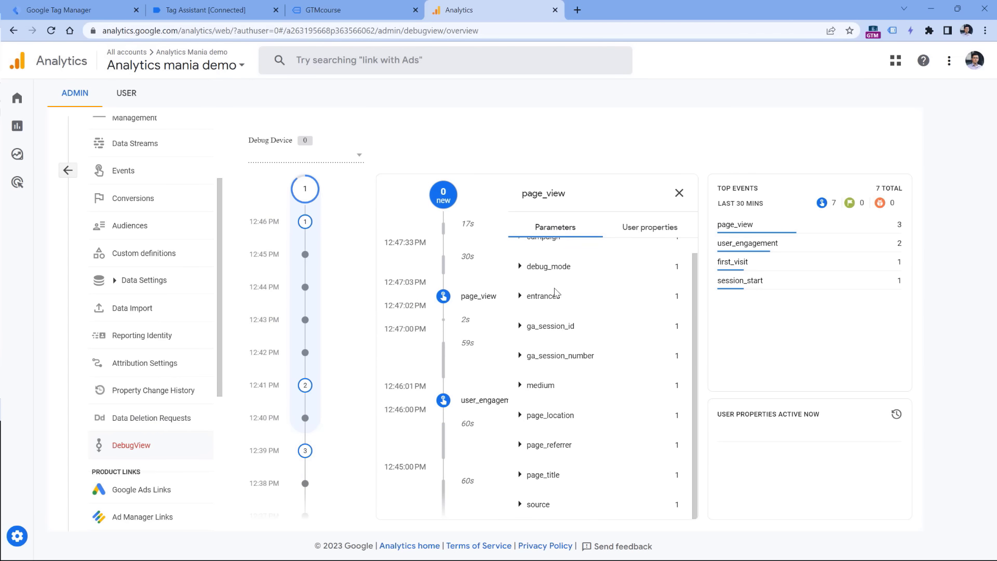
scroll(555, 294, up, 1)
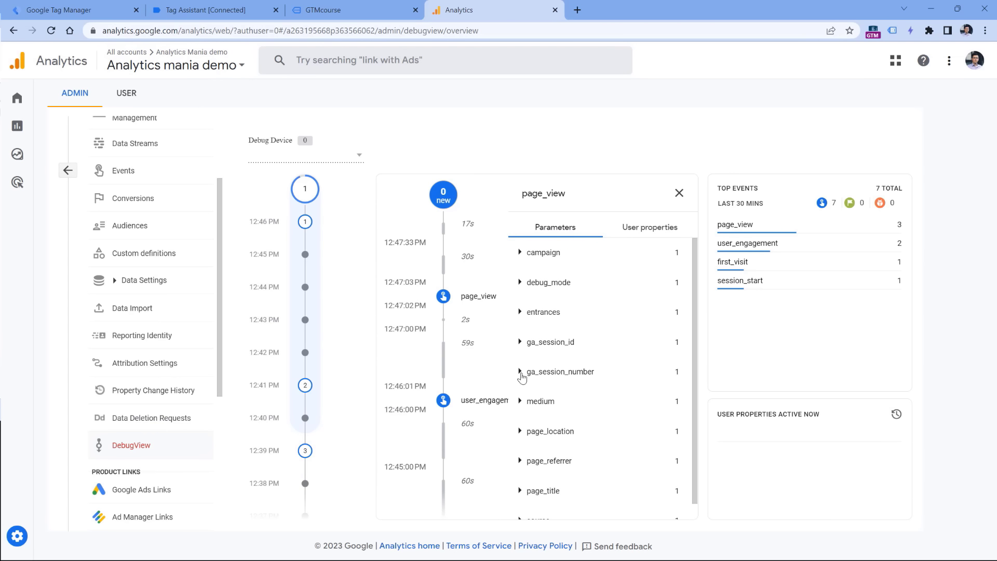
click(519, 431)
drag(643, 470, 527, 460)
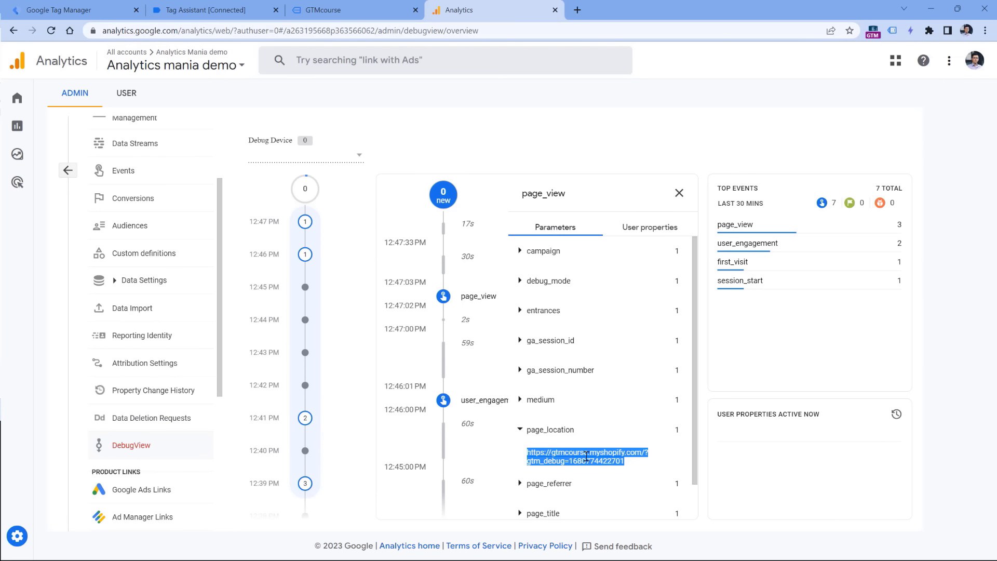
click(350, 10)
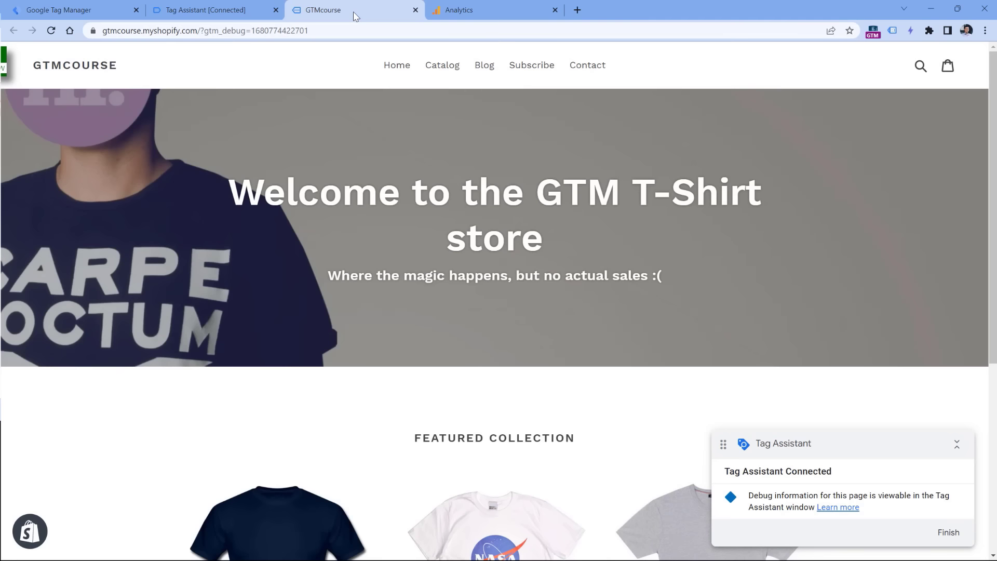
drag(325, 31, 103, 30)
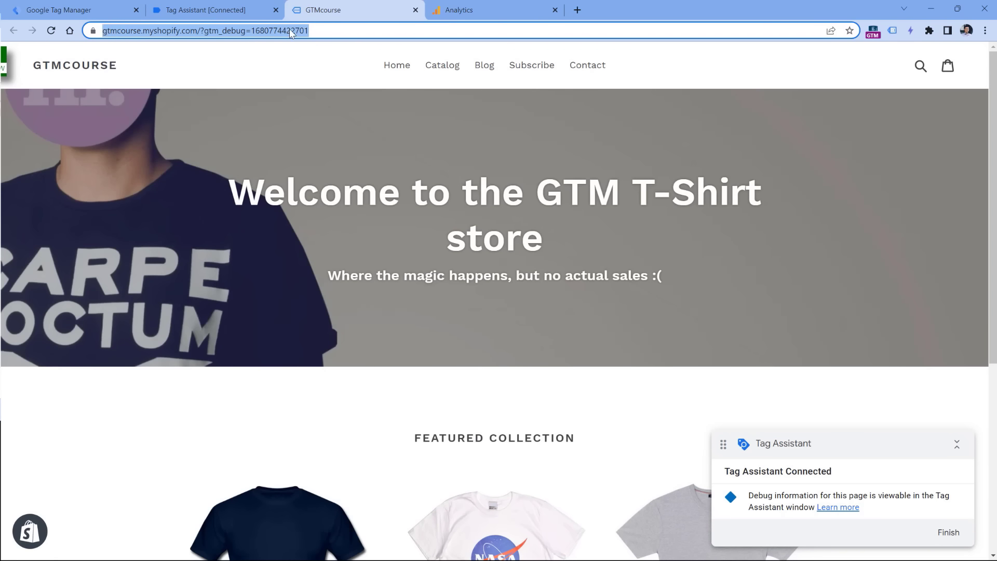
Step: In Tag Assistant, inspect the fired GA4 config tag's trigger filter with variables displayed as names, and view the shareable debug link
click(214, 13)
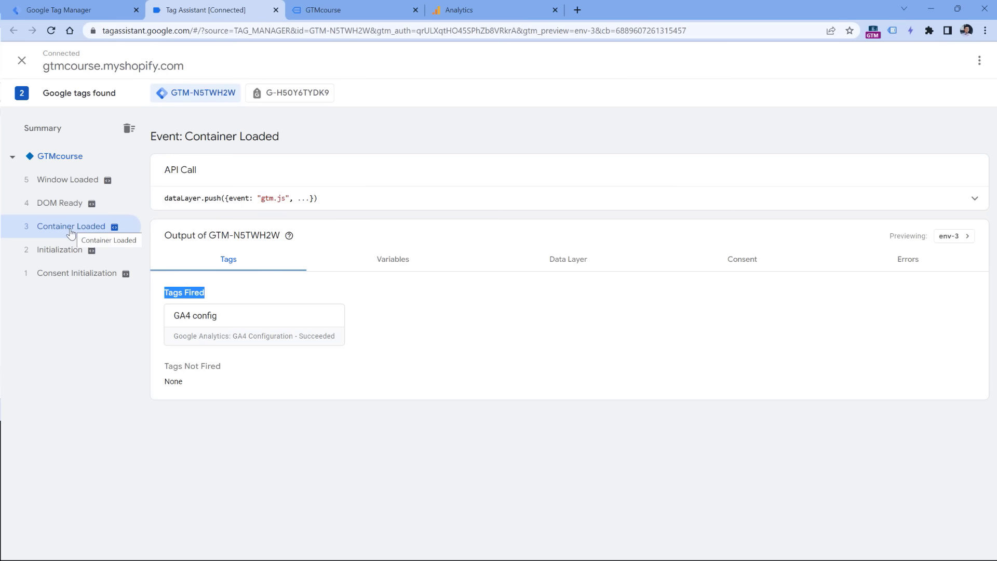
click(256, 323)
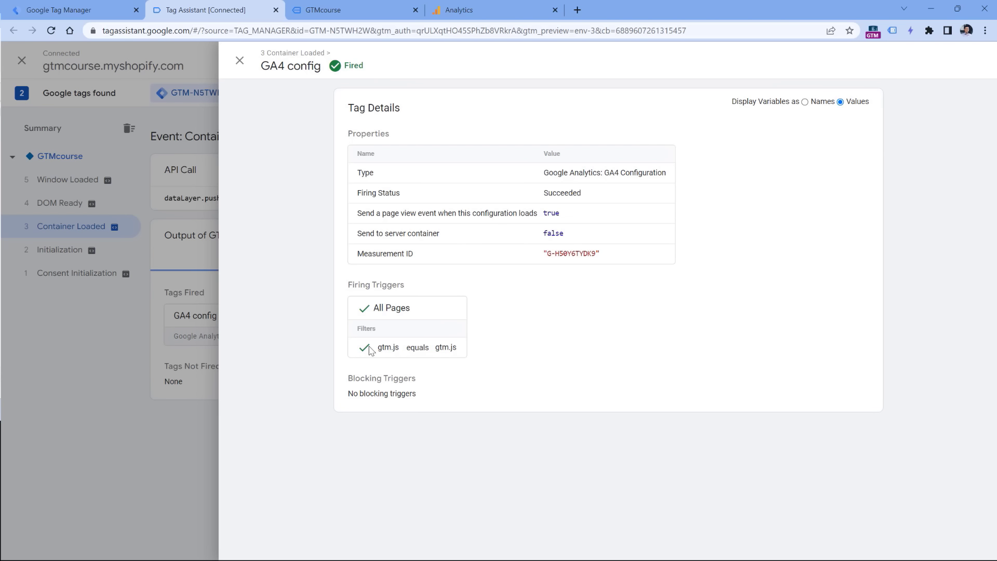
drag(369, 349, 472, 351)
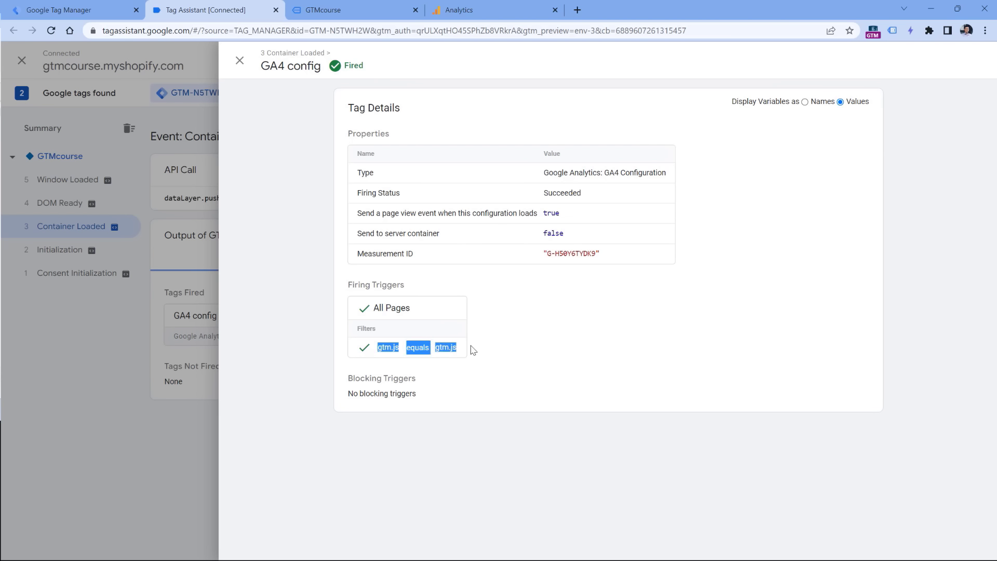
click(419, 355)
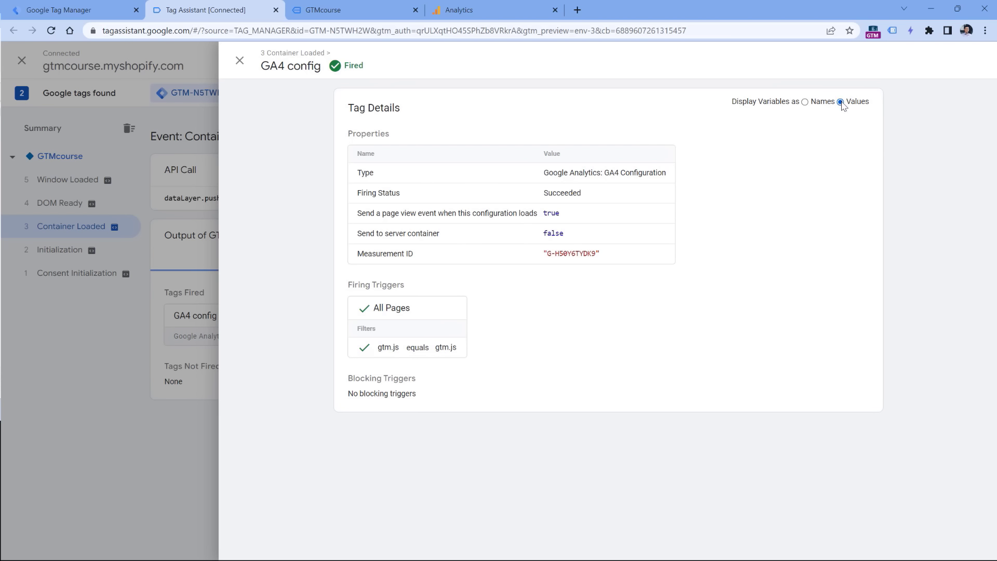
click(805, 102)
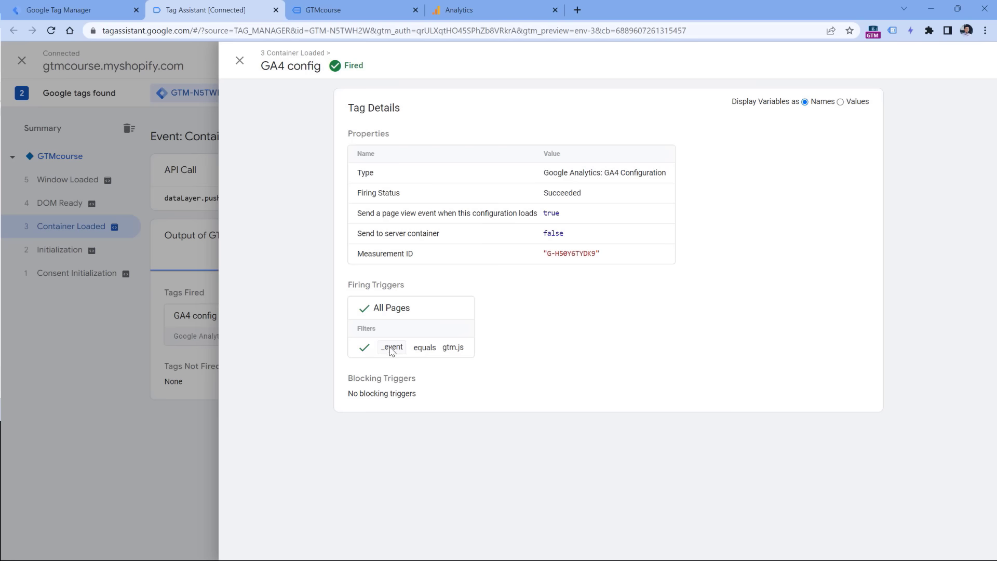
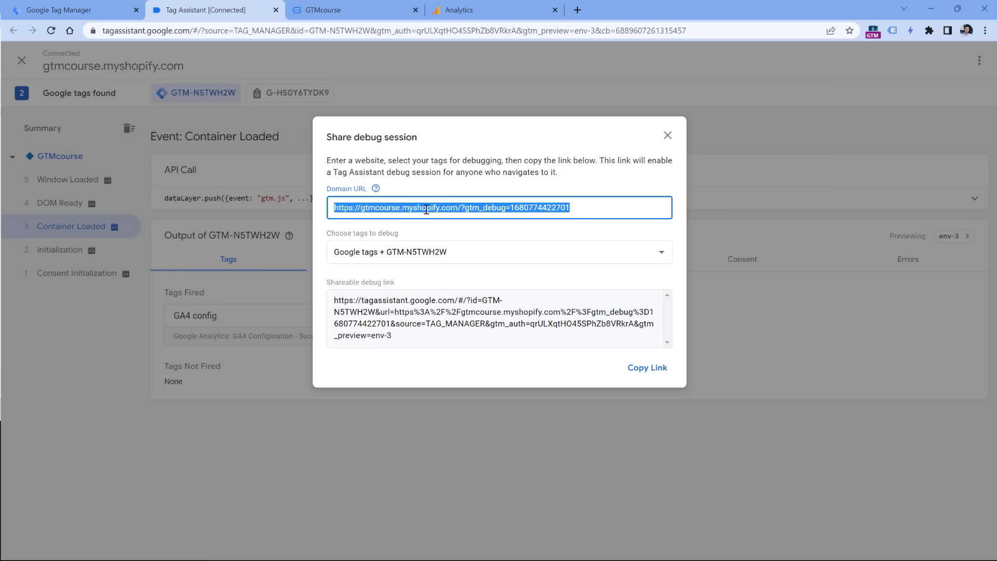
click(327, 309)
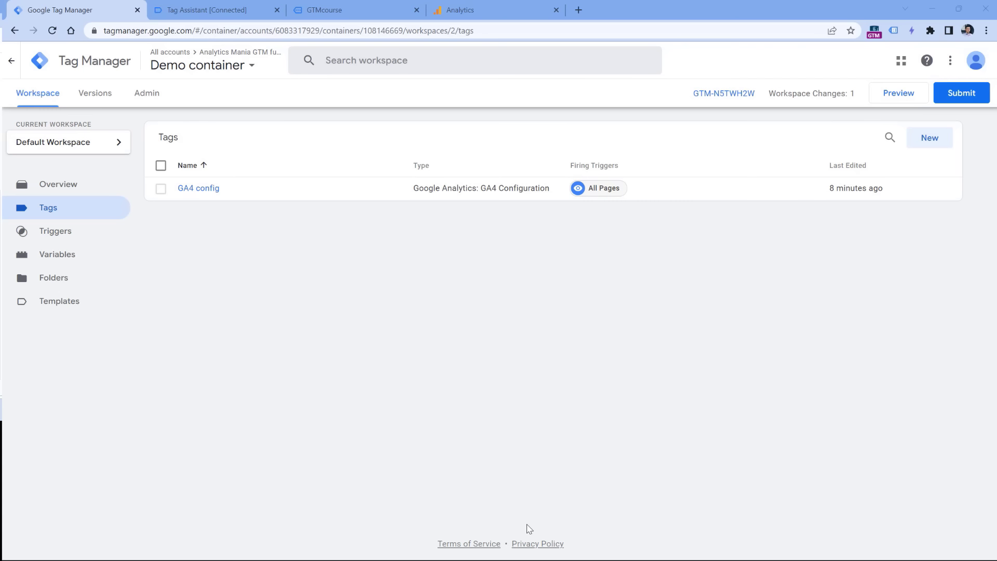
Step: Publish the Tag Manager workspace changes as a version named "GA4 installed" and close the version summary
click(961, 92)
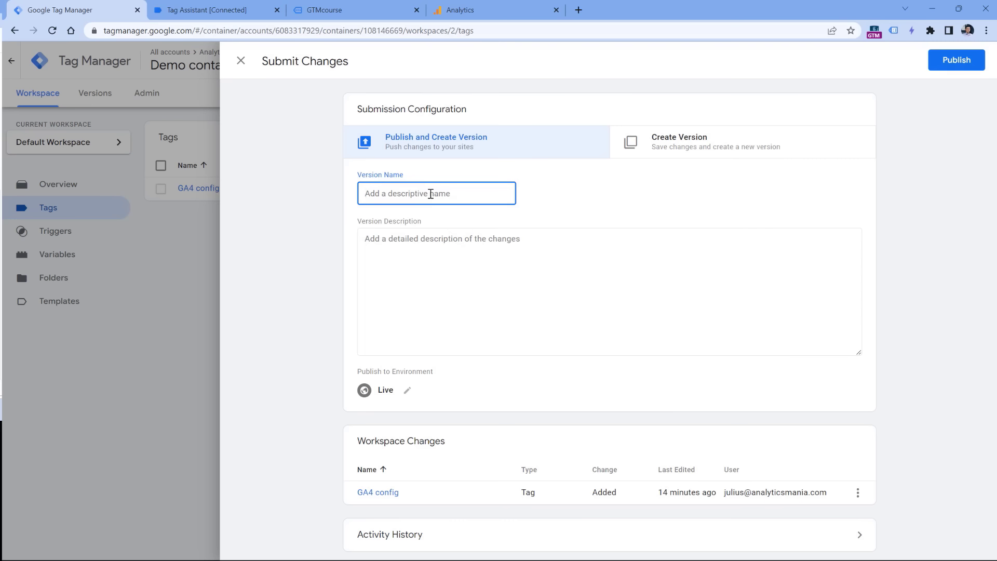
text(GA4 installed)
click(958, 61)
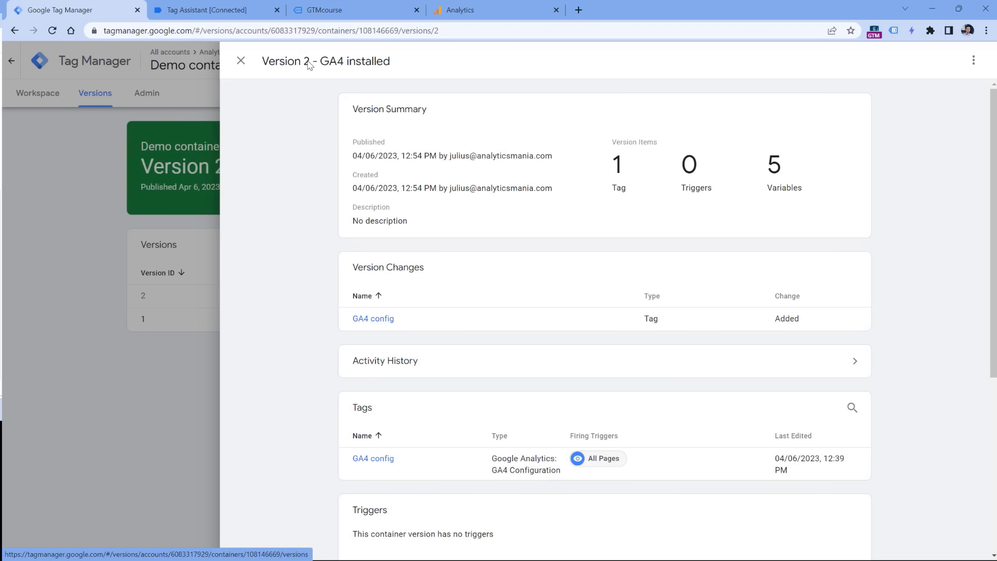
click(241, 61)
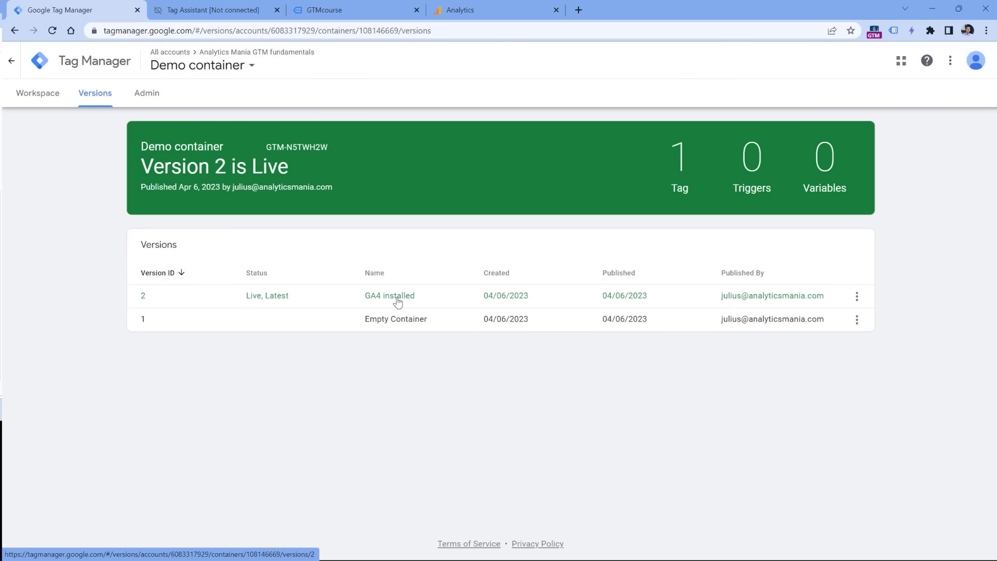
Step: Roll the live container back by publishing version 1, "Empty Container"
click(856, 319)
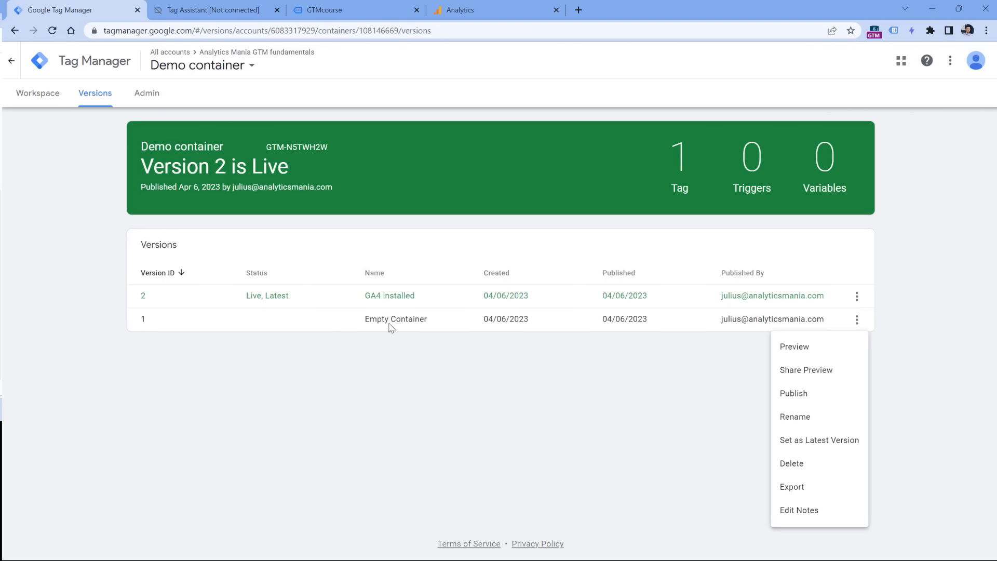
click(805, 396)
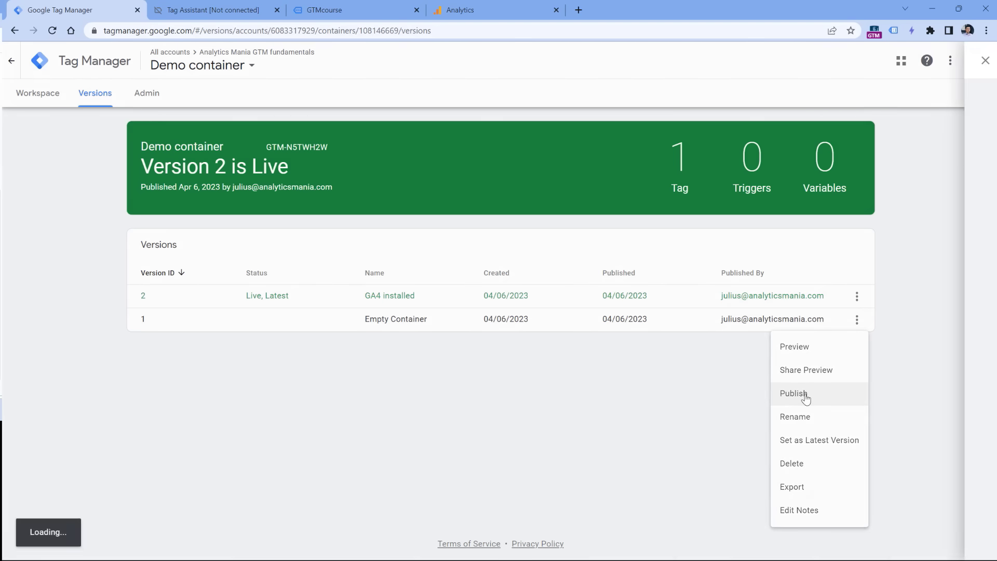
click(956, 60)
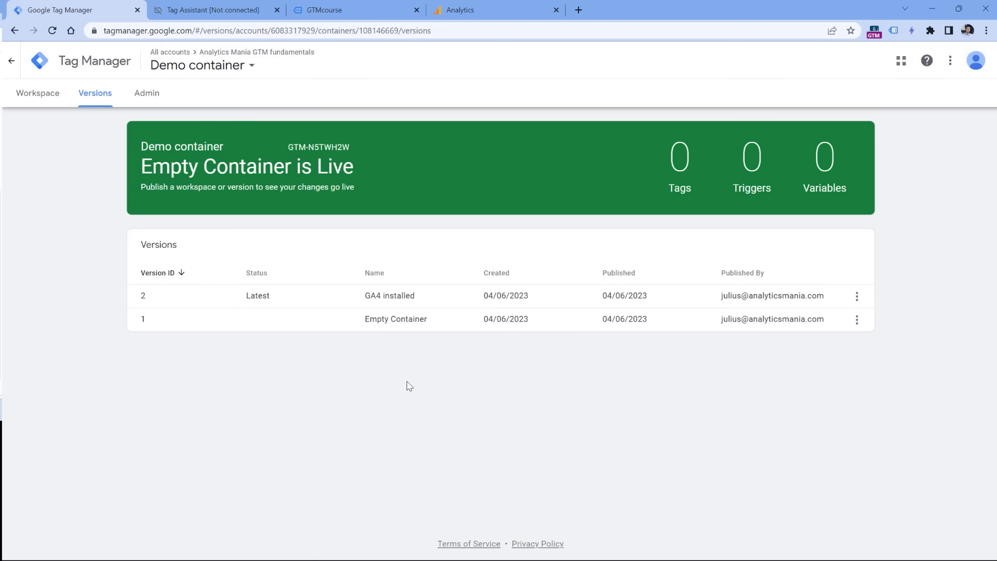
Step: From the workspace, publish the container as a version named "GA4 fix" and close the publishing screen
click(36, 96)
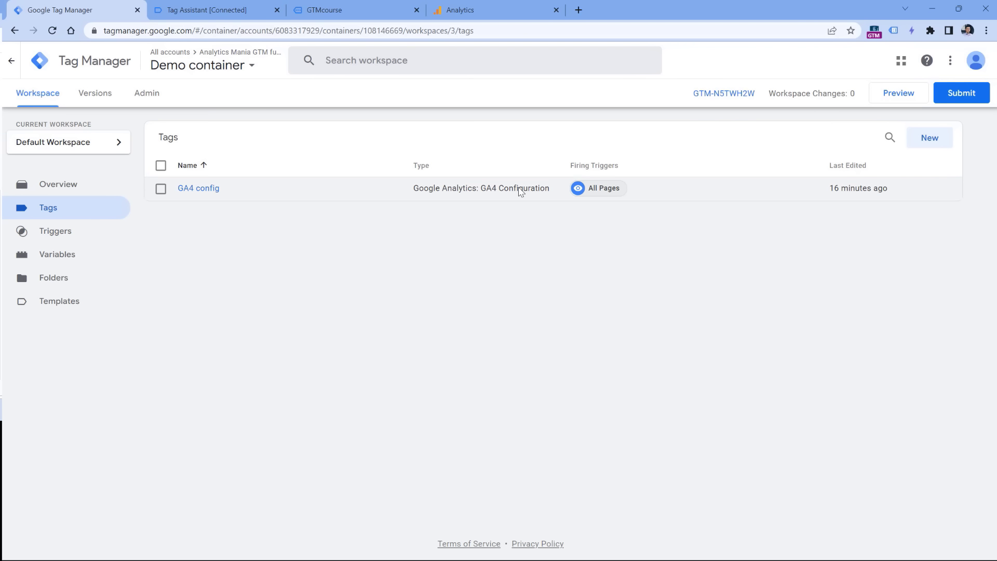
click(961, 92)
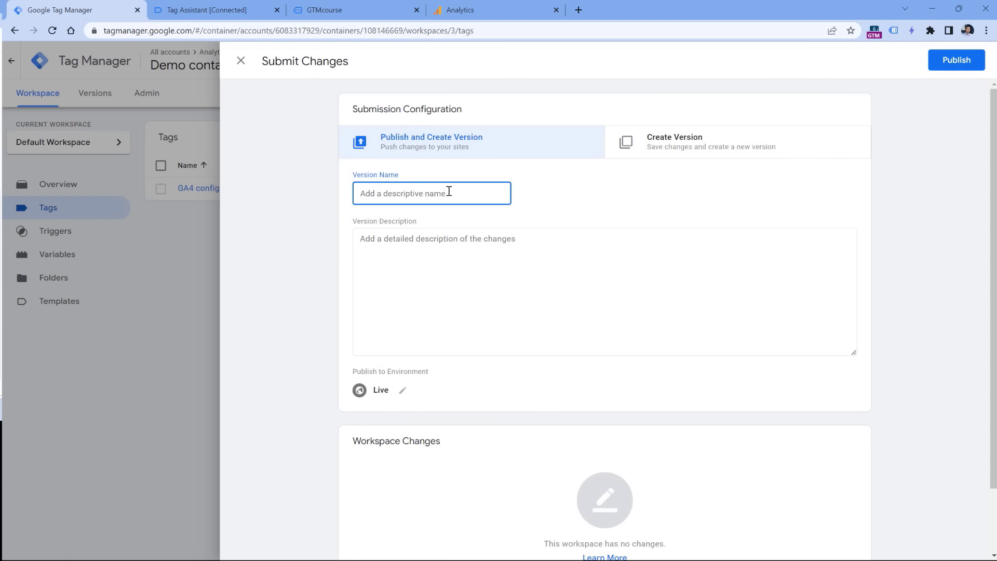
text(GA4 fix)
click(958, 60)
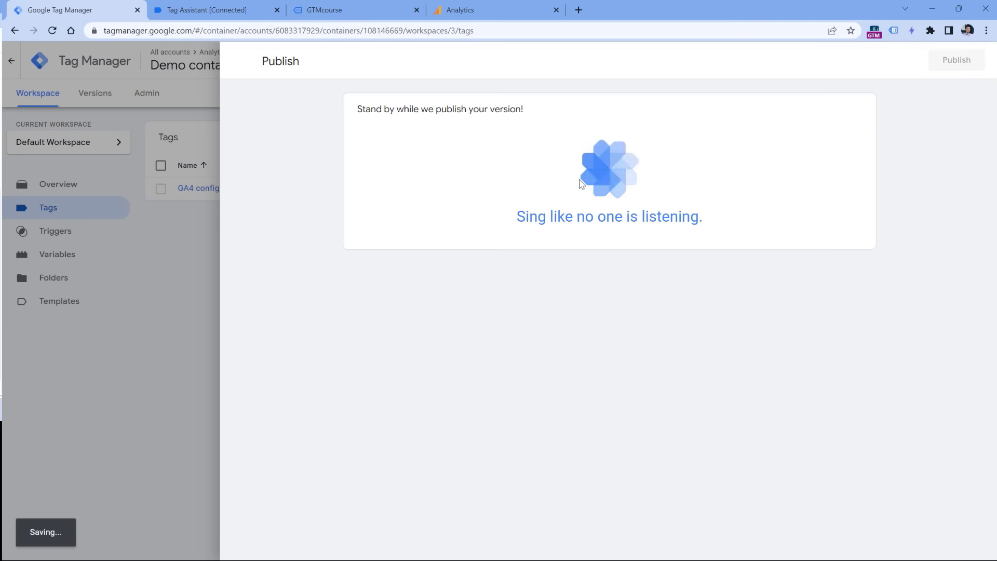
click(241, 61)
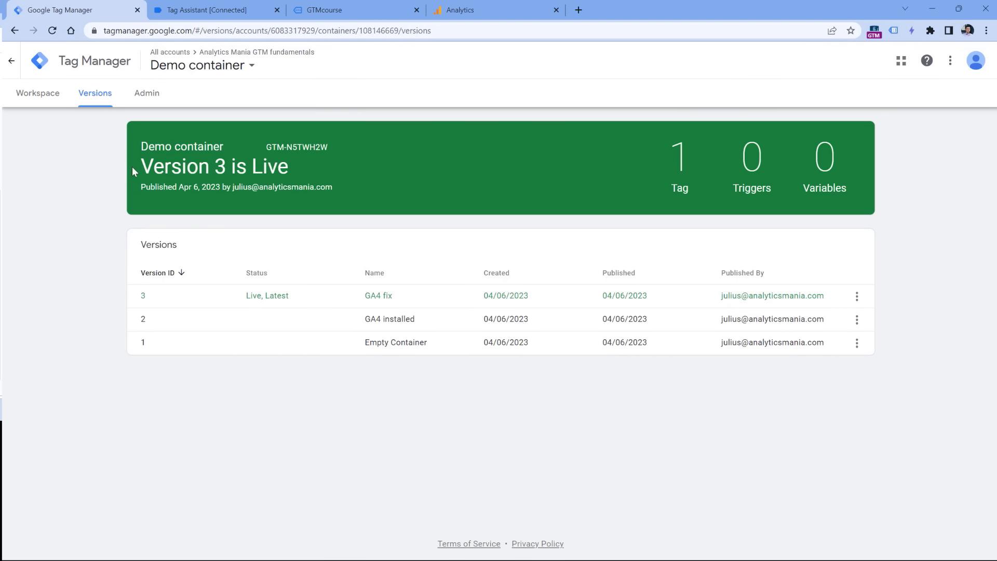
Step: Return to the workspace overview, and in Google Analytics close the page_view details to view the DebugView event timeline
click(36, 104)
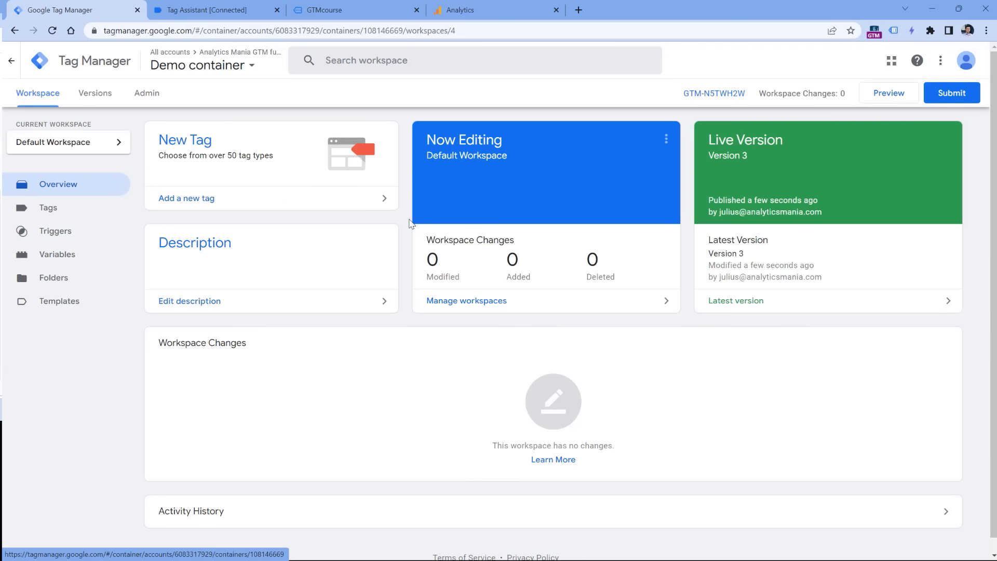
click(494, 15)
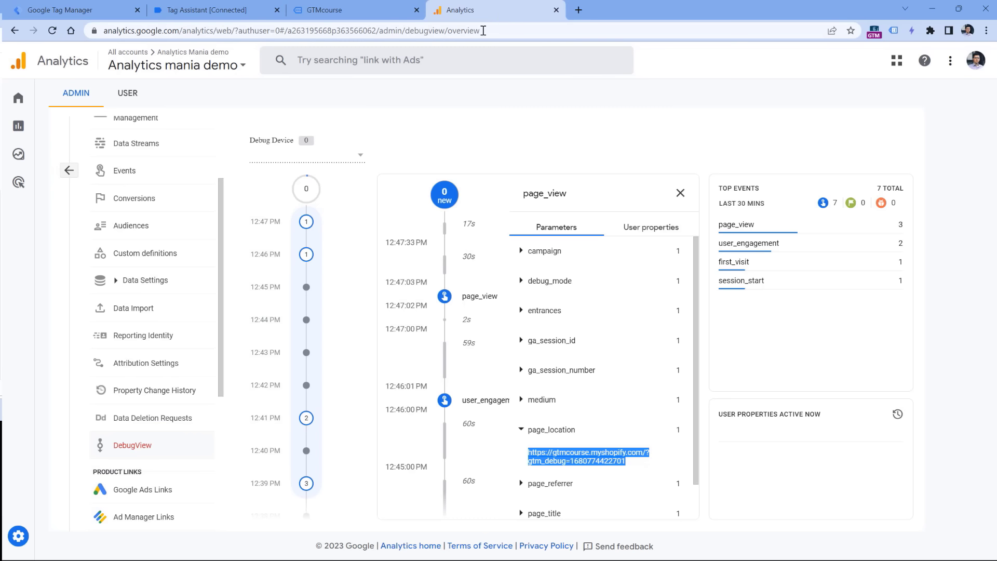
click(680, 194)
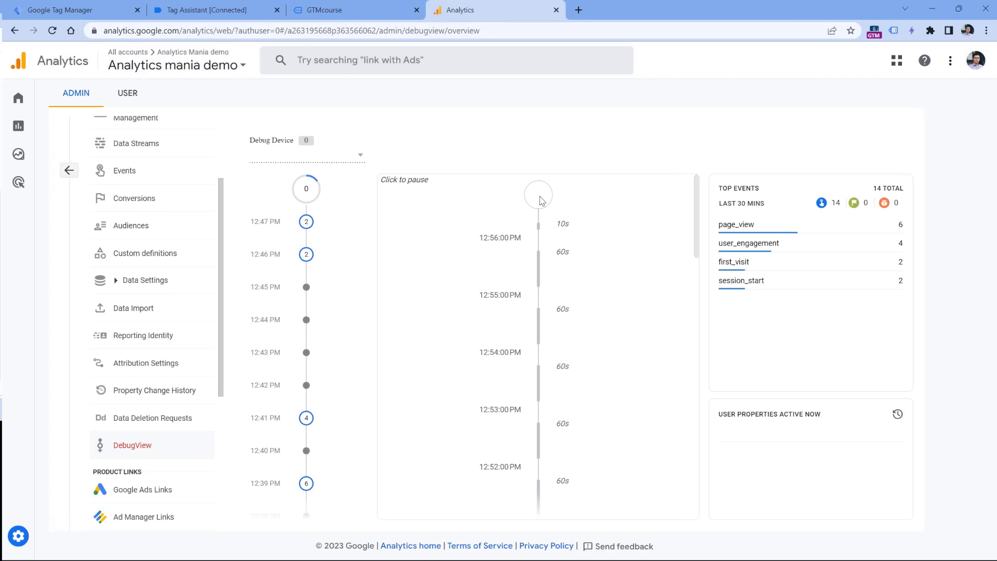
Step: In Tag Manager, start a new tag, browse the built-in tag types, and leave the tag without choosing one
click(56, 12)
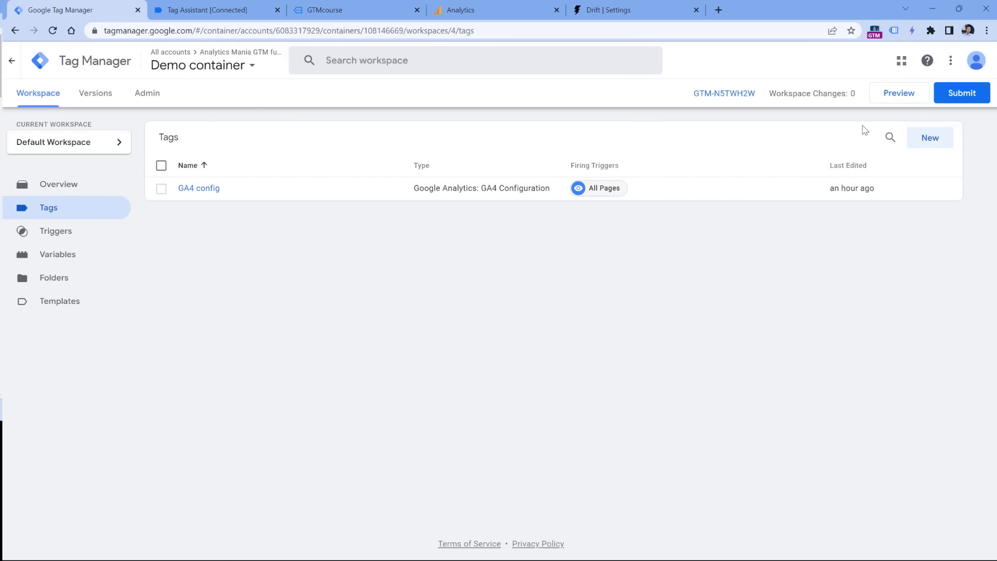
click(934, 137)
click(466, 175)
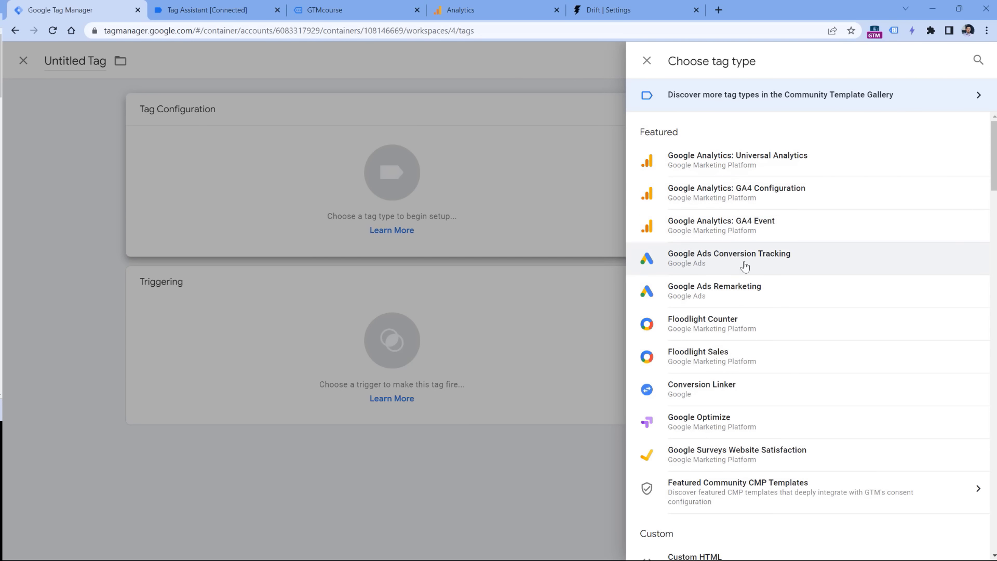
scroll(767, 246, down, 2)
scroll(766, 246, down, 12)
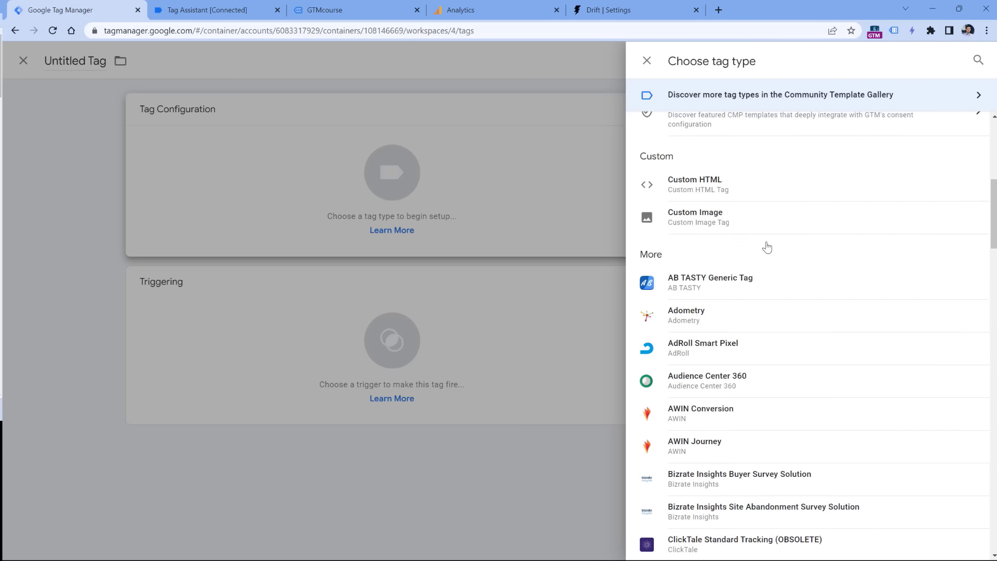
scroll(734, 221, down, 15)
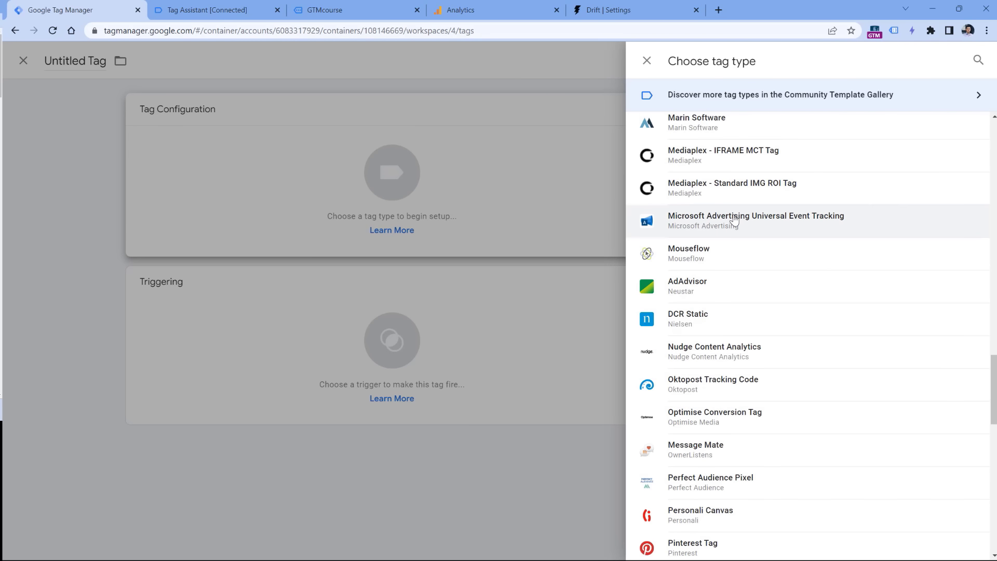
scroll(741, 252, down, 9)
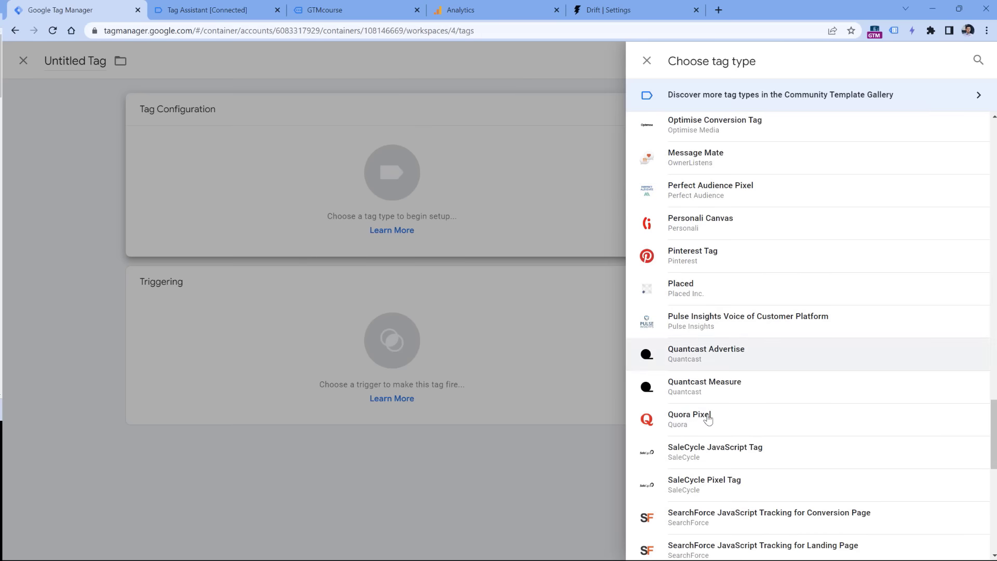
click(546, 167)
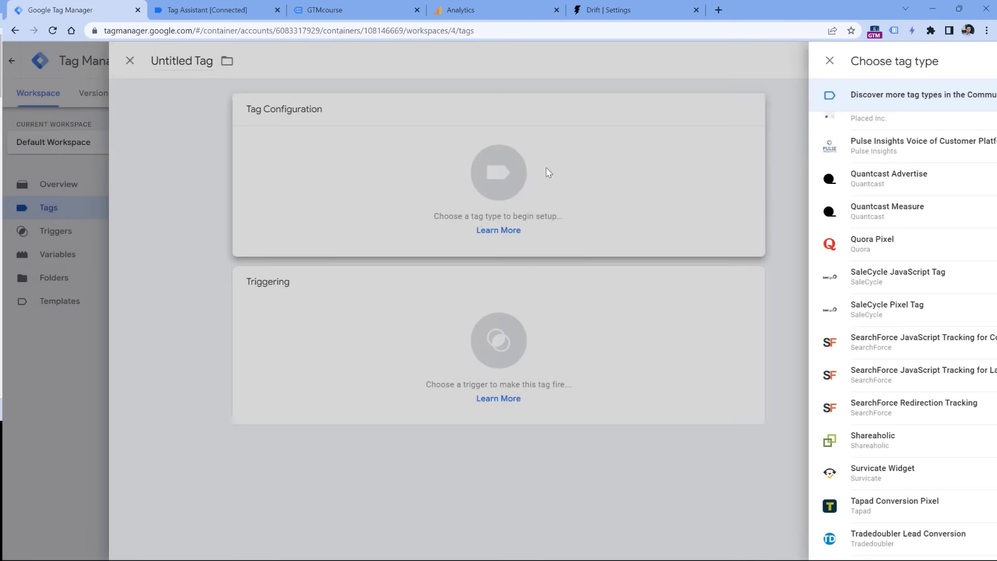
click(114, 251)
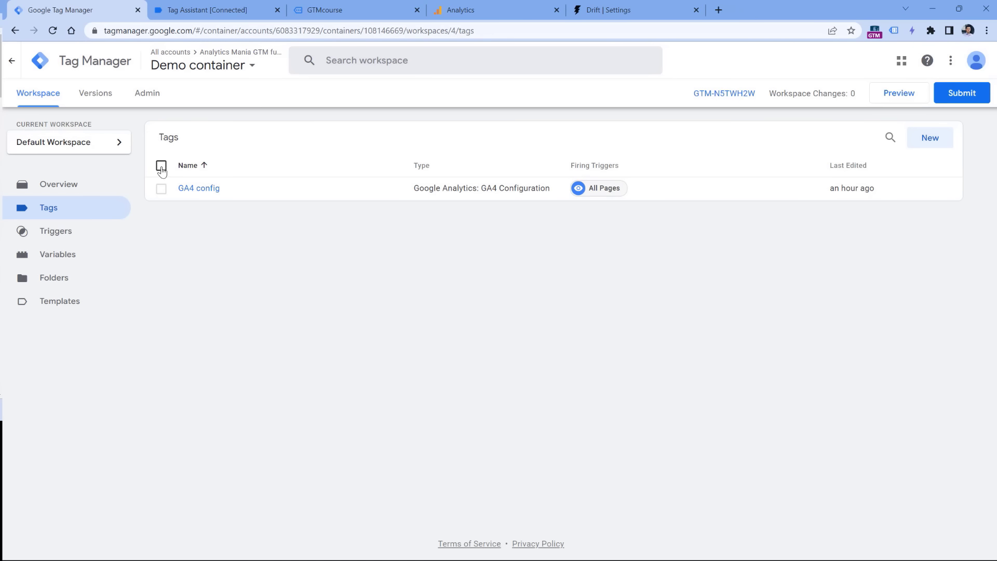
Step: Open the tag template gallery's search in Tag Manager, and view the JavaScript install code in Drift's widget settings
click(54, 300)
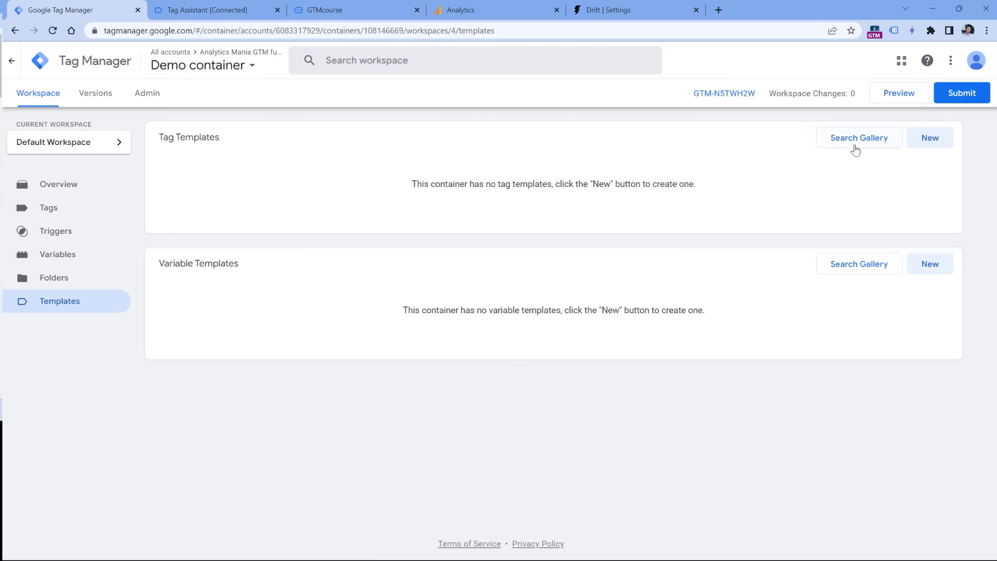
click(852, 144)
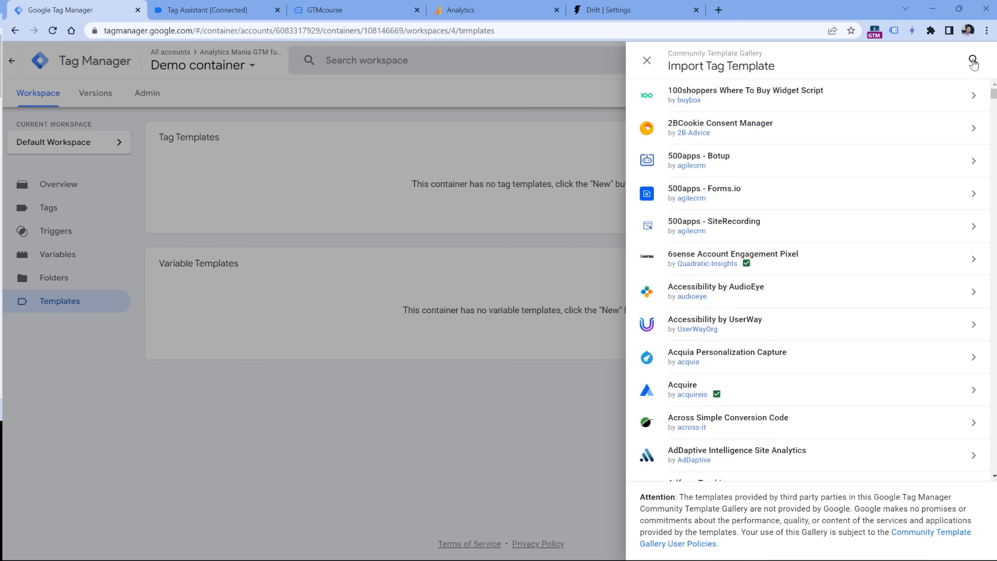
click(973, 62)
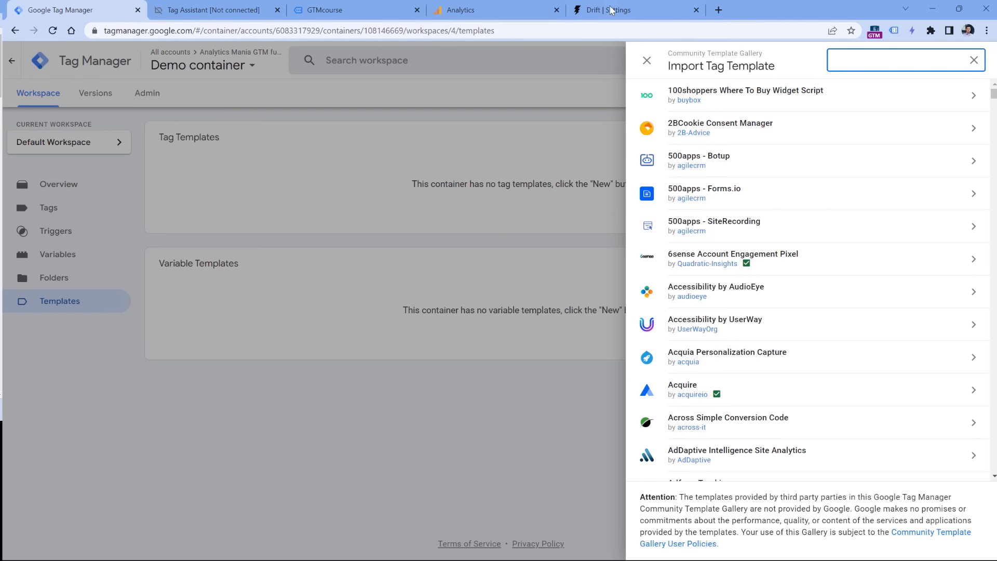
click(642, 9)
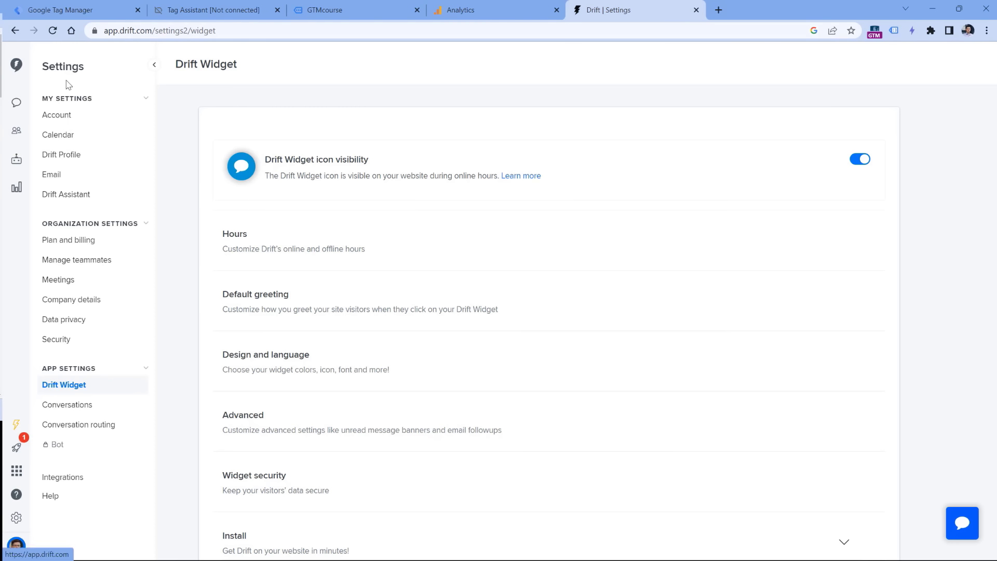
scroll(311, 155, down, 2)
scroll(320, 124, up, 2)
scroll(321, 123, down, 8)
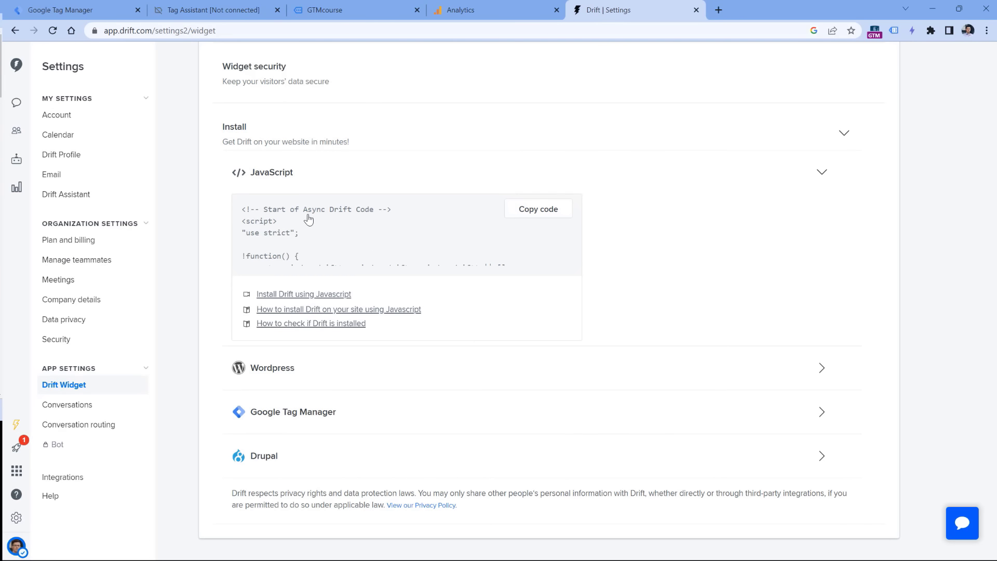
Step: Back in Tag Manager, search the Community Template Gallery for "drift" and close the gallery without importing a template
click(76, 10)
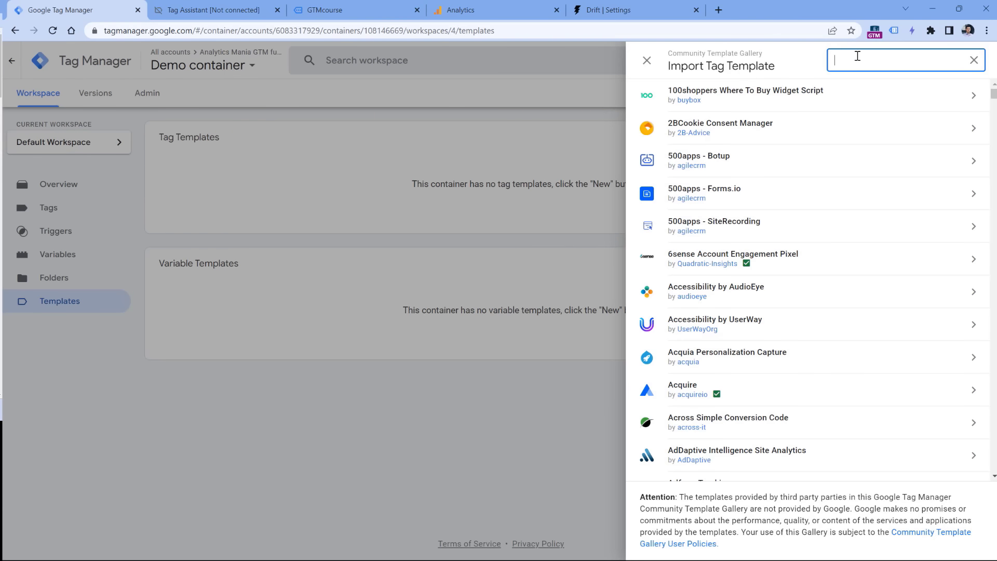
text(drift)
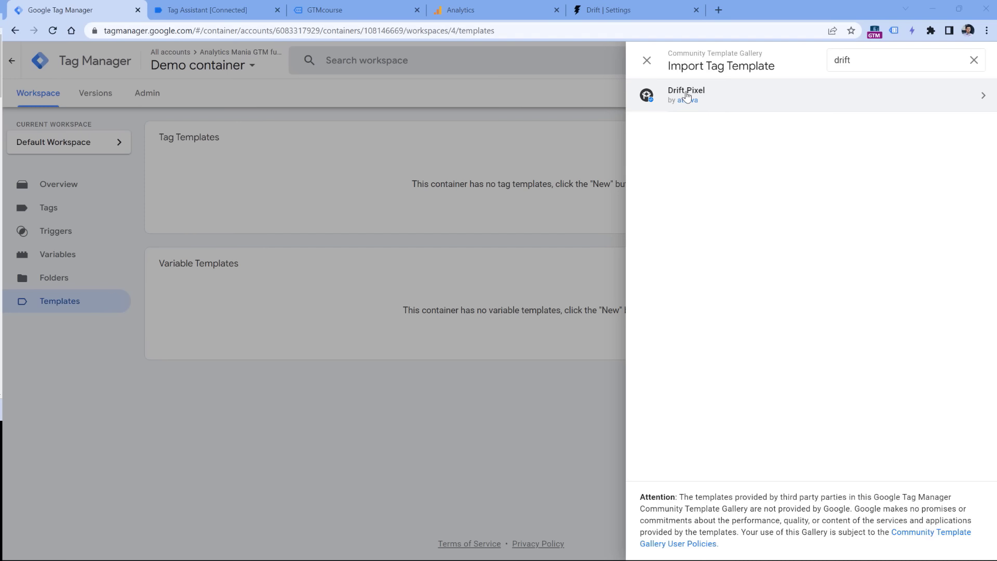
click(360, 170)
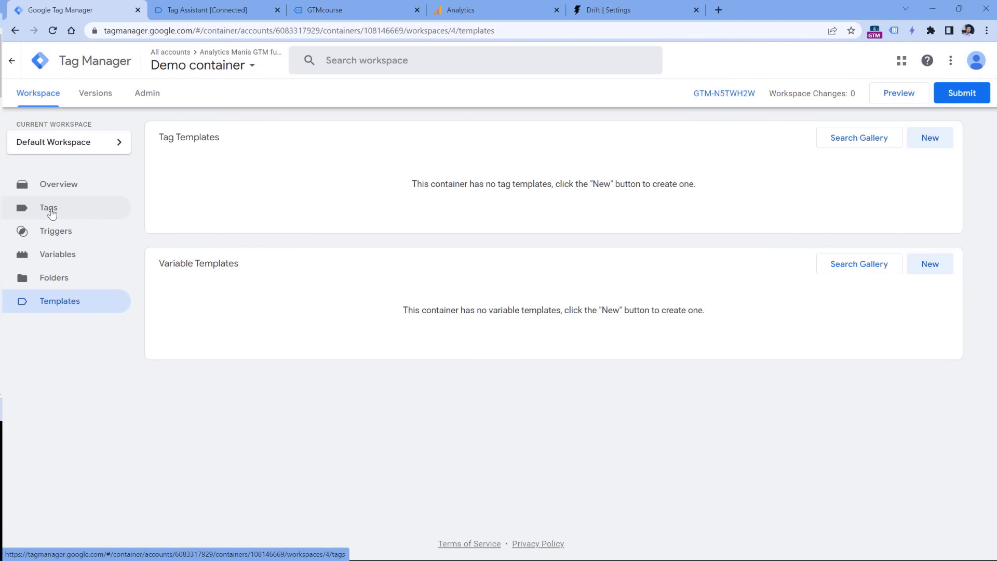
Step: Create a new tag in the container with Custom HTML as its tag type
click(51, 213)
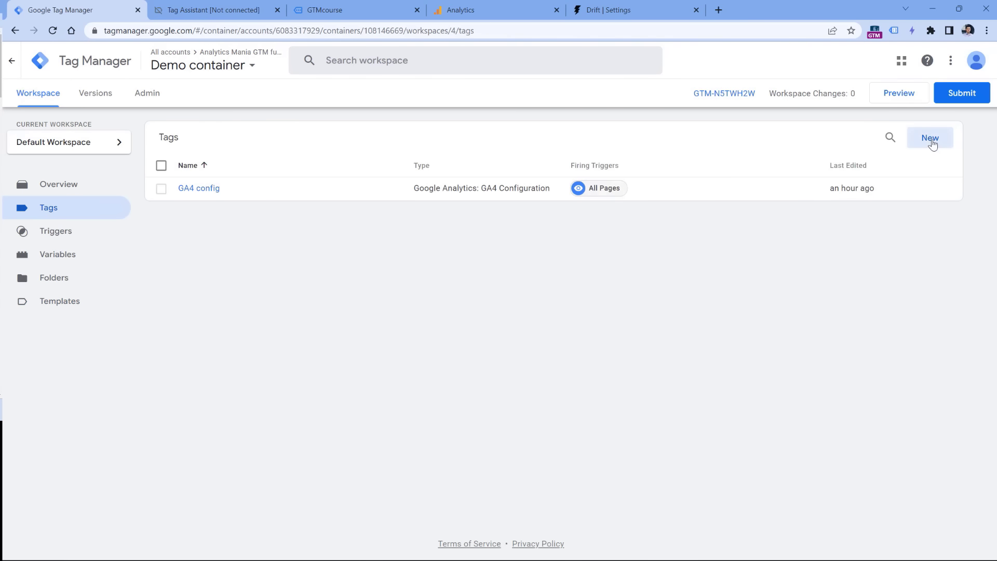
click(931, 140)
click(507, 207)
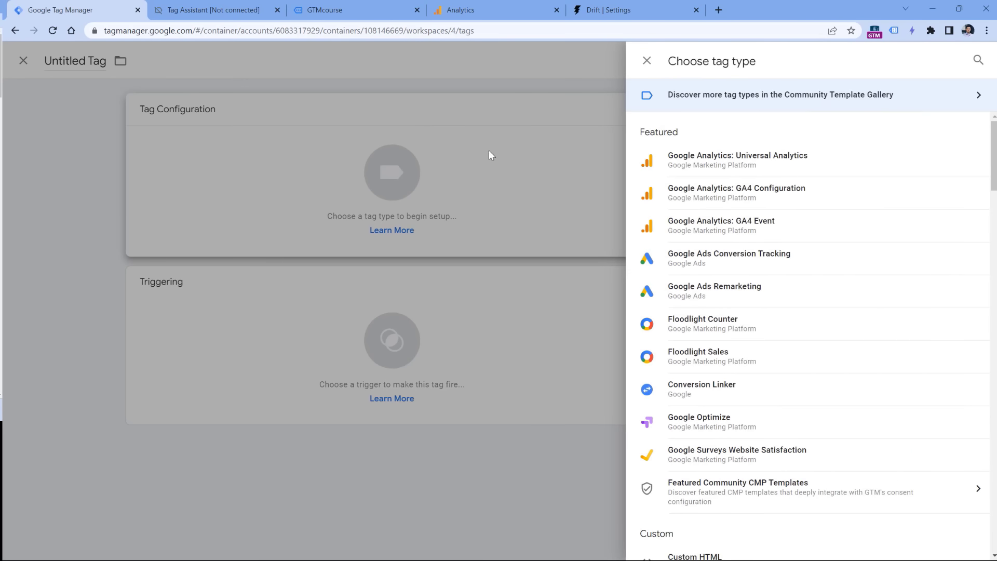
scroll(753, 282, down, 1)
click(706, 498)
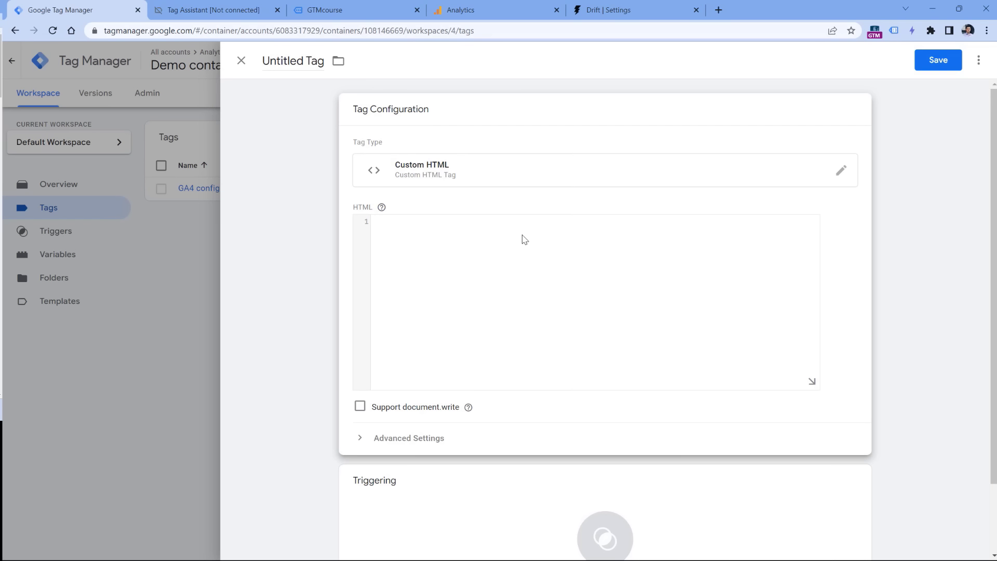
Step: Copy the JavaScript install code from Drift's widget settings and paste it into the Custom HTML tag in Tag Manager
click(620, 8)
click(537, 210)
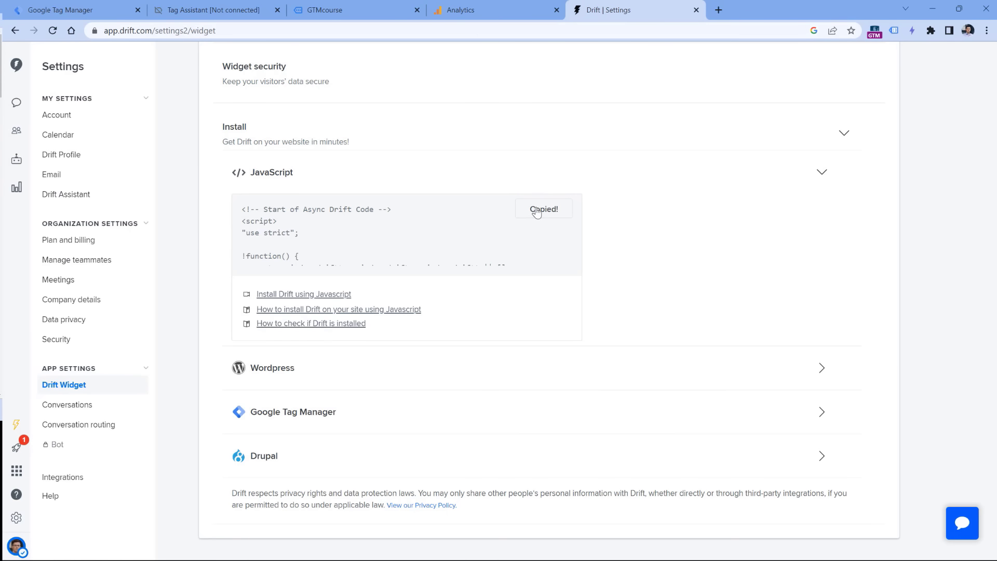
click(80, 10)
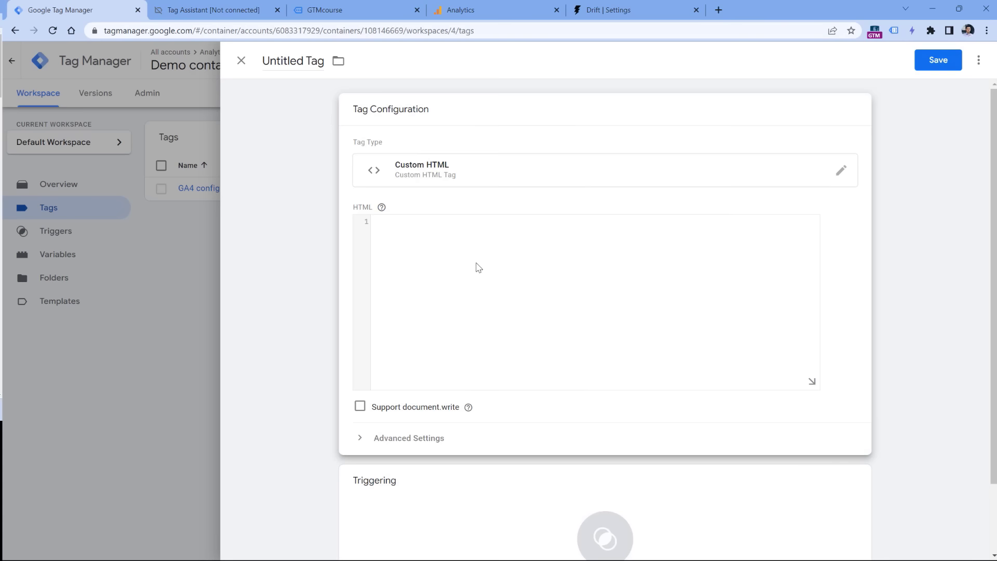
key(ctrl+v)
Step: Assign the All Pages trigger to the tag, name it "cHTML - Drift" and save it
scroll(457, 420, down, 2)
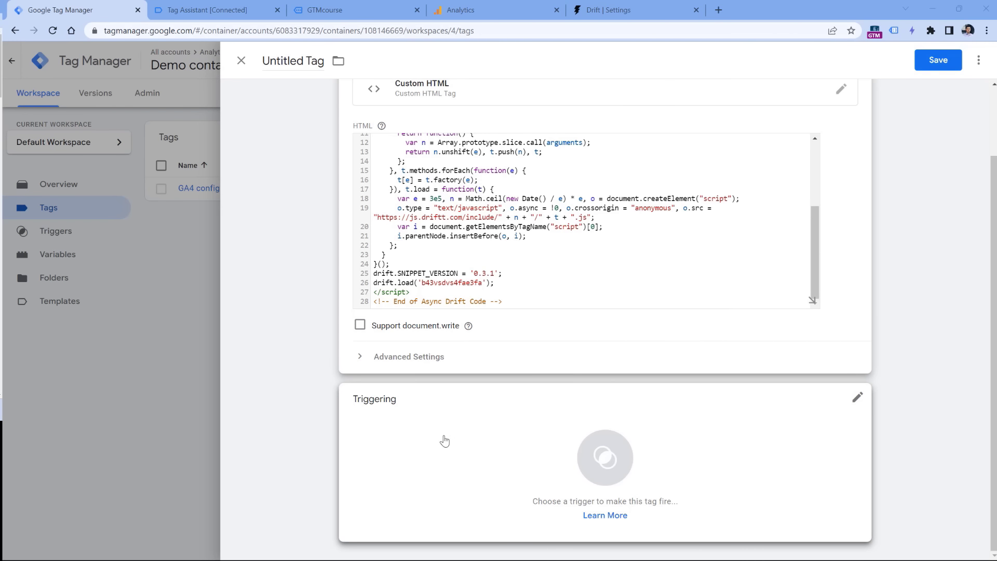
click(439, 439)
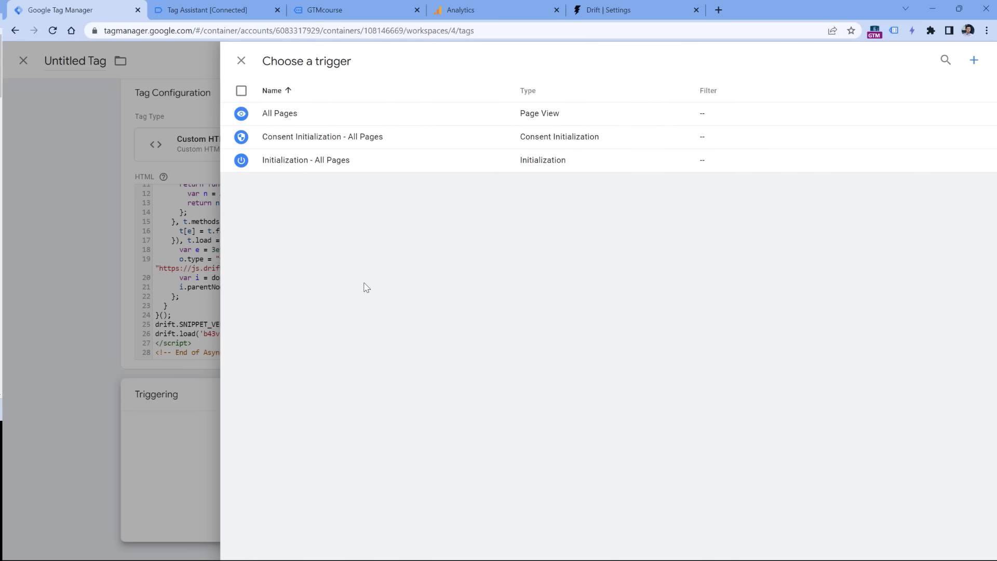
click(281, 114)
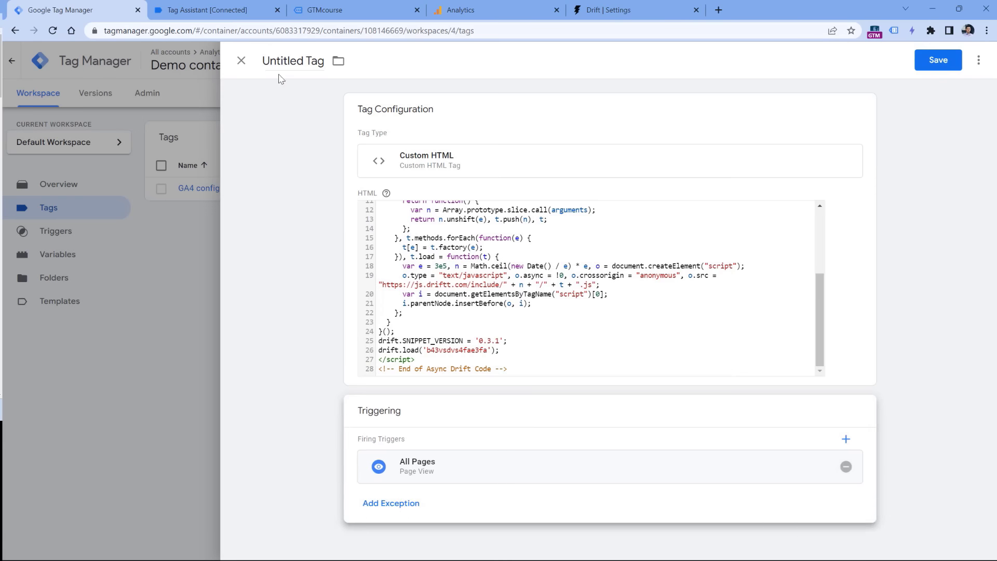
click(288, 63)
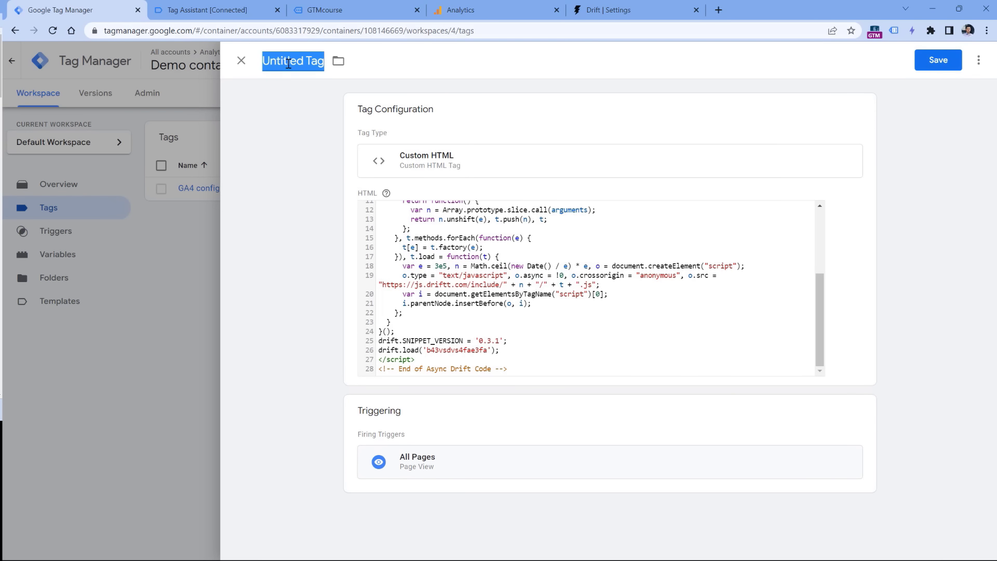
text(cHTML 0)
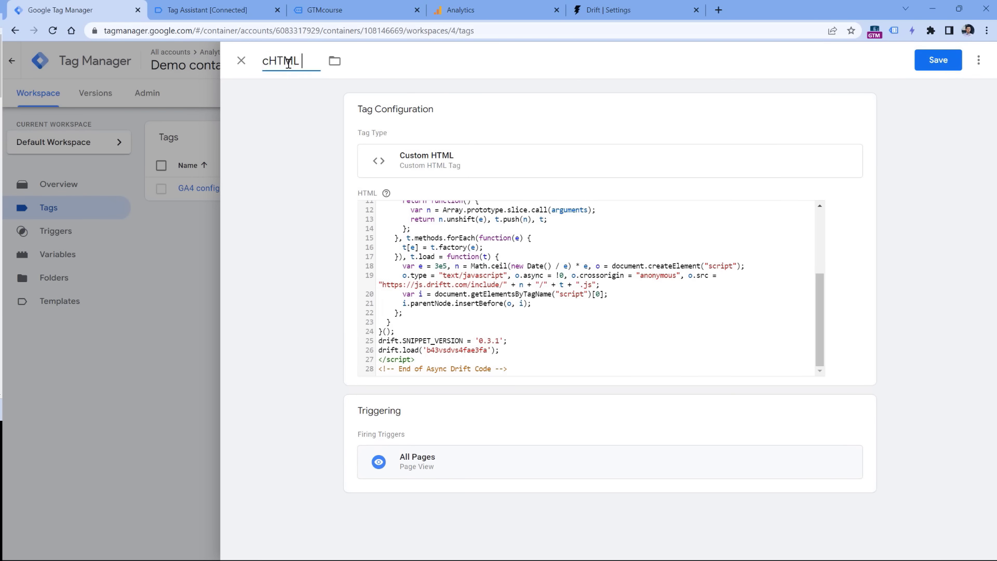
text( Drift)
click(938, 60)
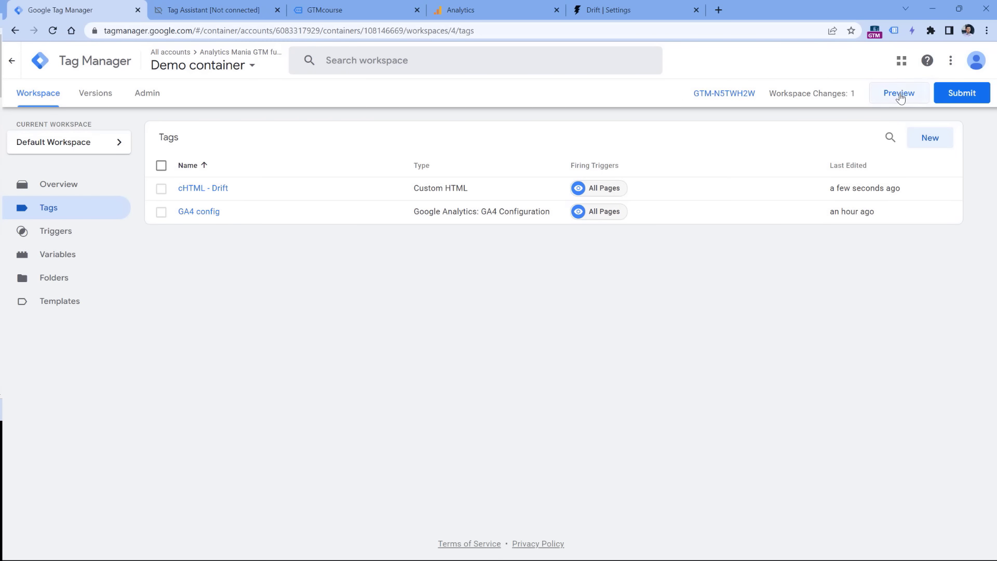
Step: Start preview mode for the container, connect Tag Assistant to the store site, and show the GTMcourse store page
click(900, 95)
click(500, 265)
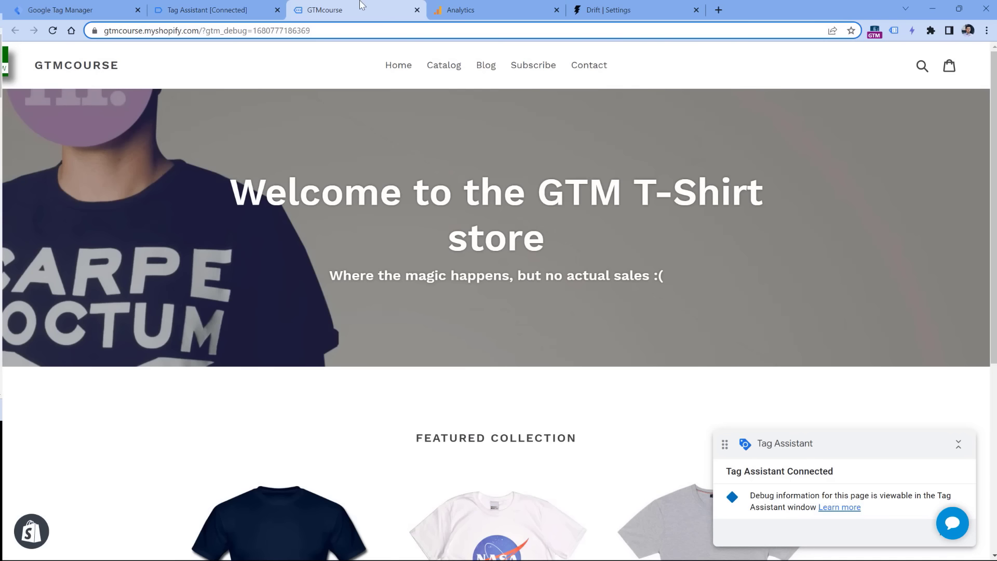
click(363, 8)
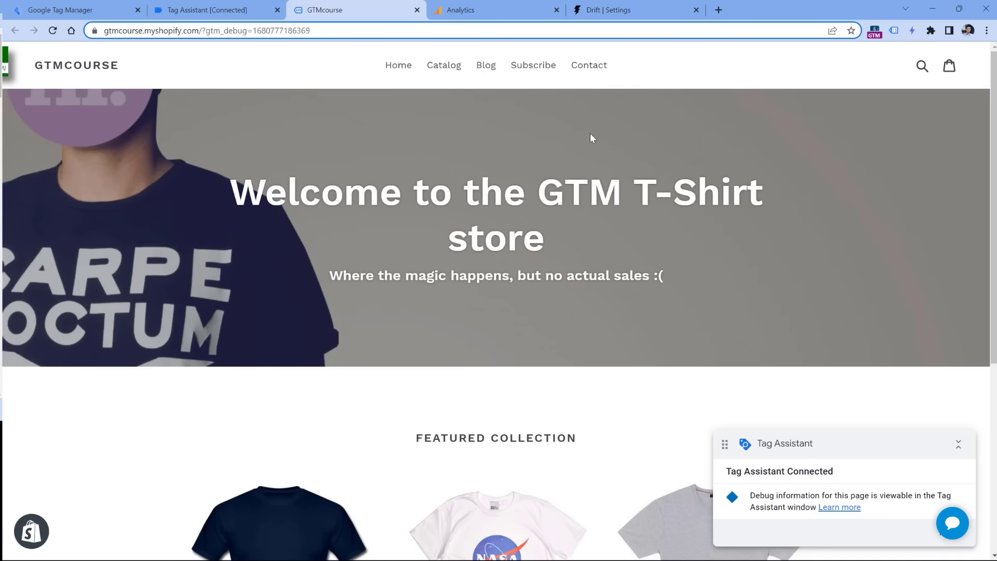
Step: Open the Drift chat widget on the store page and inspect the tags fired on the Container Loaded event in Tag Assistant
click(943, 524)
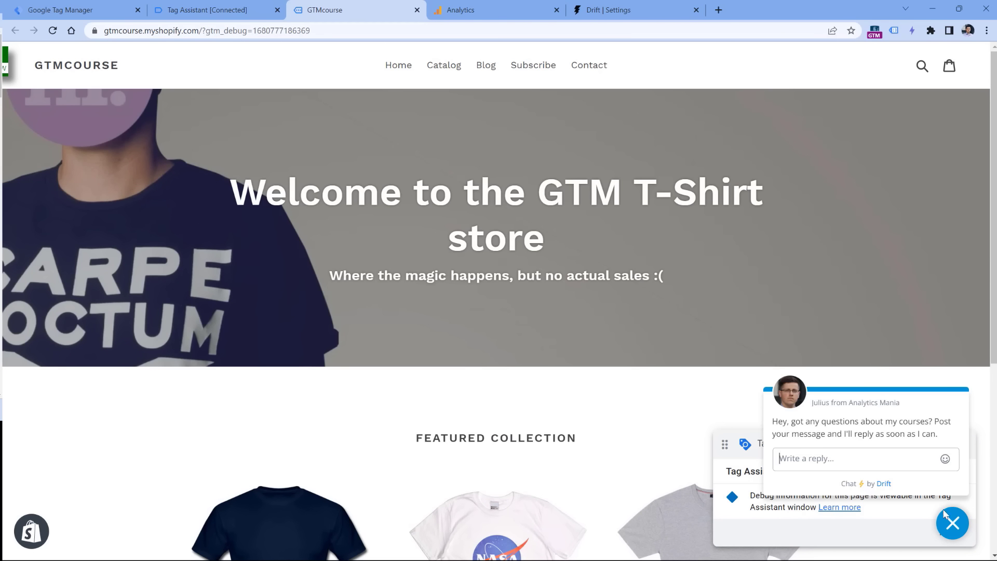
click(210, 10)
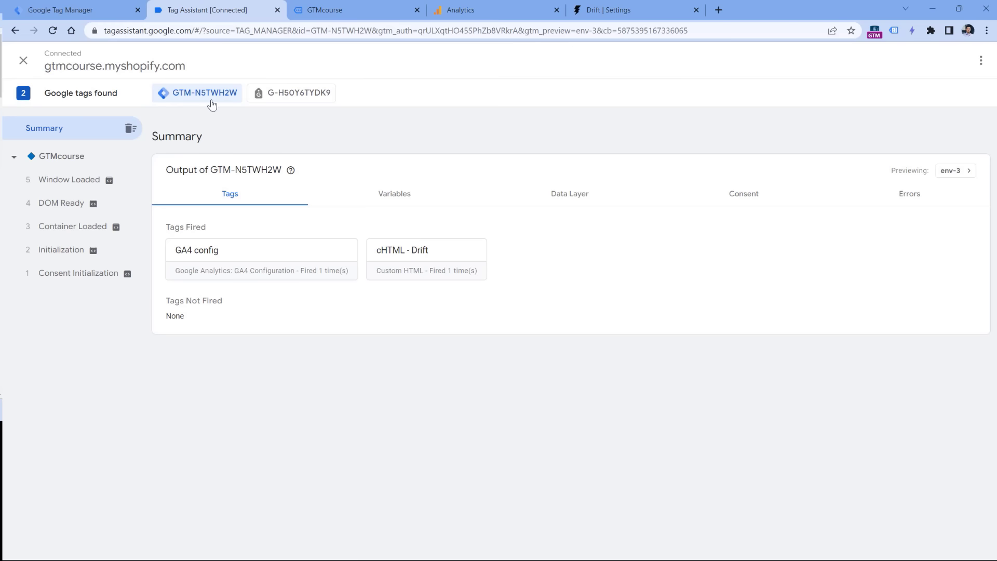
click(73, 226)
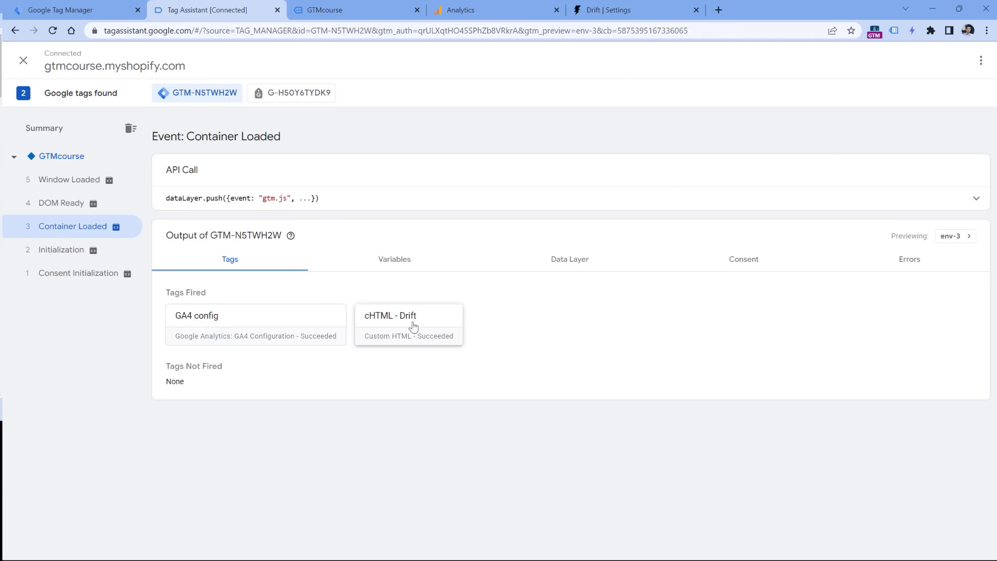
Step: Open the Community Template Gallery for tag templates in the Tag Manager container and search it for "facebook" and for "linkedin"
click(94, 10)
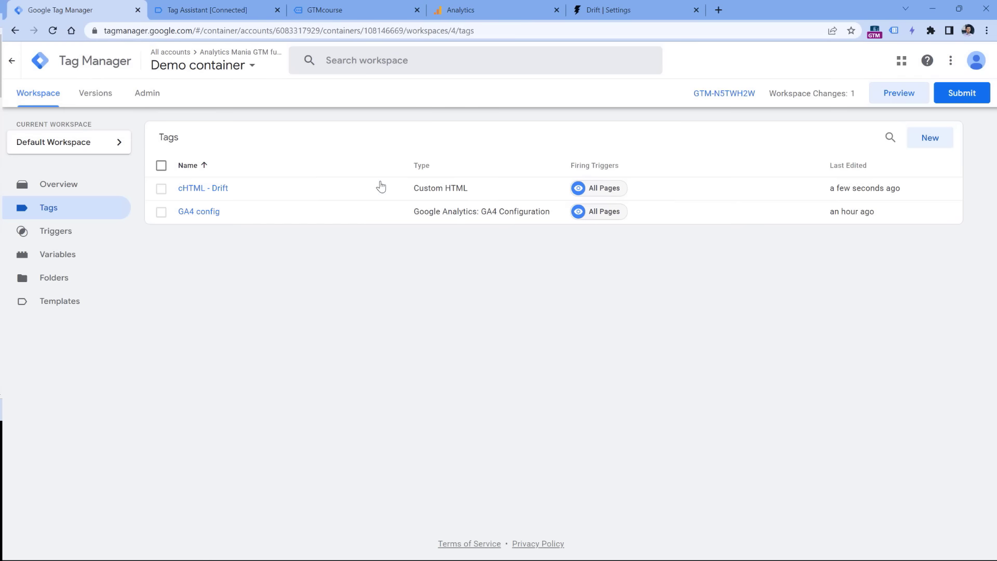
click(58, 305)
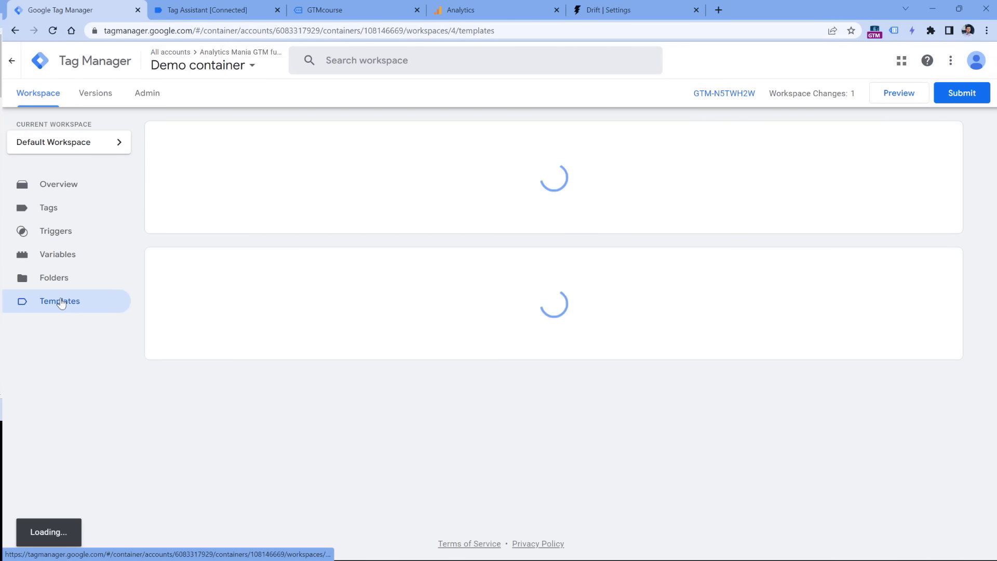
click(849, 140)
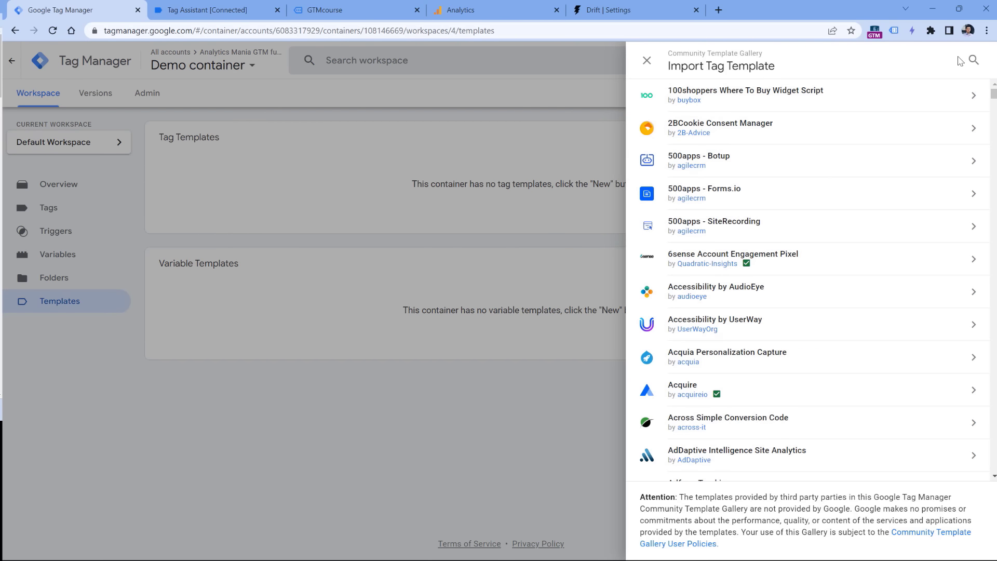
click(973, 61)
text(facebook)
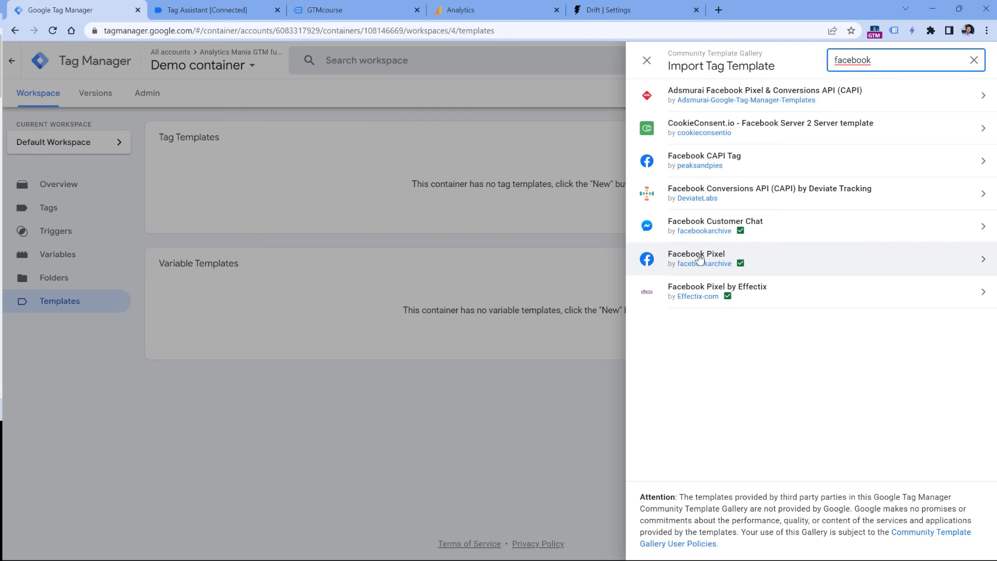
double_click(890, 60)
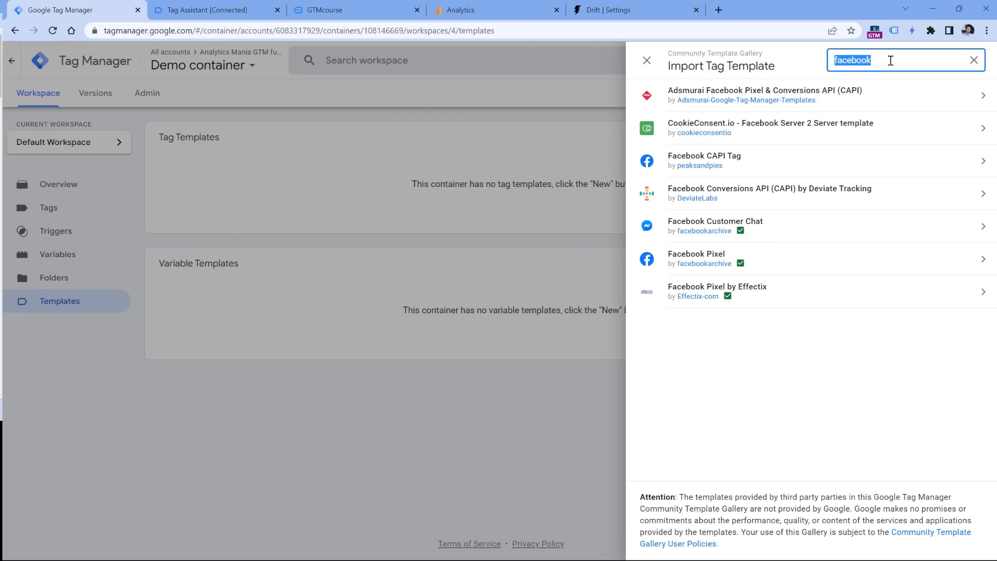
text(linkedin)
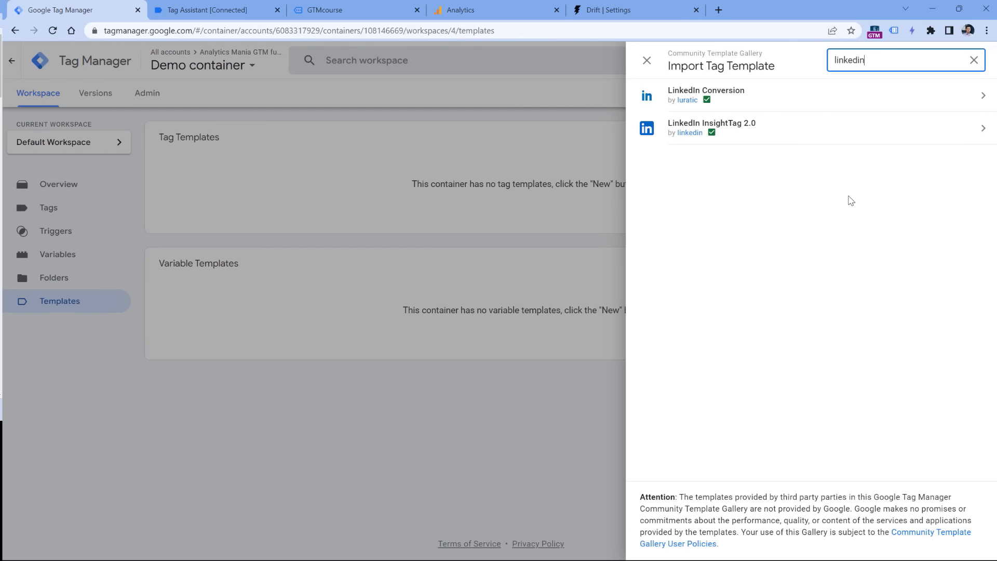
Step: Find the Facebook Pixel template by facebookarchive with the search "facebook" and add it to the workspace
double_click(880, 61)
text(facebook)
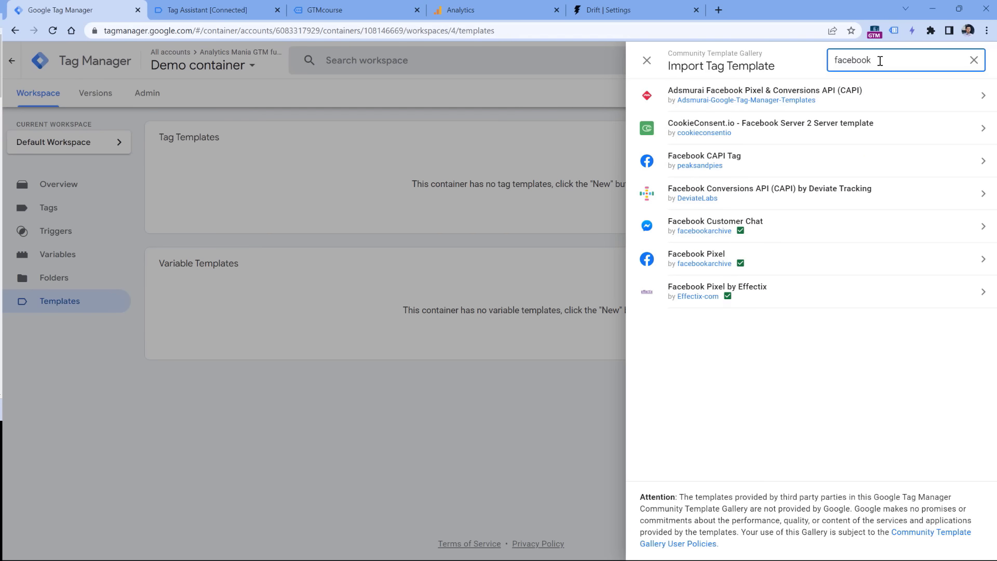
click(784, 260)
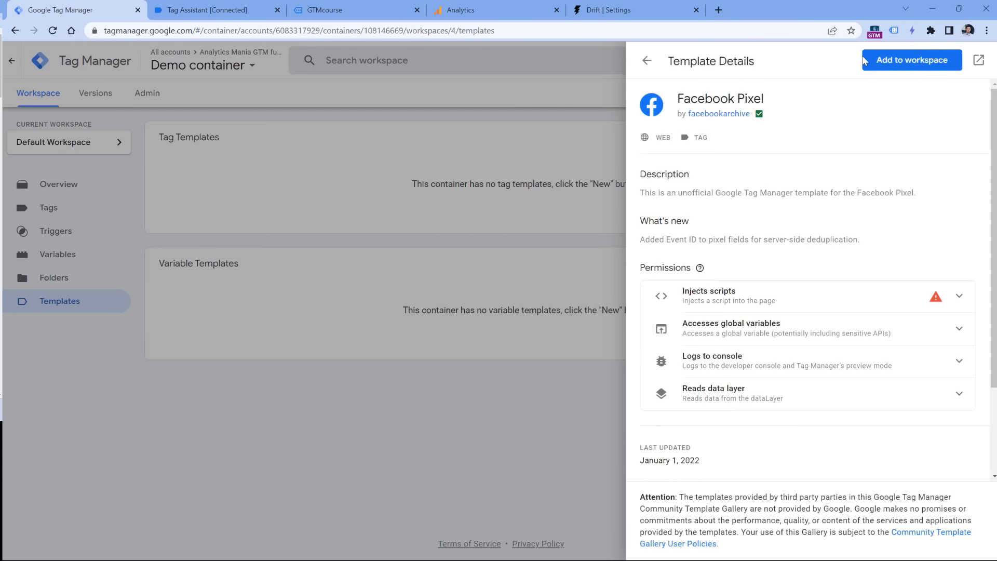
click(909, 62)
click(657, 340)
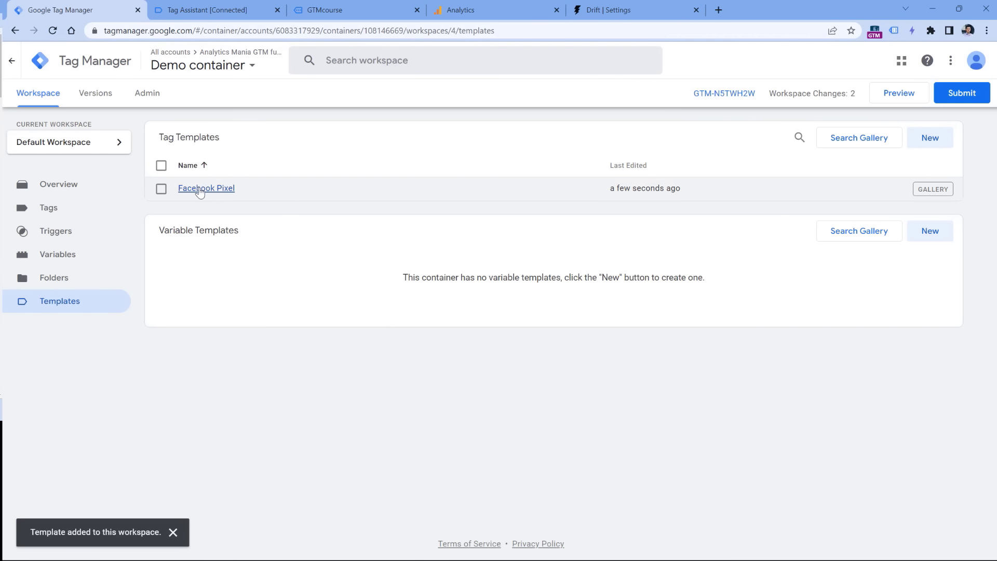
Step: Start a new tag and locate the imported Facebook Pixel template among the custom tag types
click(50, 210)
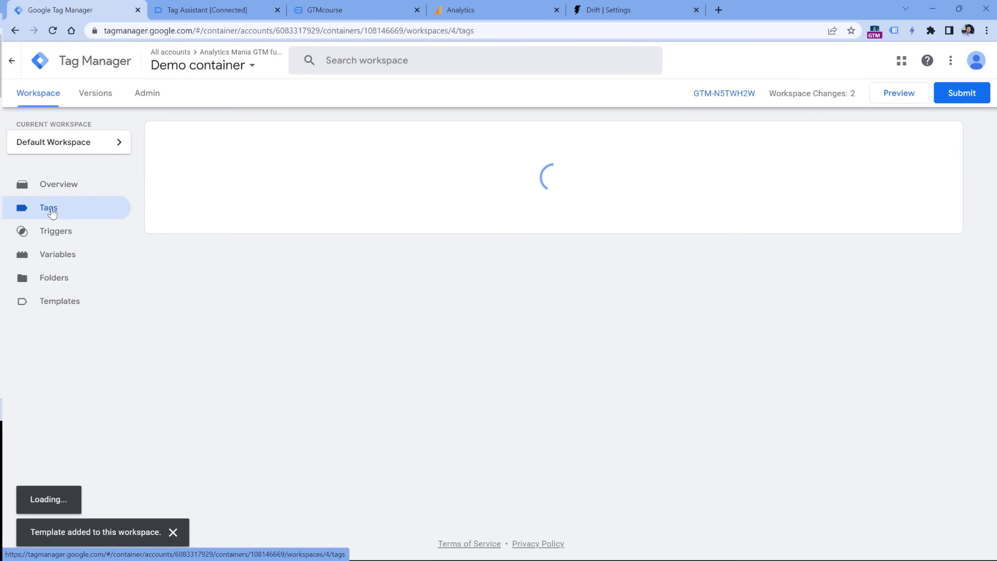
click(929, 142)
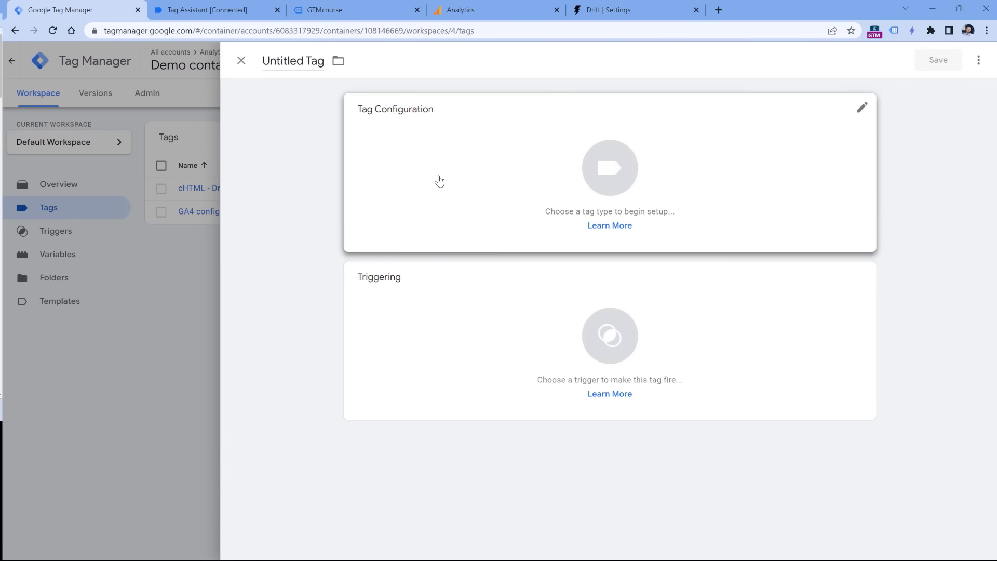
click(456, 162)
scroll(809, 194, down, 3)
scroll(790, 198, down, 2)
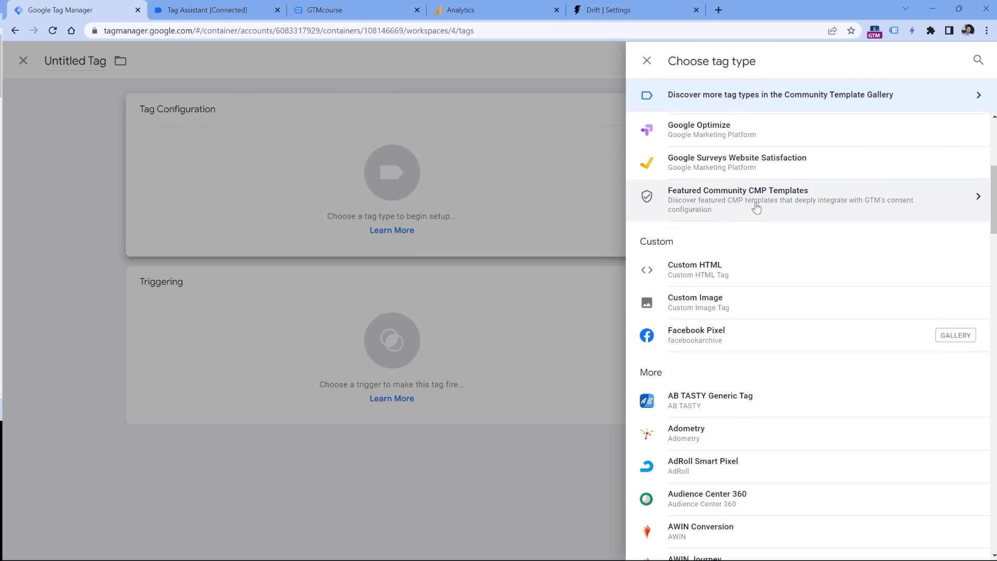
Step: Choose the Facebook Pixel gallery template as the tag type and review its pixel ID, event name and triggering settings
click(695, 340)
scroll(530, 333, down, 3)
scroll(535, 327, up, 1)
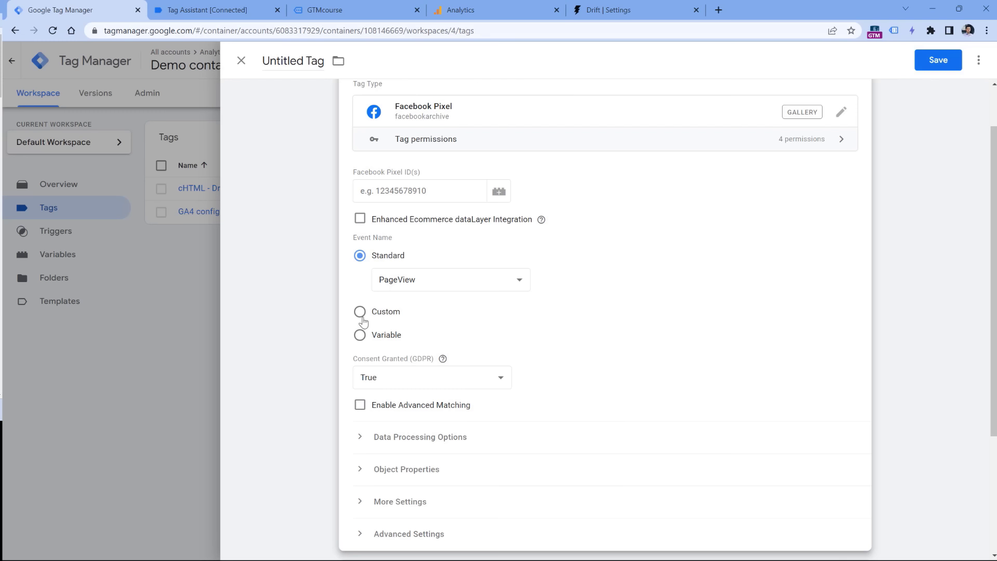
click(429, 189)
scroll(462, 327, down, 4)
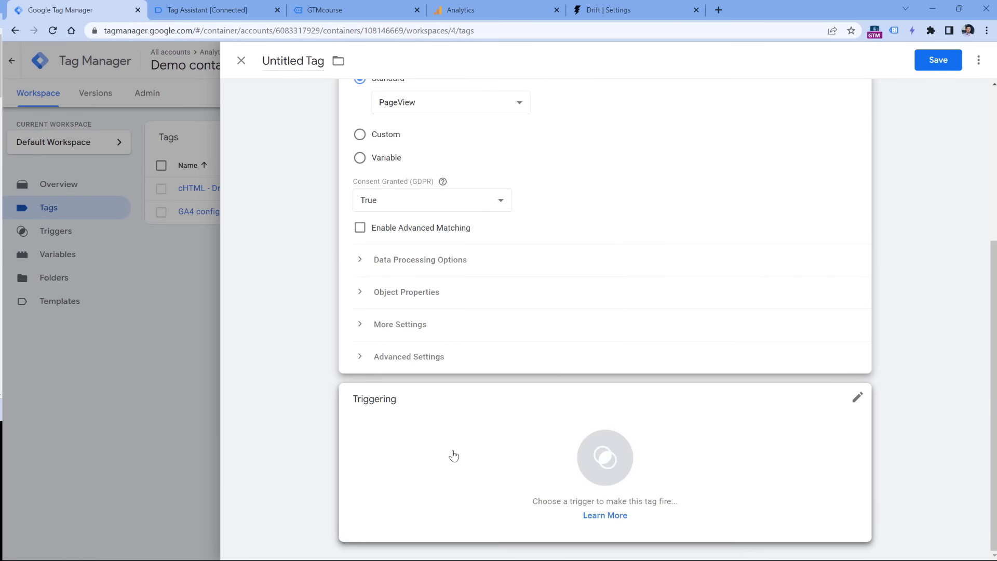
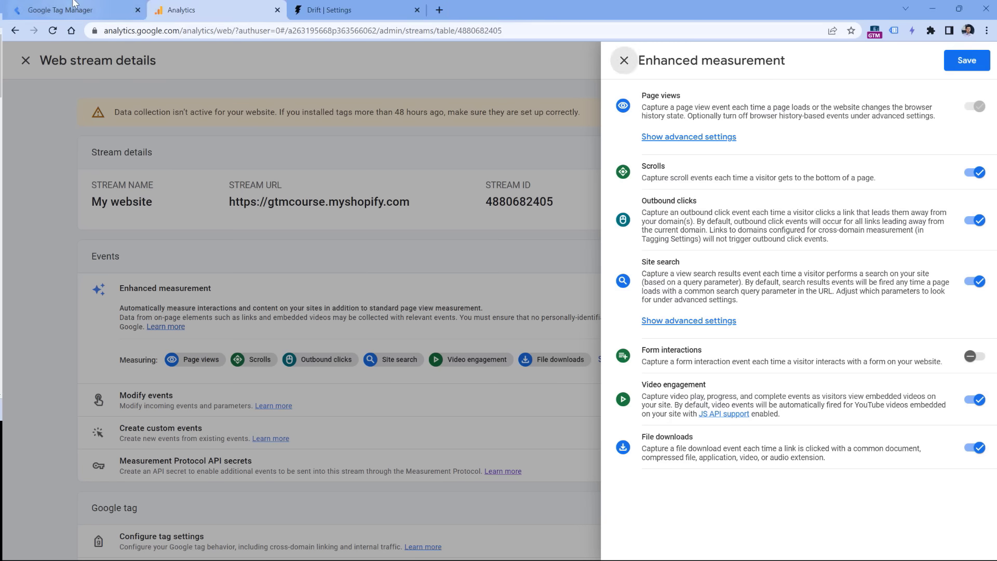
click(75, 6)
click(895, 102)
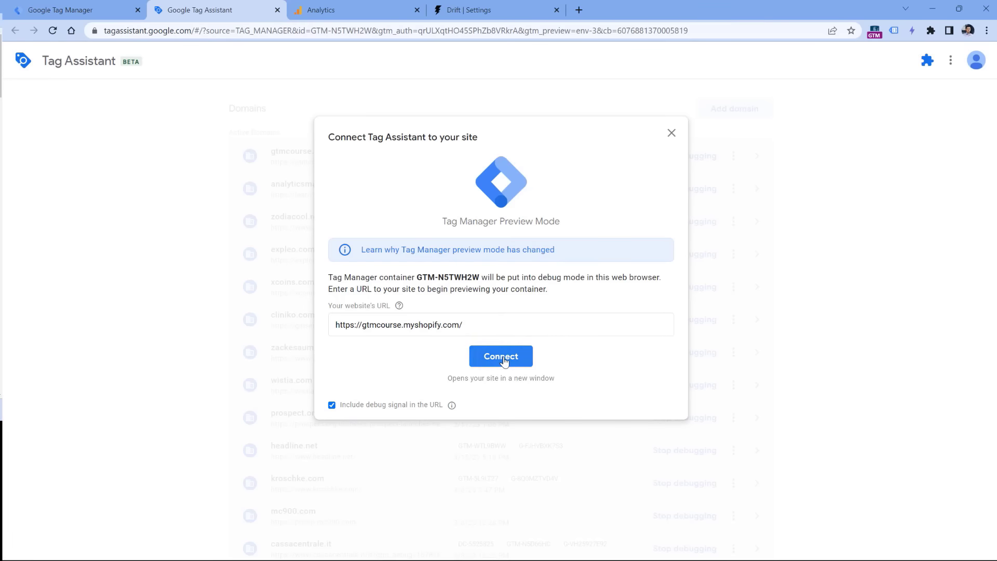
click(501, 356)
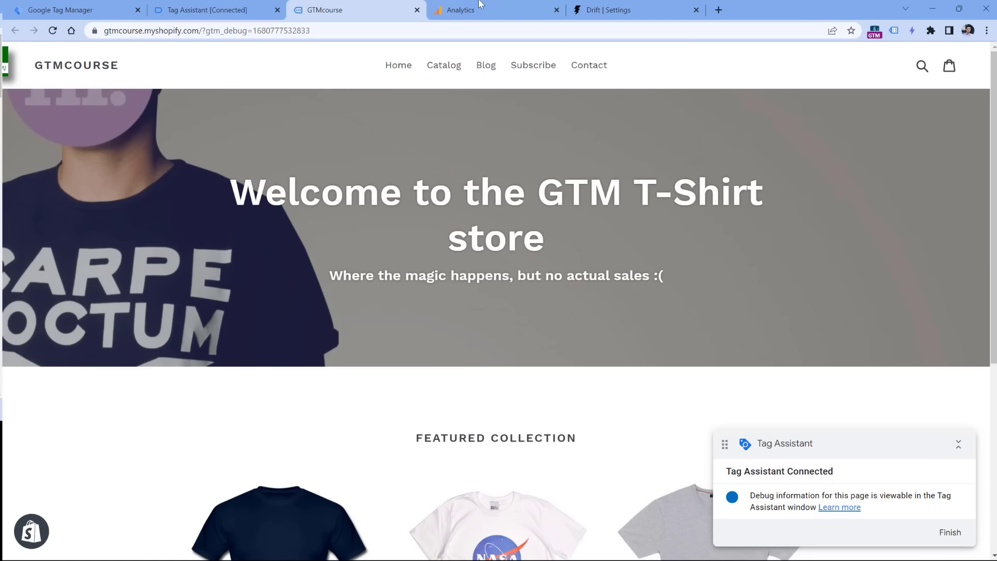
Step: Switch to Google Analytics, leave the web stream details and open DebugView for the property
click(480, 4)
click(441, 126)
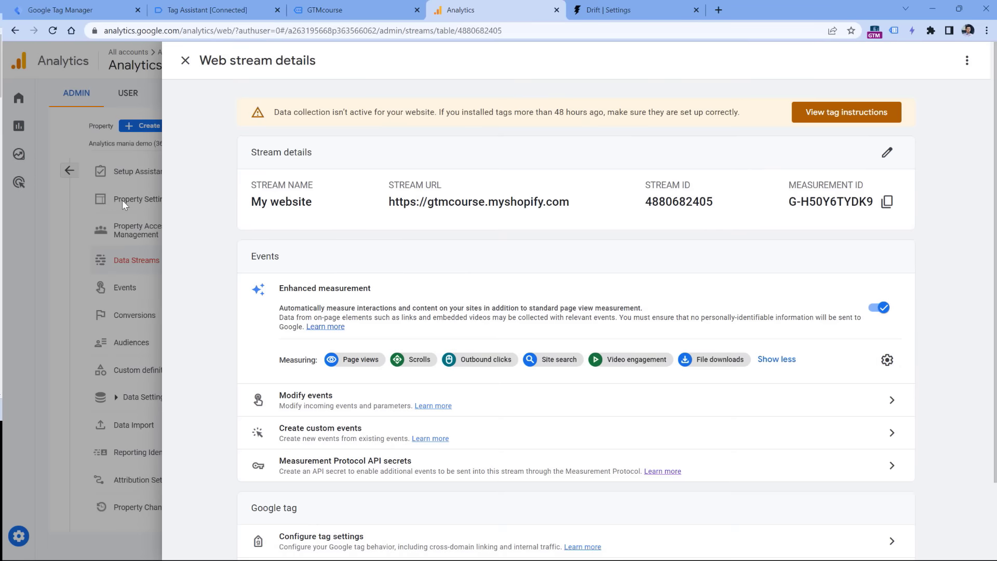
click(122, 200)
scroll(148, 456, down, 3)
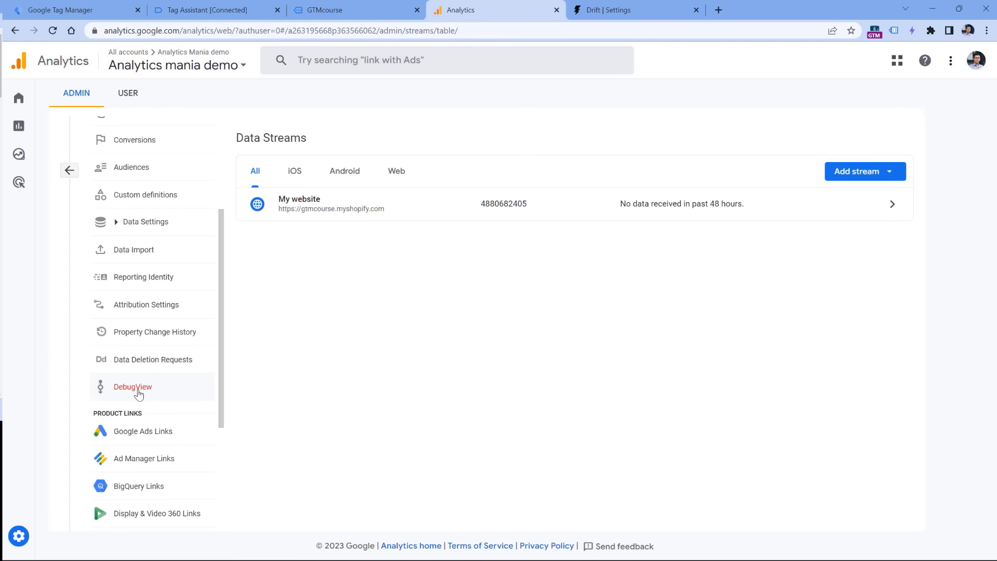
click(138, 393)
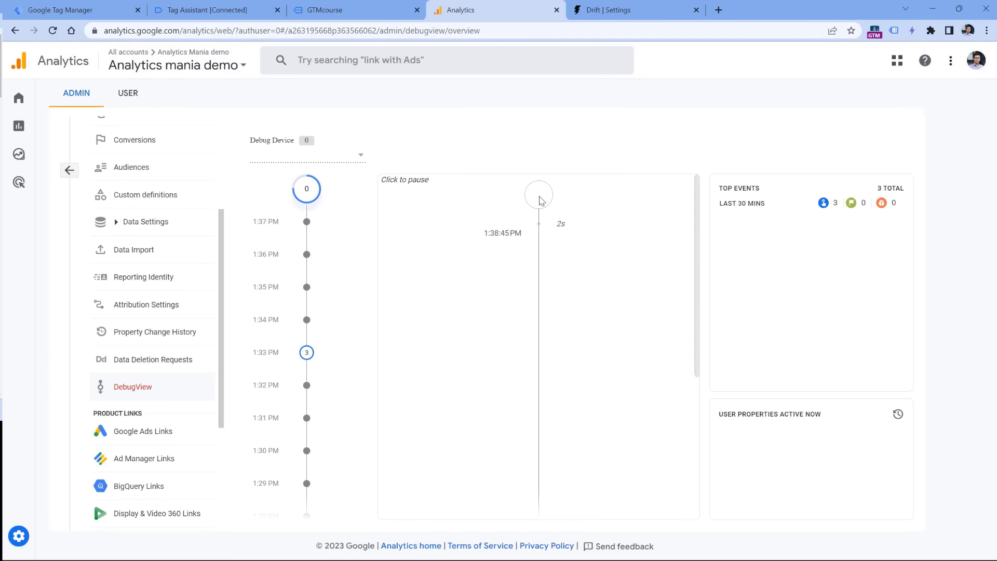
Step: Open the blog's Outbound link click tracking post, follow its outbound link in a separate tab, and close that tab
scroll(442, 127, up, 1)
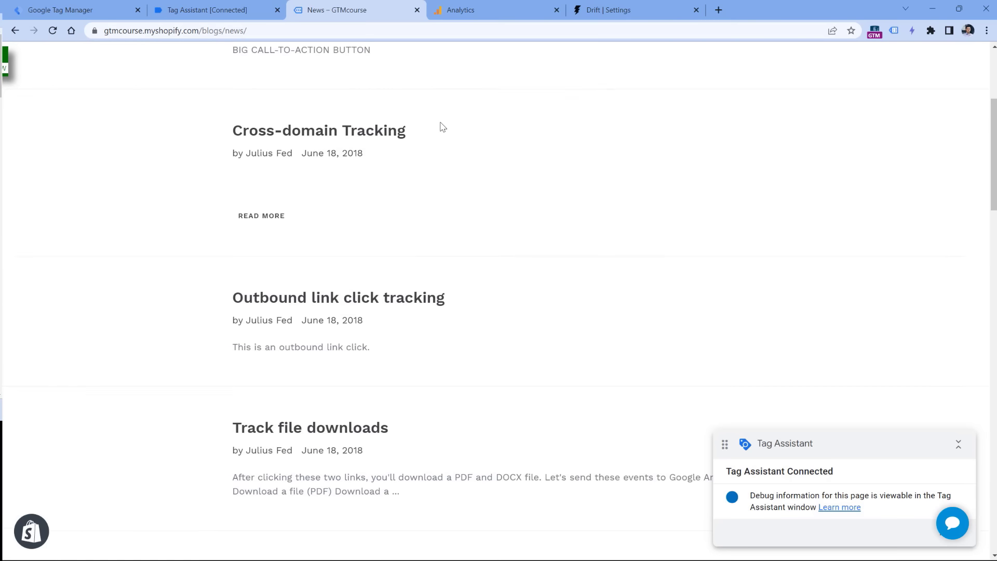
scroll(356, 211, down, 1)
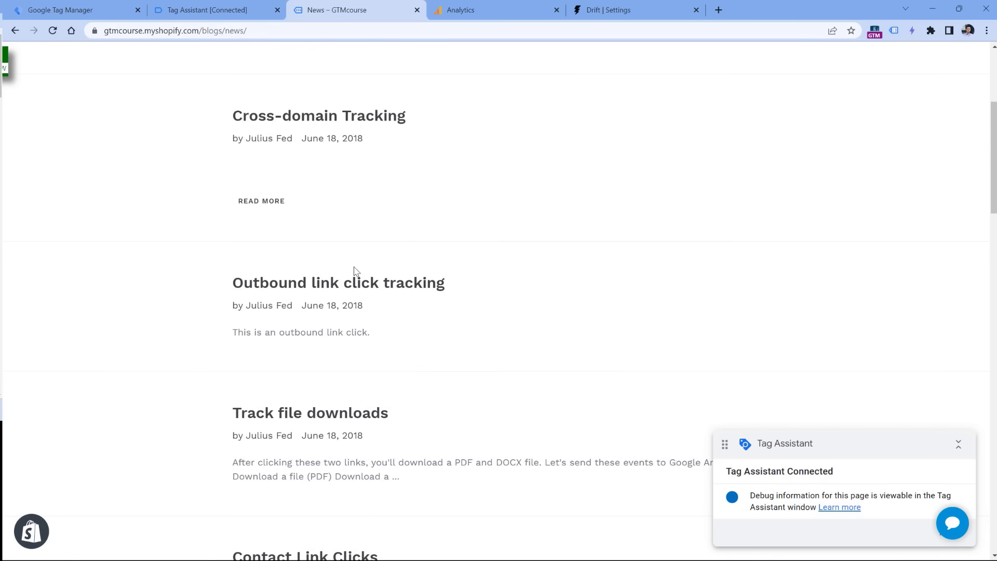
click(333, 287)
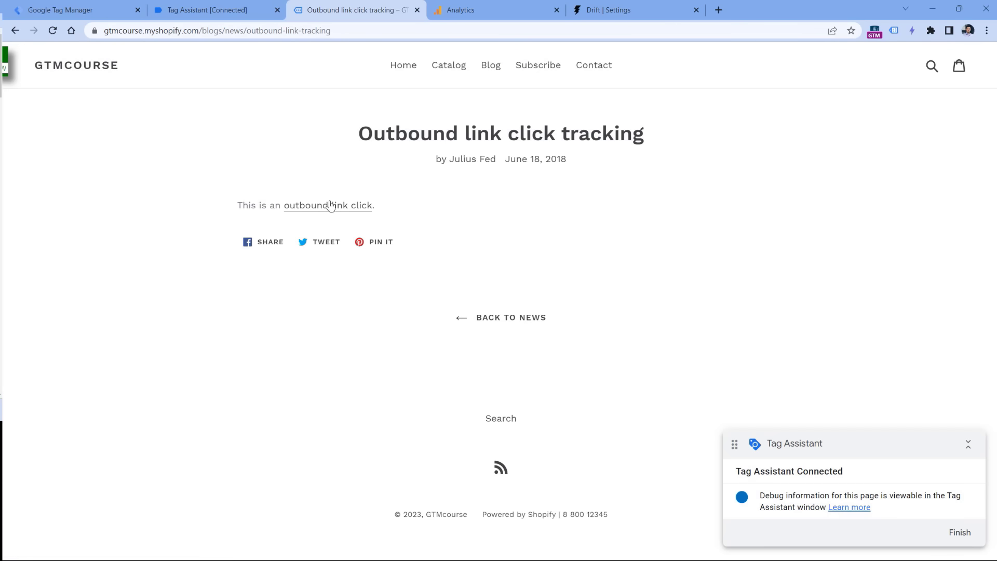
ctrl+click(333, 210)
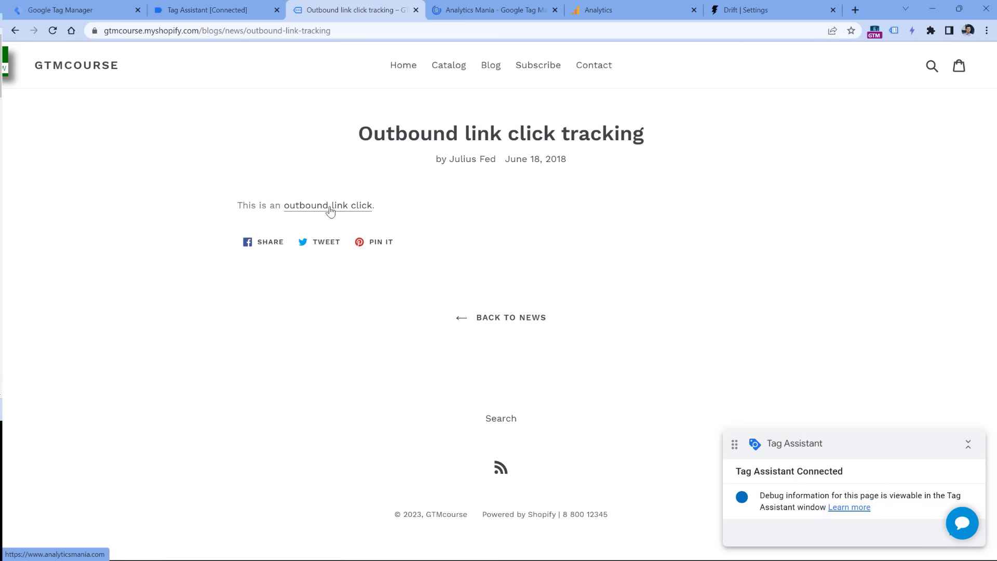
click(487, 13)
click(554, 10)
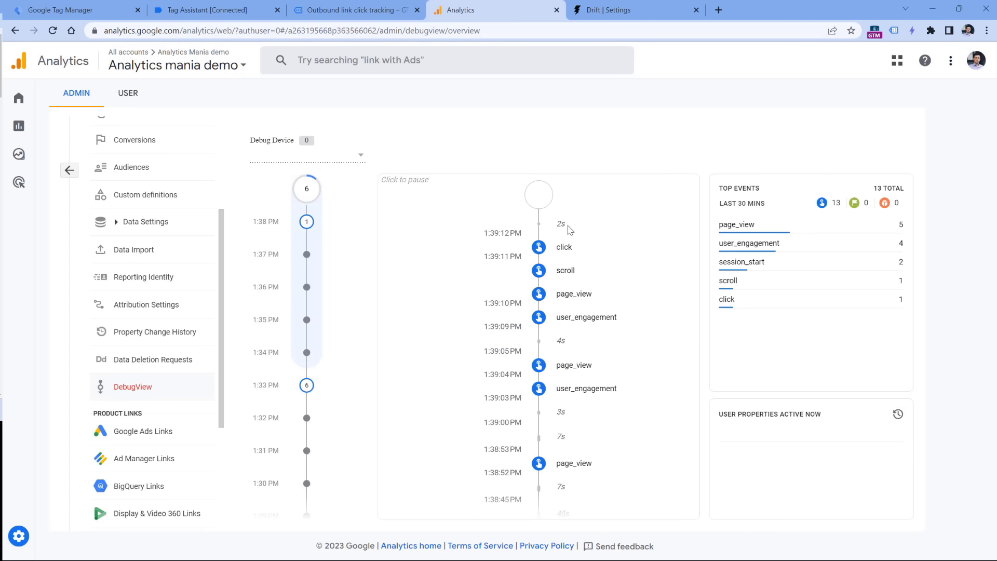
Step: Inspect the click event's link_url parameter and the scroll event's percent_scrolled parameter in DebugView
click(565, 249)
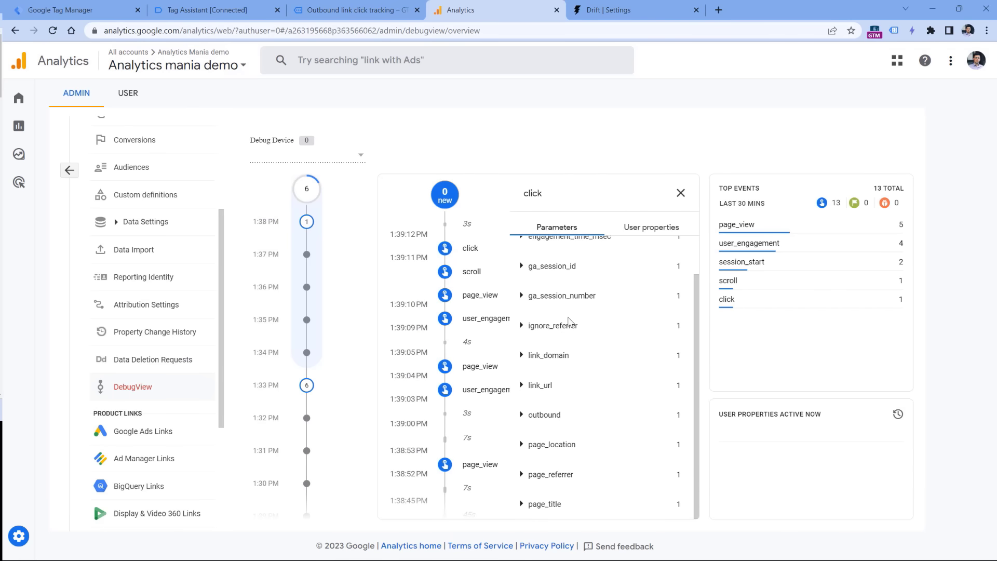
click(526, 395)
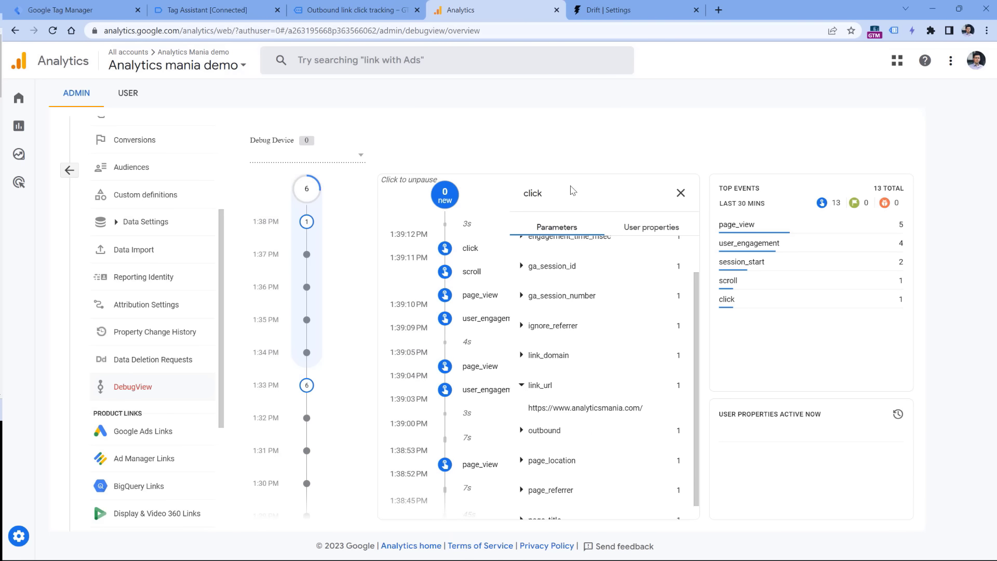
click(680, 193)
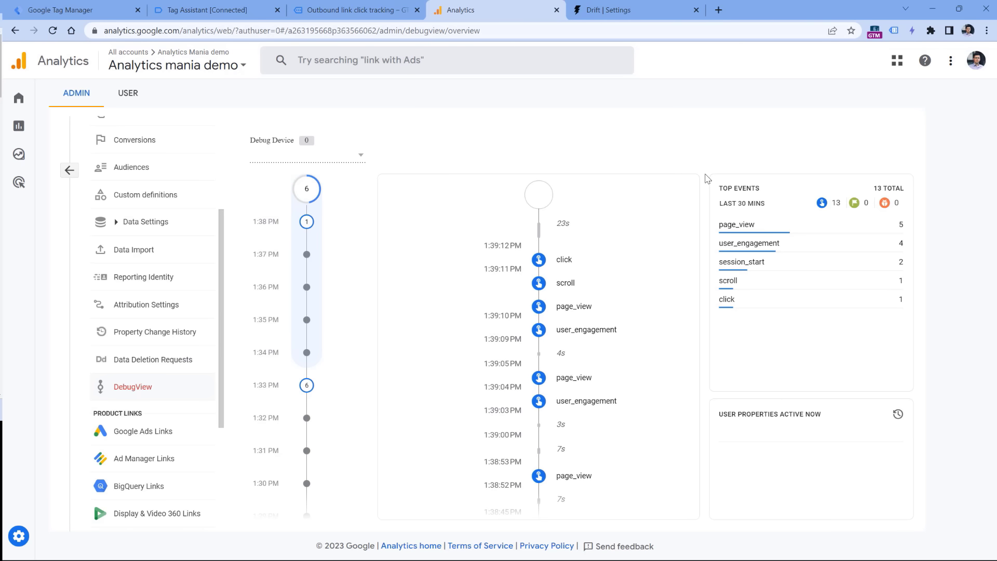
click(566, 286)
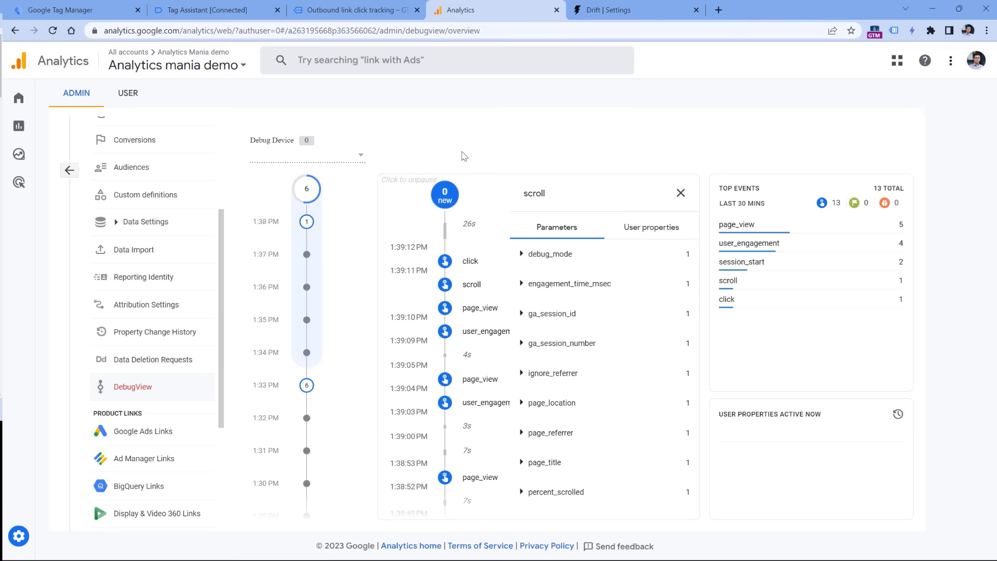
click(522, 491)
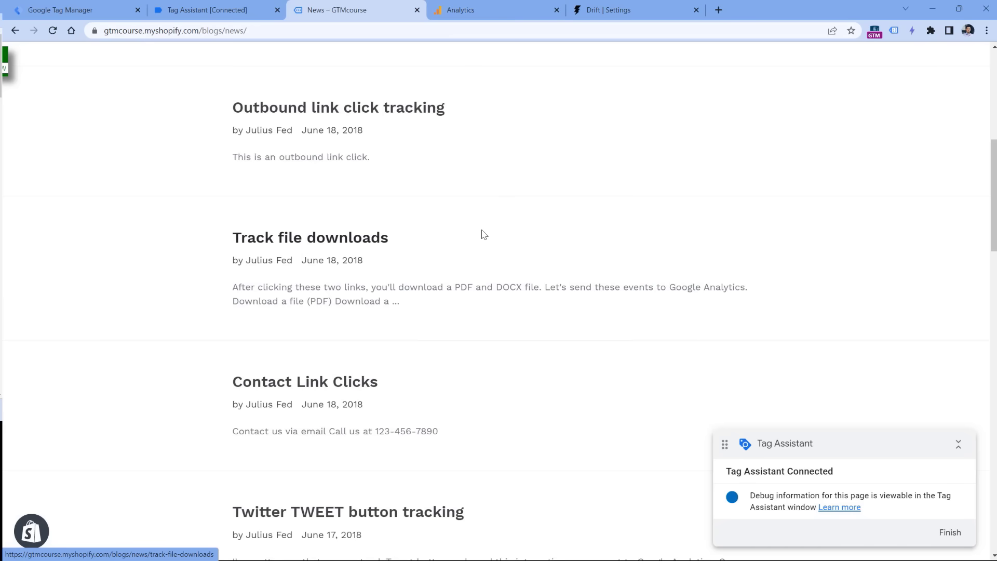
Step: Download the PDF file from the Track file downloads blog post and return to DebugView in Analytics
click(481, 232)
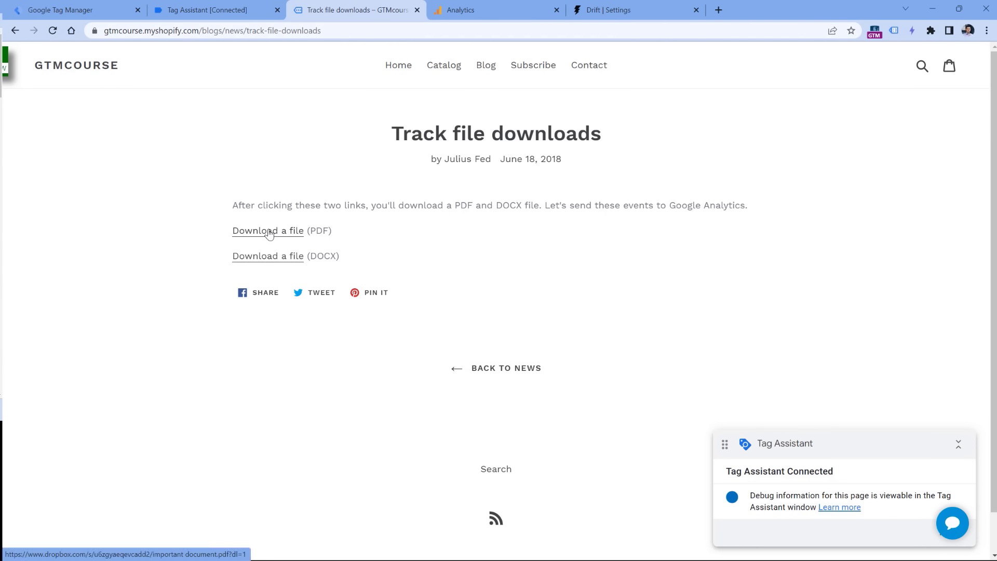
click(269, 233)
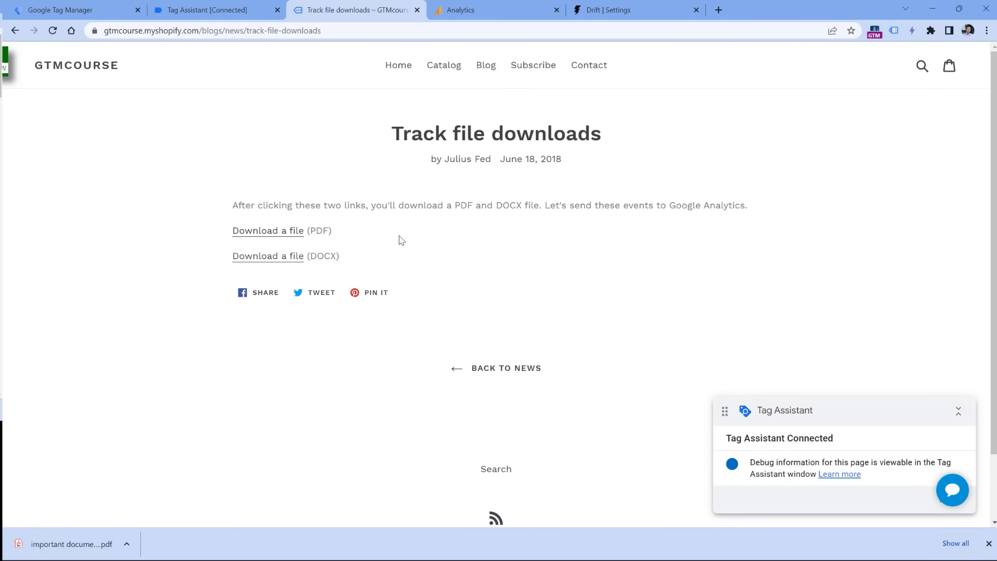
click(496, 11)
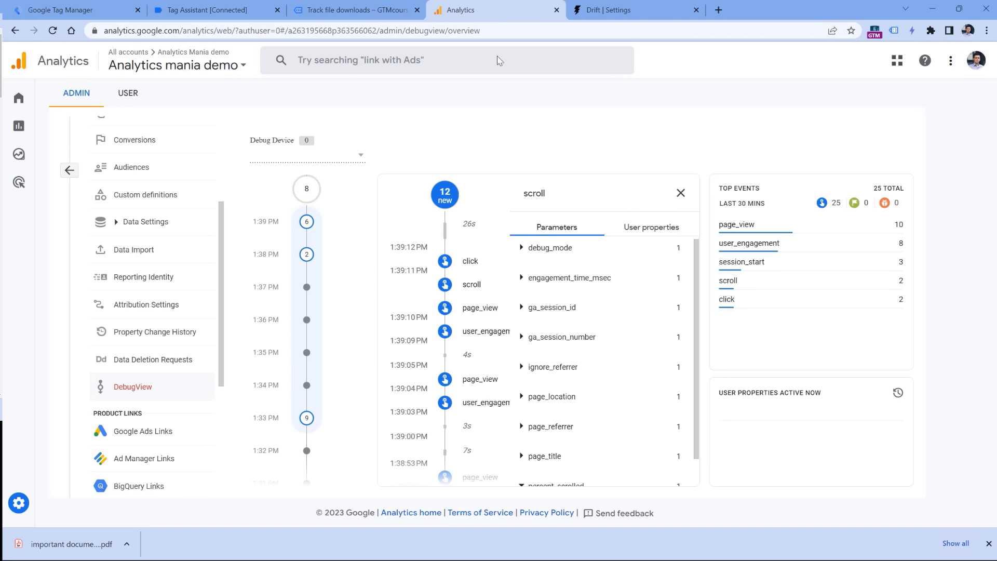
Step: Close the scroll event details and inspect the link_url parameter of the file_download event
click(681, 193)
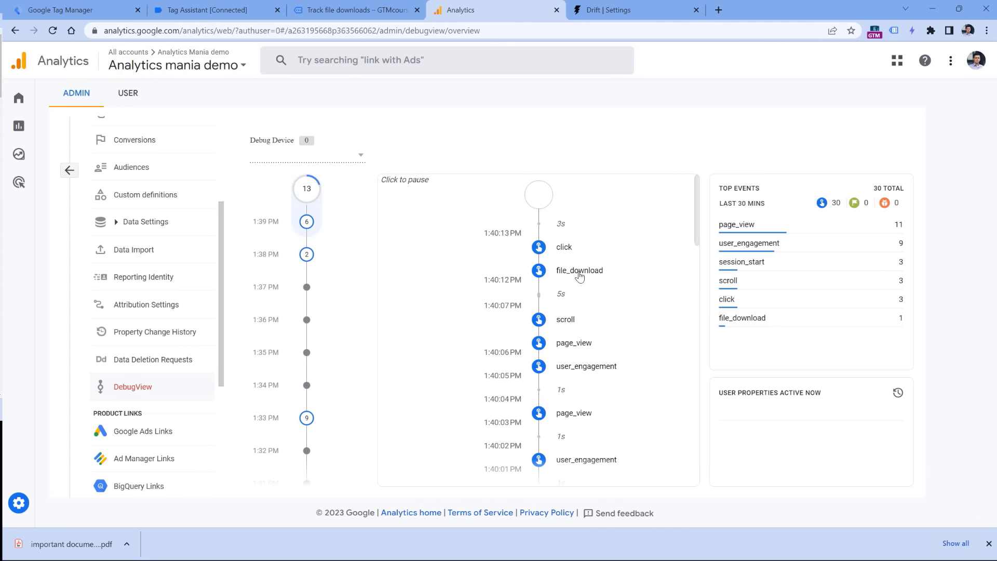
click(580, 272)
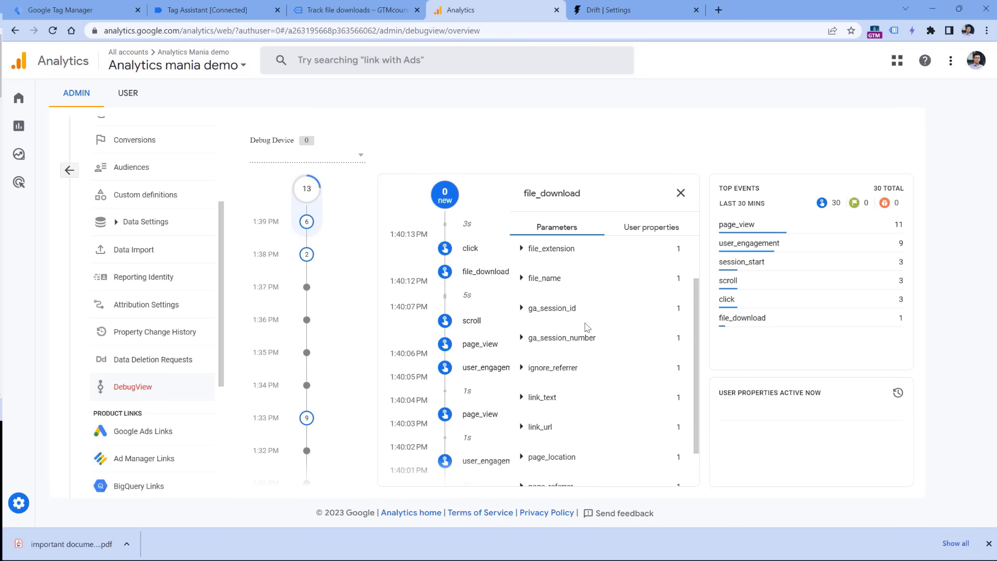
scroll(586, 327, down, 1)
click(522, 382)
click(522, 382)
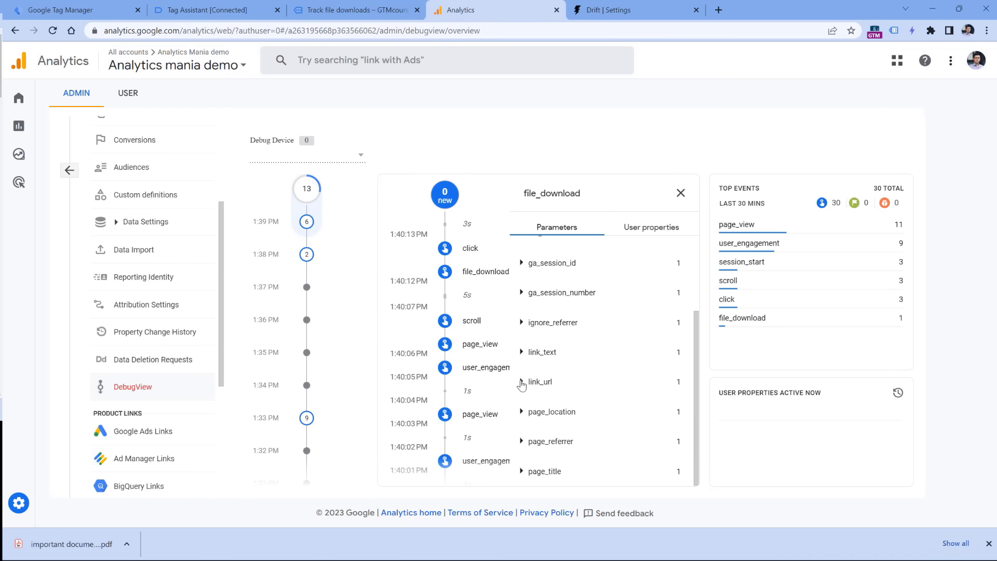
click(521, 382)
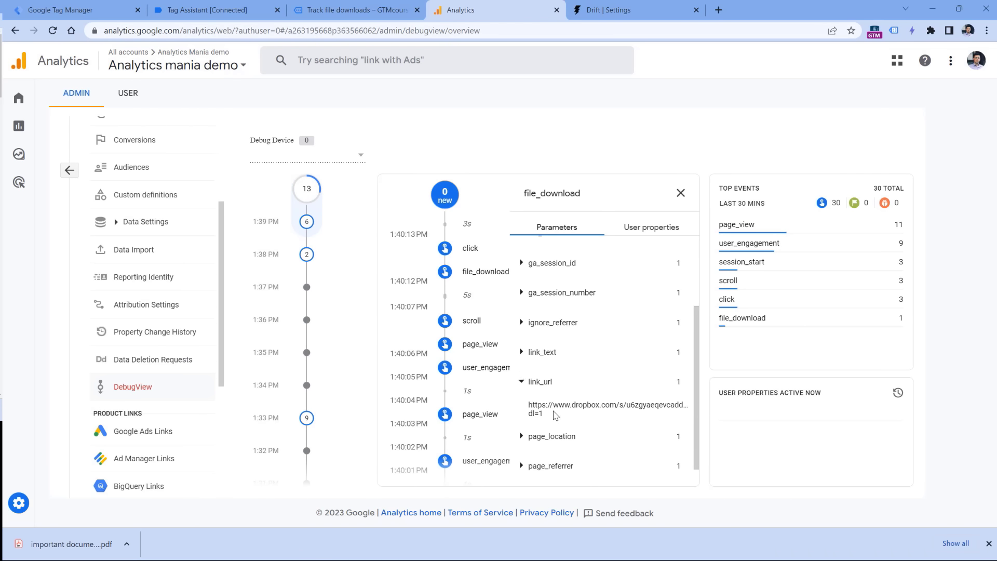
click(524, 381)
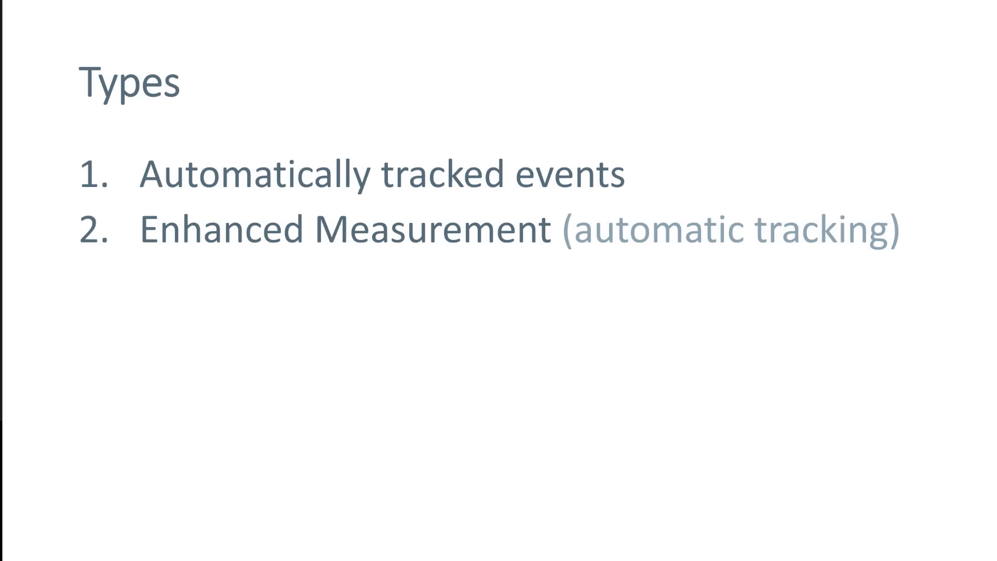
key(Right)
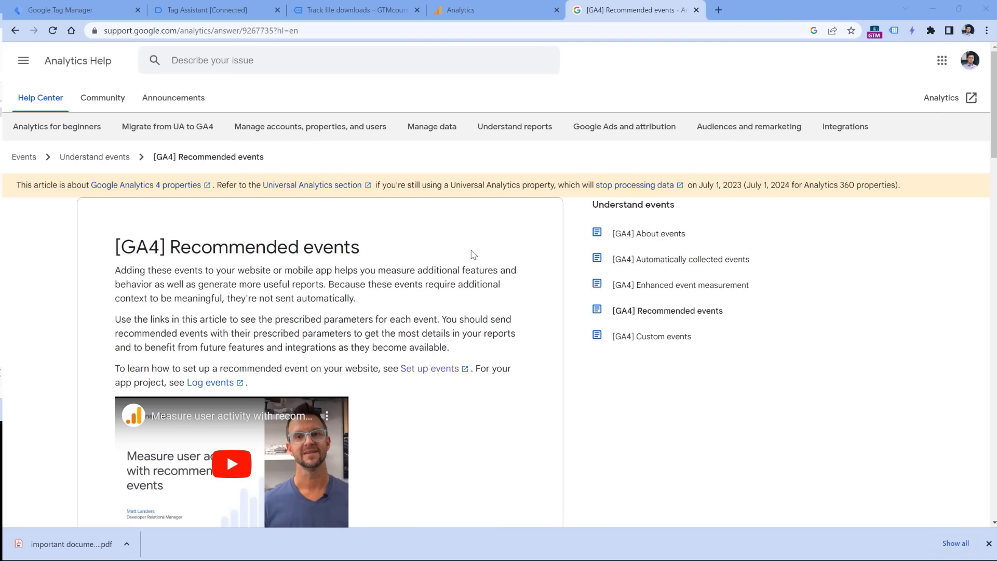
Step: Examine the GA4 recommended events article, comparing the event tables for all properties, online sales and games
scroll(258, 242, down, 15)
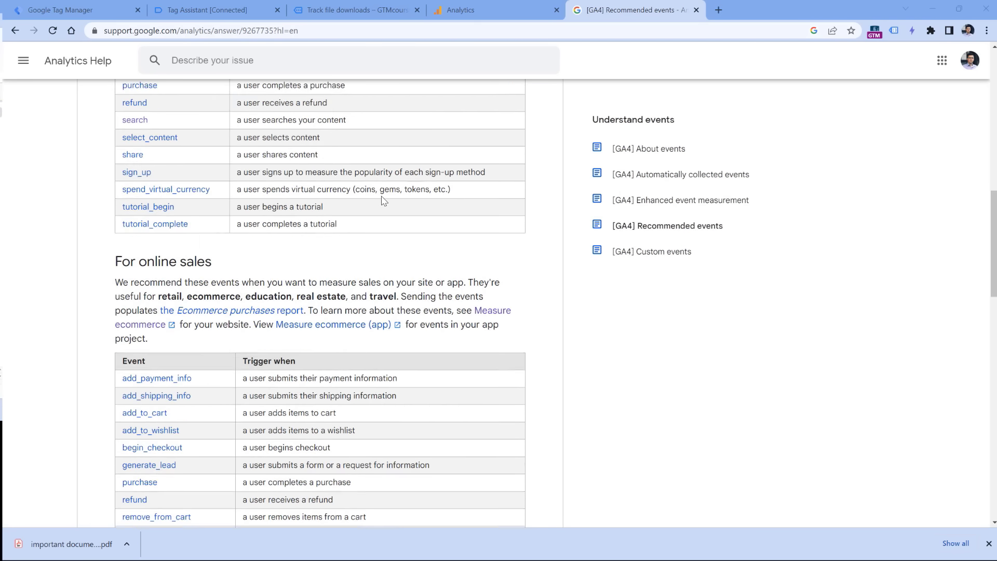
scroll(383, 200, down, 9)
scroll(387, 187, up, 5)
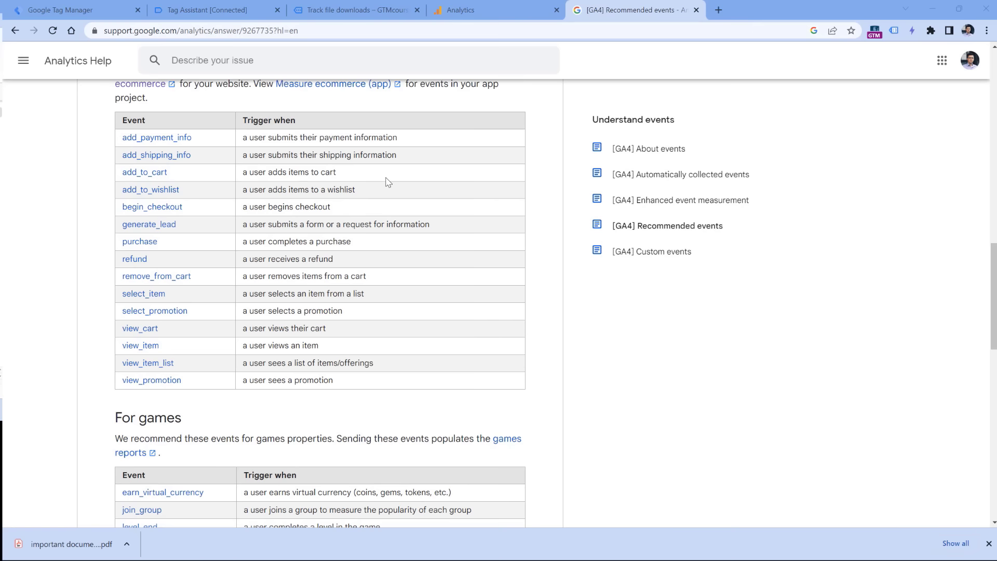
scroll(356, 221, down, 2)
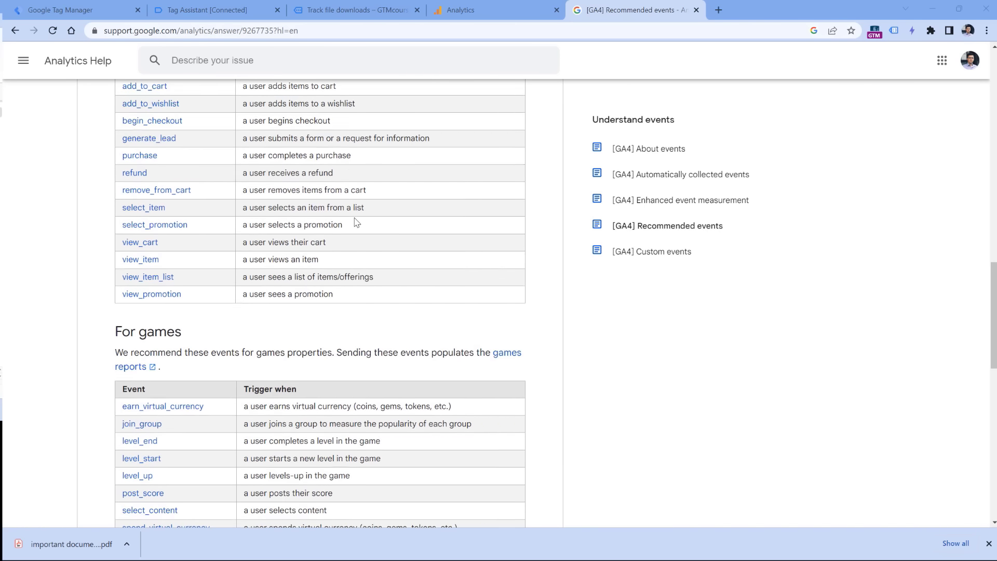
scroll(356, 222, down, 5)
scroll(282, 230, up, 5)
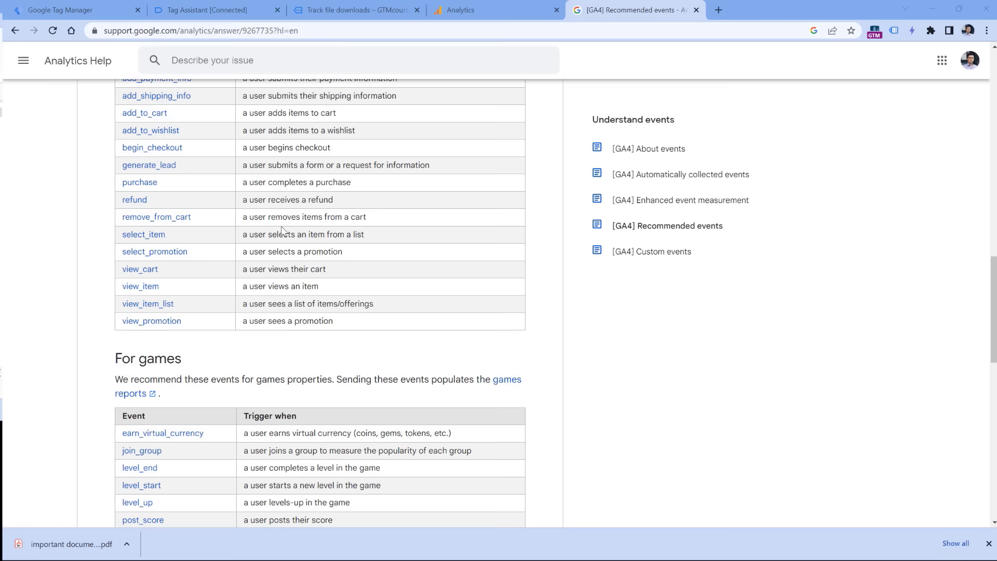
scroll(282, 230, up, 3)
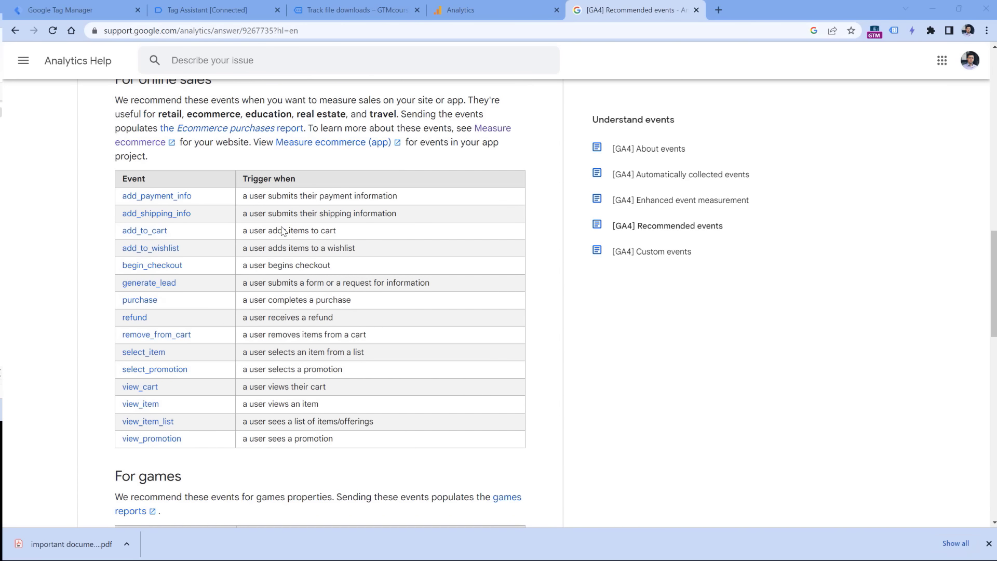
scroll(407, 208, up, 6)
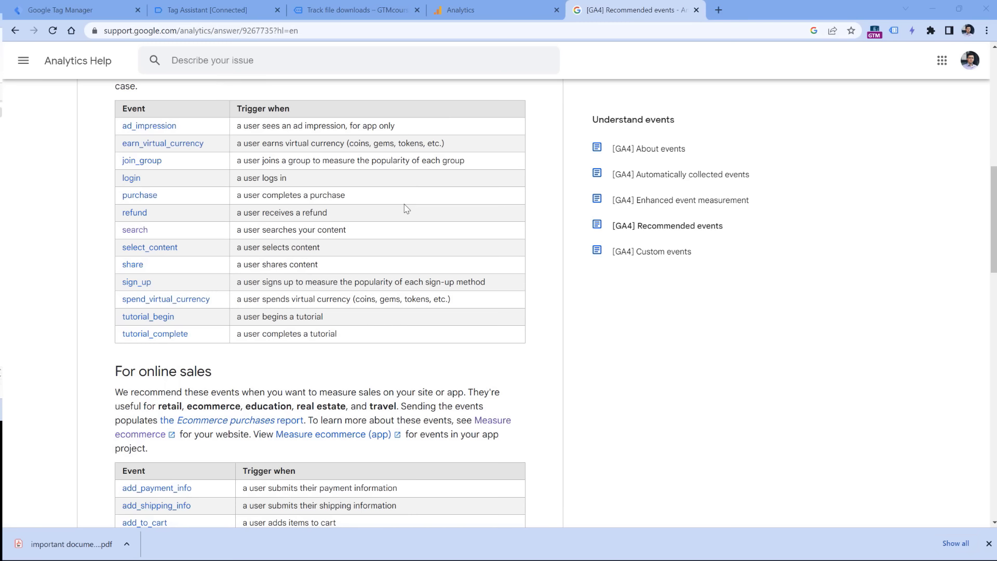
Step: Open the sign_up event reference, highlight its method parameter, and return to the recommended events list
click(135, 283)
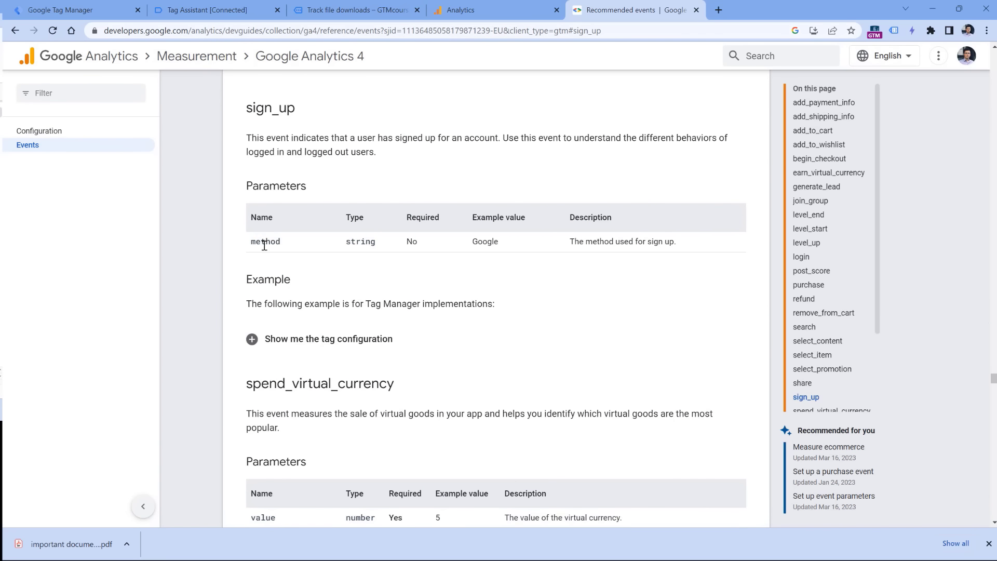
drag(283, 242, 249, 242)
key(alt+Left)
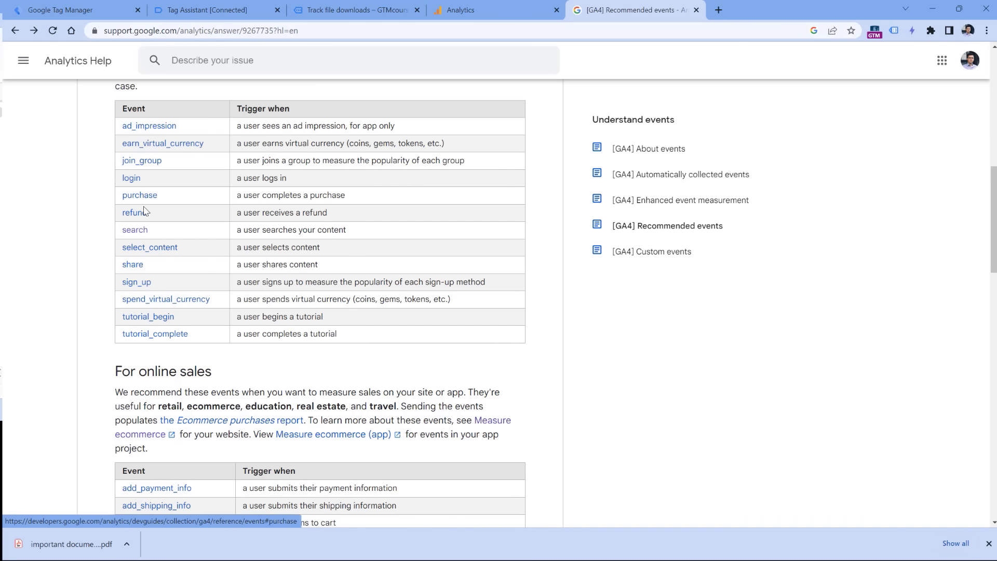
Step: Leave the recommended events article and open the Events report under Engagement in the Analytics reports
scroll(222, 218, down, 4)
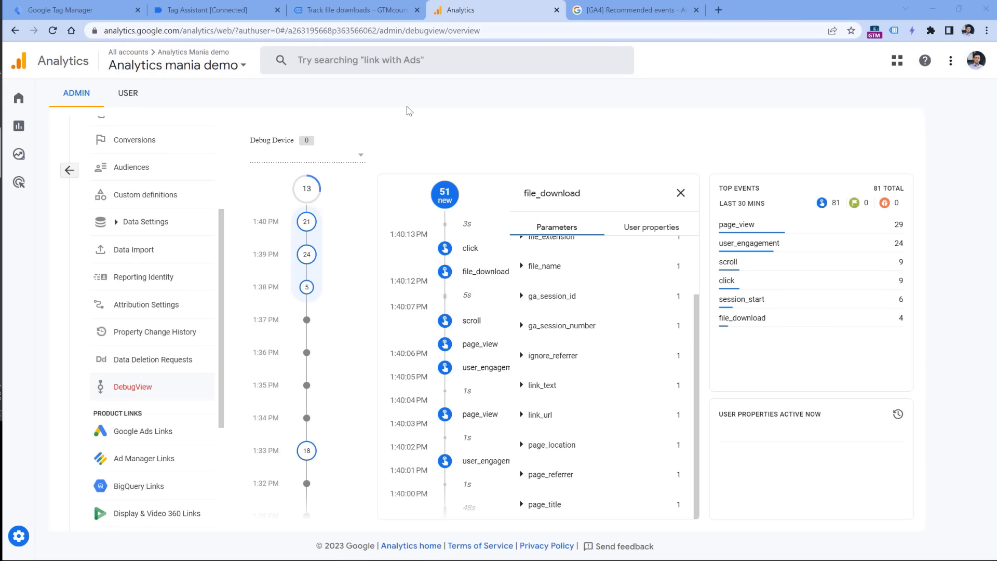
click(34, 133)
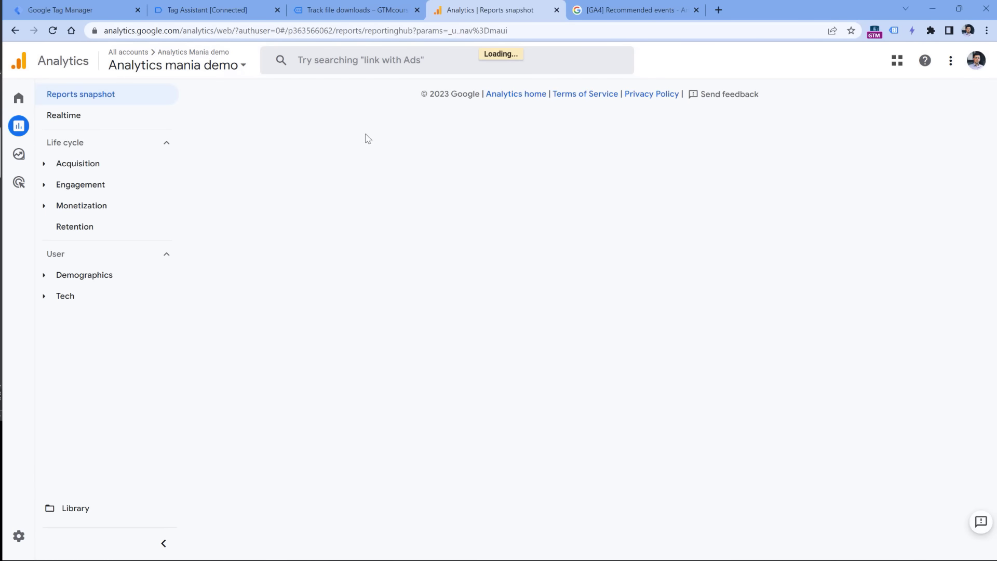
mouse_move(19, 129)
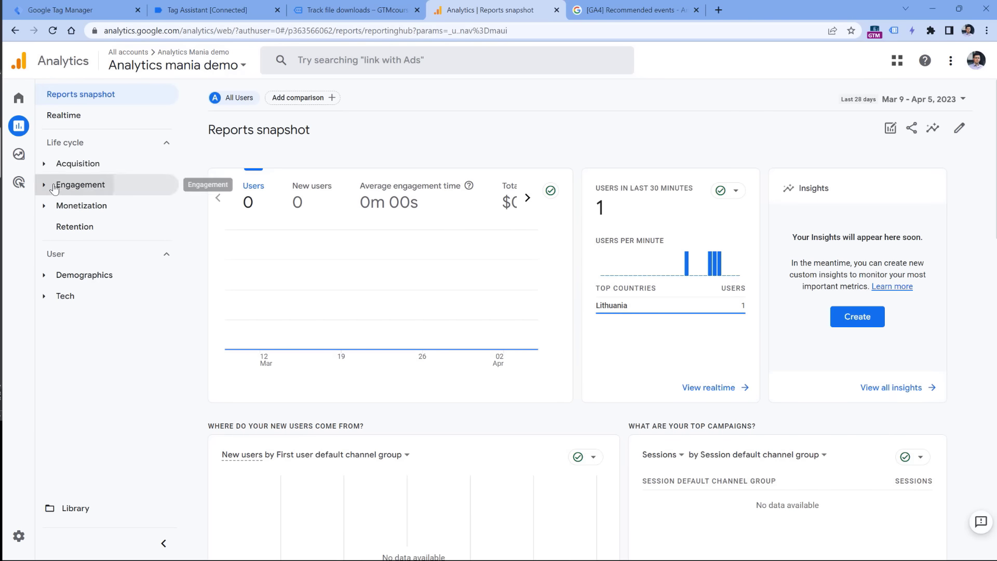
click(68, 186)
click(77, 227)
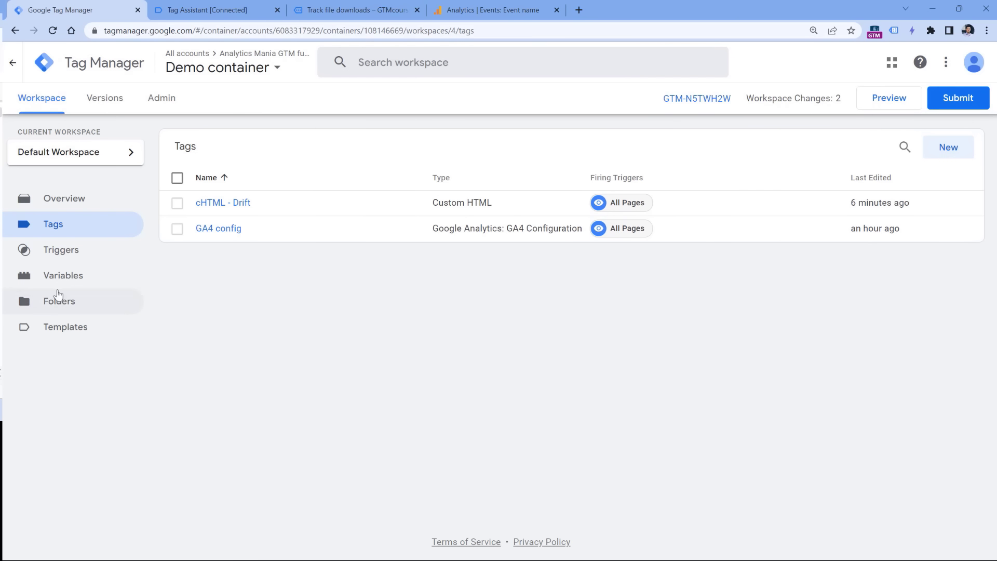
Step: Start a new trigger in Tag Manager's Demo container and review the available trigger types
click(62, 252)
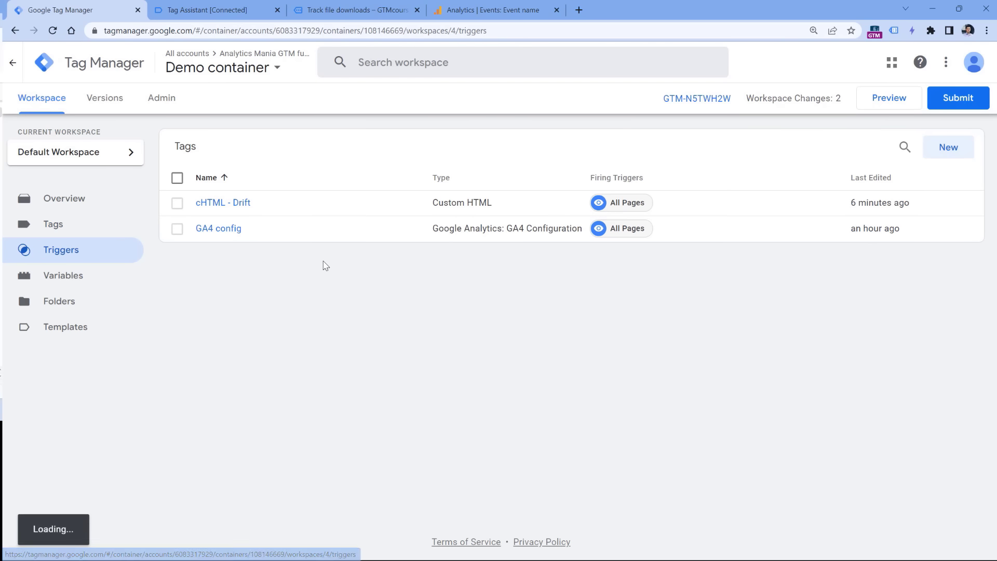
click(945, 150)
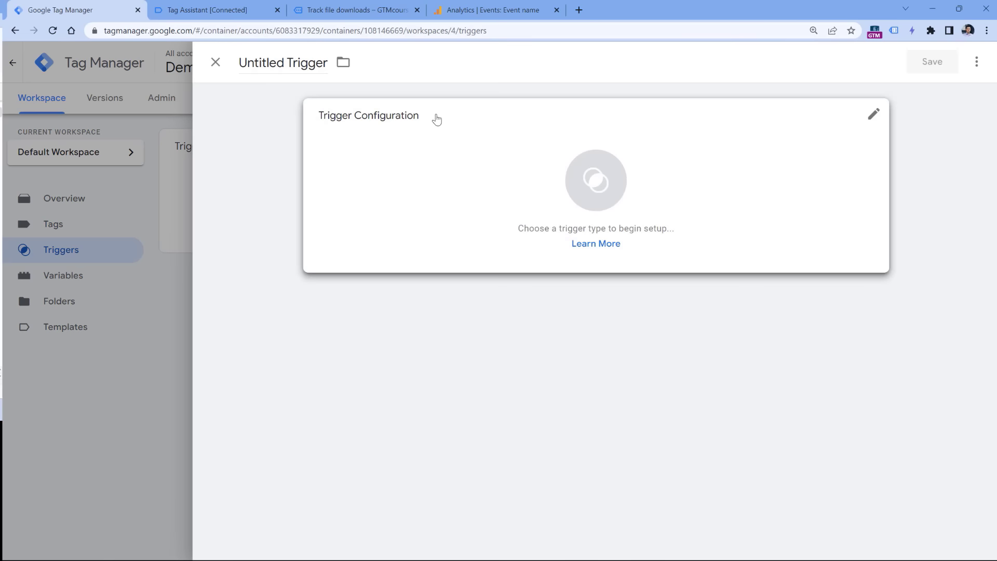
click(449, 190)
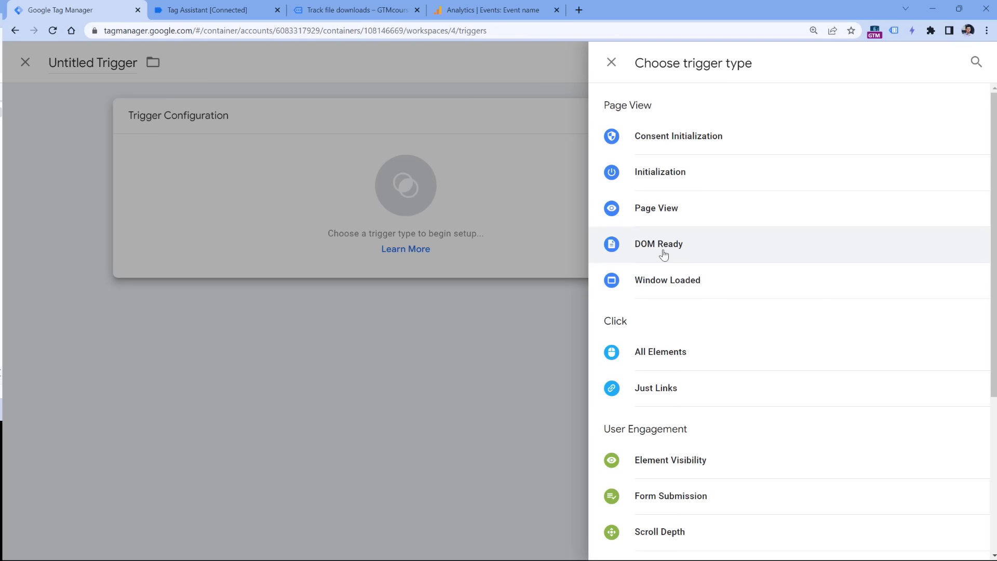
scroll(663, 244, down, 1)
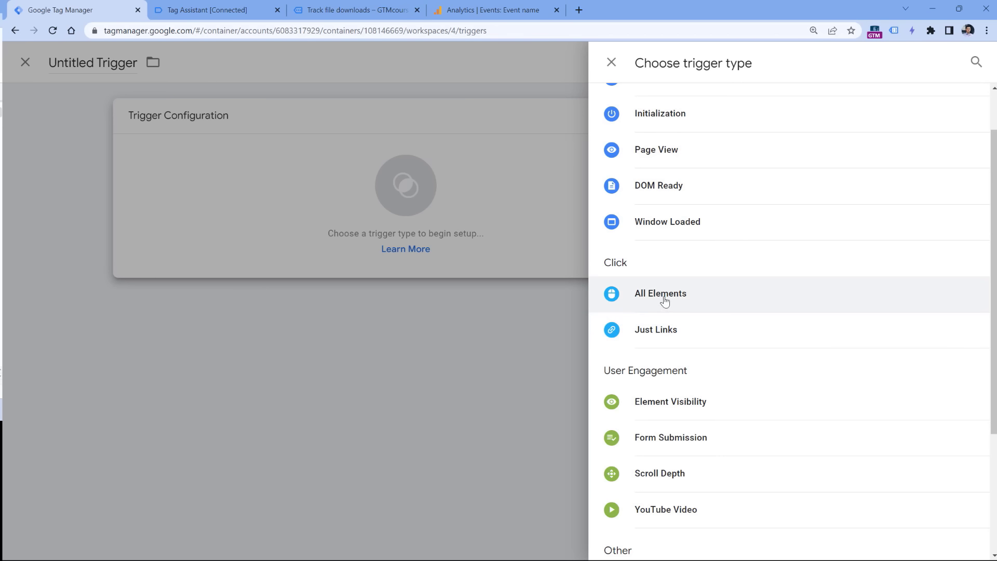
scroll(678, 270, down, 2)
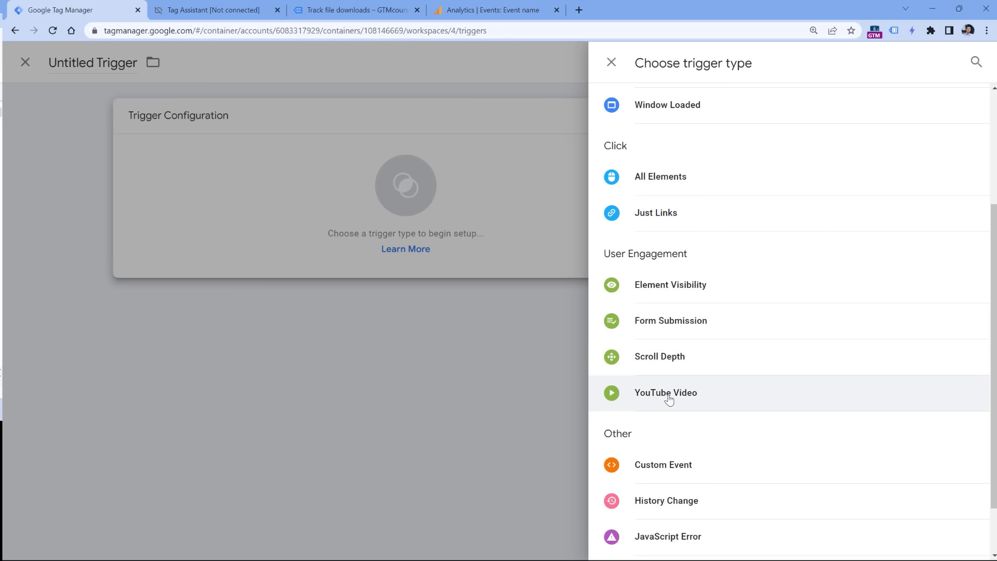
scroll(699, 377, down, 2)
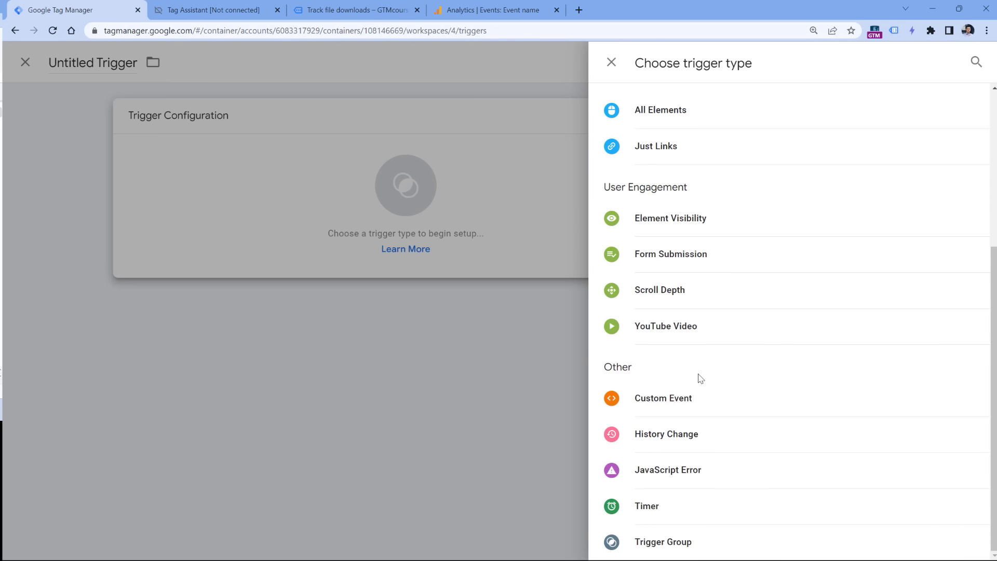
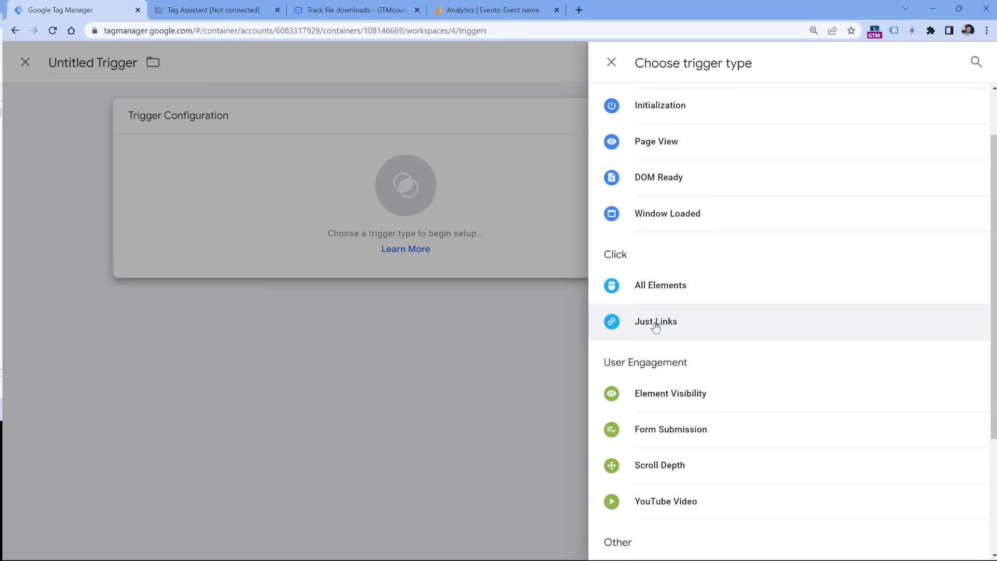
Step: Set the trigger type to Click - Just Links for all link clicks, name it "All link clicks" and save it
click(655, 326)
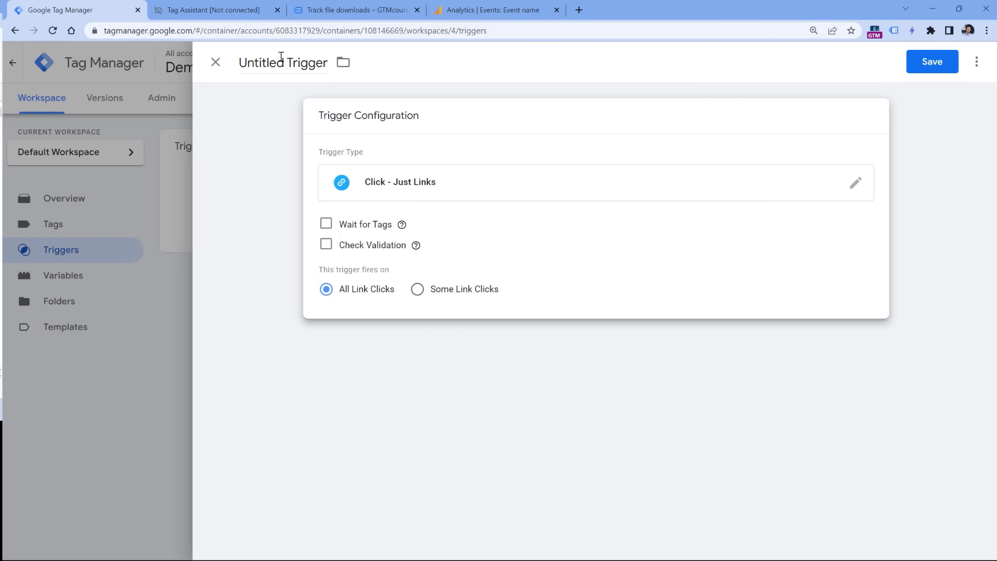
click(283, 63)
text(Al)
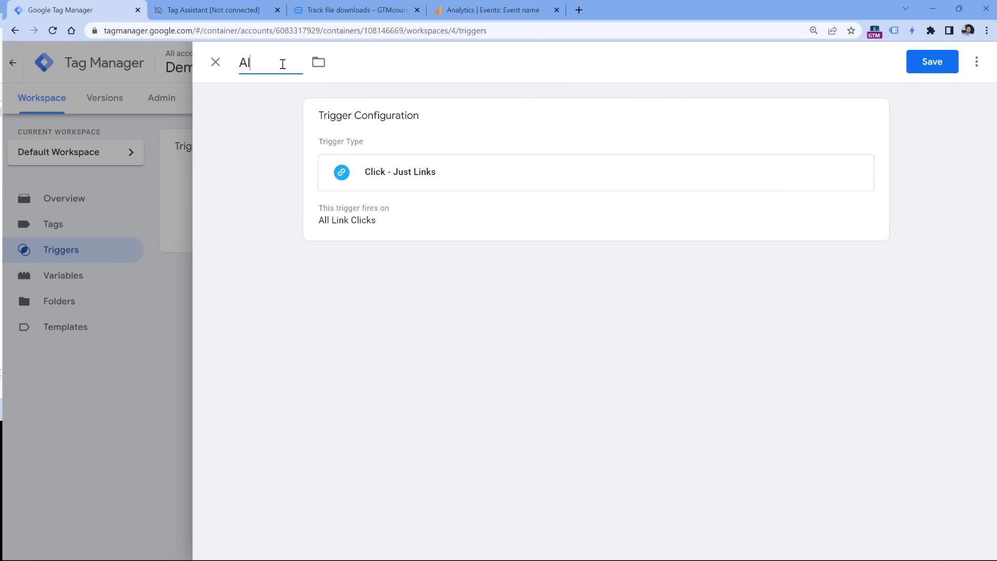
text(l link clicks)
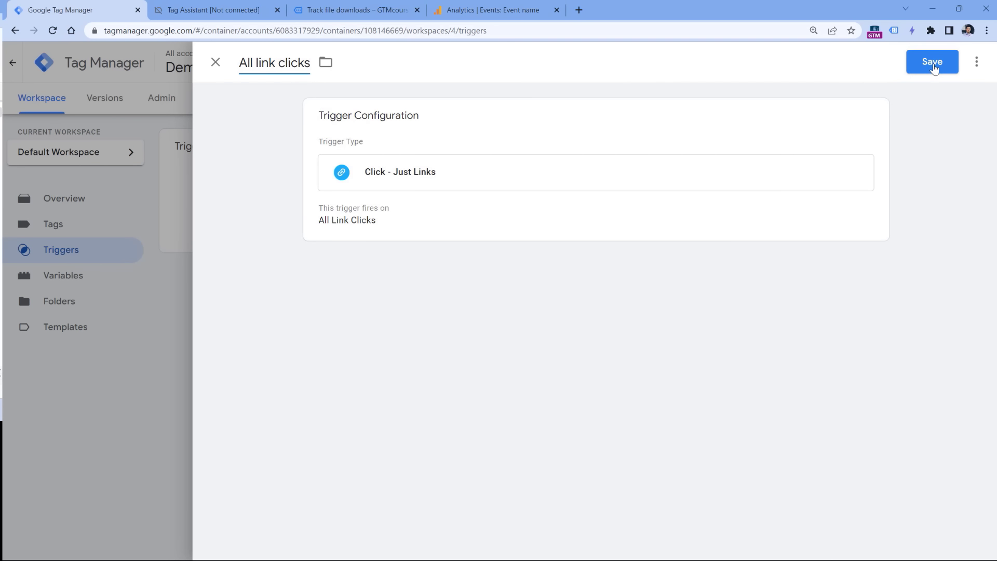
click(932, 66)
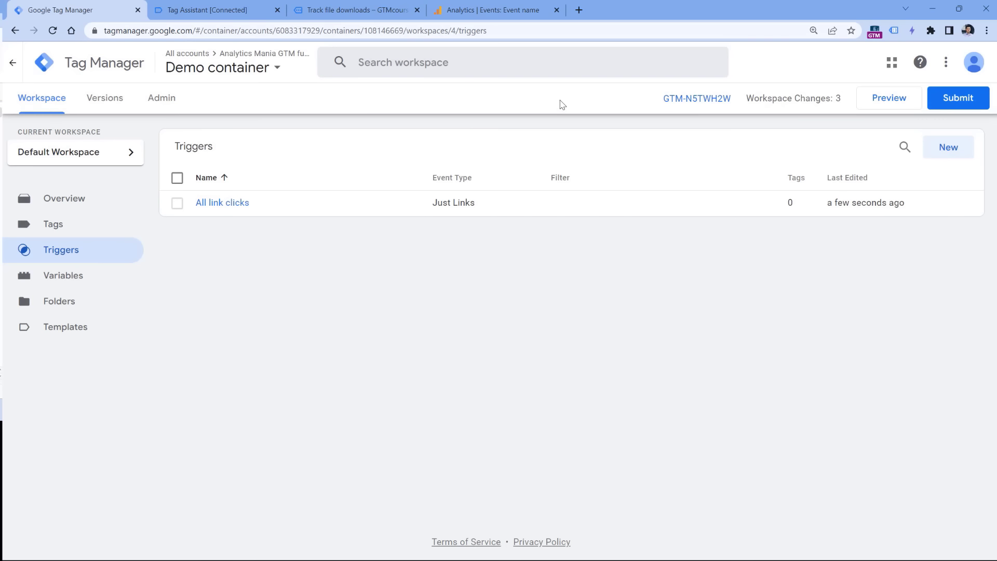
Step: Preview the container, continue past the Tag Assistant connection message and switch to the GTMcourse store page
click(891, 102)
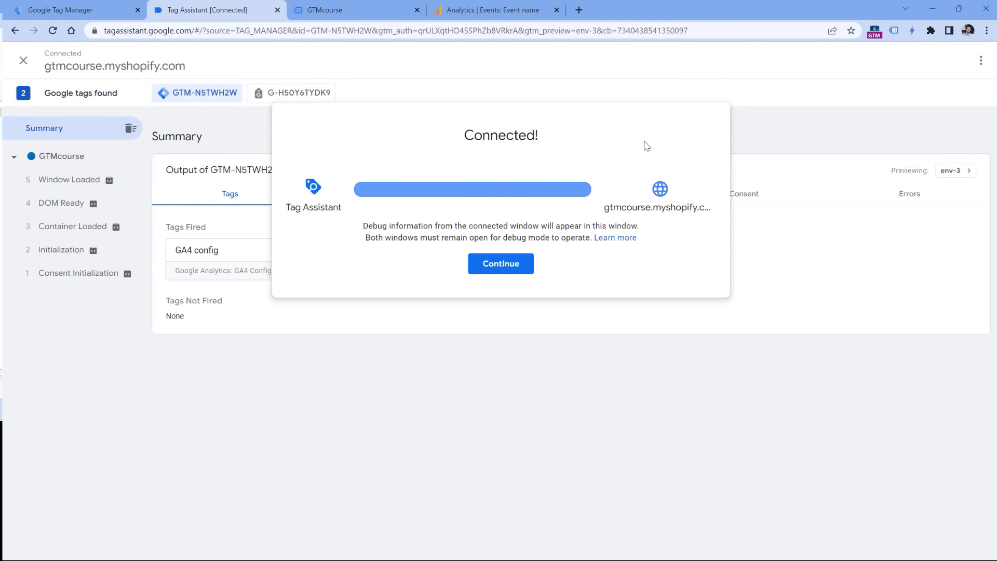
click(499, 263)
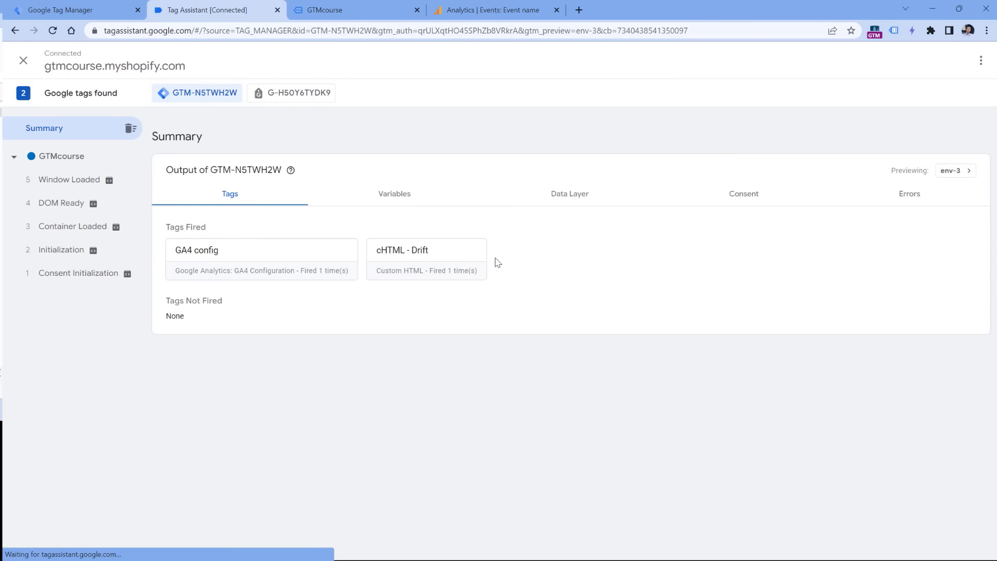
click(357, 6)
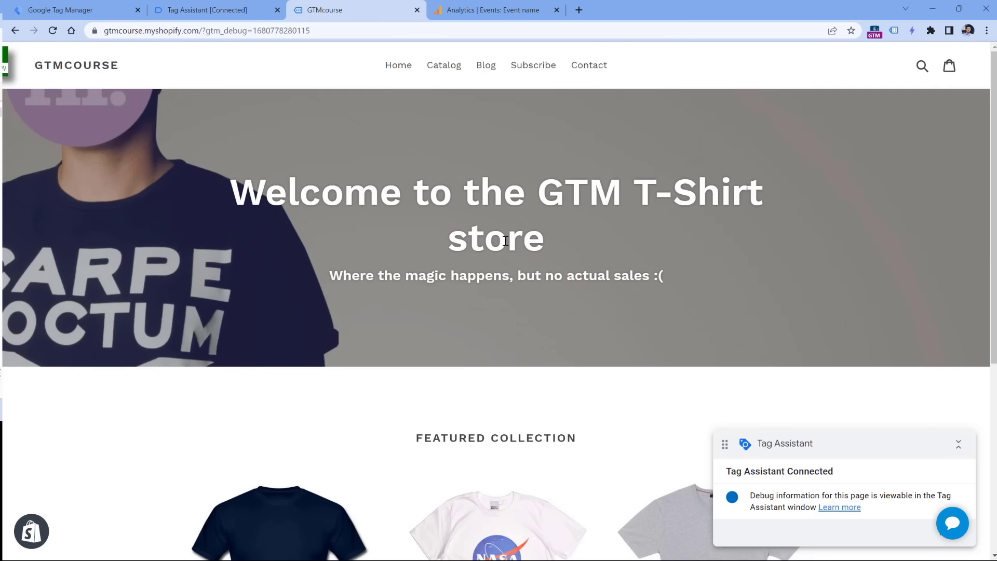
Step: Open the store's Home, Catalog and Blog links in separate browser tabs and close those extra tabs
ctrl+click(396, 66)
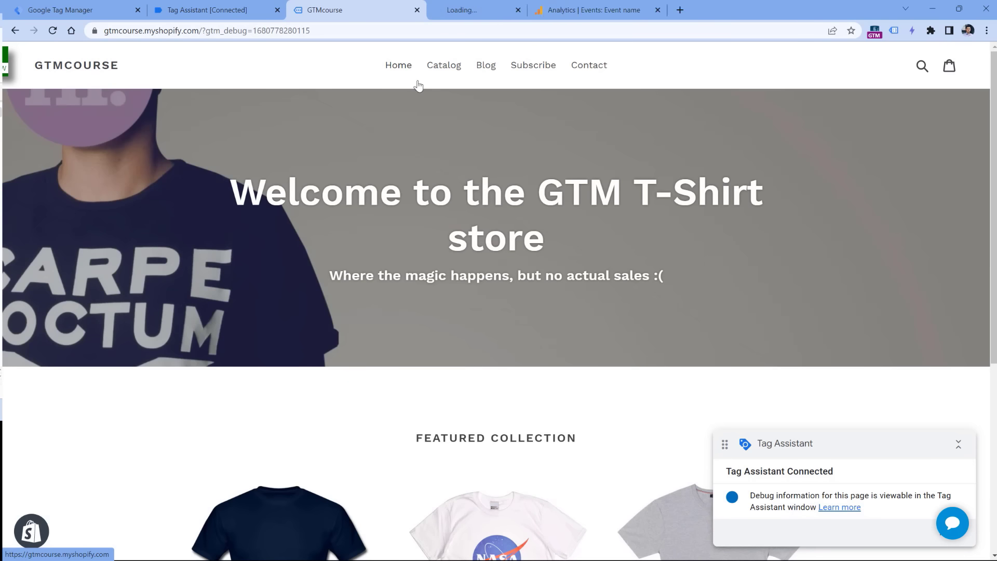
ctrl+click(451, 72)
ctrl+click(489, 68)
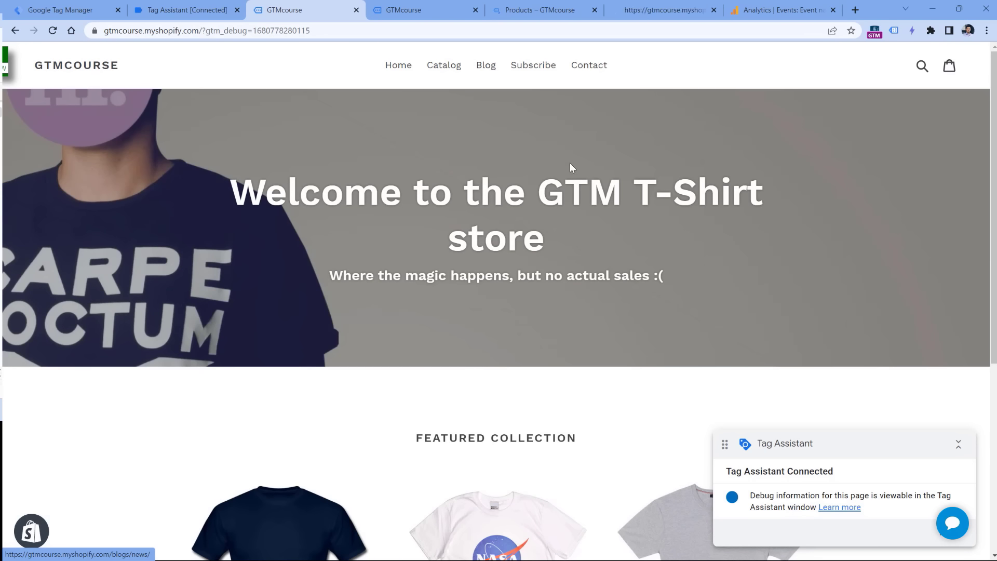
click(476, 9)
click(476, 10)
click(476, 10)
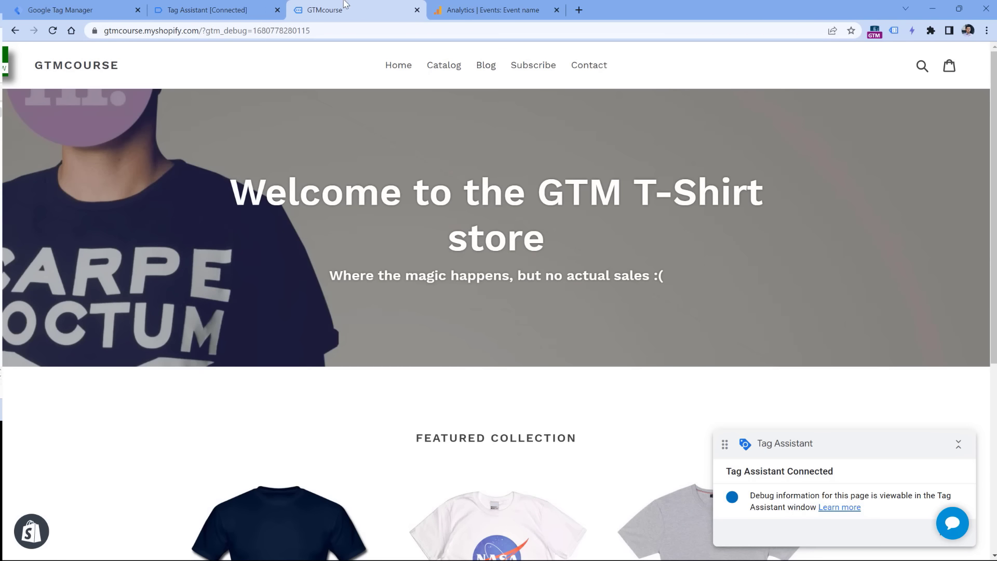
Step: Switch to Tag Assistant and examine which tags fired on Link Click events 6 to 11 of the first GTMcourse page
click(207, 10)
scroll(111, 283, down, 8)
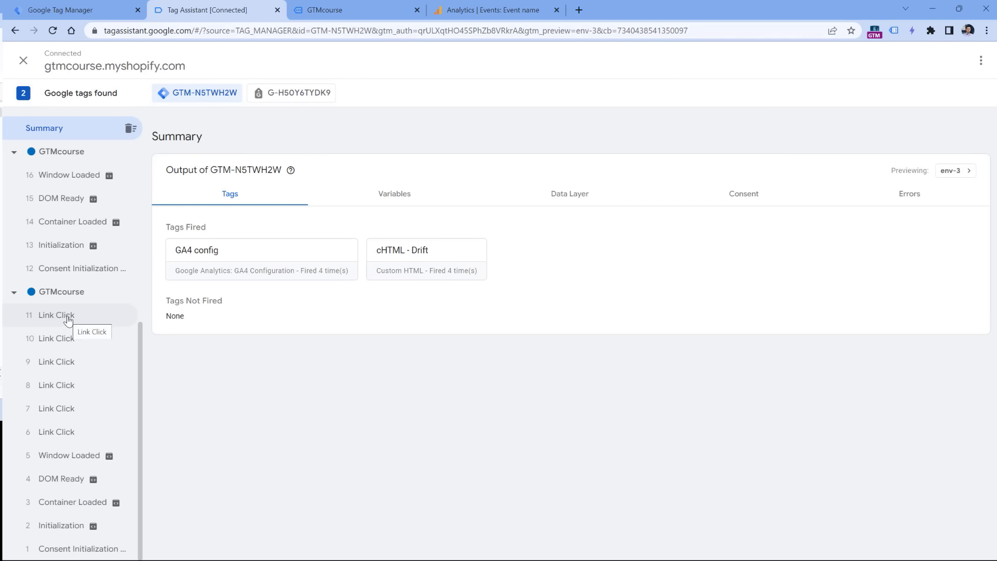
click(64, 435)
click(67, 386)
click(66, 341)
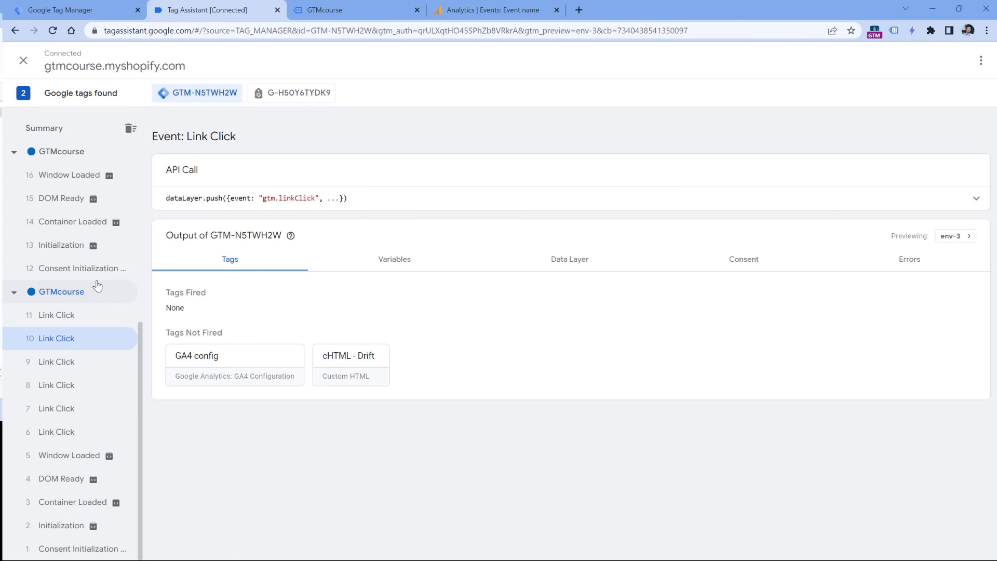
click(61, 410)
click(58, 370)
click(61, 317)
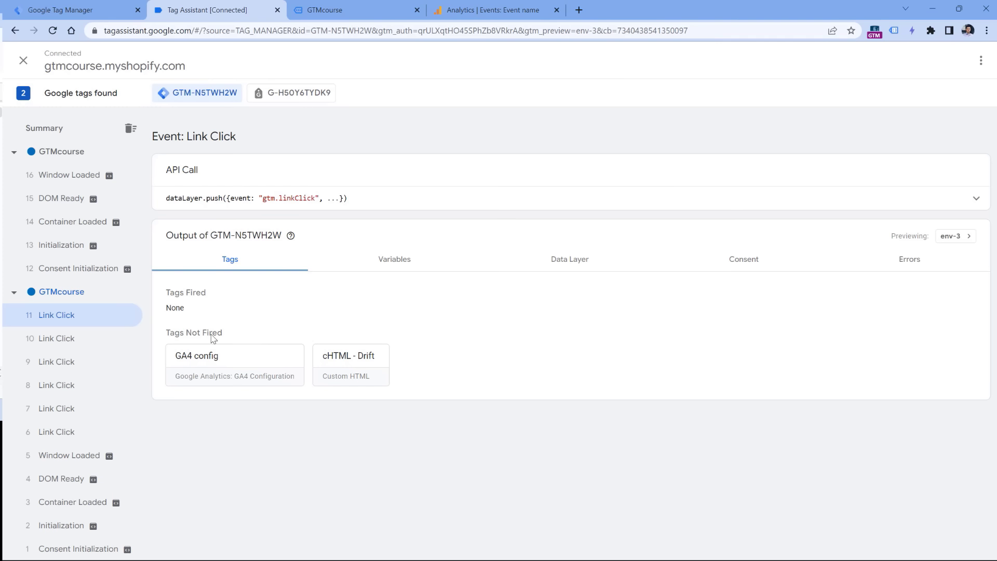
click(61, 409)
click(63, 387)
click(66, 363)
click(68, 340)
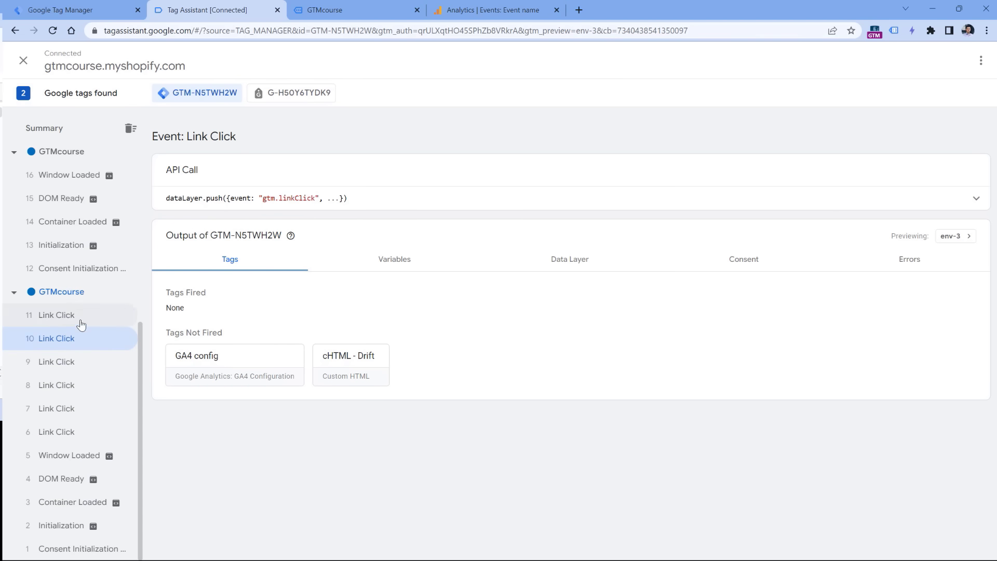
click(78, 316)
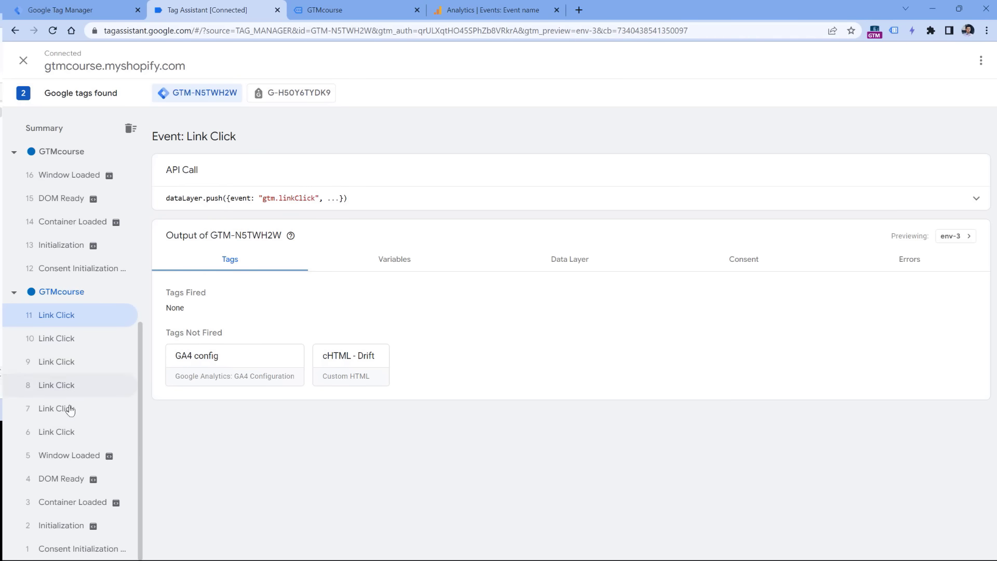
Step: Inspect the variables and data layer of Link Click event 6, highlighting its elementUrl value
click(68, 431)
click(396, 261)
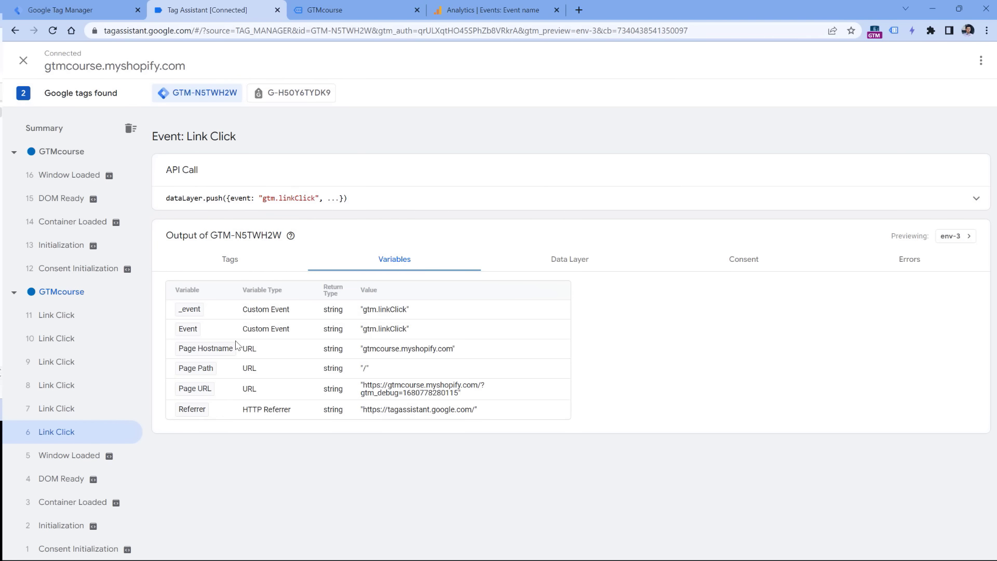
click(571, 263)
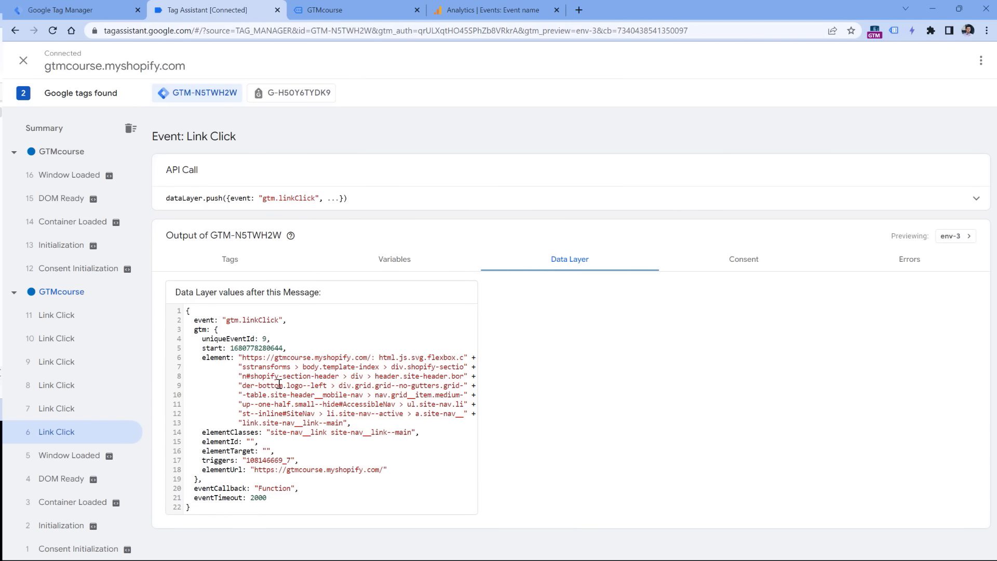
drag(254, 470, 383, 469)
Step: Inspect the data layer of Link Click event 8, highlighting its elementUrl and elementText values, and view its variables
click(64, 386)
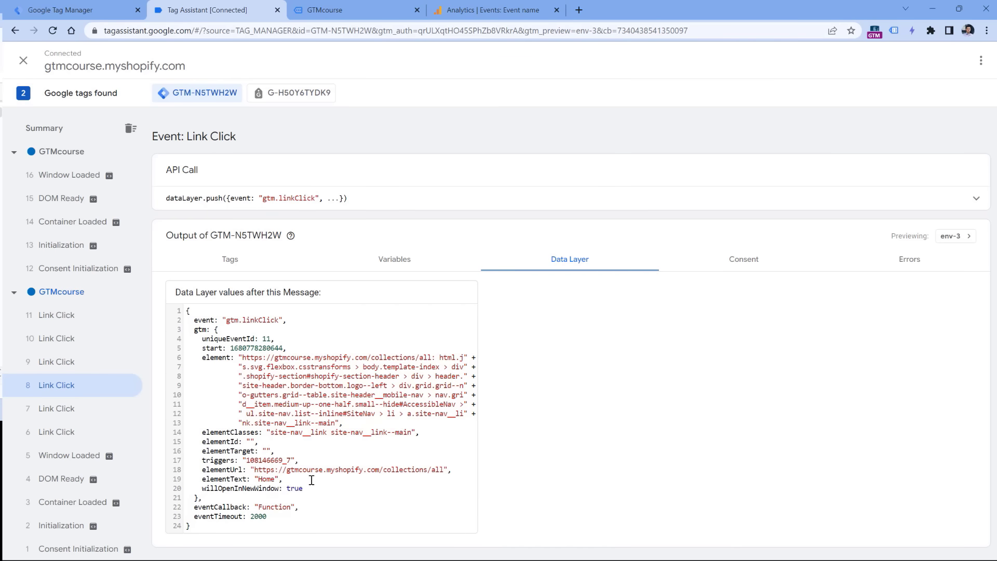
drag(253, 470, 444, 469)
click(350, 494)
double_click(266, 477)
drag(254, 478, 279, 478)
click(401, 258)
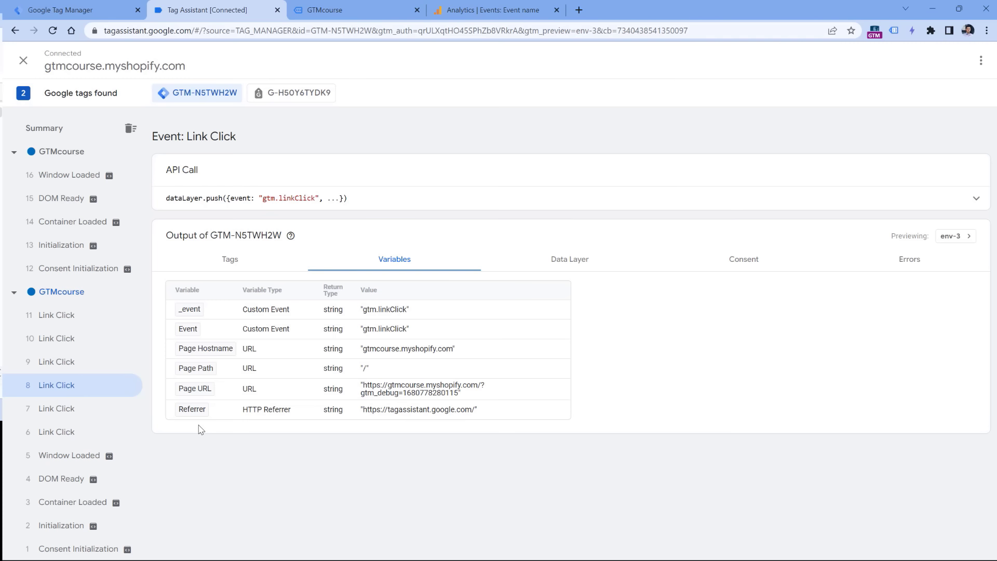
Step: Enable Tag Manager's built-in variables Click Element, Click Classes, Click ID, Click Target, Click URL and Click Text
click(75, 12)
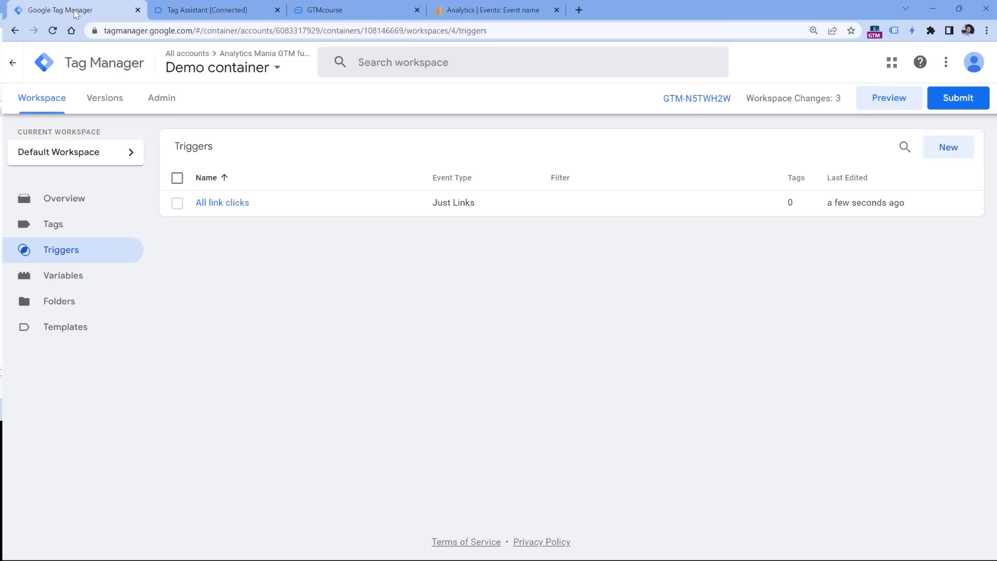
click(63, 280)
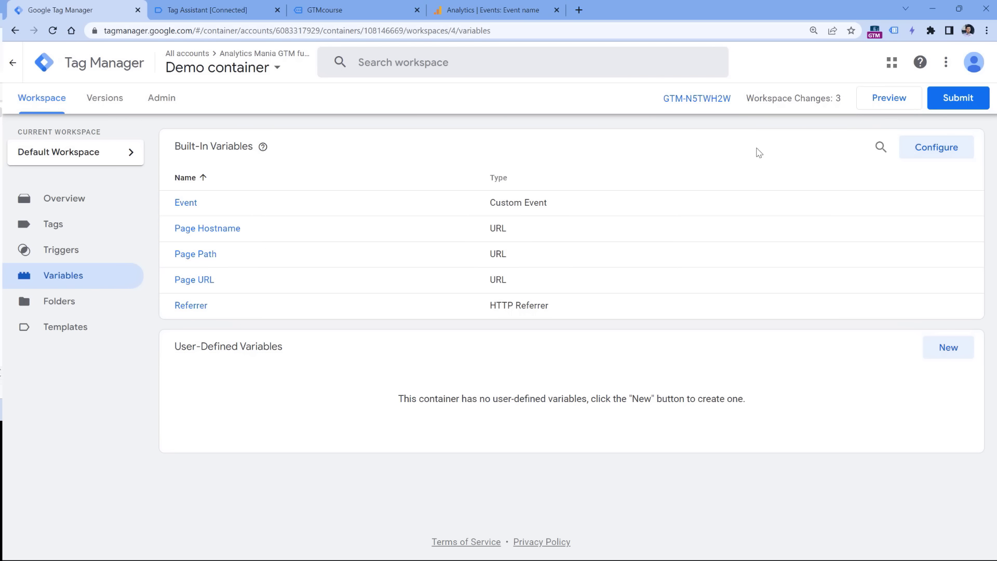
click(942, 150)
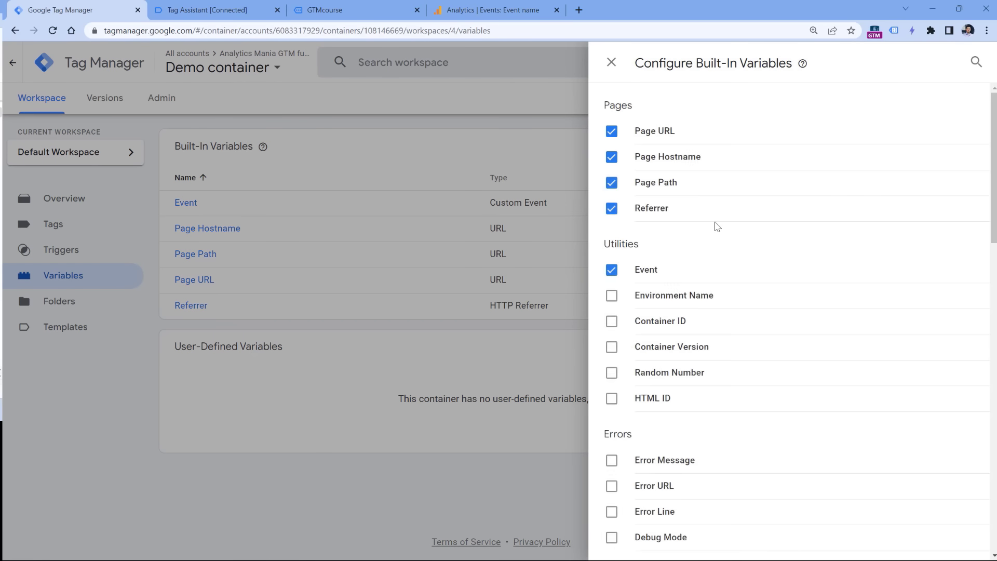
scroll(714, 225, down, 6)
click(612, 306)
click(612, 332)
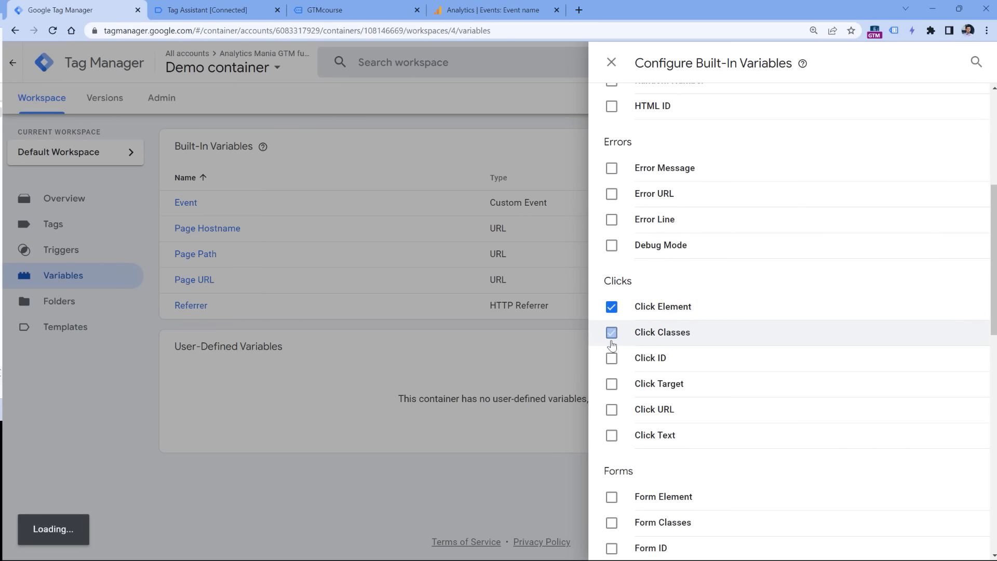
click(612, 358)
click(612, 383)
click(612, 410)
click(612, 435)
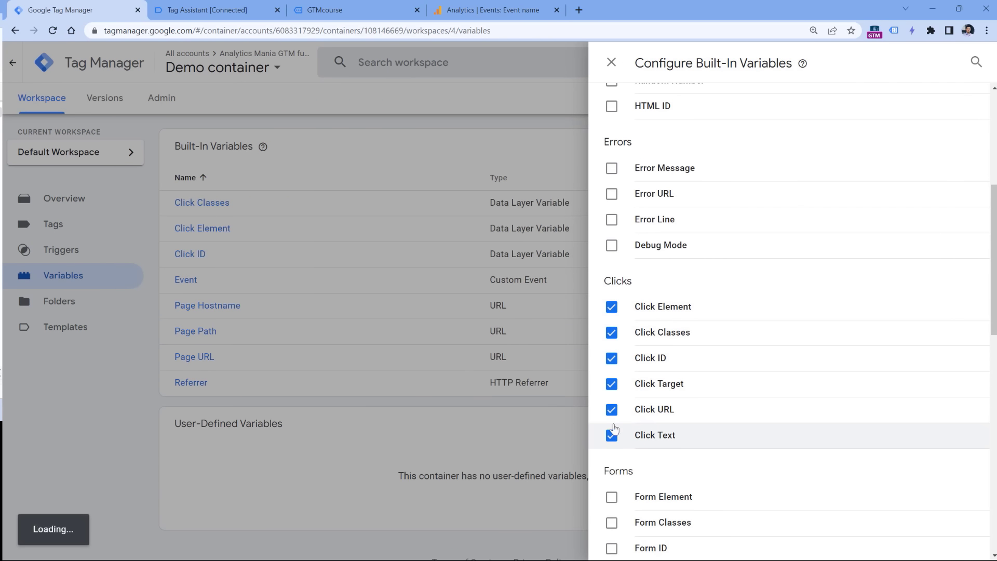
Step: Restart preview mode for the container with the enabled click variables and switch to the GTMcourse store page
click(611, 62)
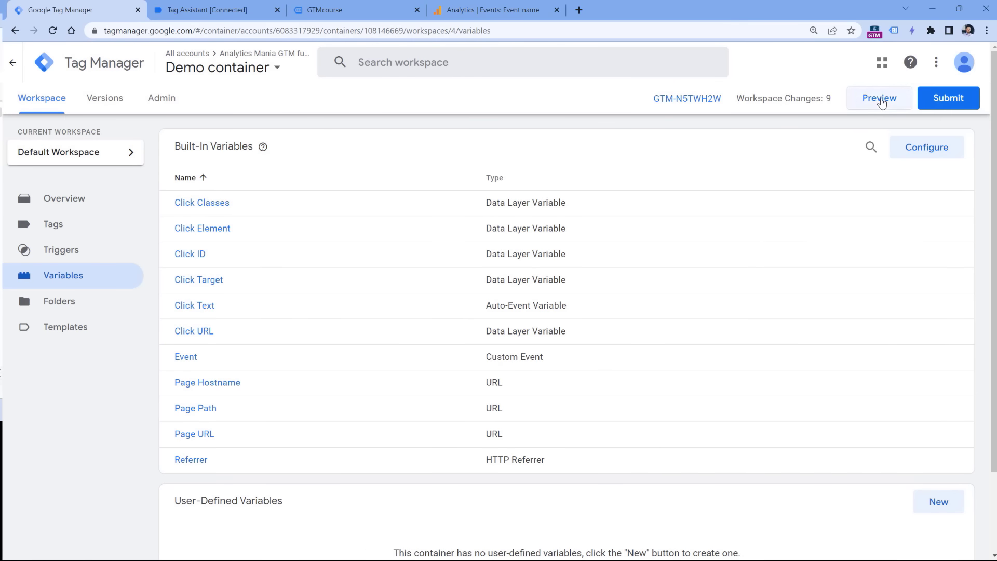
click(883, 98)
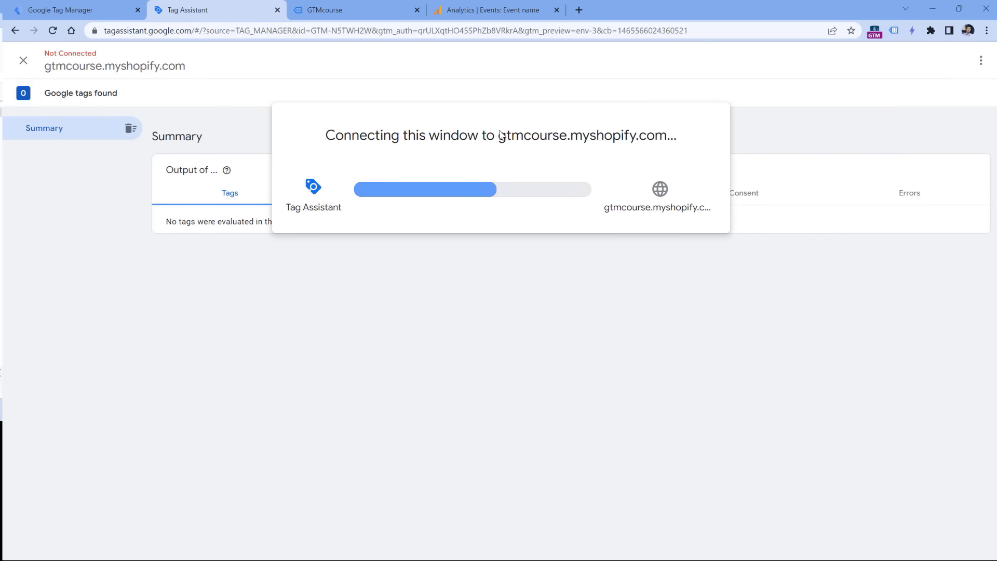
click(363, 7)
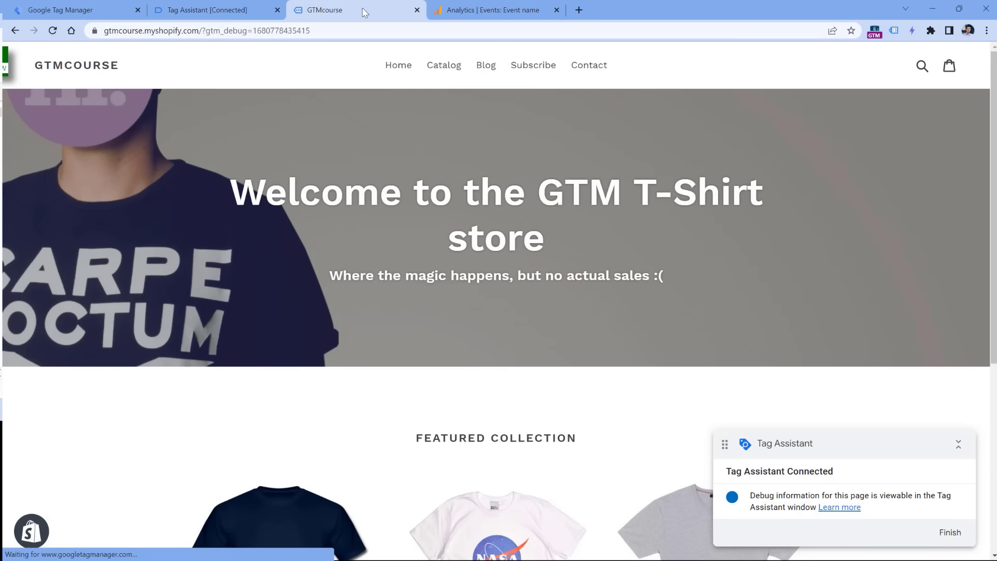
Step: Open the store's Catalog, Blog and Subscribe menu links in new tabs and close those tabs
ctrl+click(445, 72)
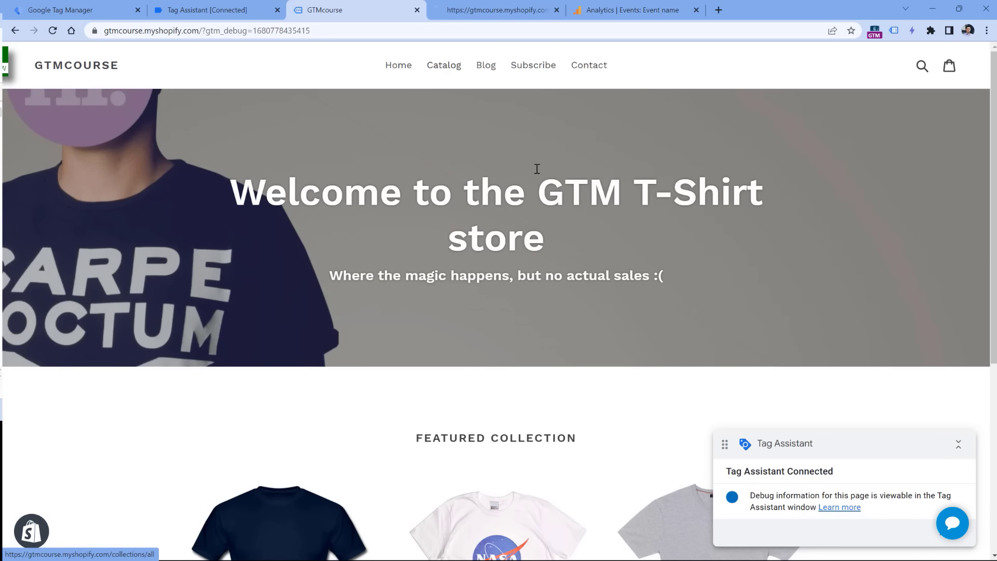
ctrl+click(485, 67)
ctrl+click(533, 67)
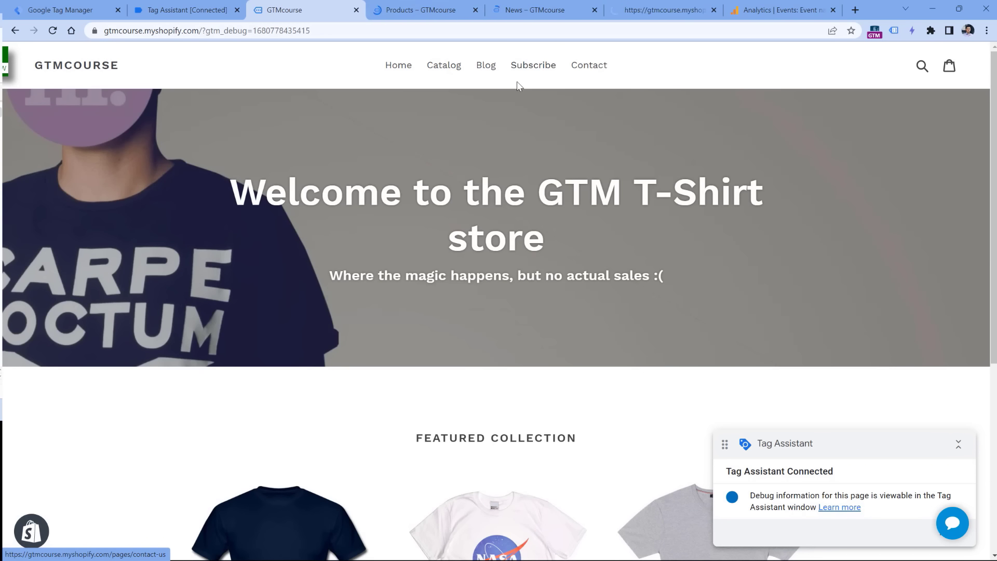
click(475, 9)
click(475, 9)
click(475, 10)
Step: Switch to Tag Assistant and inspect the variables of Link Click event 6, highlighting the Click Text and Click URL values
click(171, 10)
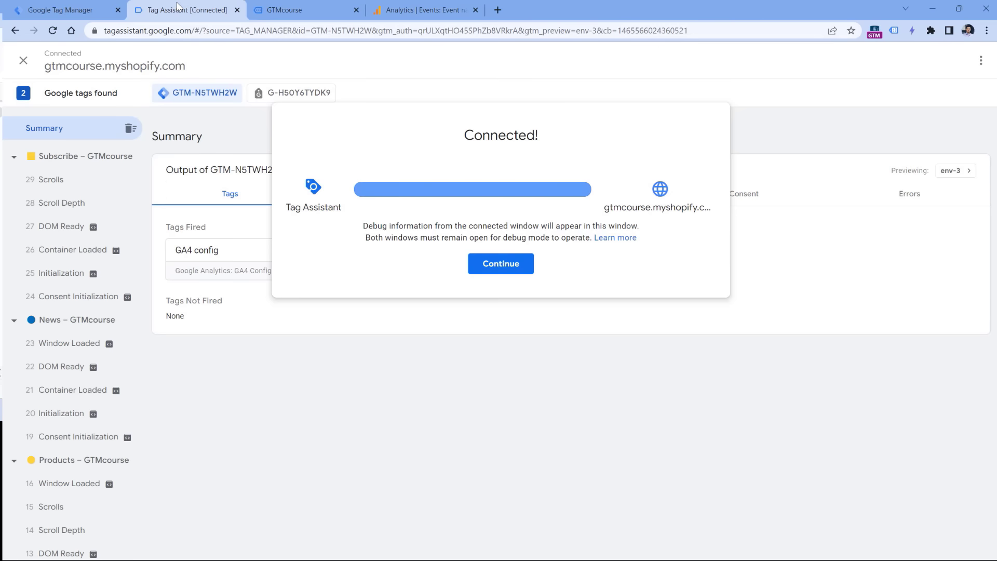
click(483, 263)
scroll(119, 316, down, 7)
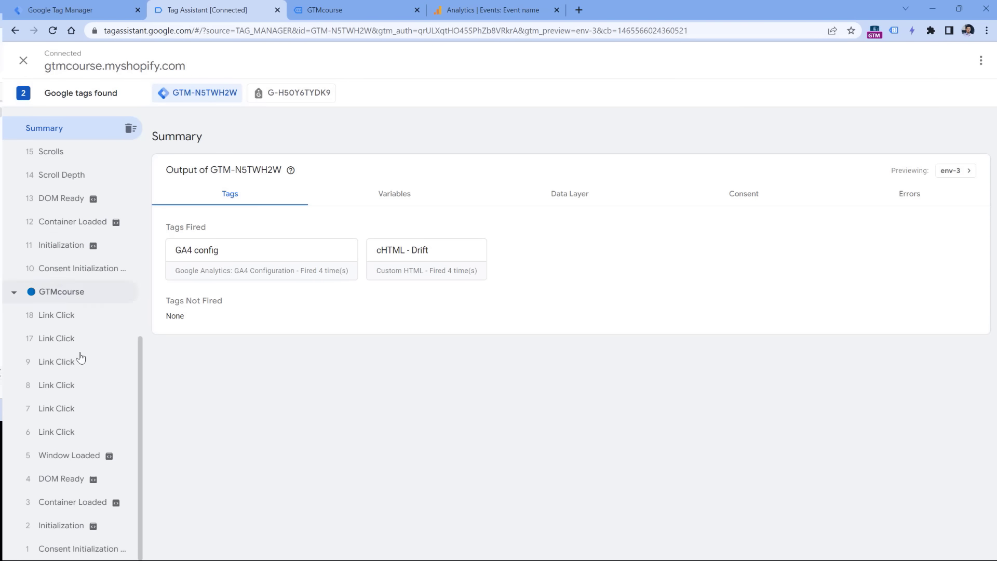
click(66, 432)
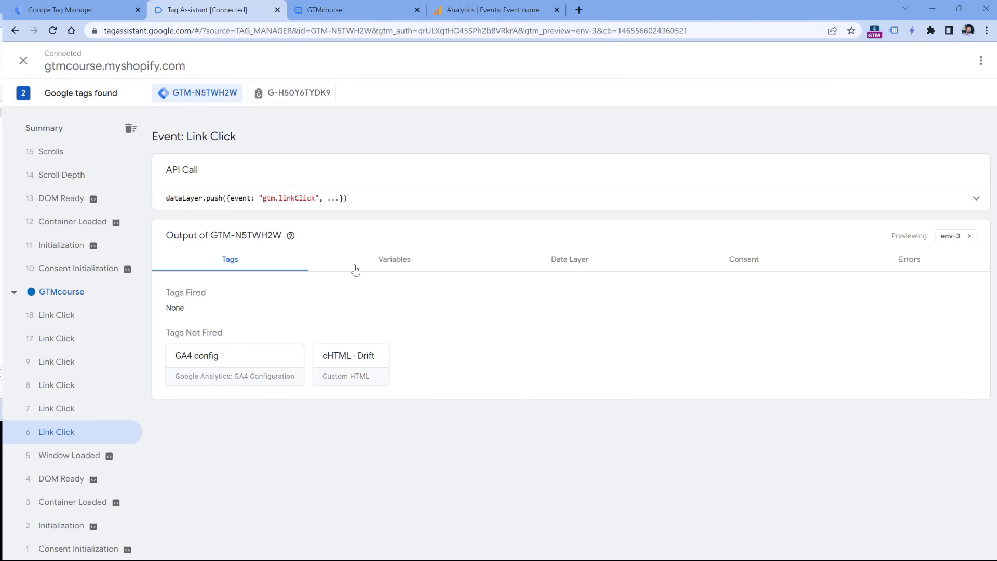
click(398, 260)
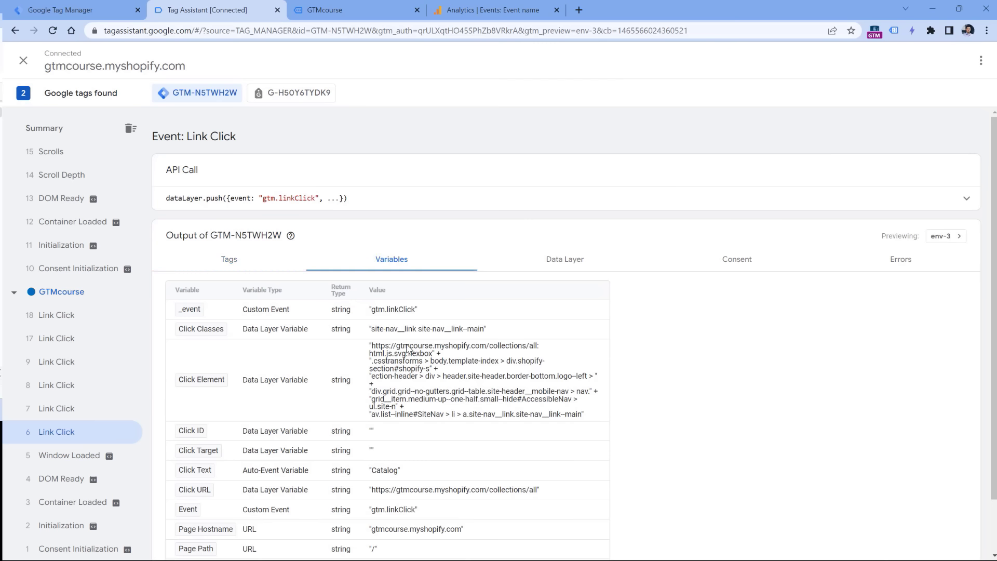
scroll(408, 332, down, 1)
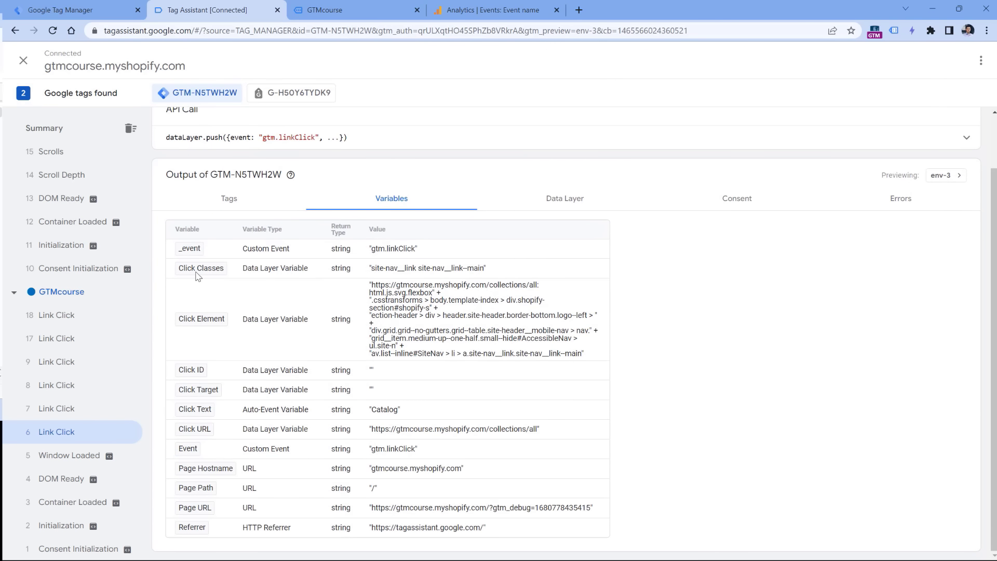
double_click(379, 414)
triple_click(388, 431)
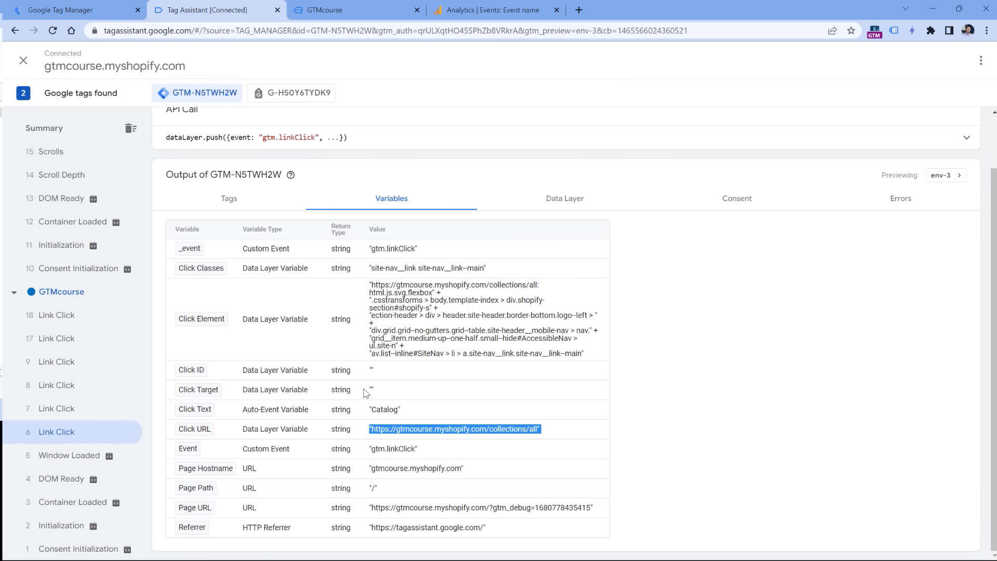
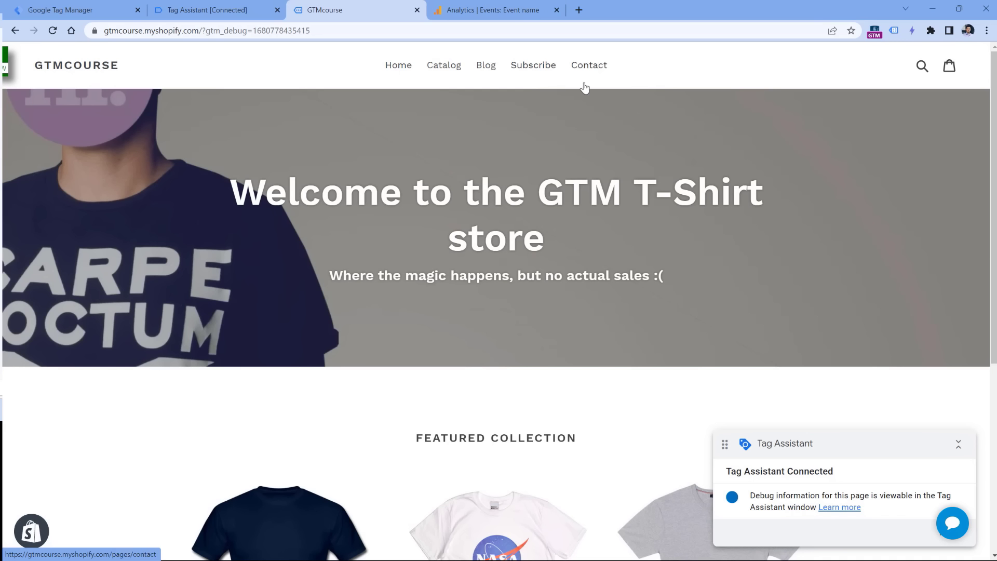
Step: Open the store's Home, Catalog and Blog menu links in new tabs
middle_click(398, 68)
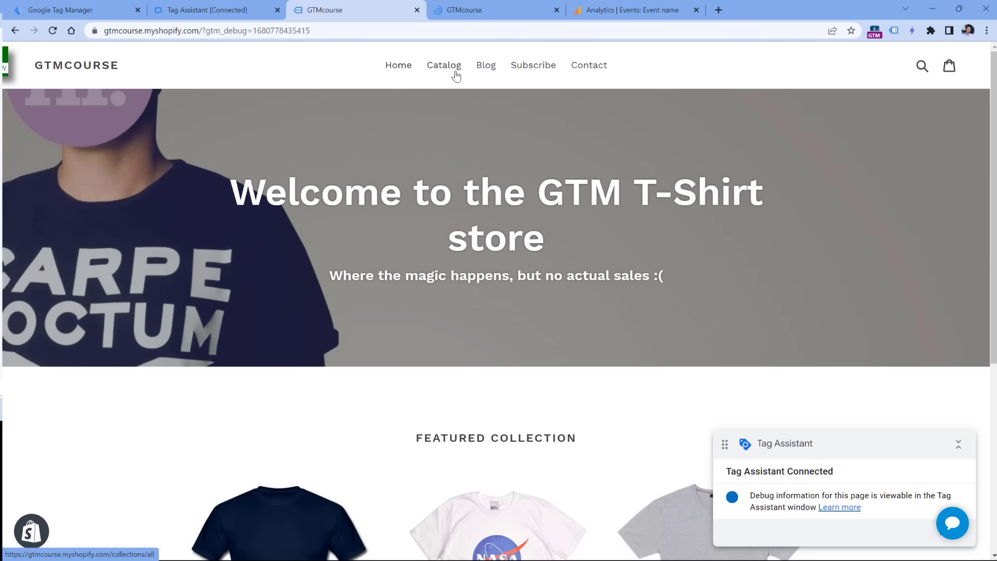
middle_click(446, 67)
middle_click(493, 70)
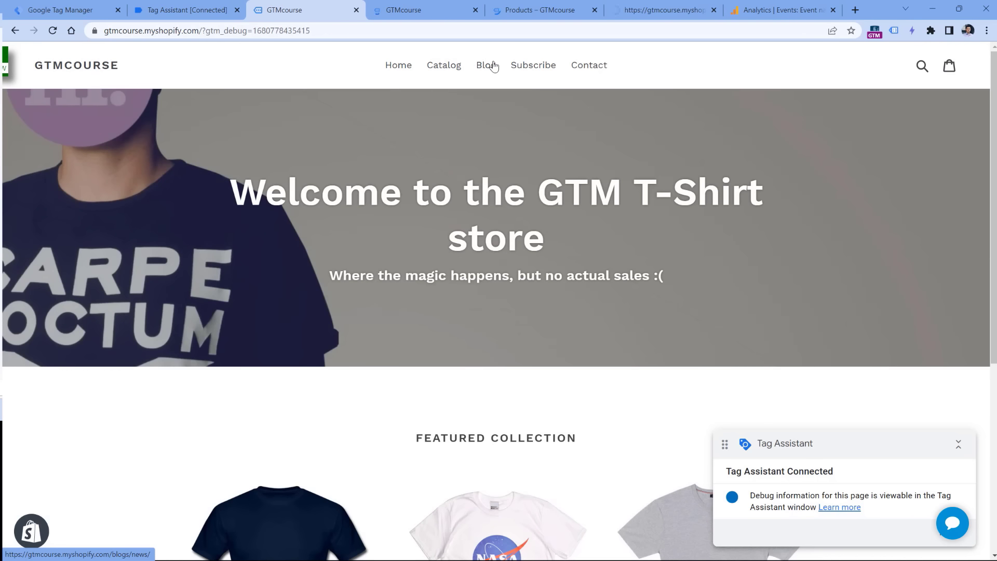
Step: Clear the recorded events in Tag Assistant and close the three extra store tabs
click(193, 7)
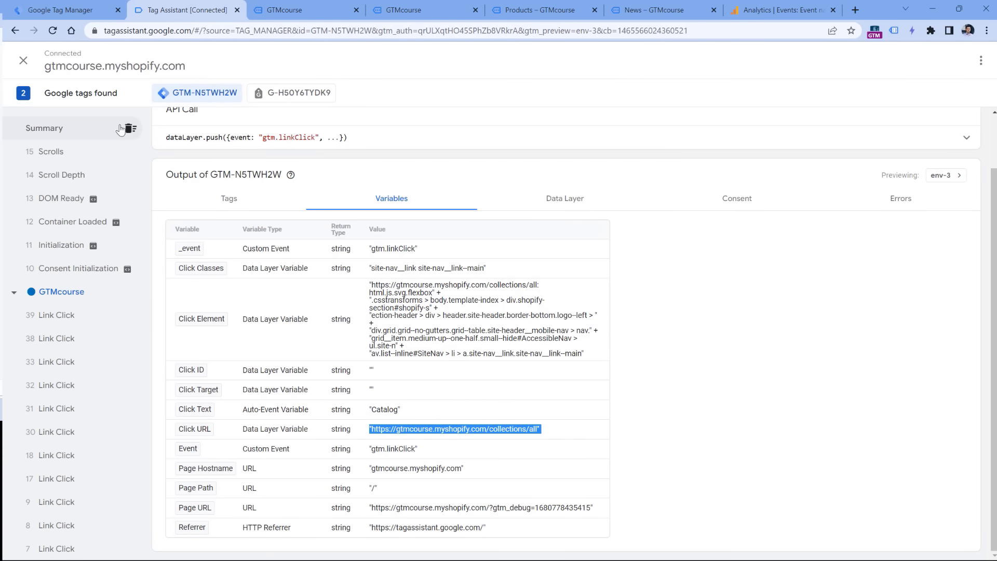
click(130, 129)
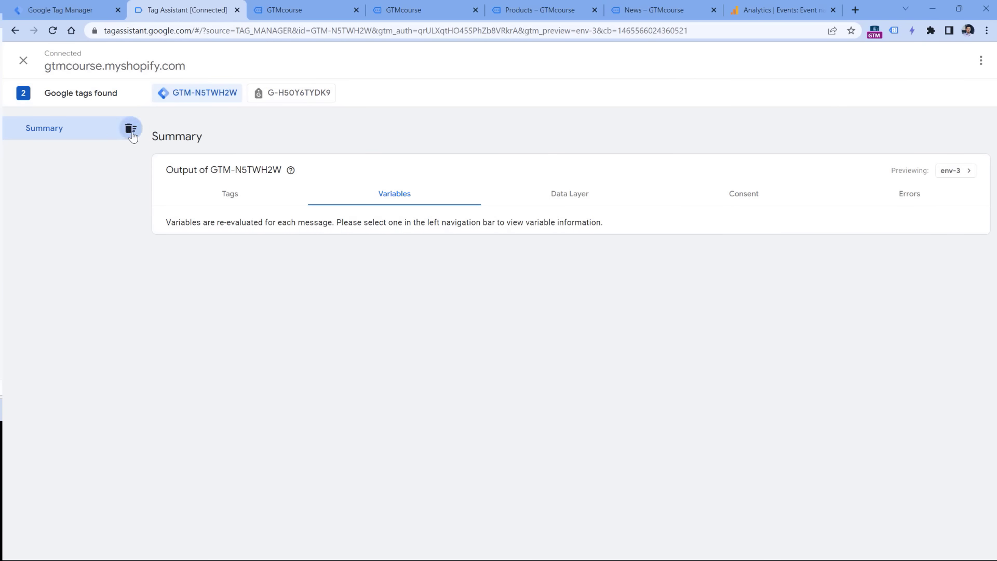
click(433, 6)
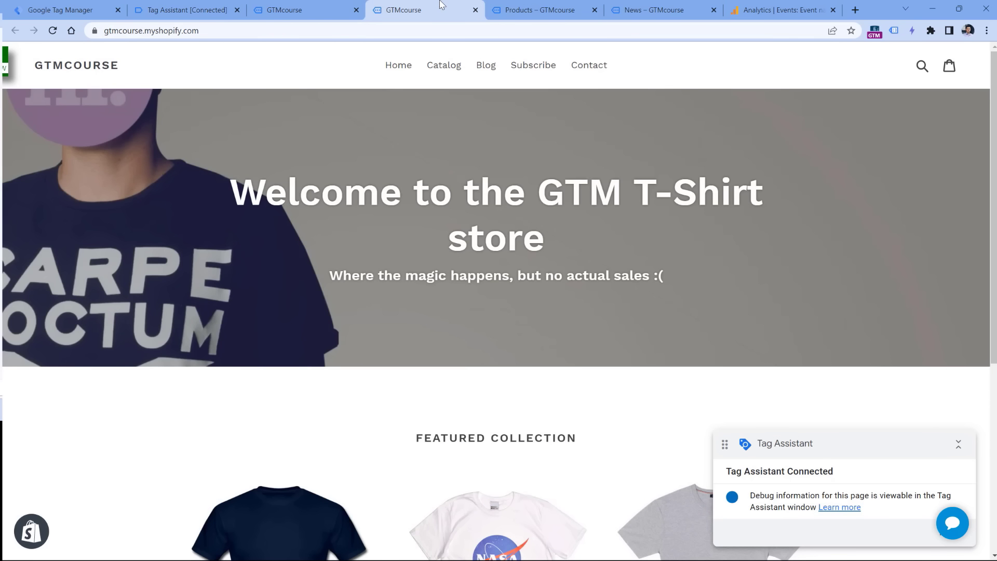
middle_click(430, 5)
middle_click(430, 5)
middle_click(430, 5)
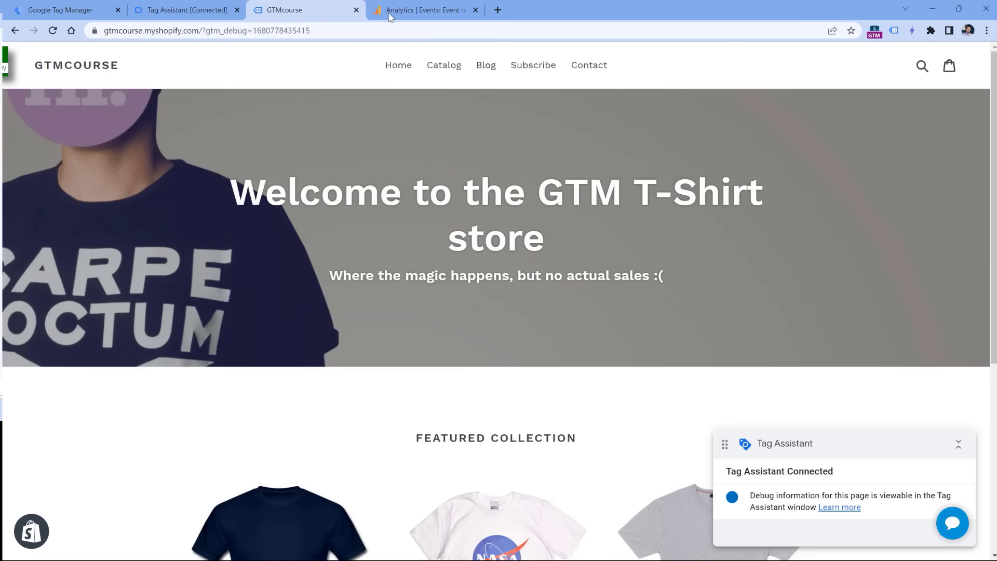
Step: Open the store's Catalog, Blog and Subscribe menu links in new tabs to record fresh link clicks
middle_click(440, 73)
middle_click(484, 66)
middle_click(532, 68)
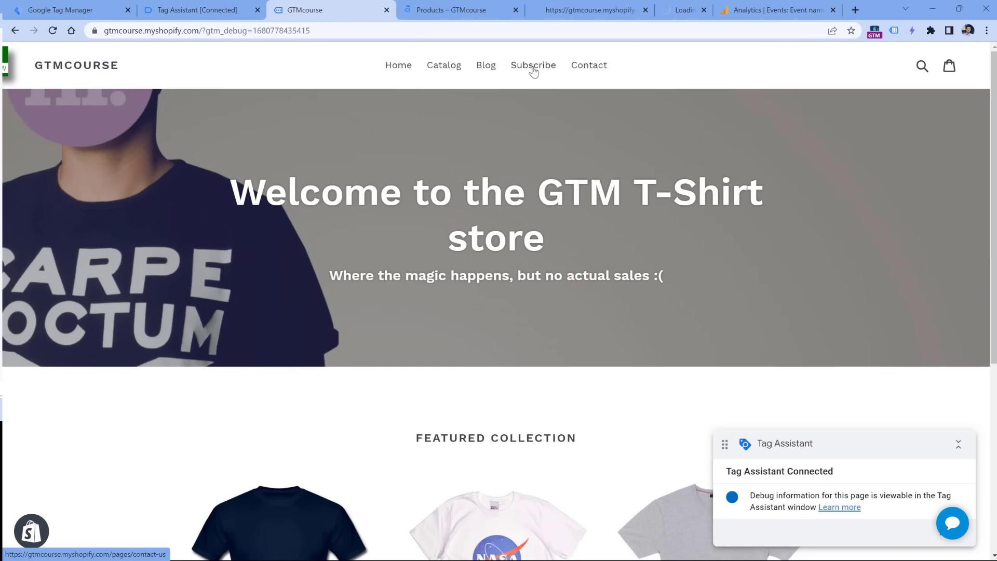
Step: Compare the variables of Link Click events 1, 3 and 5 in Tag Assistant, highlighting site-nav__link--main in Click Classes
click(151, 11)
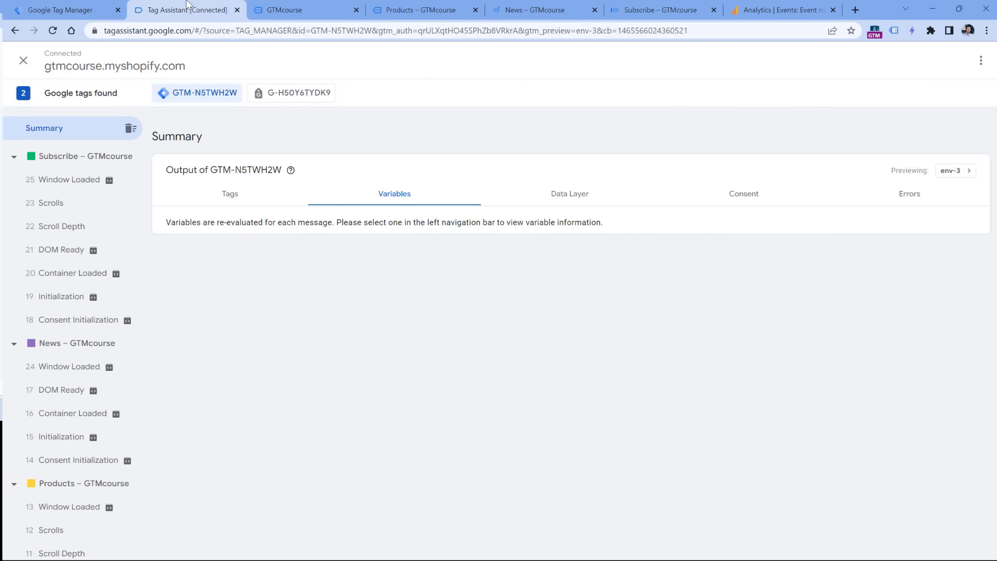
scroll(72, 310, down, 5)
click(83, 548)
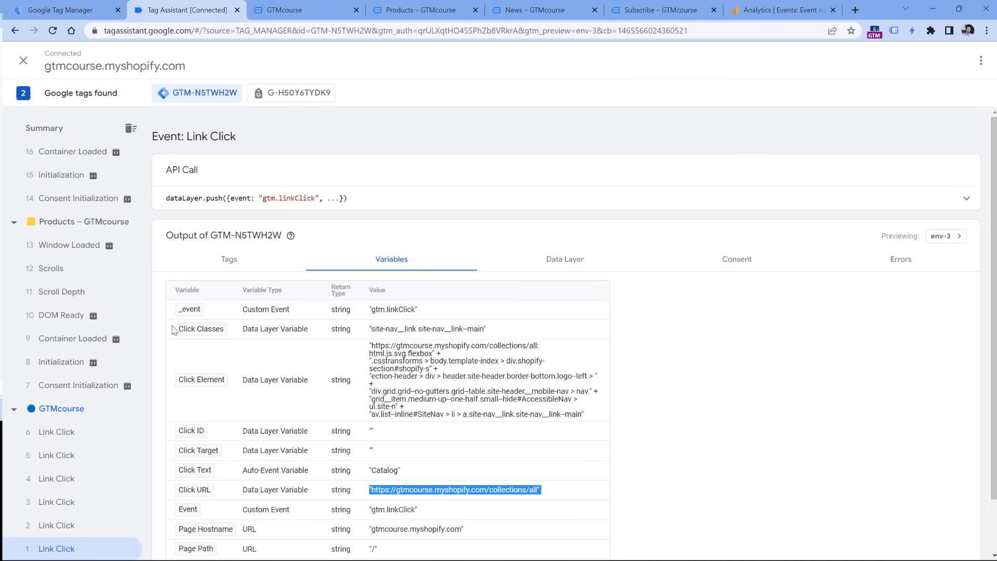
click(67, 503)
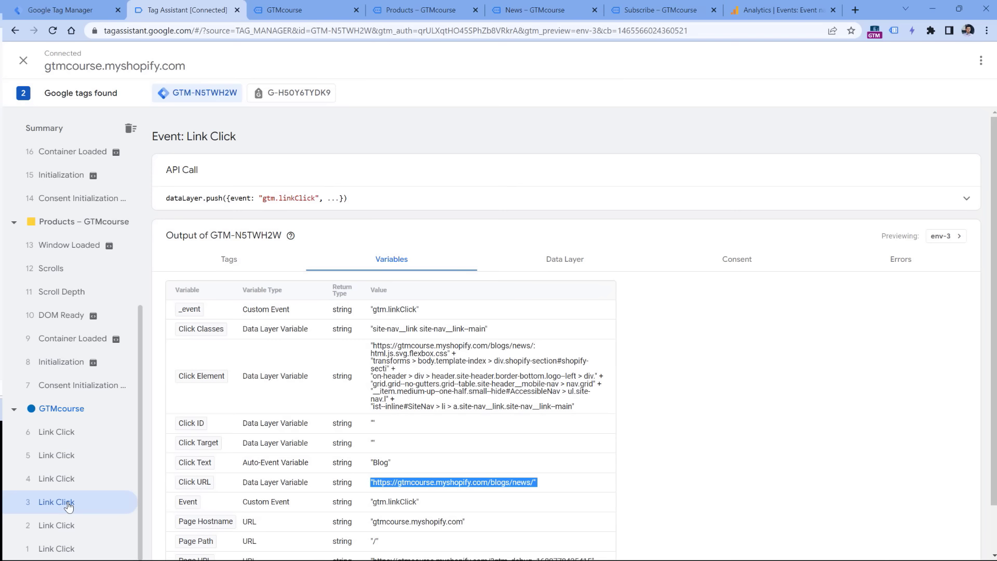
click(67, 456)
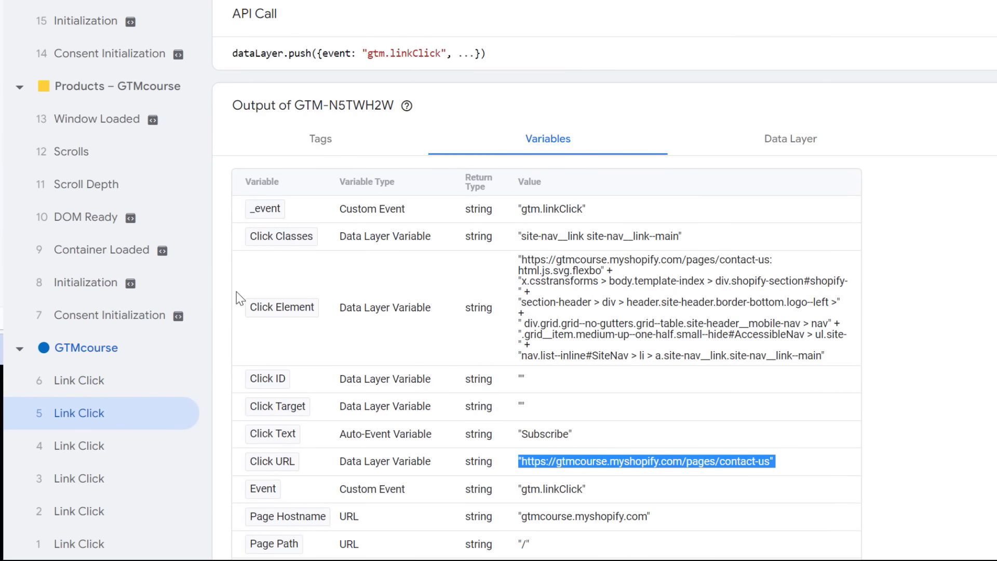
click(89, 480)
click(88, 415)
drag(587, 237, 619, 240)
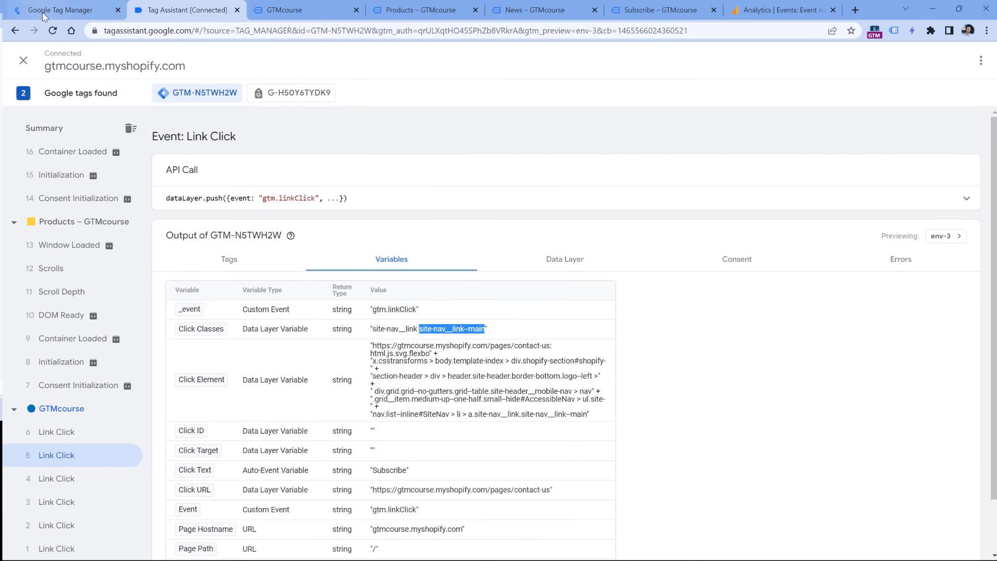
Step: Switch to Tag Manager and set the All link clicks trigger to fire on Some Link Clicks
click(62, 12)
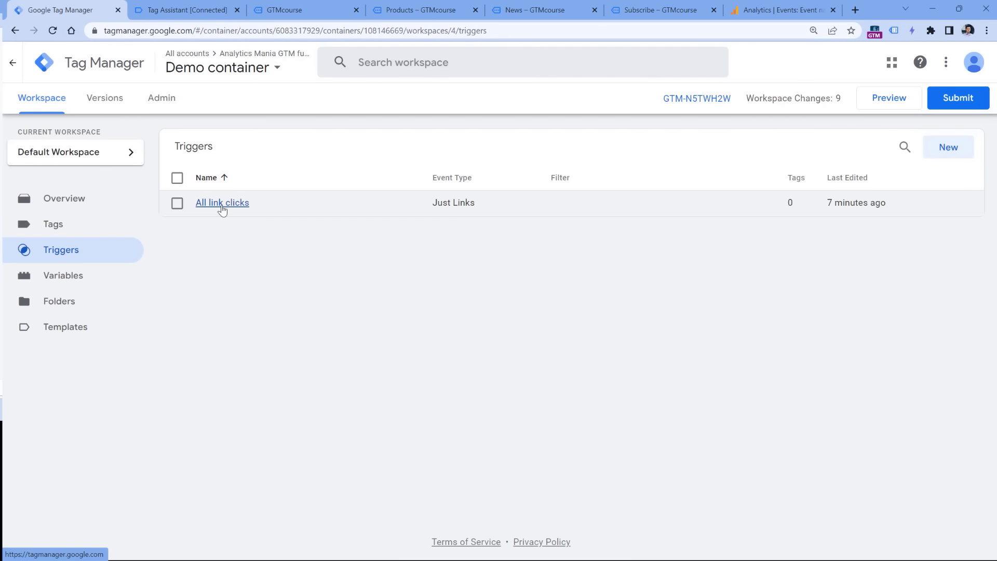
click(222, 203)
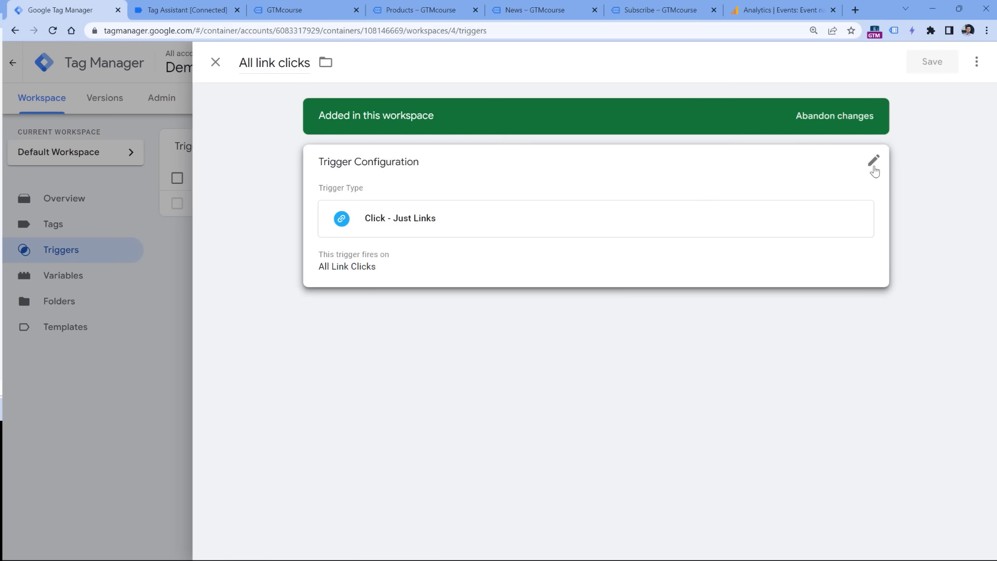
click(873, 167)
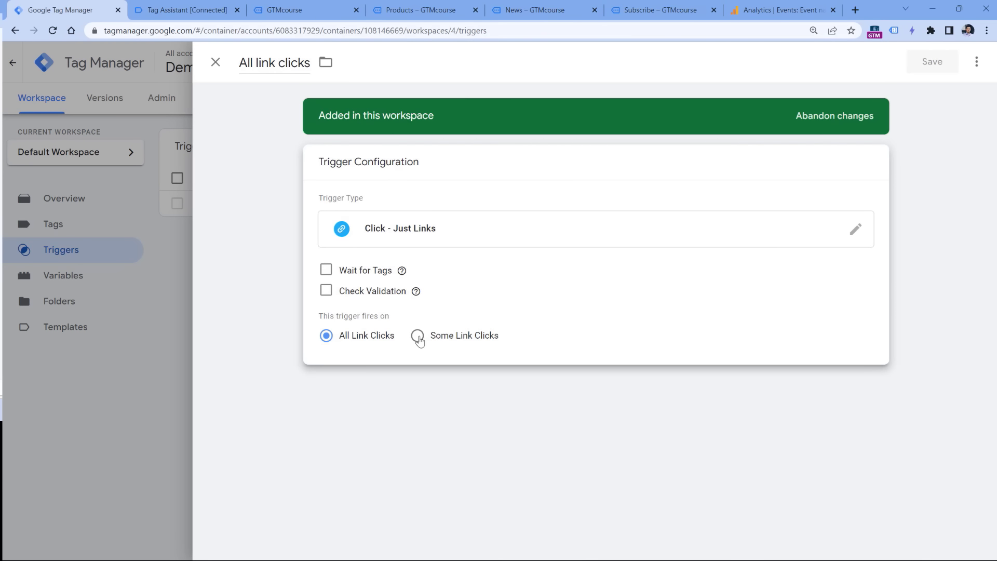
click(418, 336)
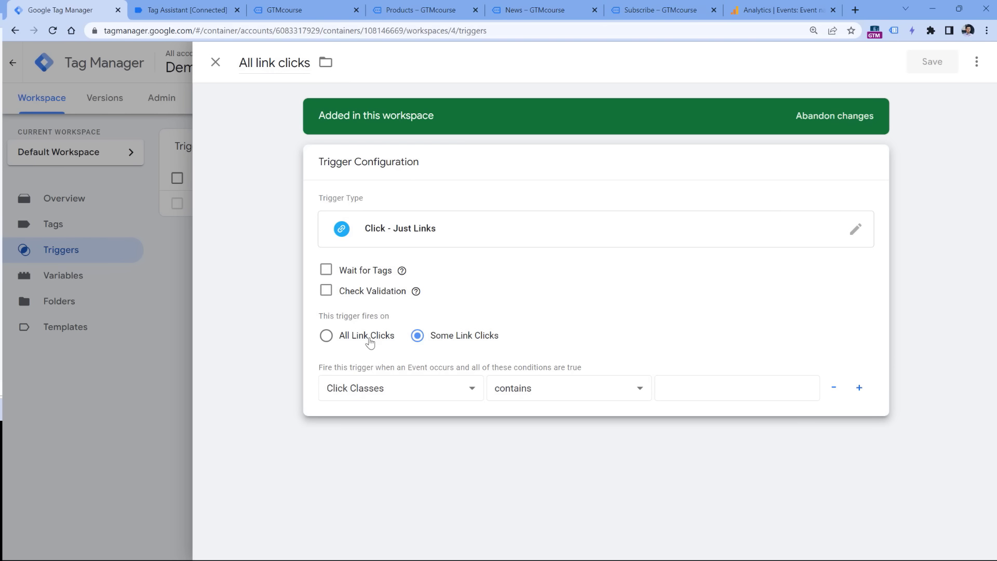
Step: Copy site-nav__link--main from Tag Assistant's Click Classes value and set the trigger condition to Click Classes contains site-nav__link--main
mouse_move(415, 291)
click(181, 10)
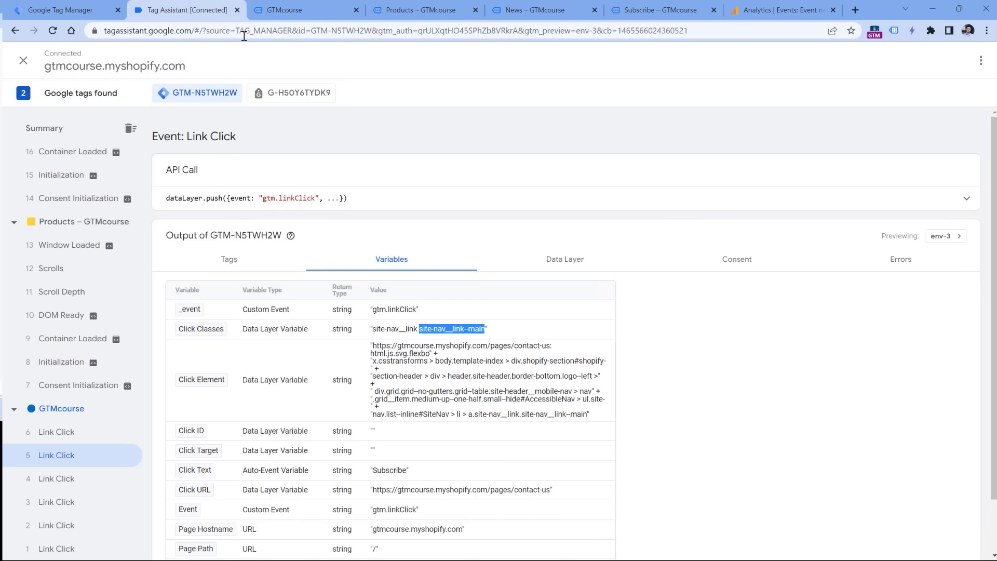
right_click(441, 331)
click(459, 340)
key(ctrl+1)
key(ctrl+v)
Step: Rename the trigger as "link click - menu" and save it
click(251, 61)
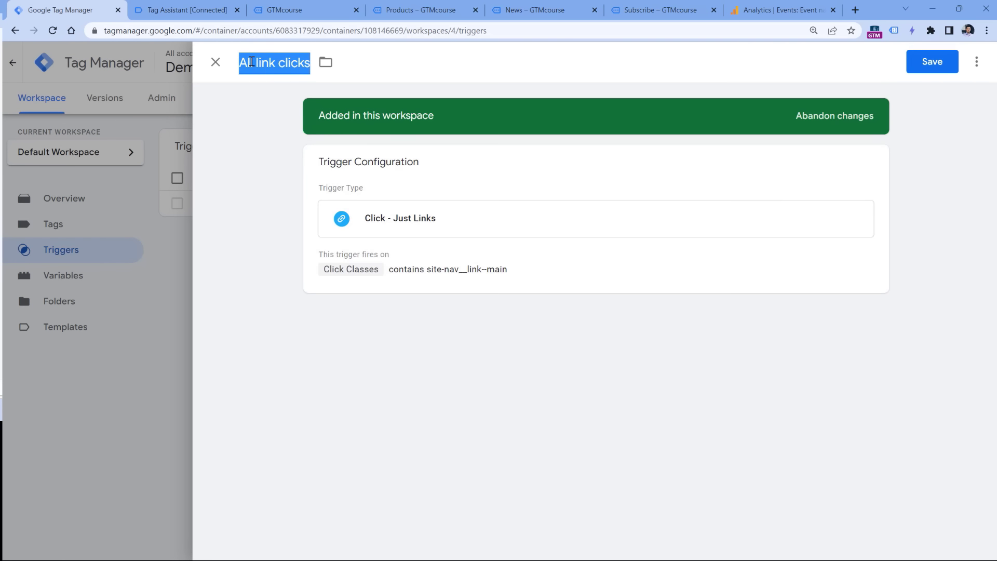
text(link )
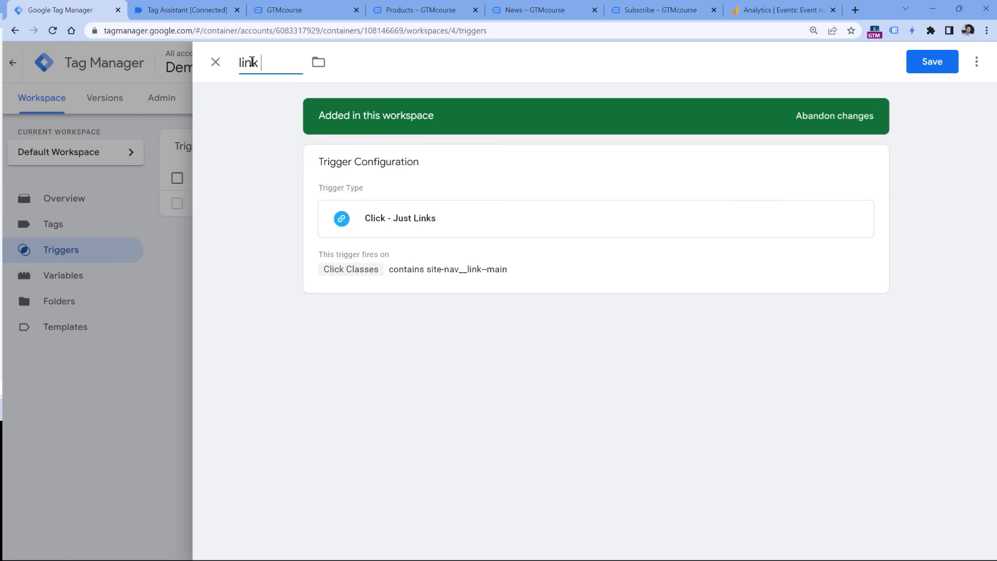
text(click - menu)
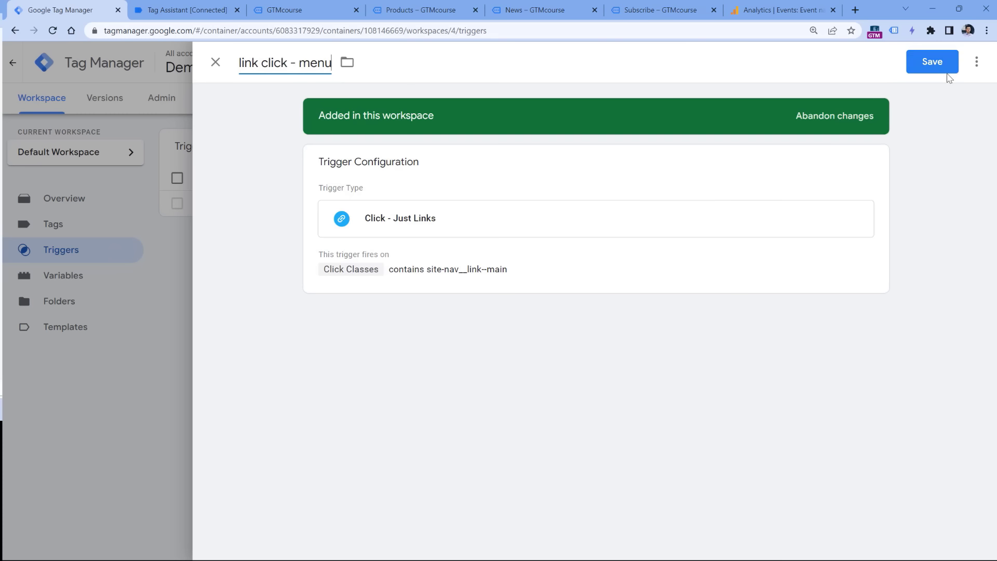
click(932, 62)
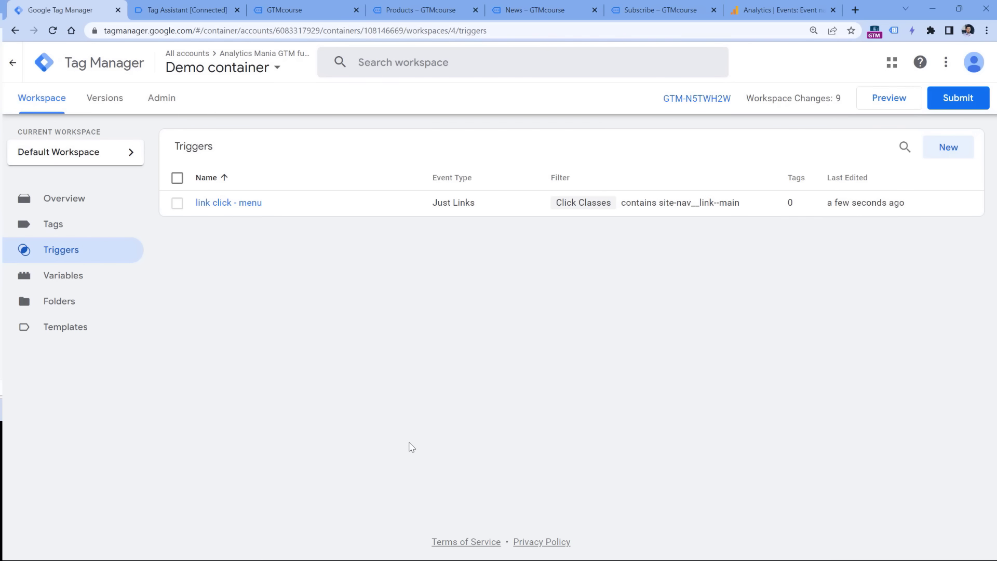
Step: Create a new Google Analytics: GA4 Event tag that uses GA4 config as its configuration tag
click(54, 227)
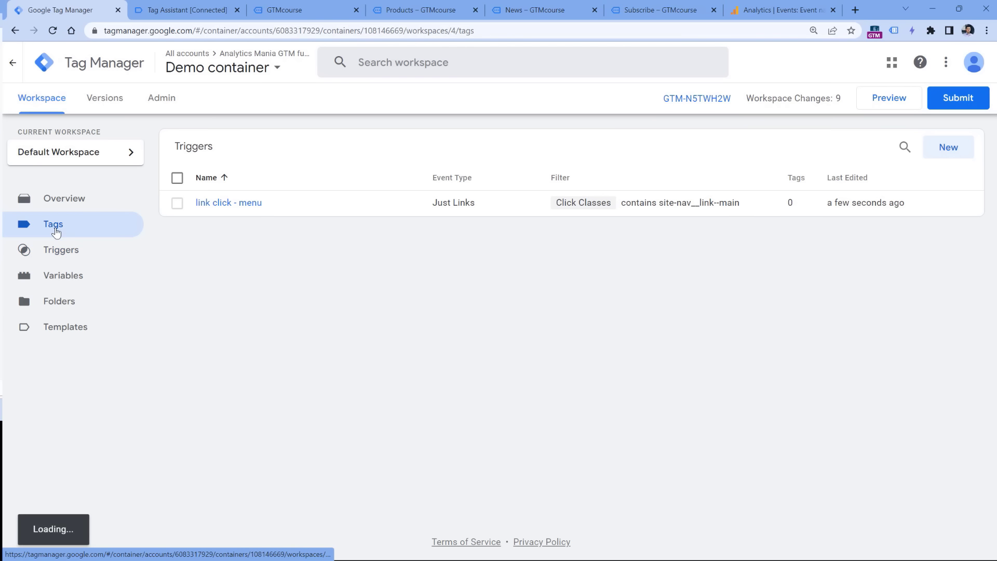
click(937, 151)
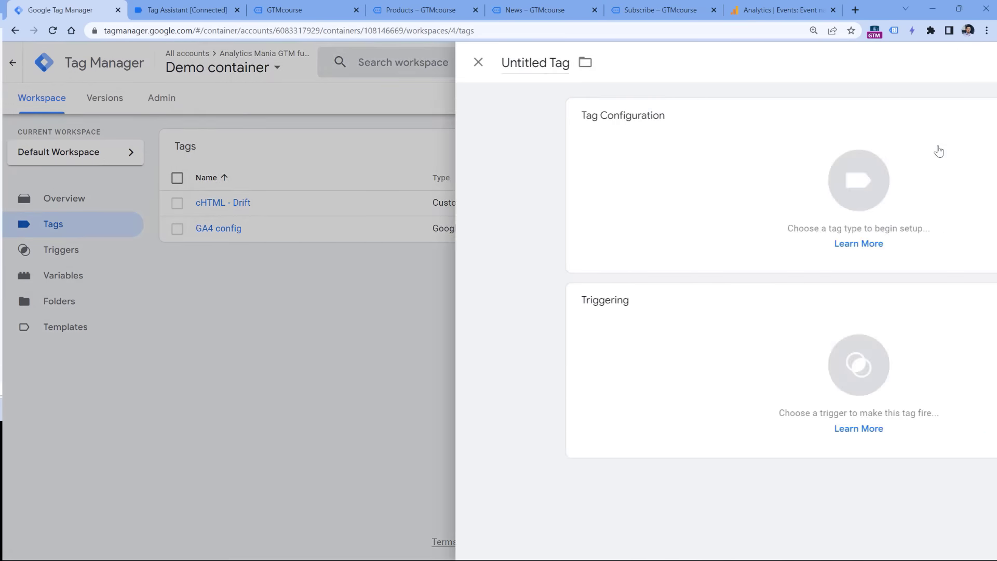
click(428, 180)
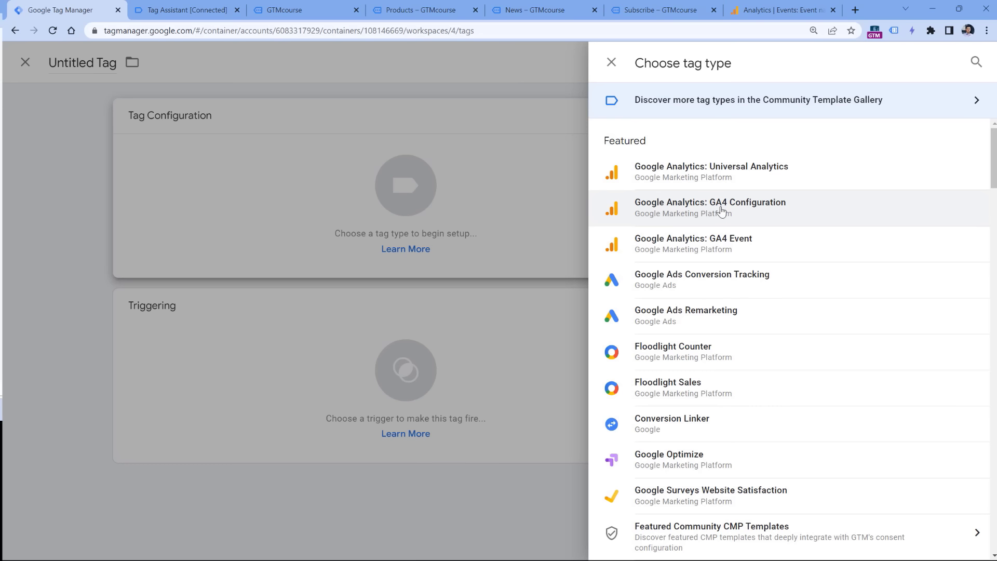
click(690, 252)
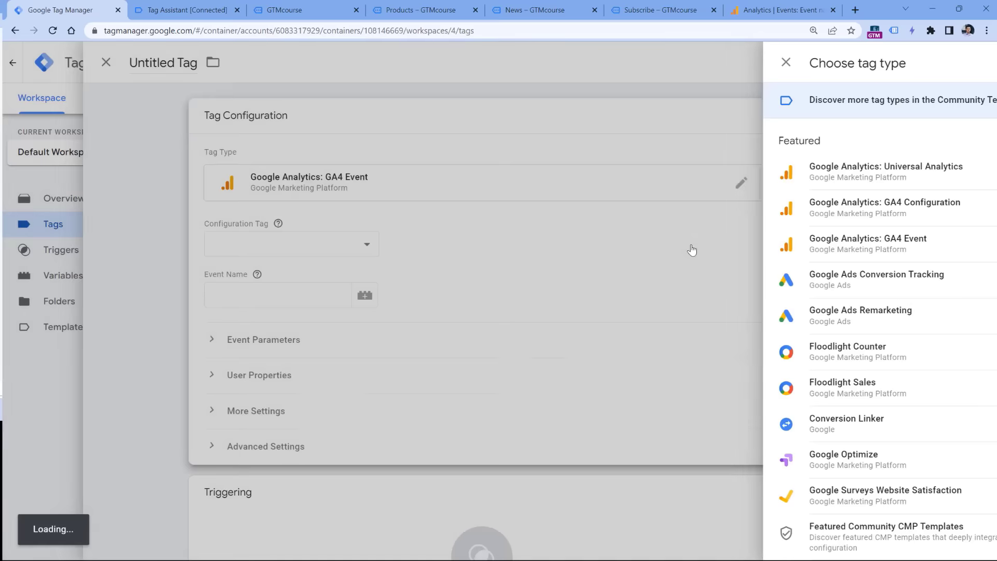
click(394, 248)
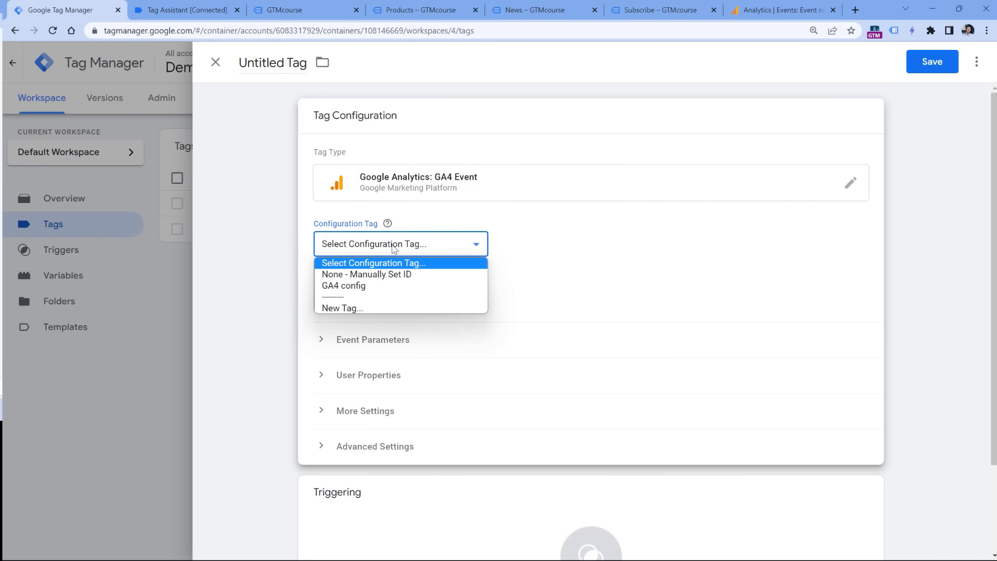
click(381, 285)
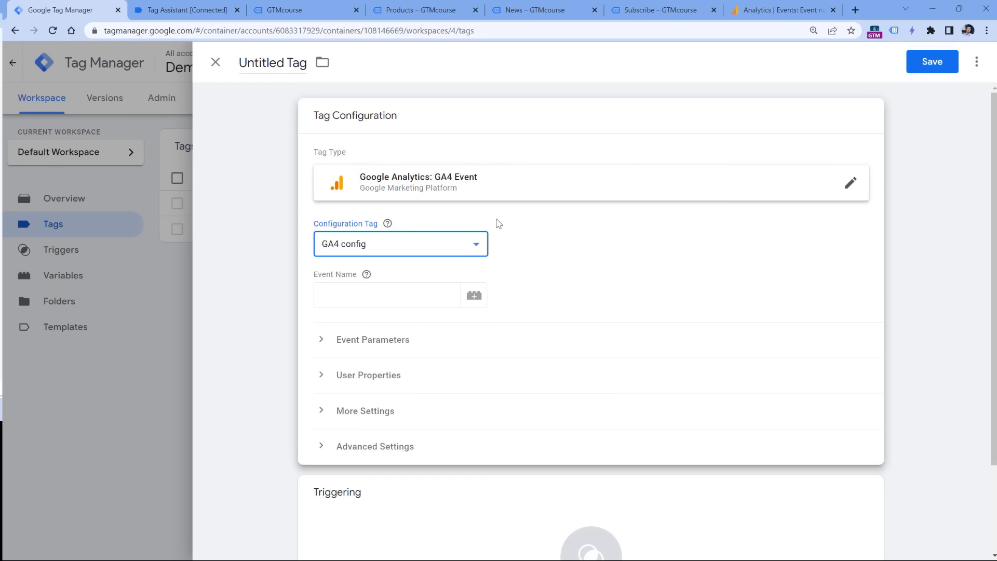
Step: Set the tag's event name to menu_link_click, look at the menu links on the store's Products page and return to Tag Manager
click(385, 295)
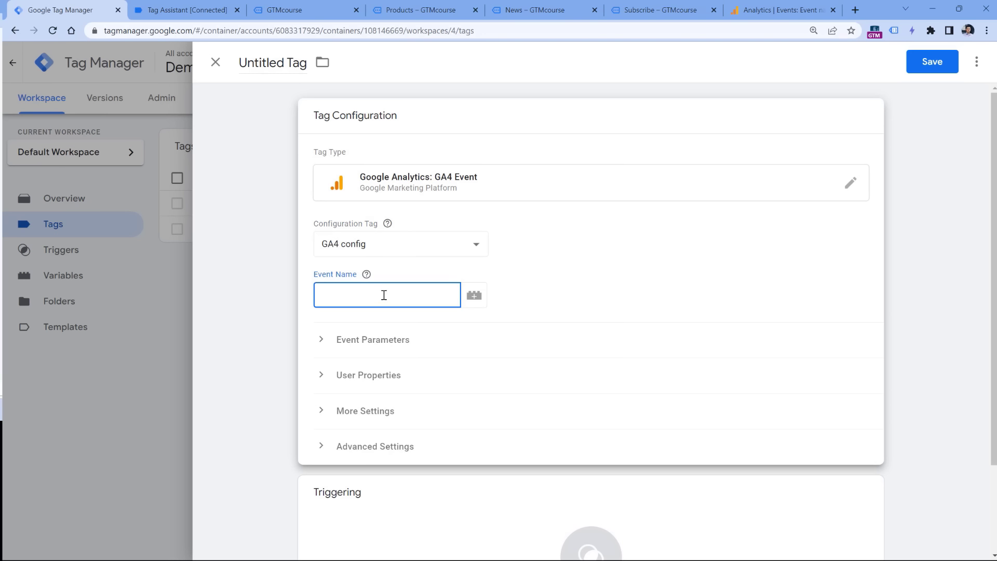
text(menu_link_click)
click(388, 223)
click(413, 9)
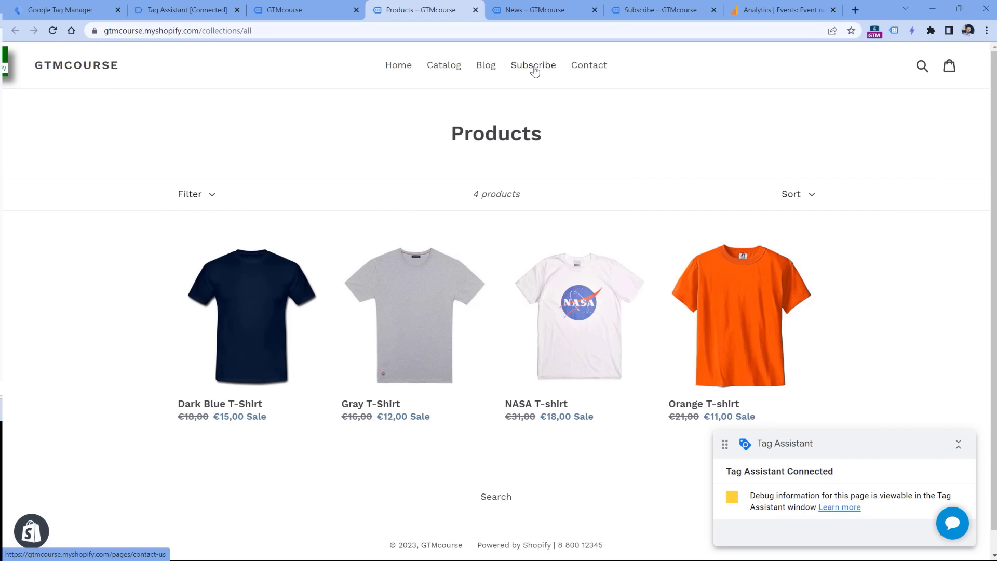
key(ctrl+1)
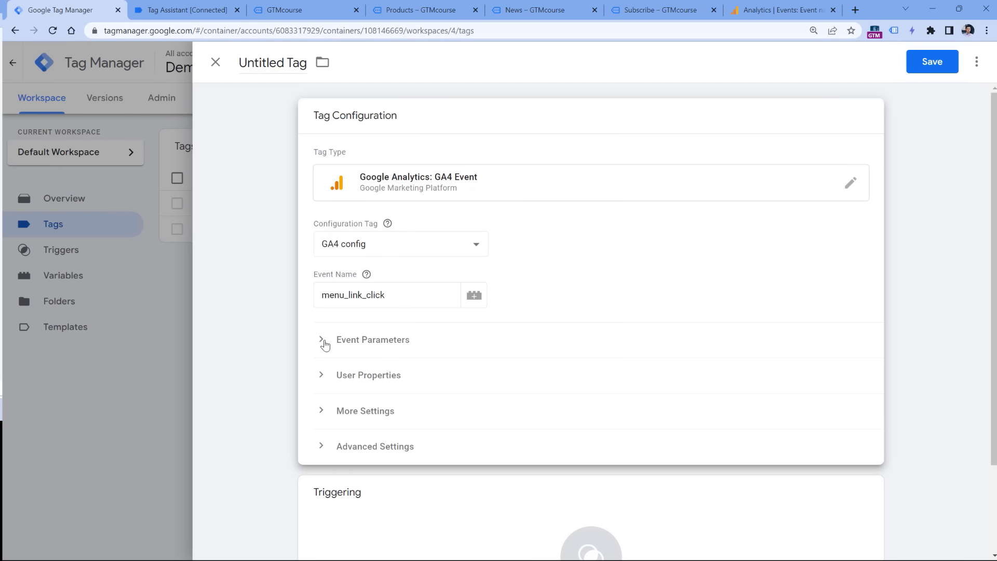
Step: Add an event parameter row and look up link parameter names in the Analytics Help article on enhanced event measurement
click(323, 340)
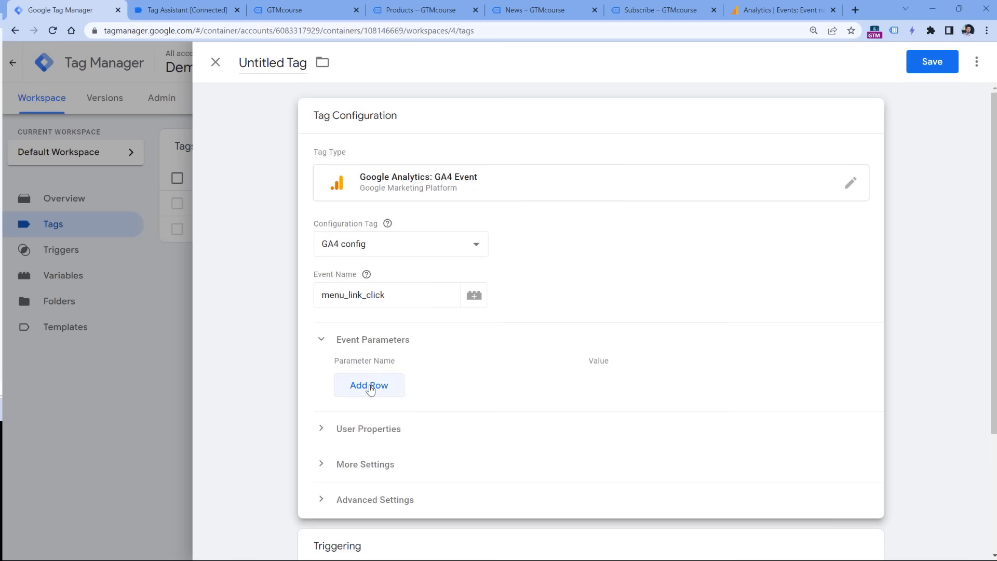
click(369, 387)
click(418, 385)
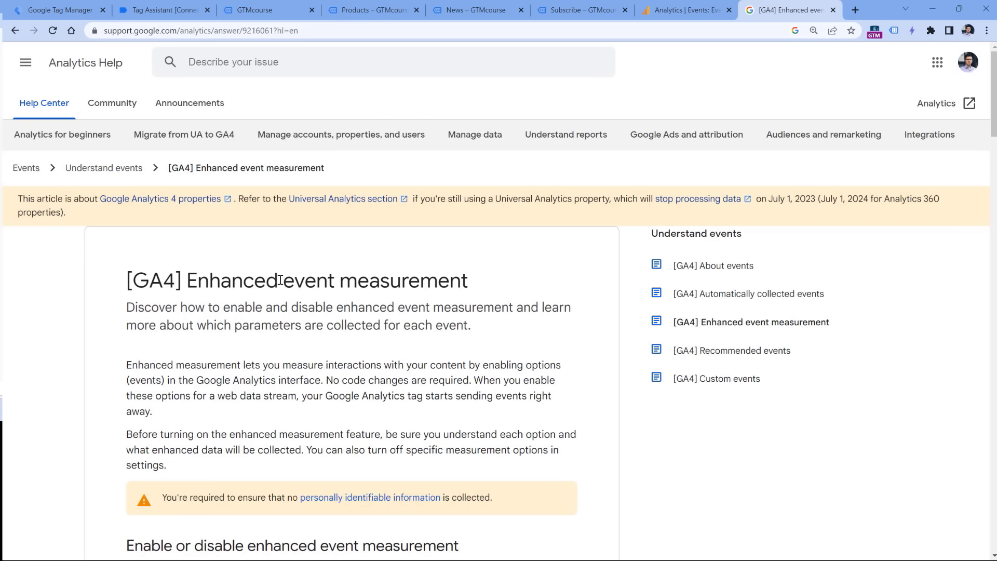
scroll(300, 235, down, 10)
scroll(300, 235, down, 10)
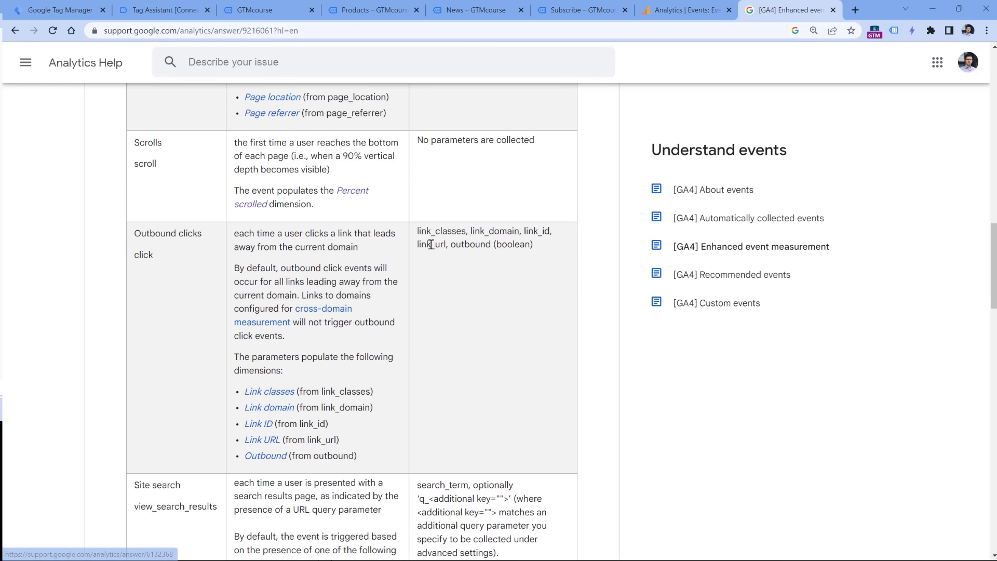
double_click(431, 244)
scroll(440, 291, down, 3)
scroll(443, 293, down, 11)
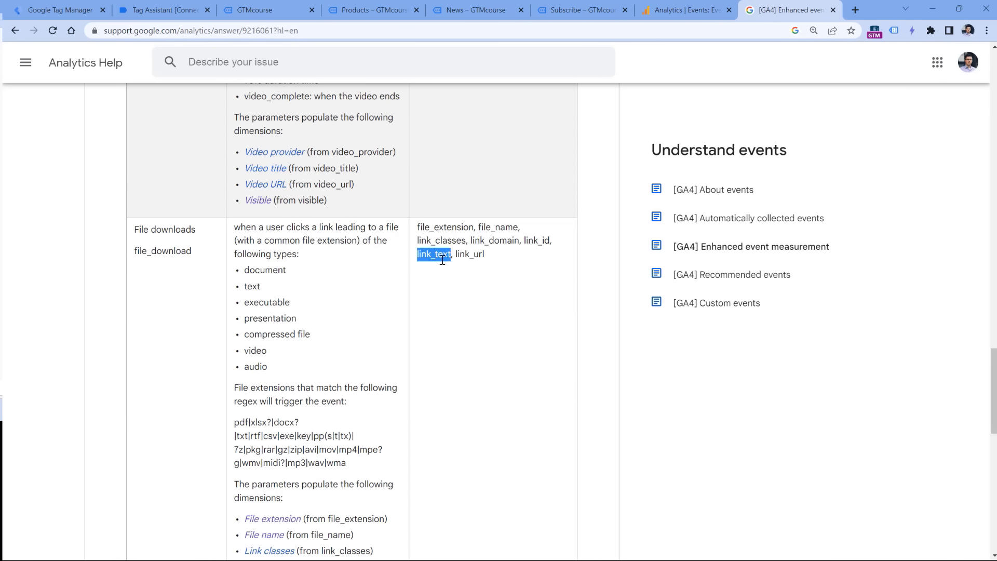
scroll(442, 258, up, 20)
Step: Copy link_url from the article's Outbound clicks row and paste it as the first parameter name in Tag Manager
double_click(428, 302)
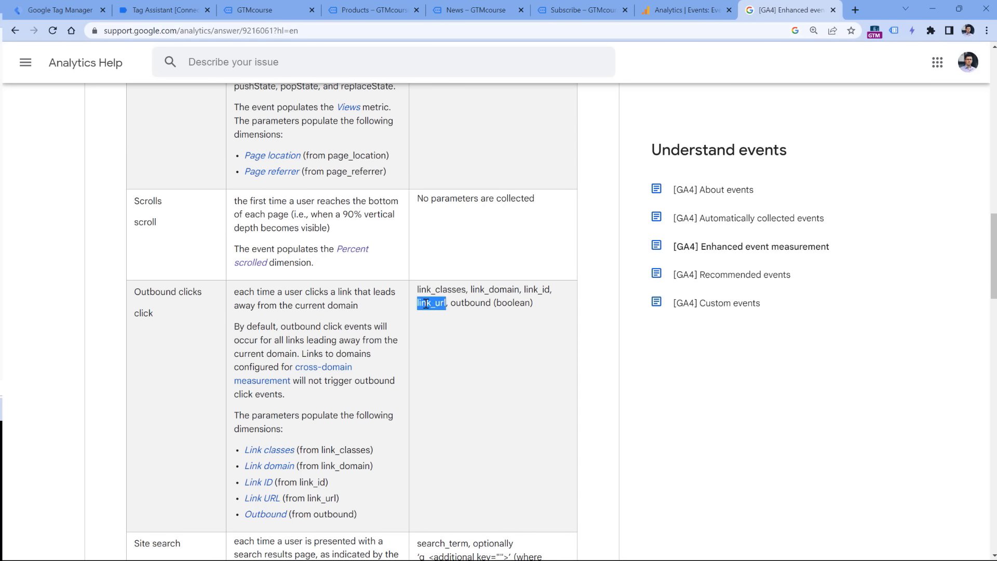
key(ctrl+c)
click(57, 10)
key(ctrl+v)
Step: Add a second event parameter and name it link_text, copied from the File downloads row of the Analytics Help article
click(370, 447)
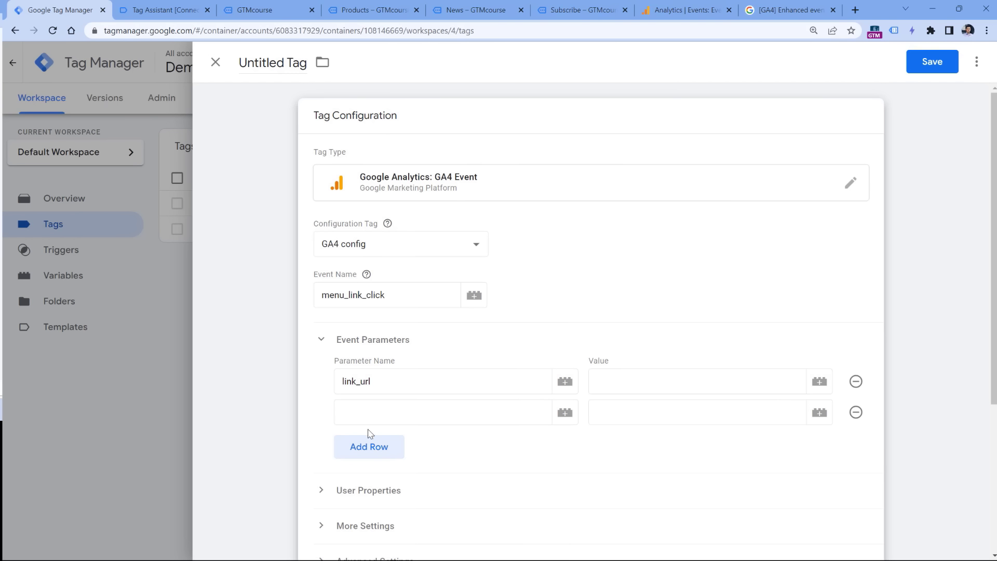
click(423, 410)
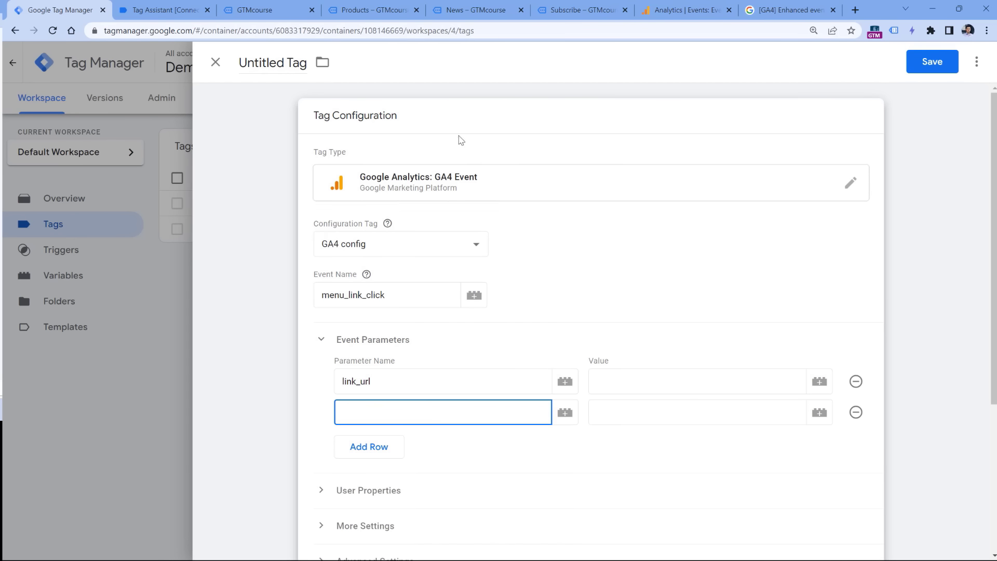
click(789, 10)
scroll(438, 428, down, 5)
double_click(434, 432)
key(ctrl+c)
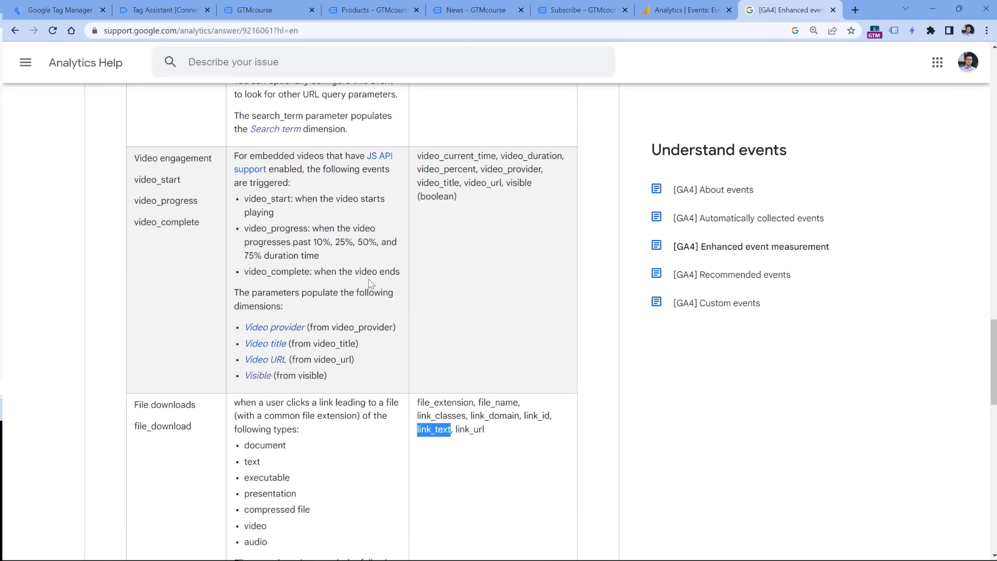
click(60, 10)
key(ctrl+v)
Step: Switch to Tag Assistant and examine the Click Text and Click URL variables of Link Click events 5 and 3
click(675, 382)
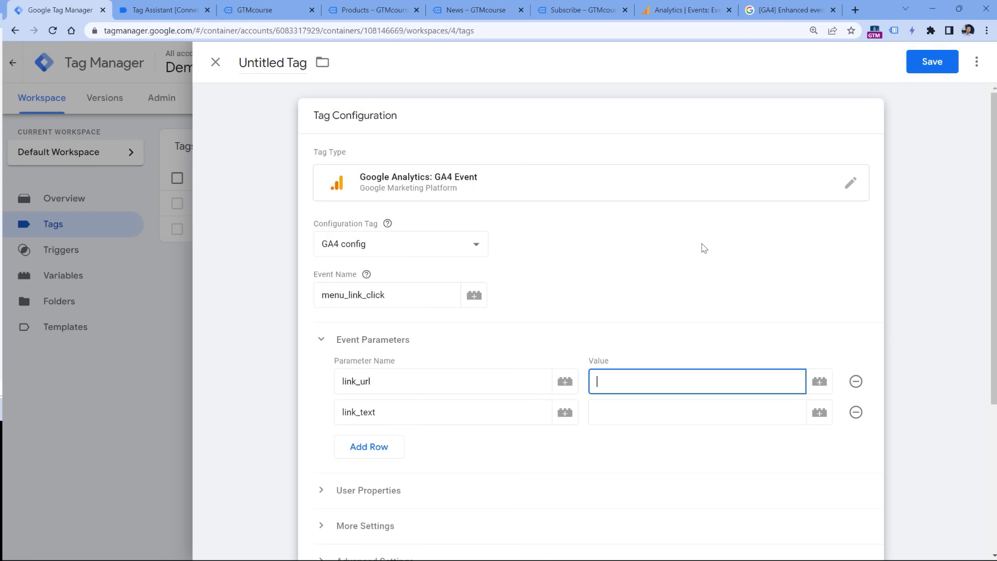
click(156, 9)
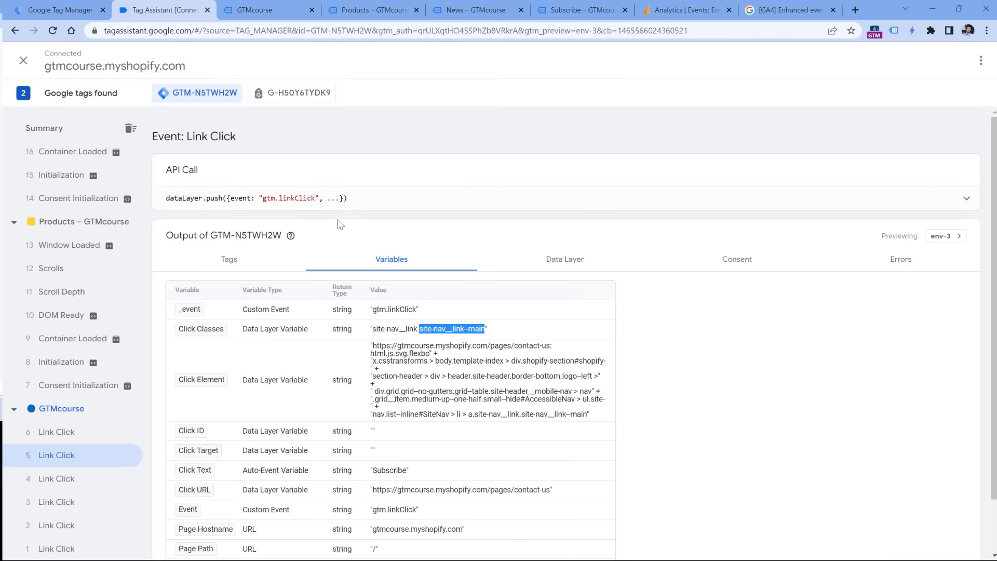
scroll(360, 233, down, 2)
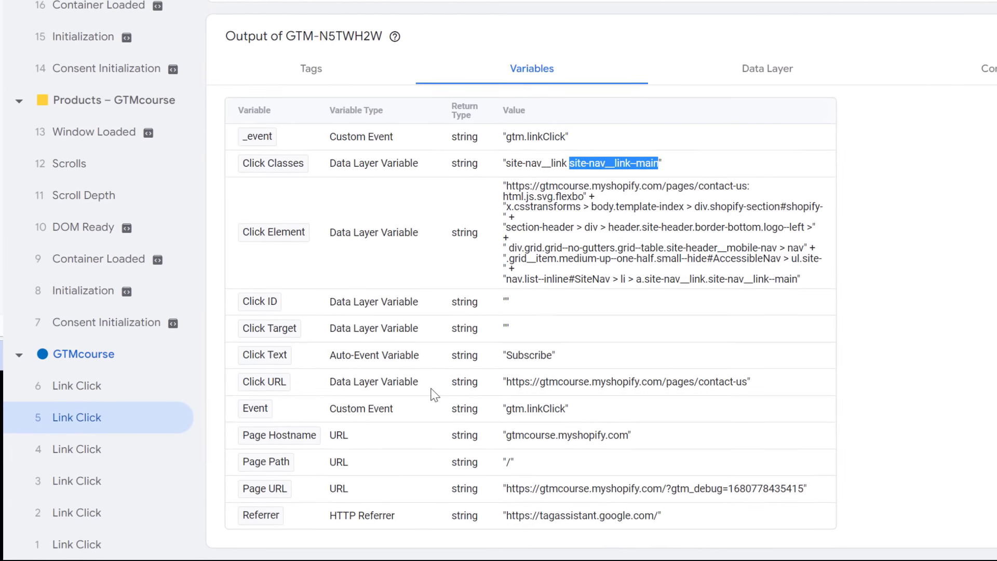
double_click(525, 356)
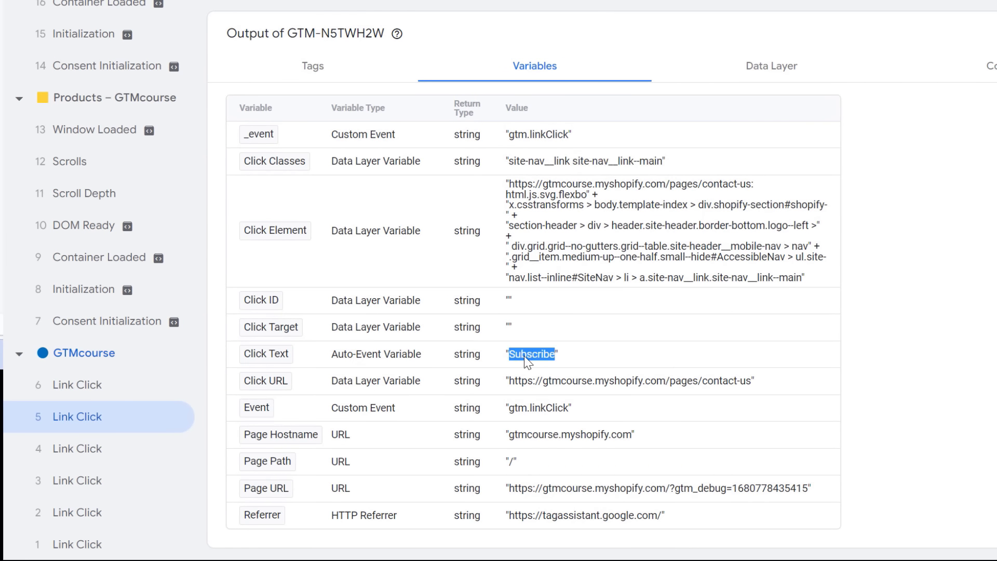
click(108, 480)
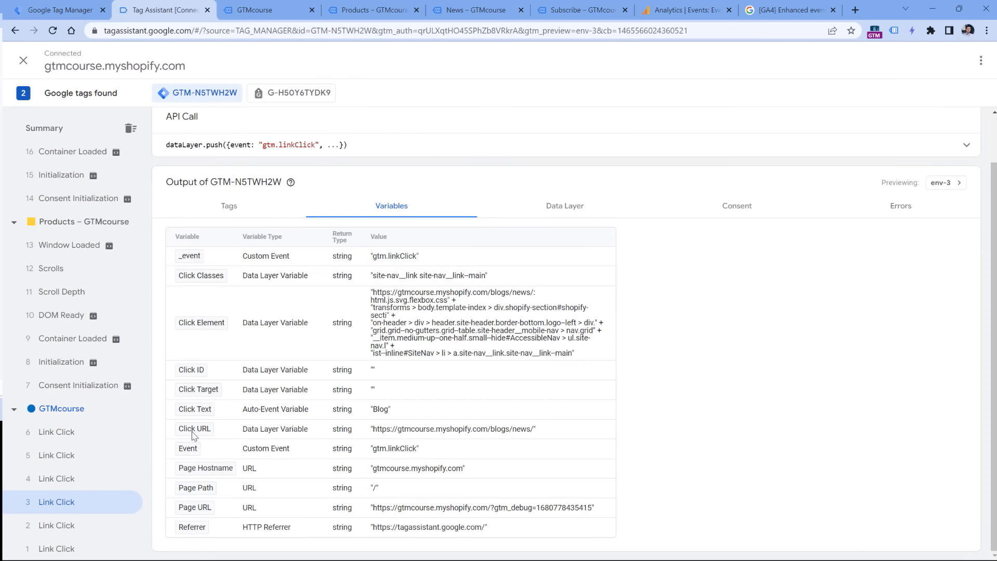
Step: Return to Tag Manager and assign the Click URL variable to link_url and the Click Text variable to link_text
click(58, 6)
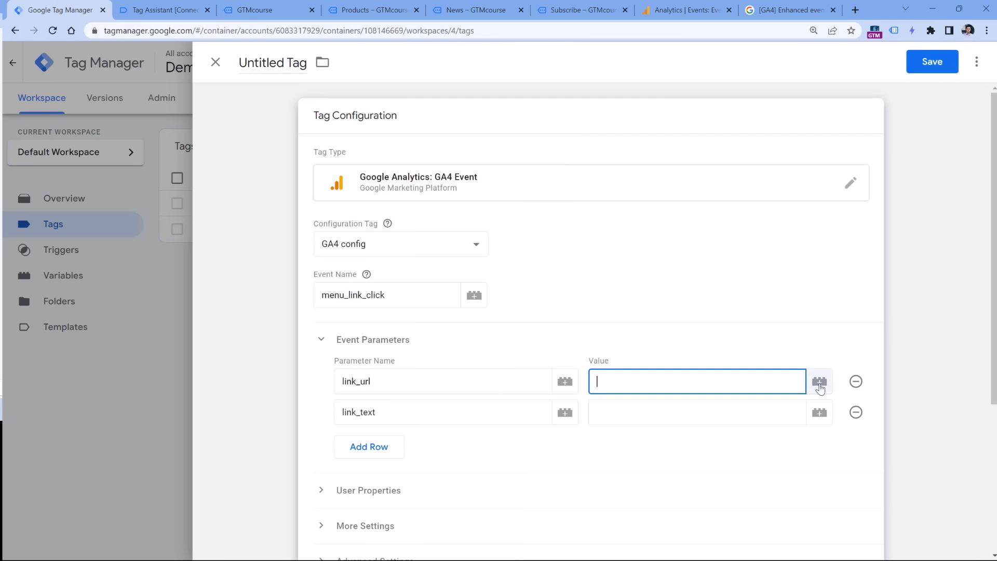
click(819, 384)
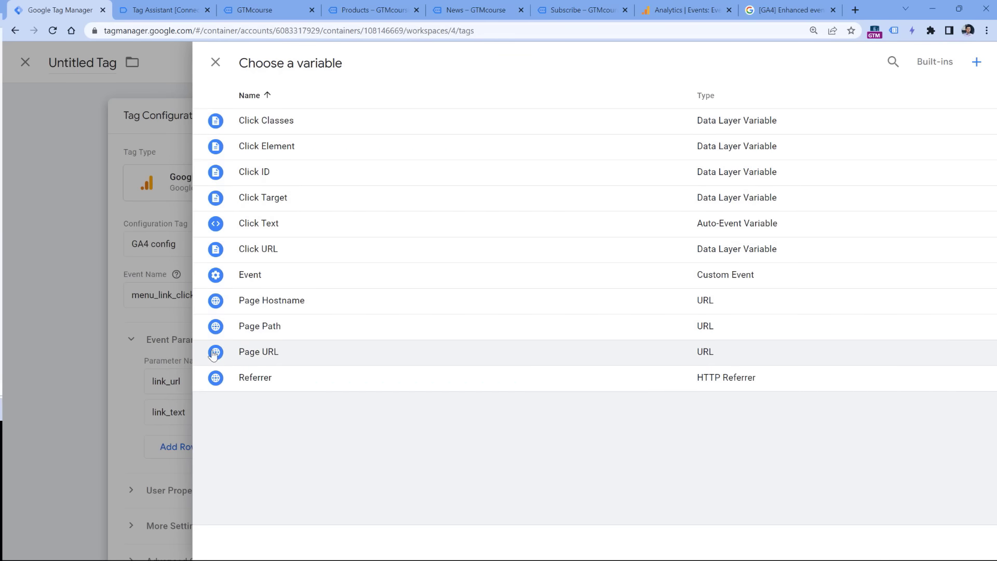
click(290, 249)
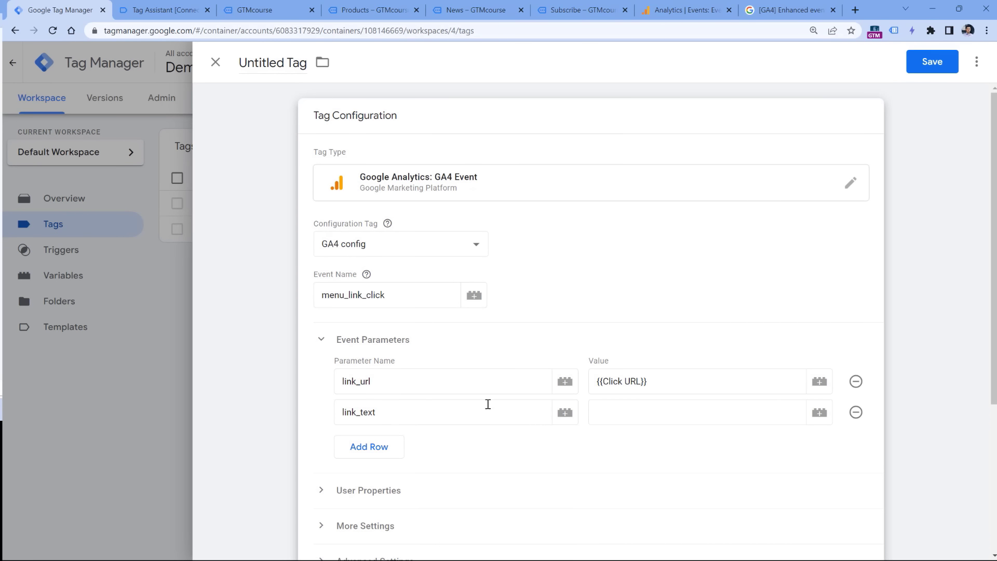
click(819, 413)
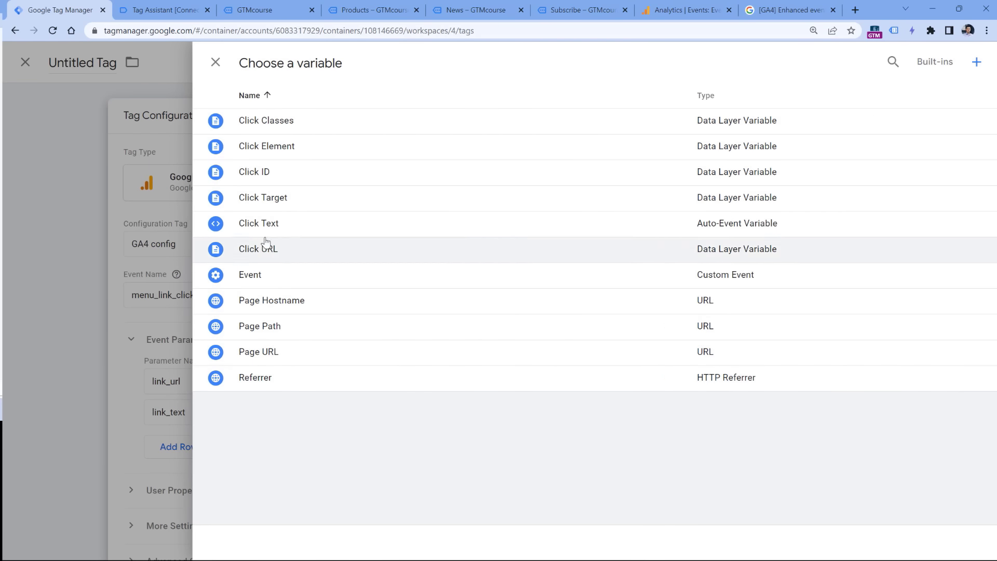
click(275, 225)
Step: Review the tag by highlighting the event name menu_link_click and the parameter names link_url and link_text
scroll(670, 280, down, 1)
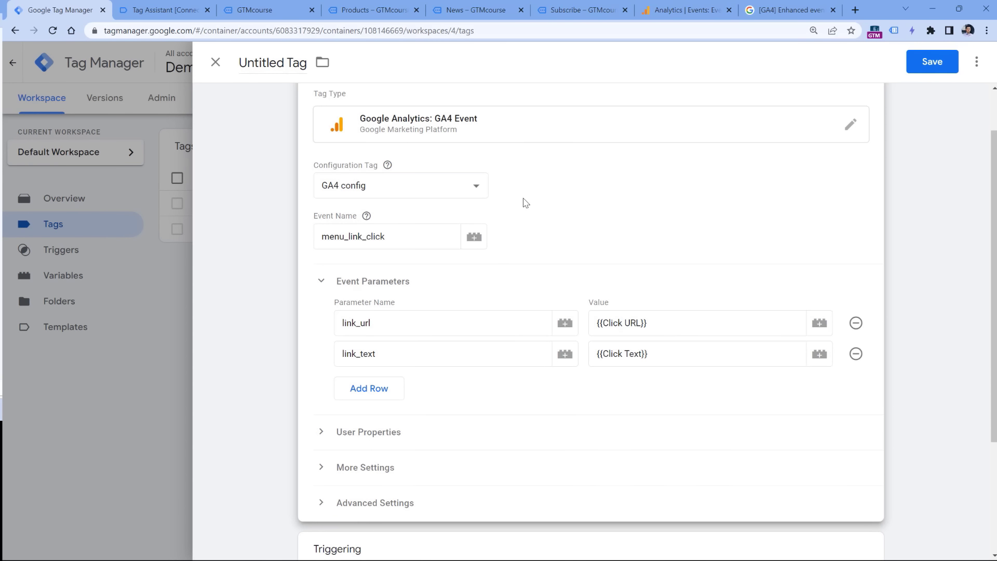
drag(414, 235, 315, 231)
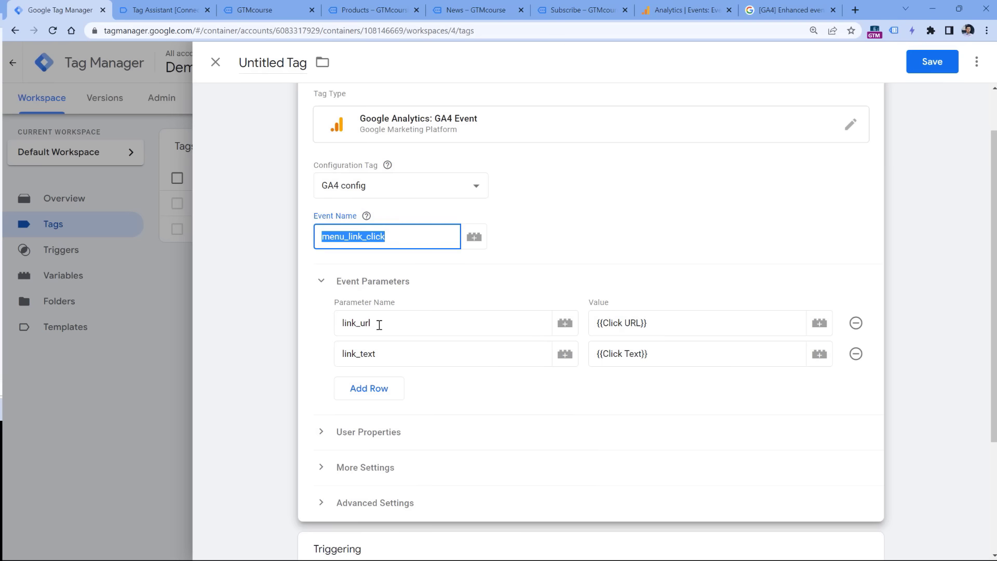
drag(379, 325, 334, 324)
drag(377, 358, 334, 353)
Step: Assign the "link click - menu" trigger to the tag
scroll(430, 306, down, 1)
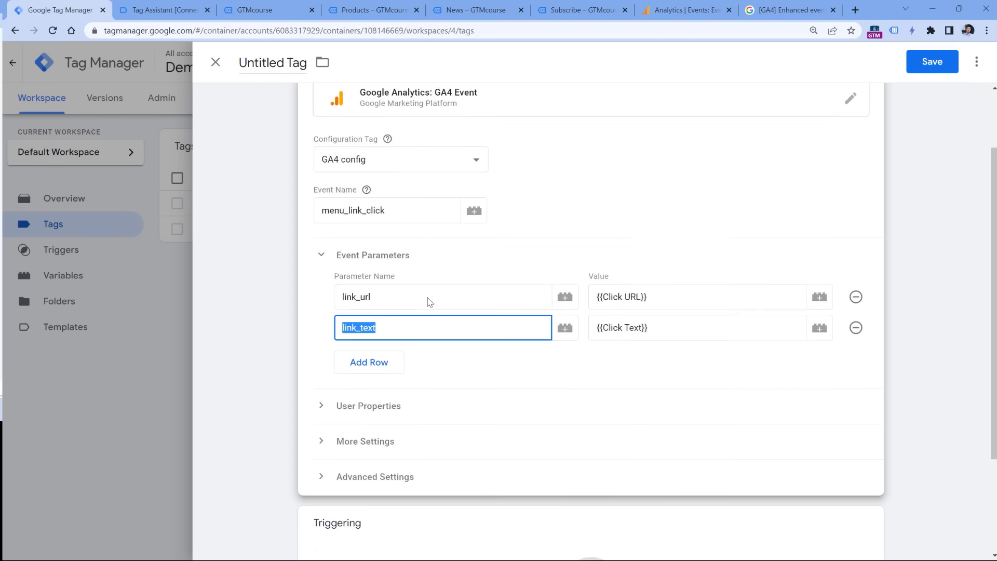
scroll(416, 353, down, 3)
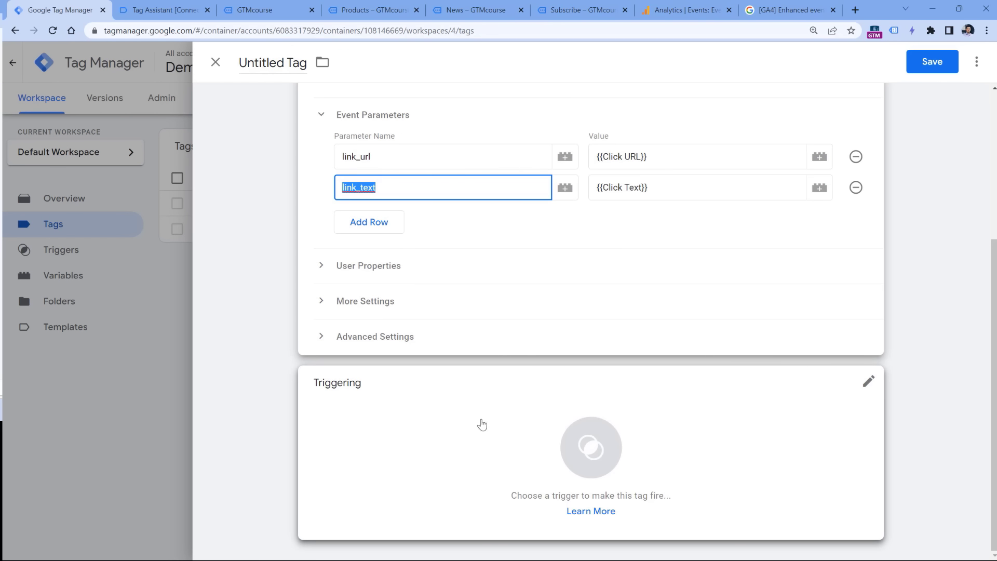
click(482, 425)
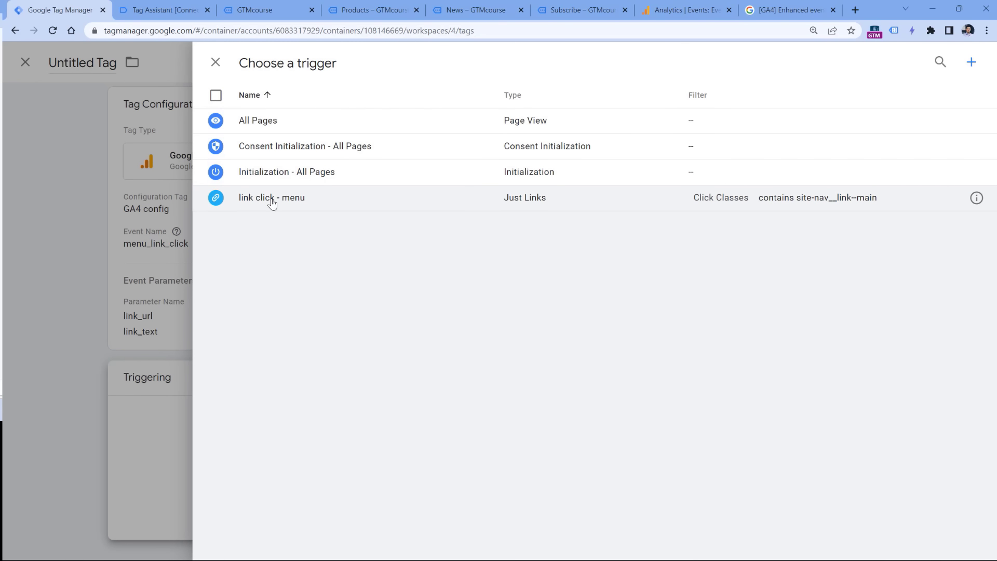
click(270, 201)
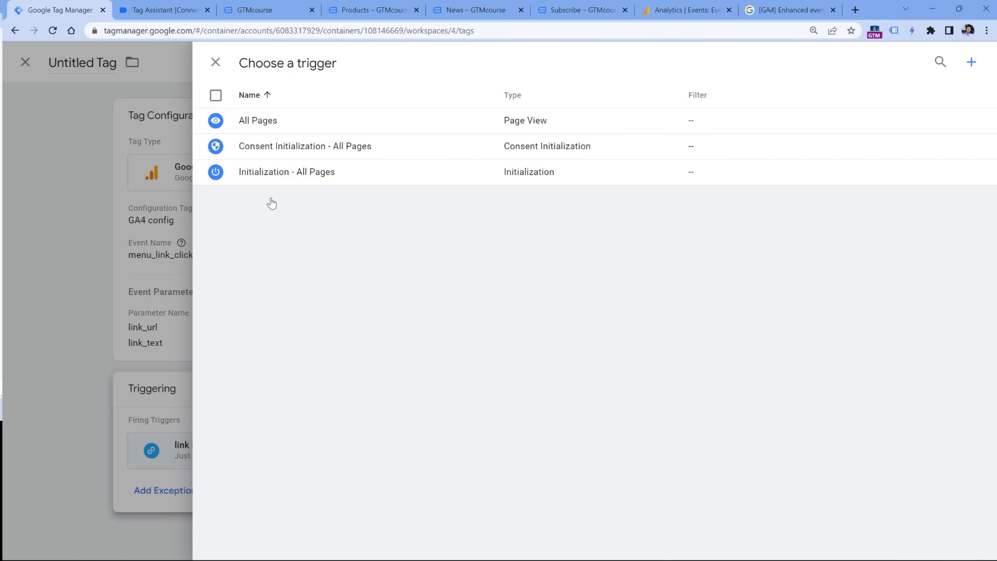
Step: Name the tag "GA4 event - menu_link_click"
click(272, 63)
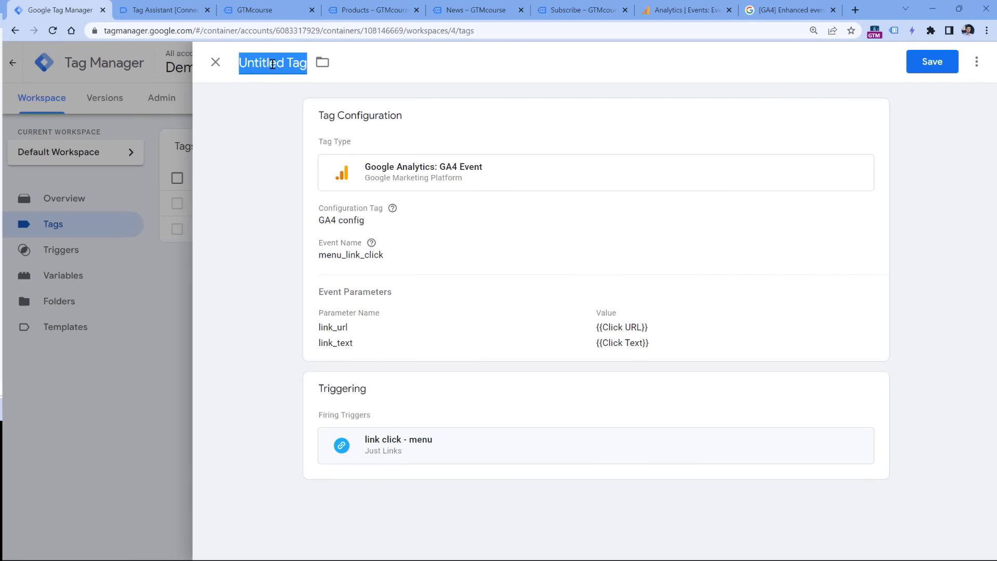
text(GA4 event - )
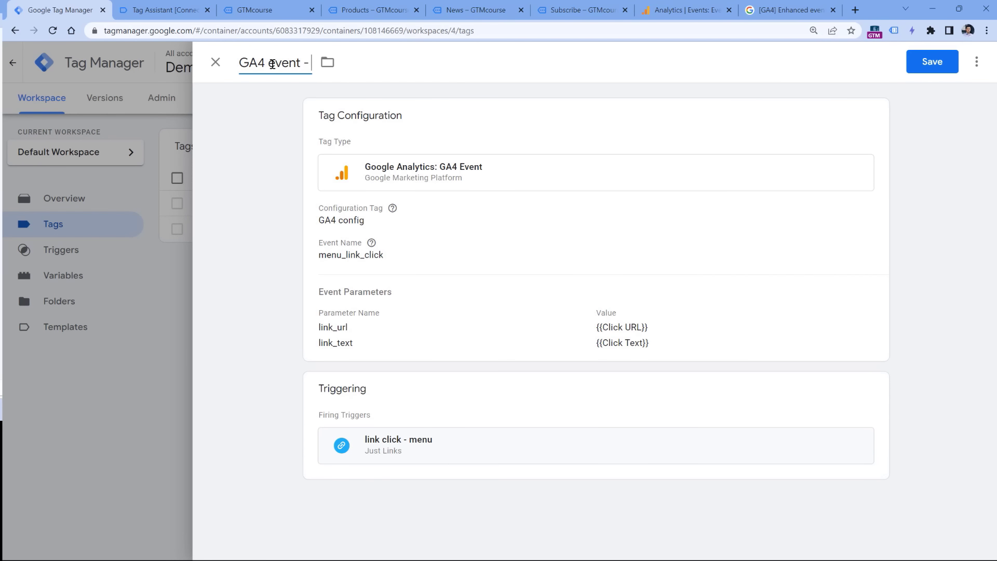
text(menu_link_click)
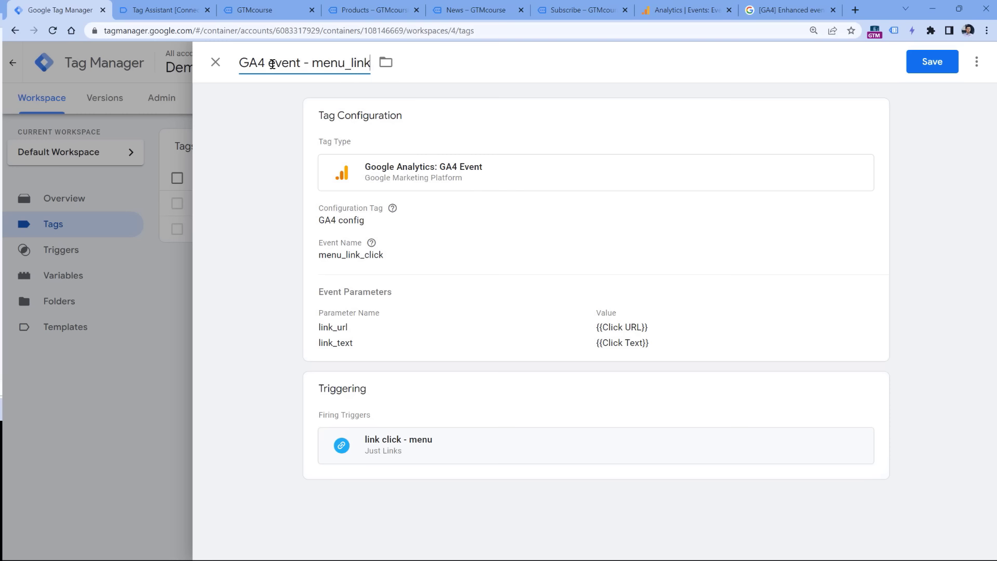
Step: Save the tag and preview the container on gtmcourse.myshopify.com, switching to the connected store page
click(932, 61)
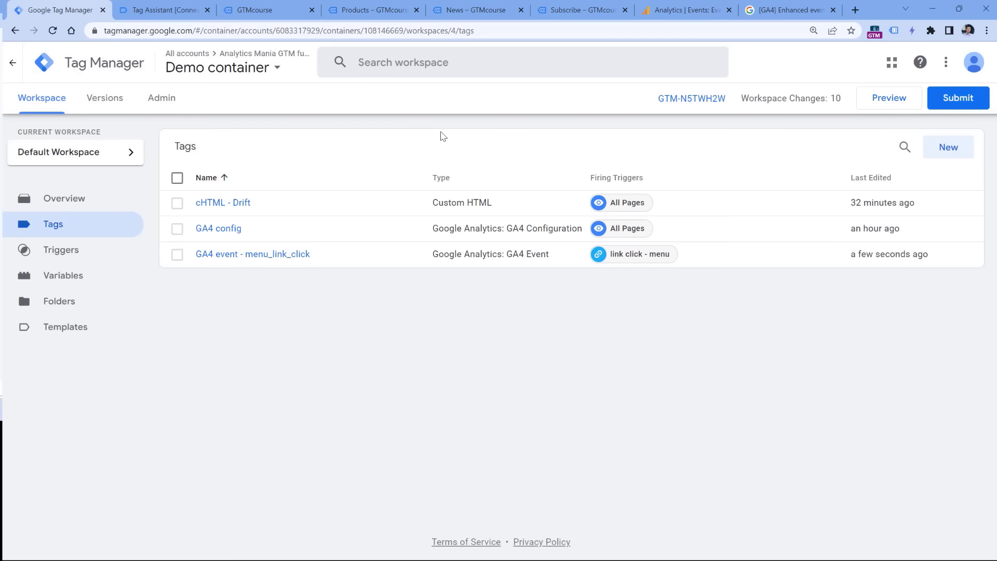
click(889, 101)
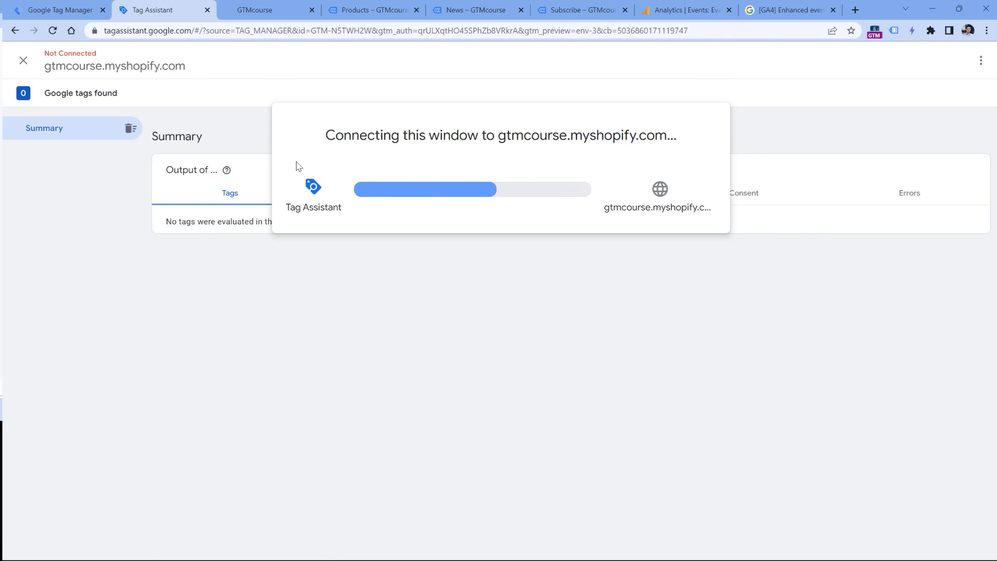
click(337, 5)
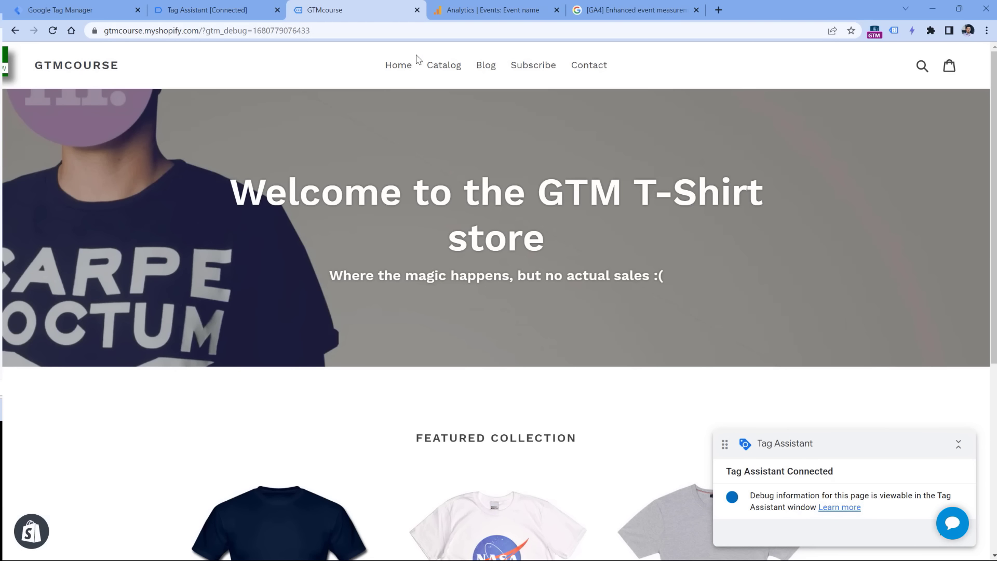
Step: Generate test clicks by opening the store's Home, Catalog, Blog and Subscribe menu links in new tabs, and close those tabs
middle_click(400, 67)
middle_click(446, 67)
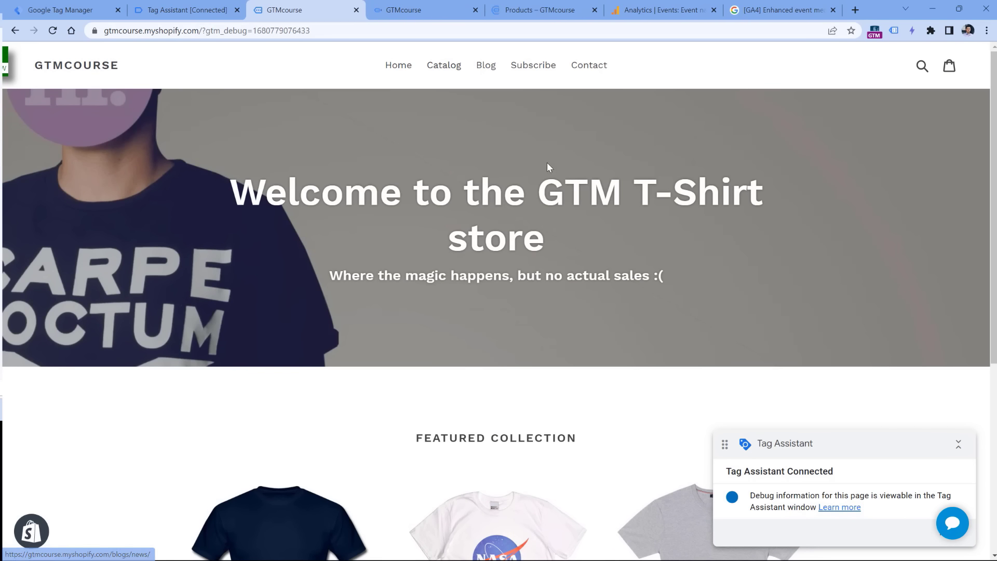
middle_click(487, 66)
middle_click(547, 66)
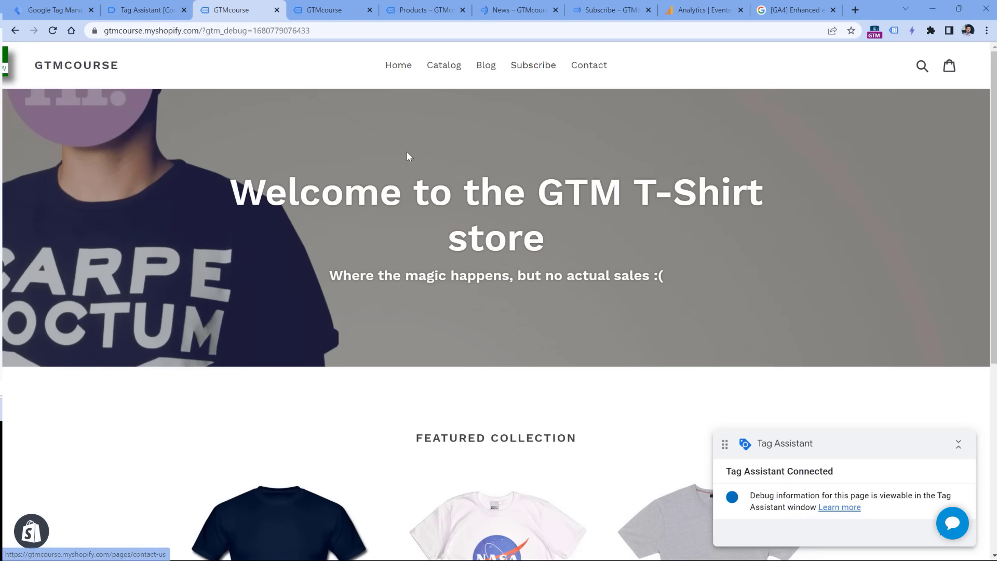
click(369, 10)
click(370, 10)
click(369, 10)
click(370, 10)
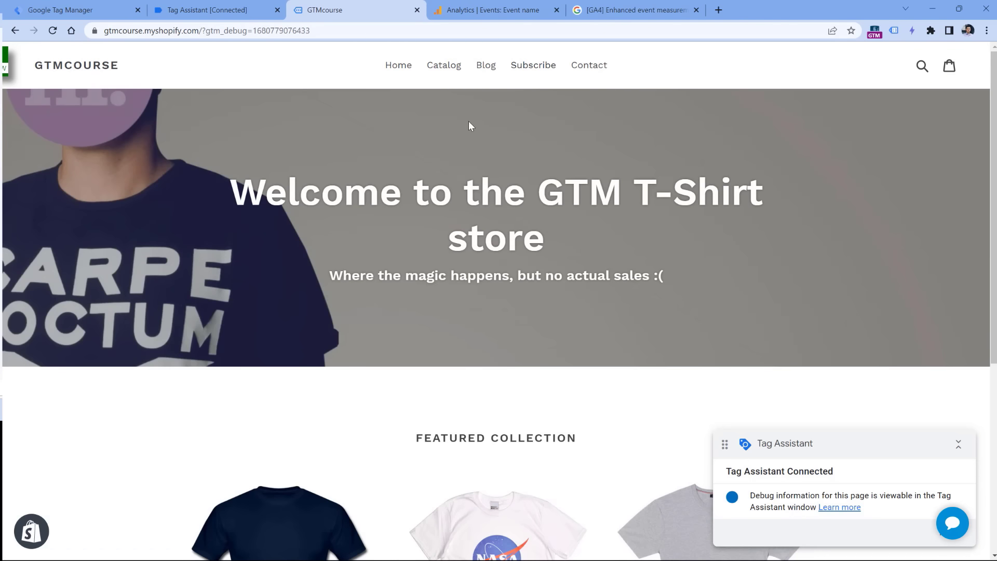
Step: In Tag Assistant, check the Link Click events under the GTMcourse page to see which ones fired the menu_link_click tag
click(490, 10)
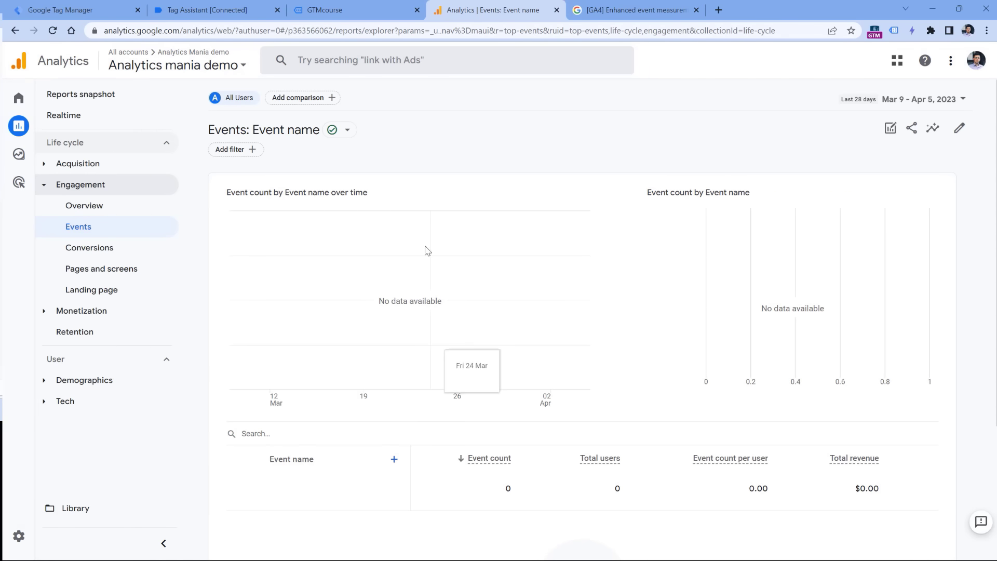
click(222, 9)
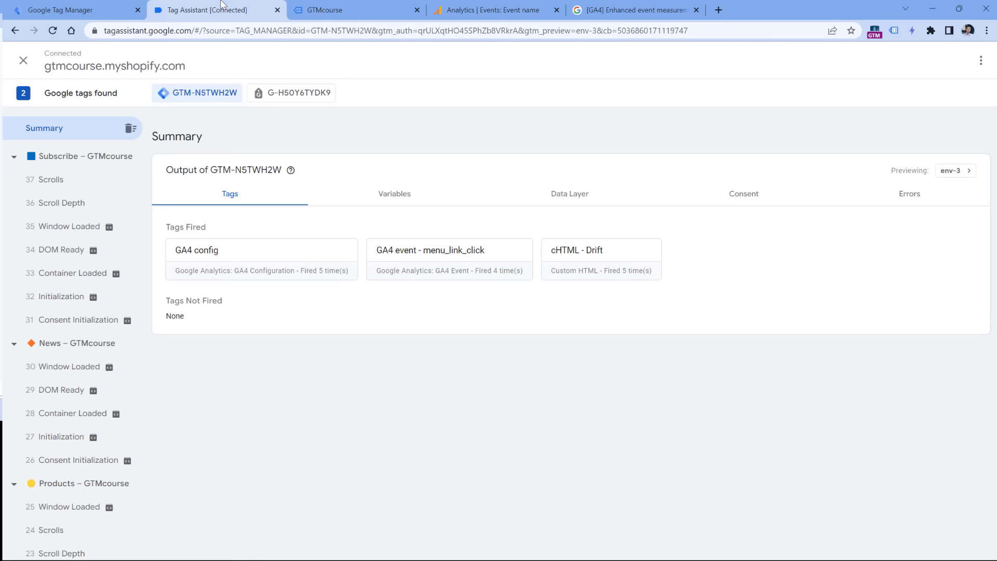
scroll(76, 183, down, 10)
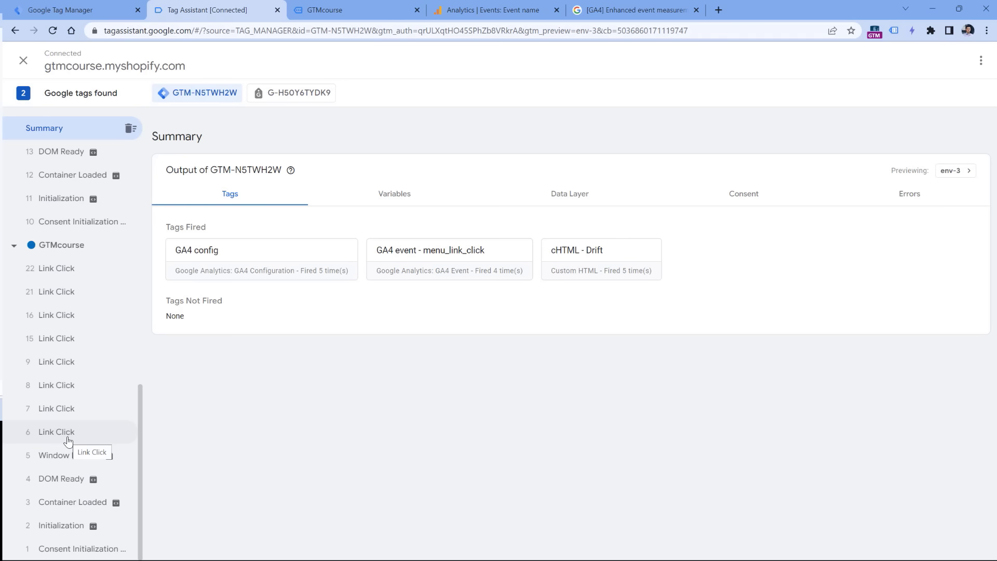
click(62, 411)
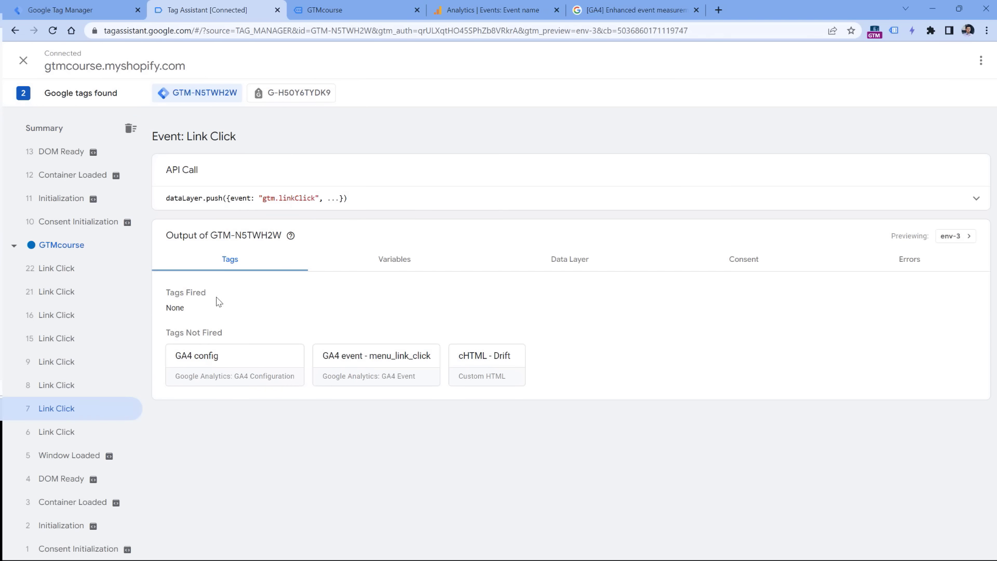
click(67, 362)
click(62, 318)
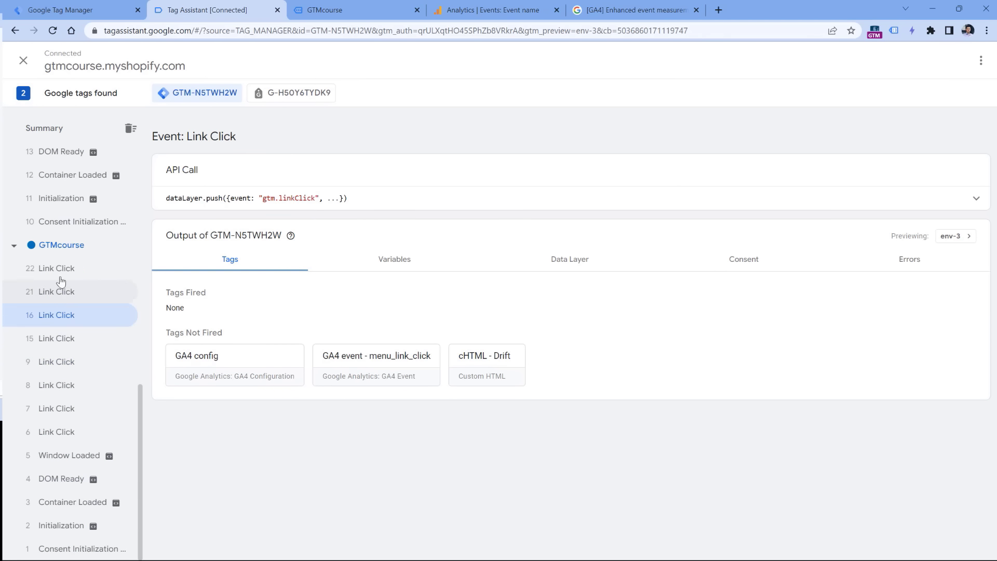
click(61, 267)
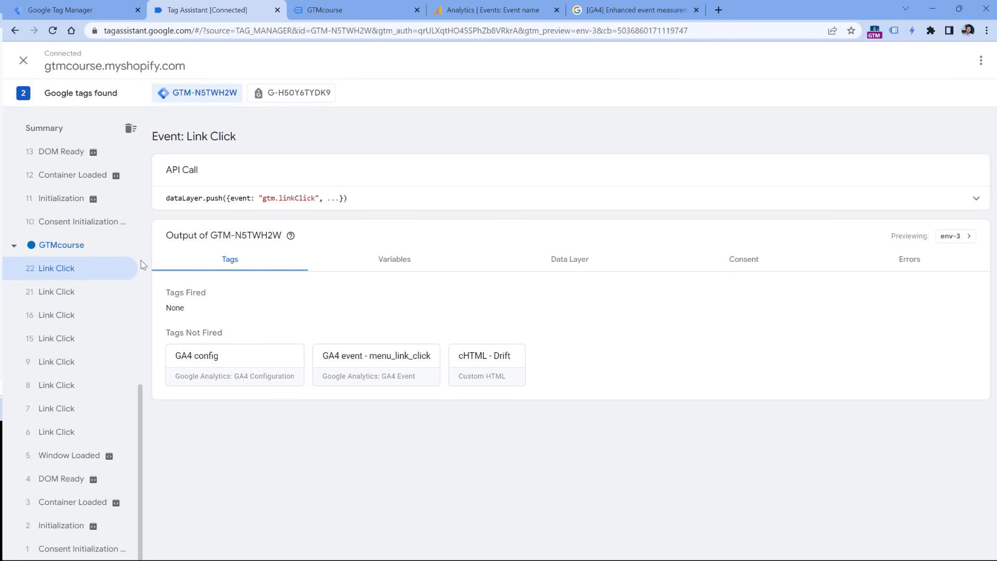
click(57, 438)
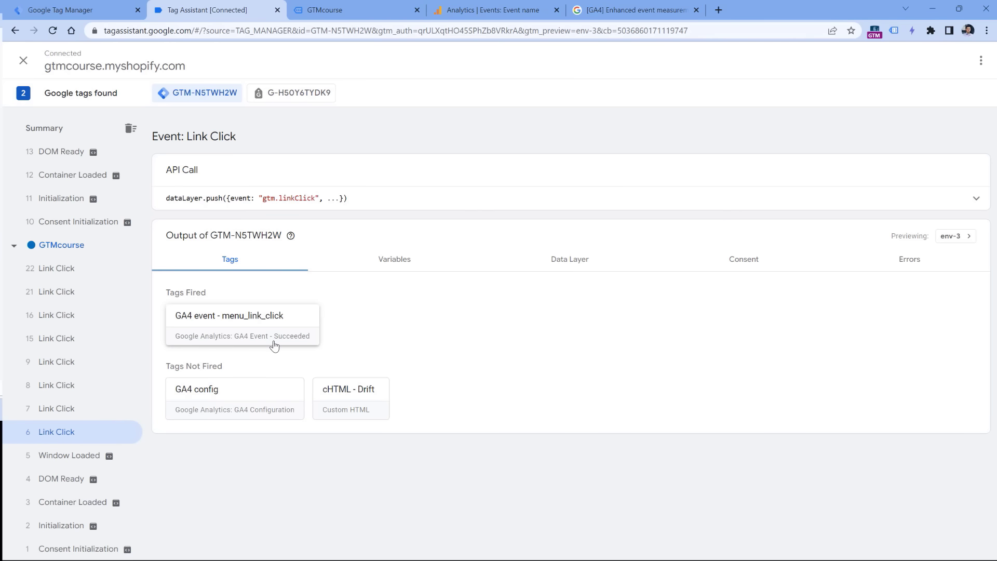
click(78, 385)
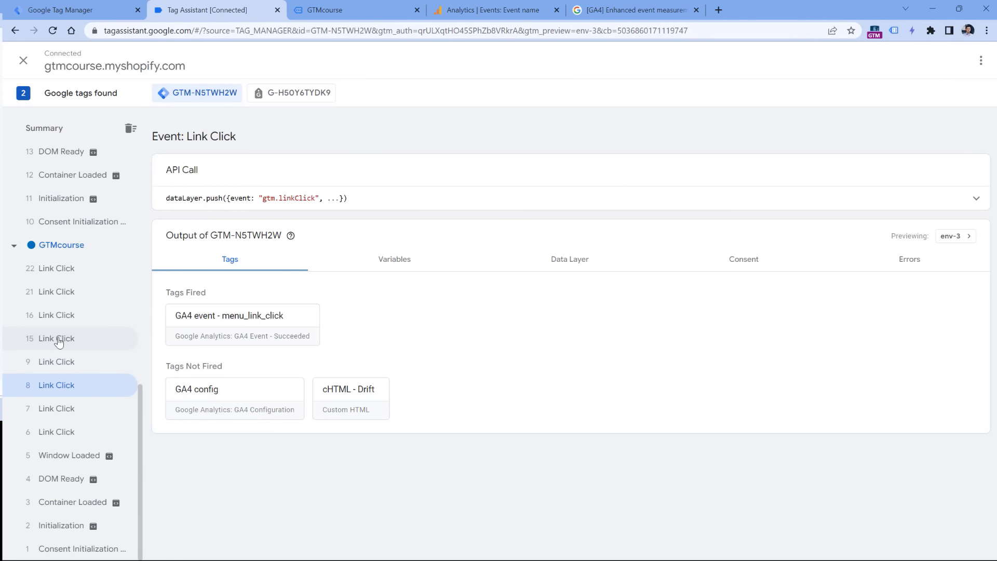
Step: Open the fired menu_link_click tag on Link Click event 8 and review its firing status, trigger filters, event name and configuration tag
click(245, 324)
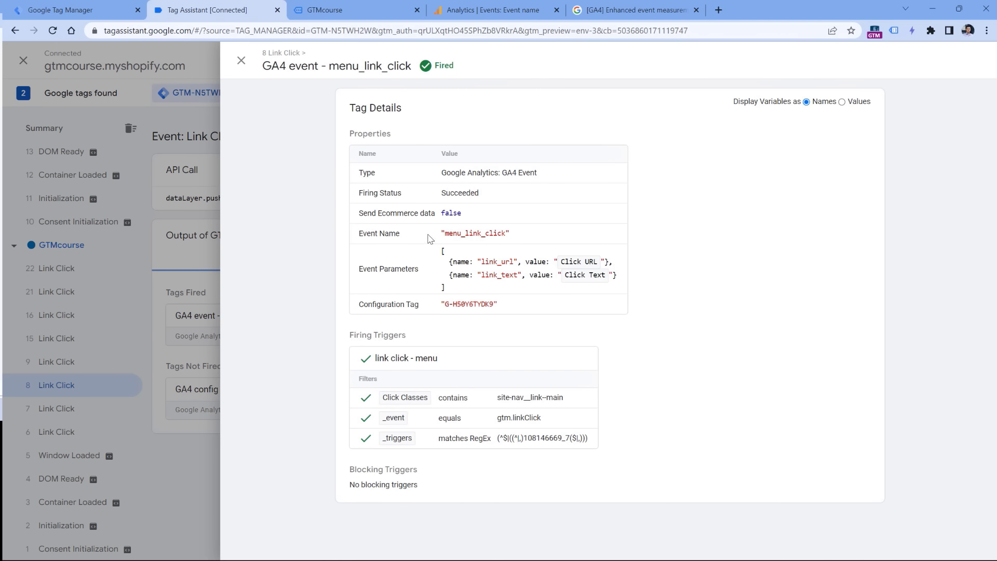
double_click(443, 66)
click(447, 74)
drag(499, 401, 579, 398)
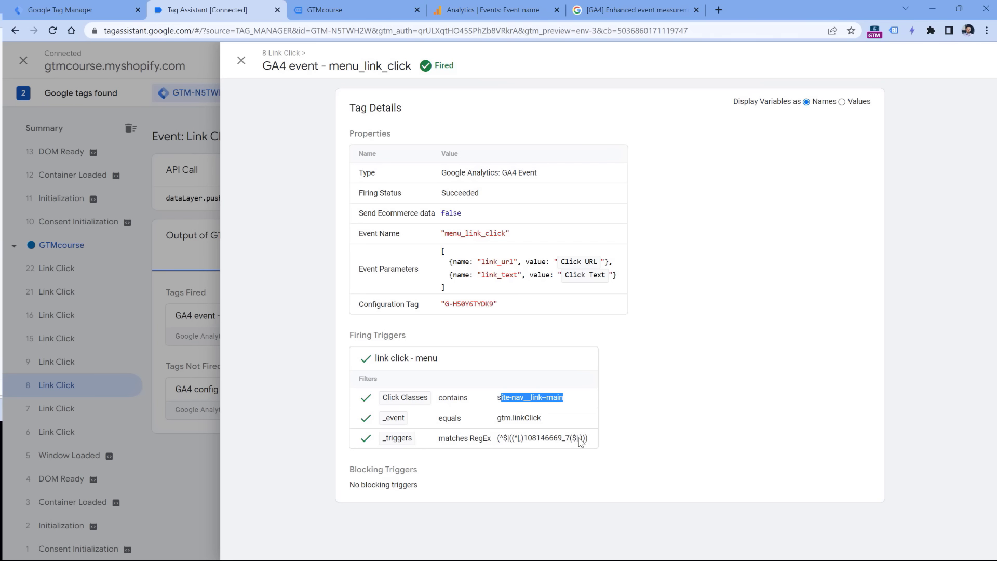
drag(542, 418, 502, 418)
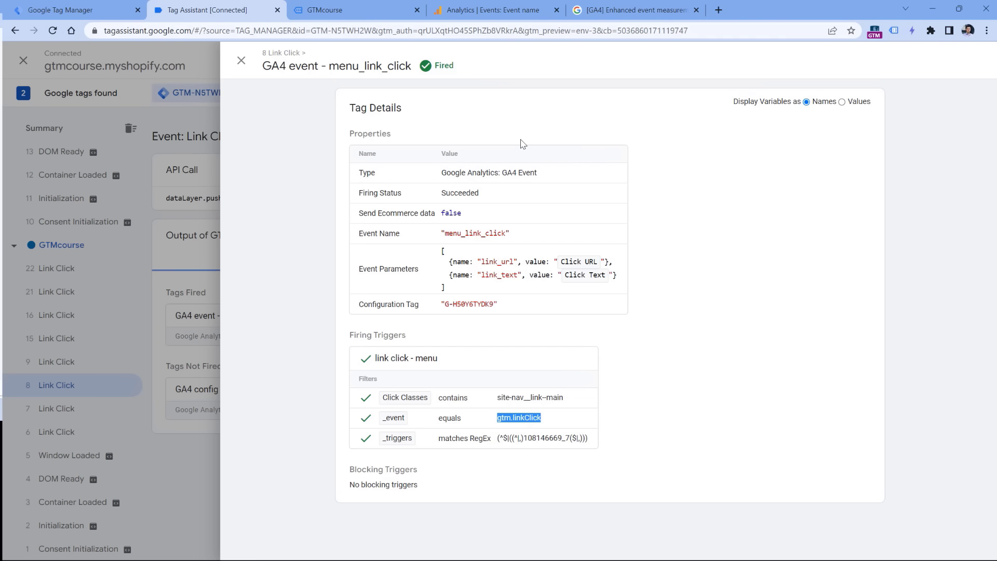
drag(507, 233, 450, 236)
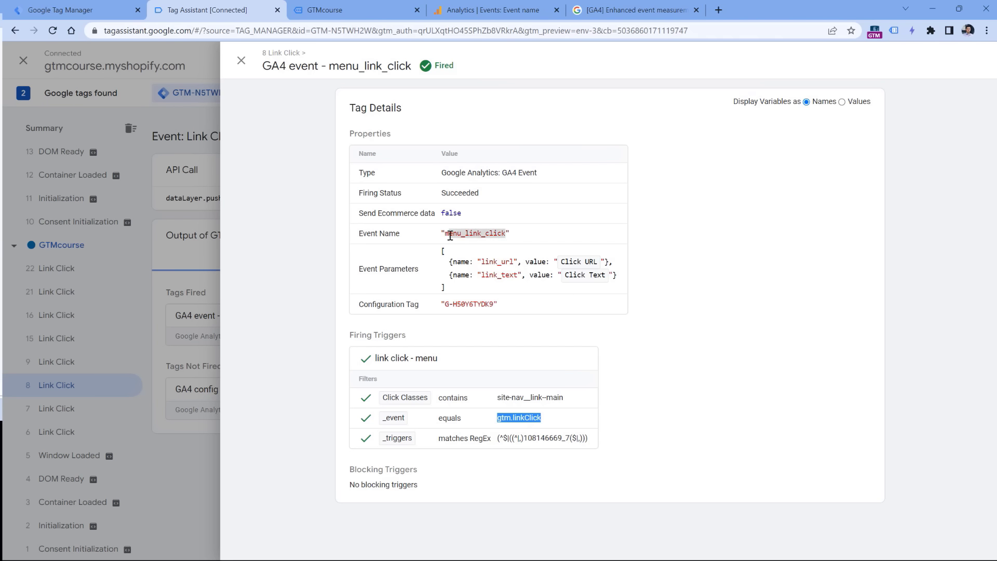
drag(445, 303, 494, 304)
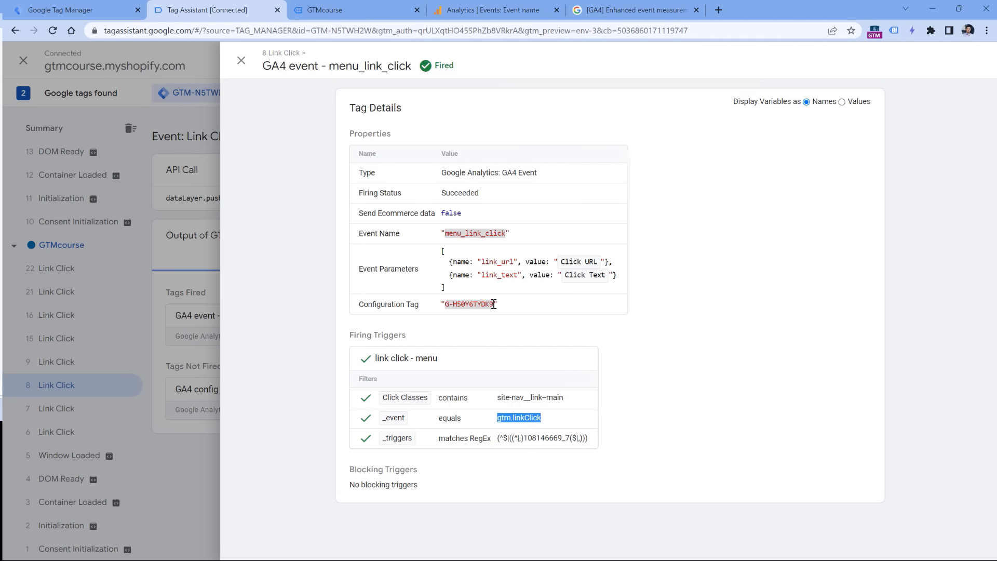
click(494, 304)
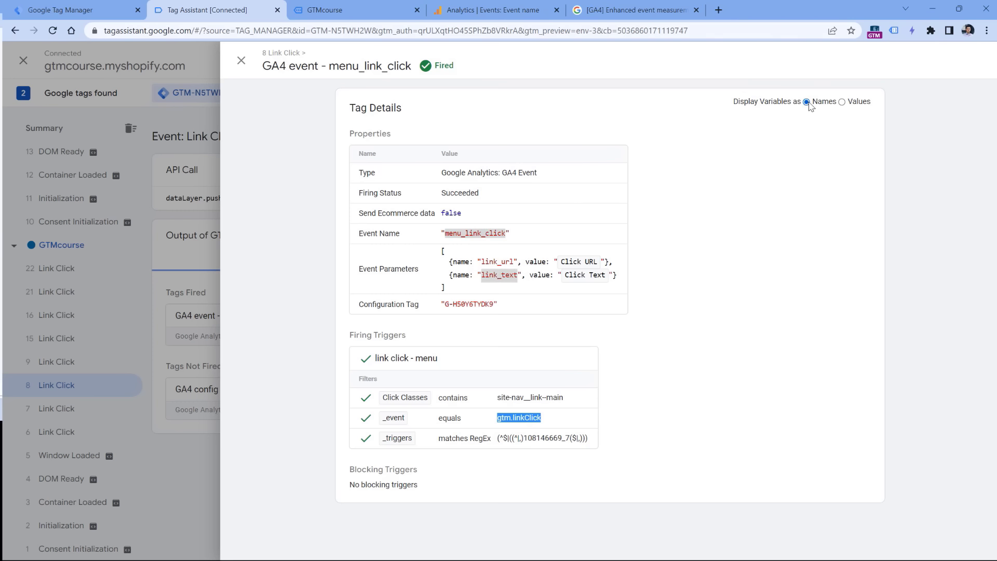
Step: Display the tag's variables as values and check what link_url and link_text contain
click(841, 102)
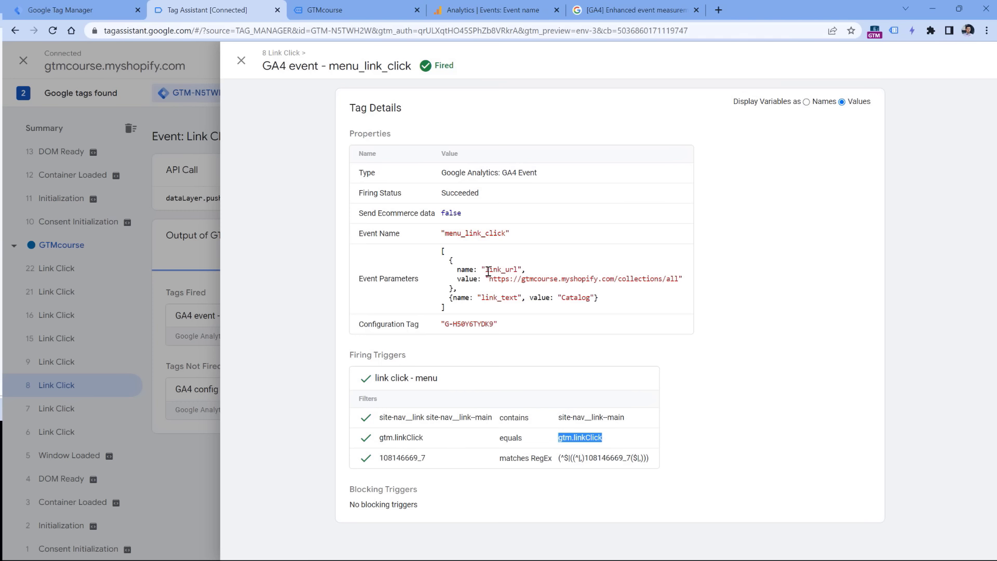
drag(490, 283, 678, 279)
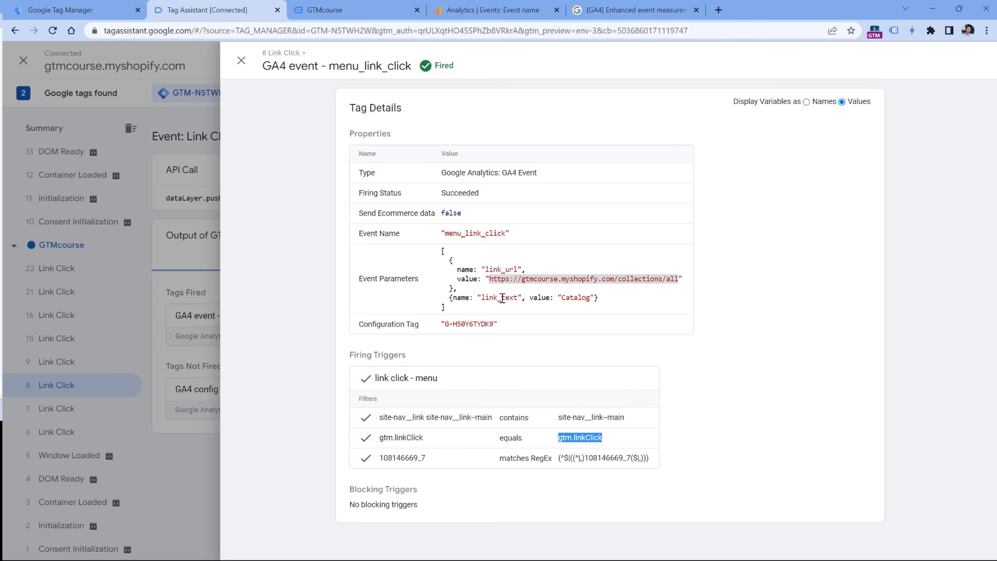
drag(561, 298, 590, 298)
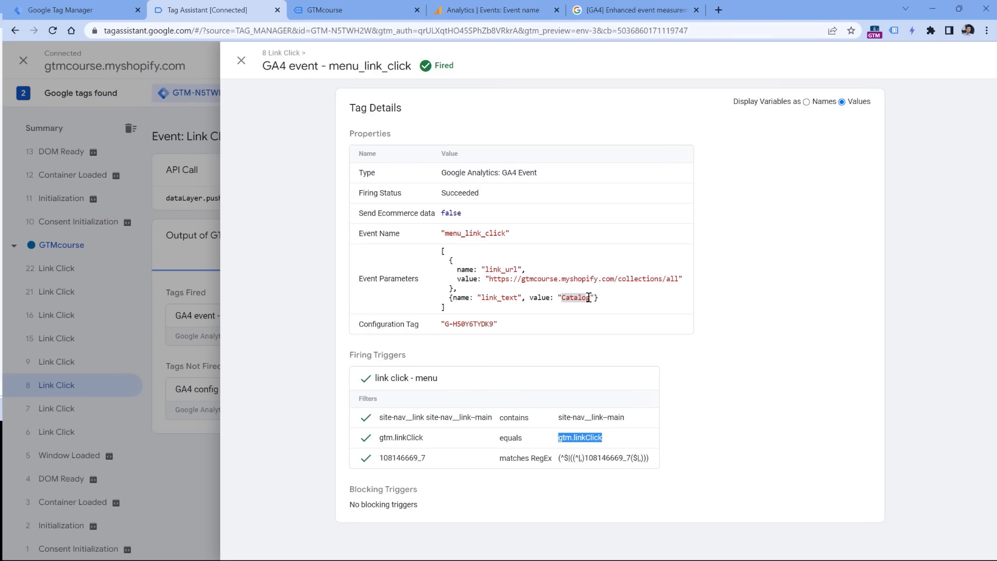
click(589, 297)
Step: Check the parameter values of the menu_link_click tag on Link Click event 15 and close its details
click(83, 288)
click(66, 341)
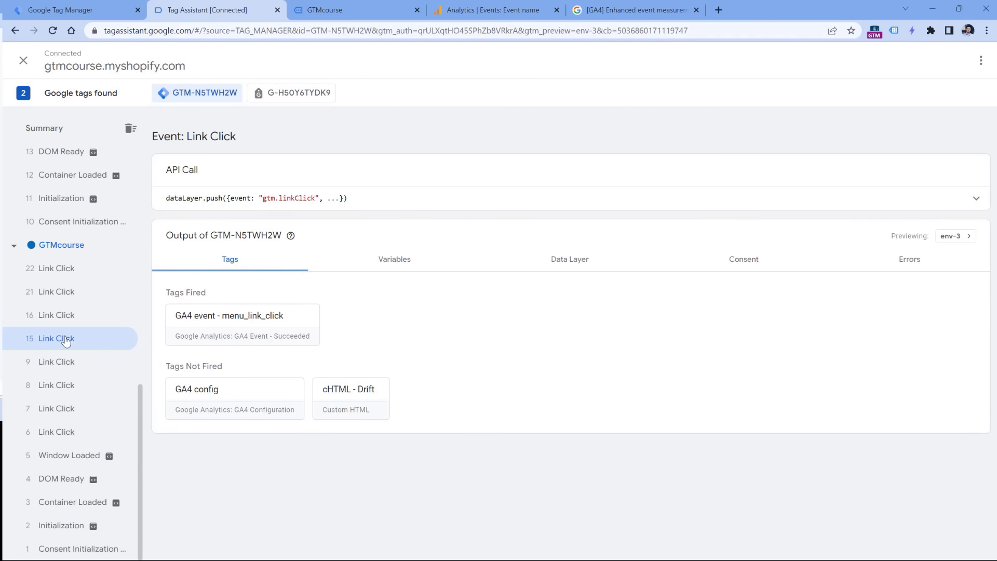
click(260, 322)
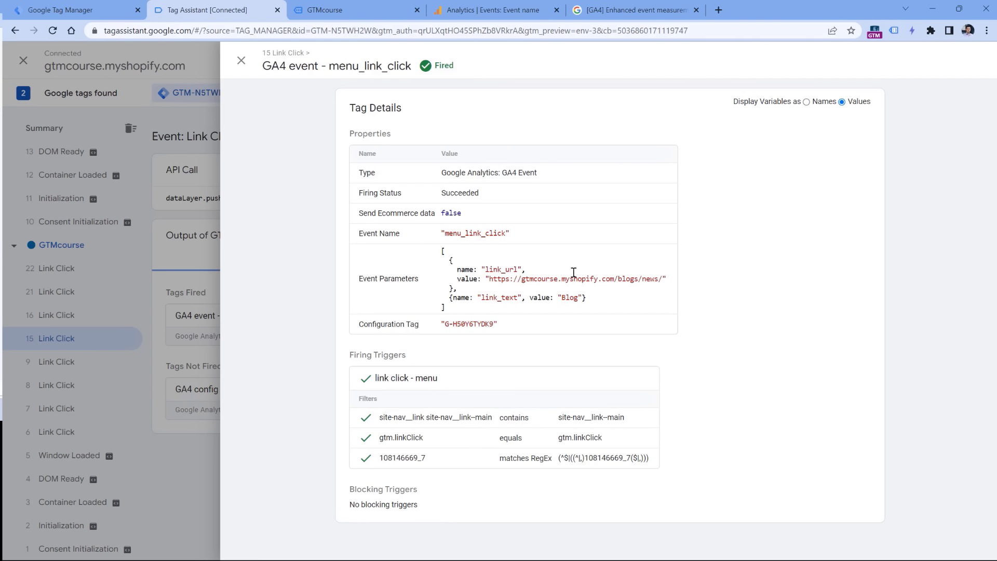
key(Escape)
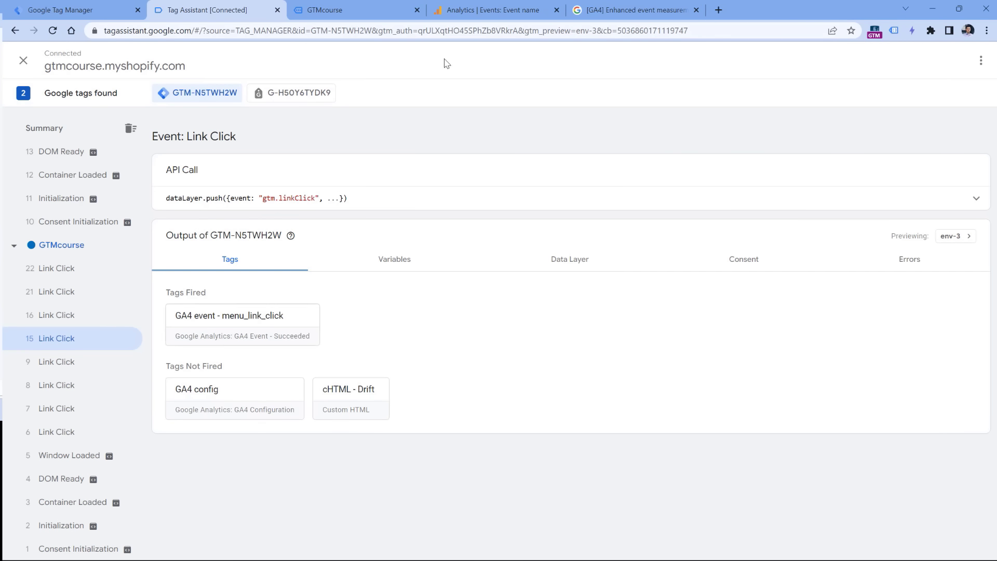
Step: Switch to Google Analytics and open DebugView in the admin settings to find the menu_link_click events
click(497, 10)
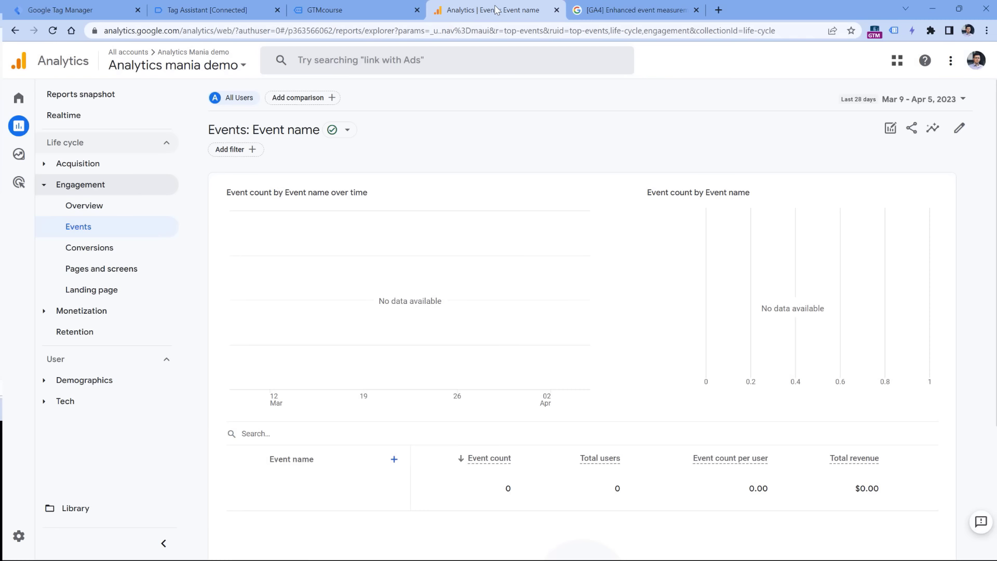
click(19, 536)
scroll(457, 363, down, 2)
click(470, 388)
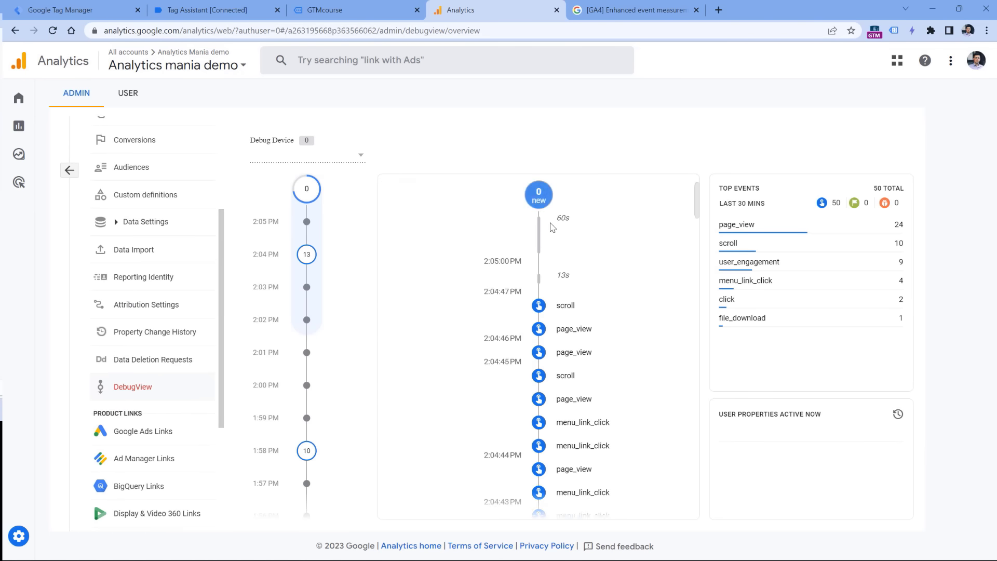
scroll(570, 214, down, 1)
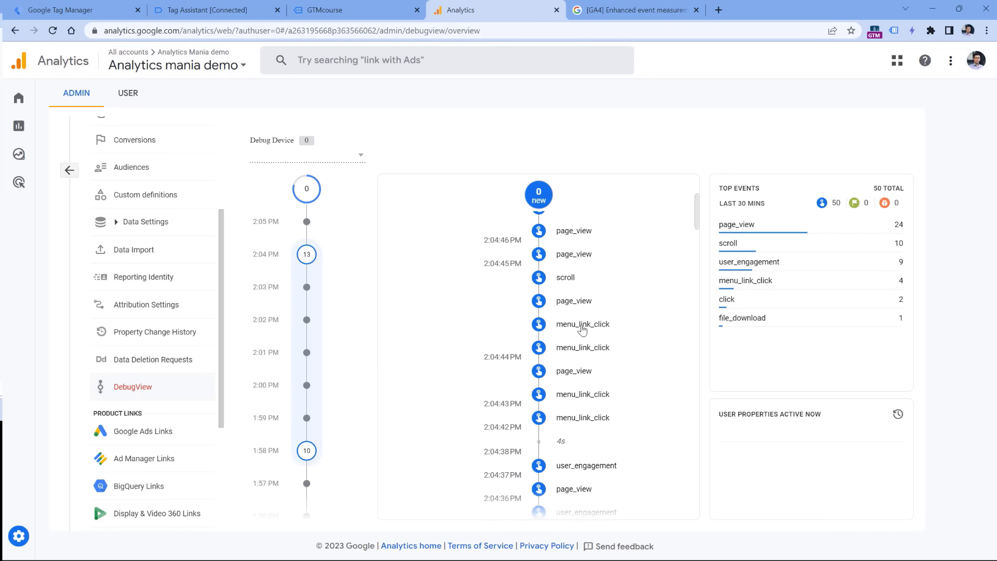
Step: Inspect the link_text and link_url parameters of the most recent menu_link_click event, and close its details
click(582, 329)
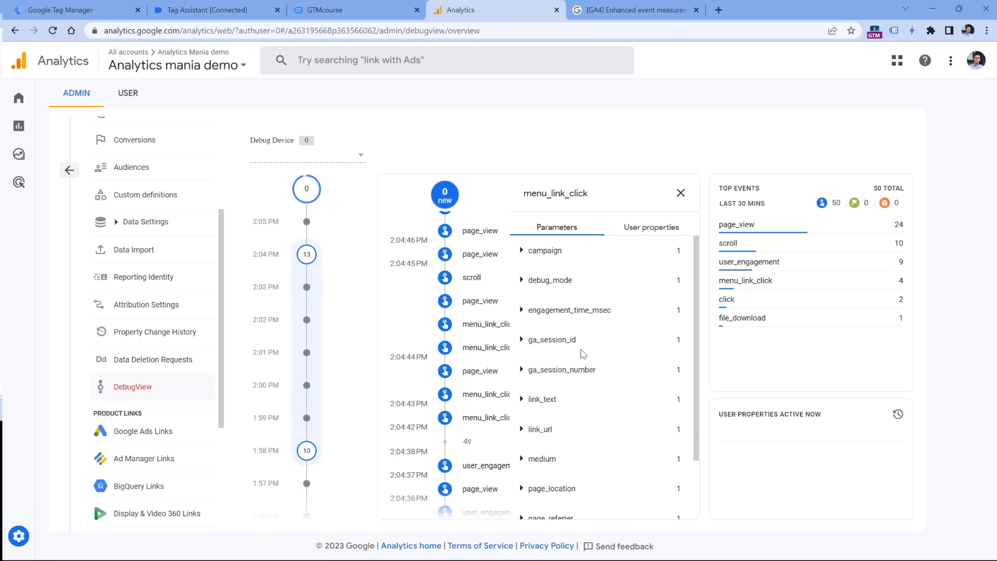
click(526, 403)
click(526, 402)
click(522, 430)
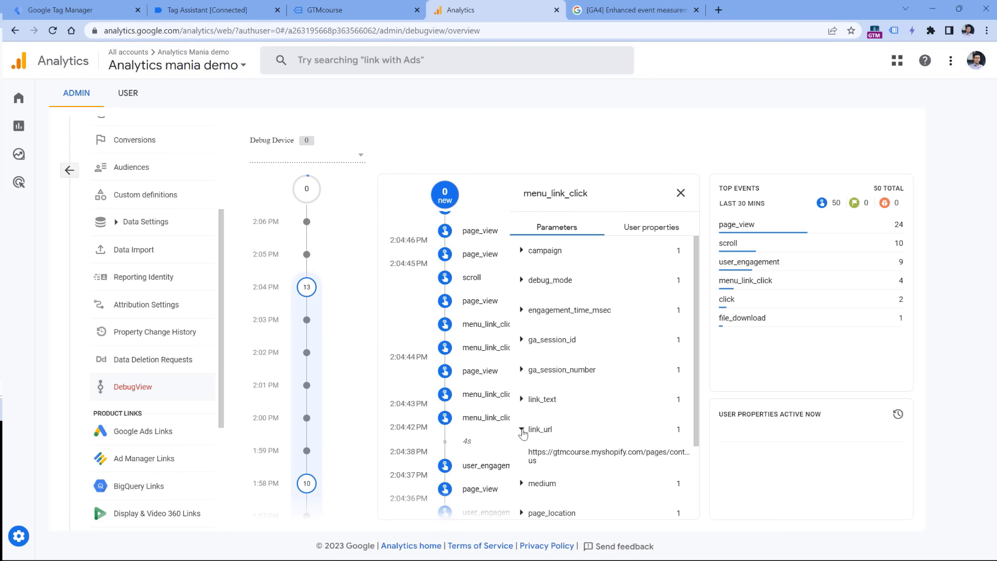
click(522, 430)
click(681, 194)
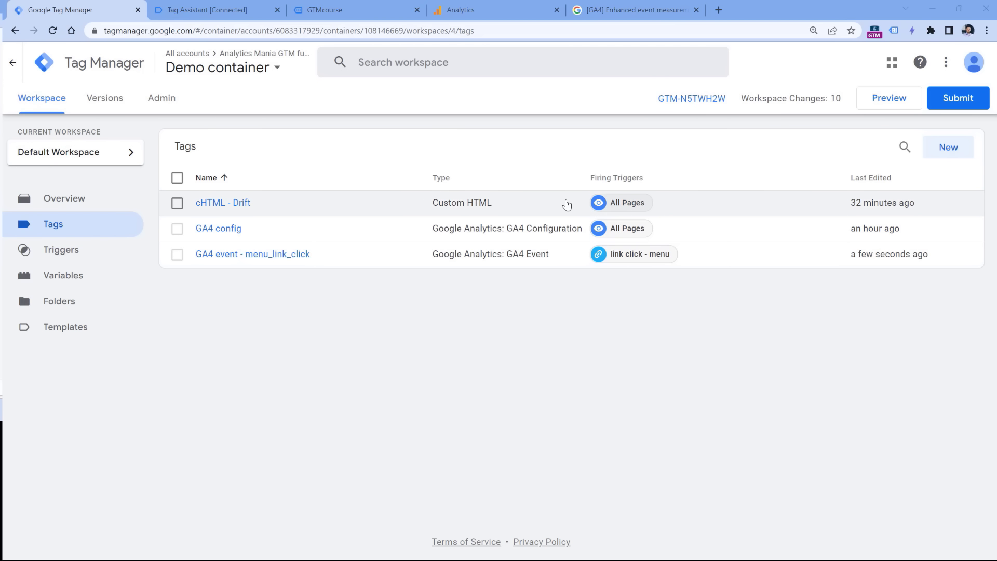
Step: Submit the workspace changes and publish them as a version named "GA4 menu link click tracking"
click(960, 103)
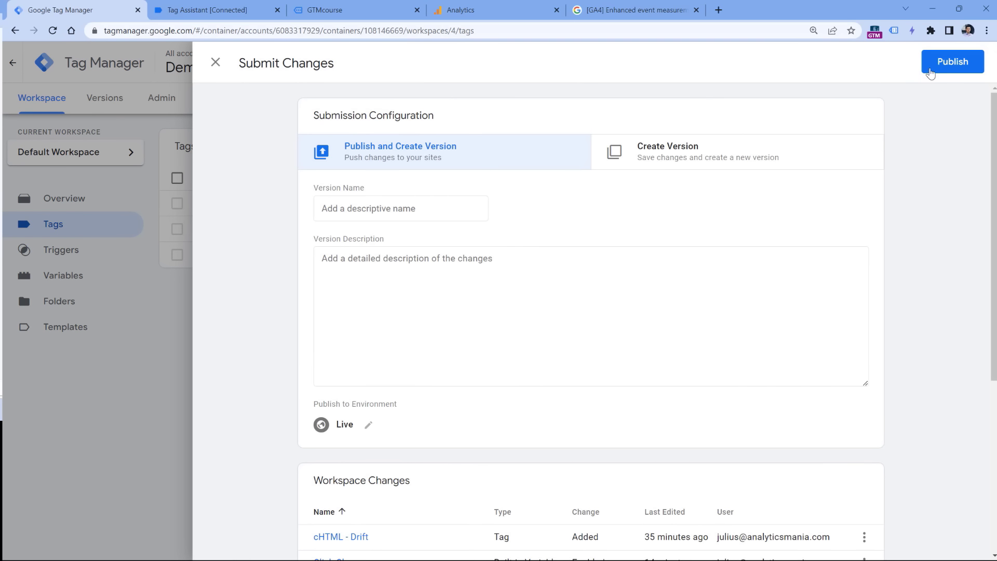
click(375, 199)
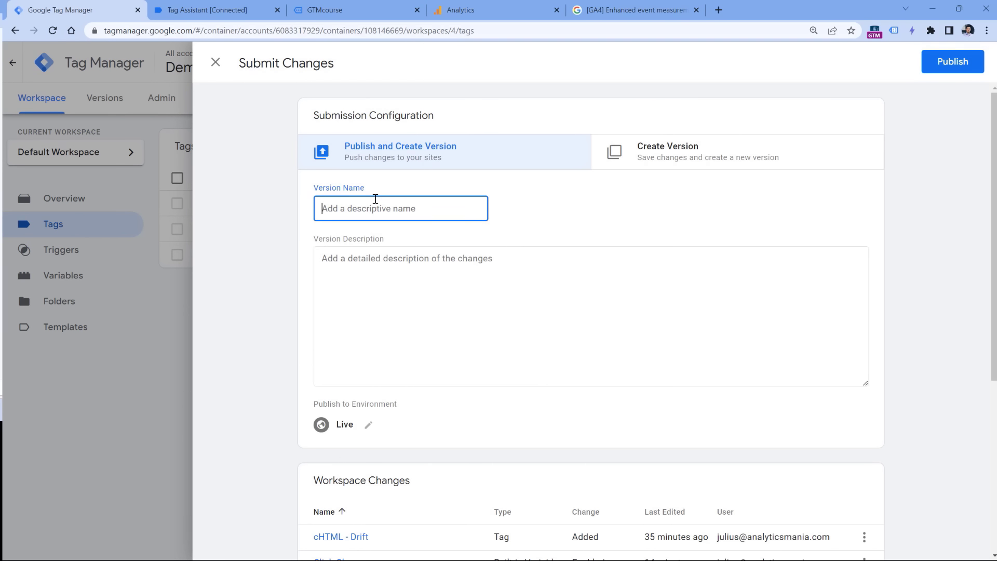
text(GA4 me)
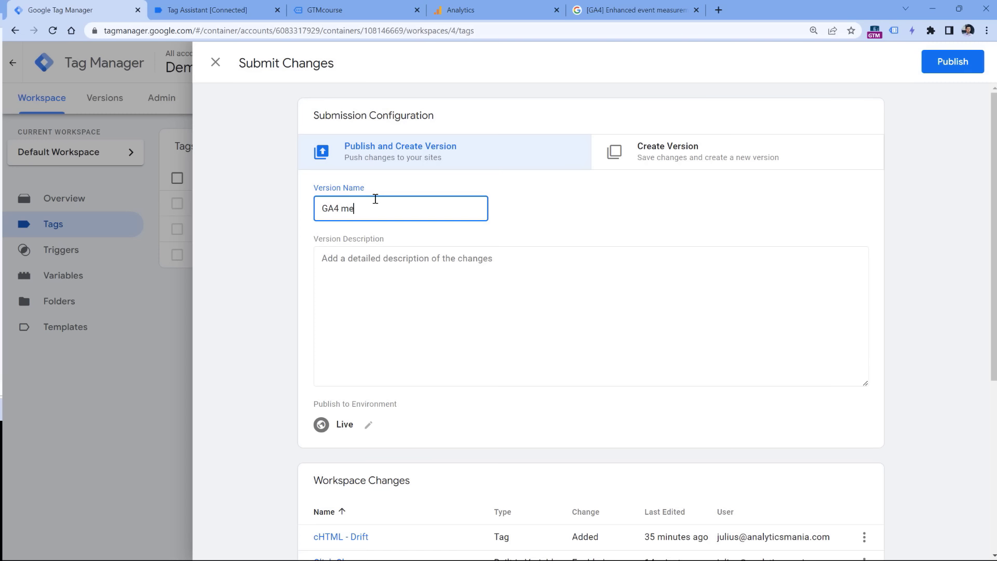
text(nu link click tracking)
click(953, 61)
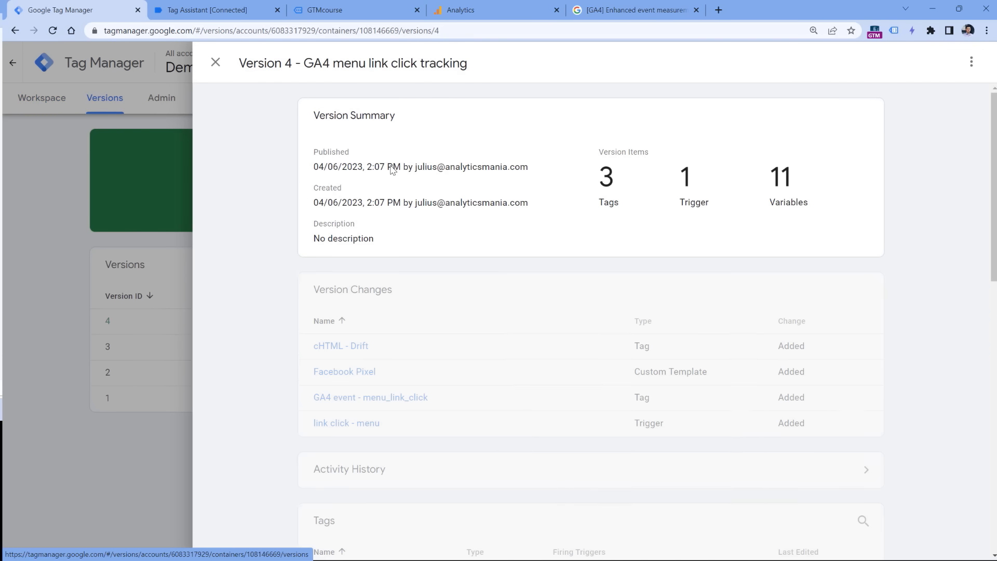
Step: Switch to Google Analytics and view the event table in the Engagement Events report
key(ctrl+4)
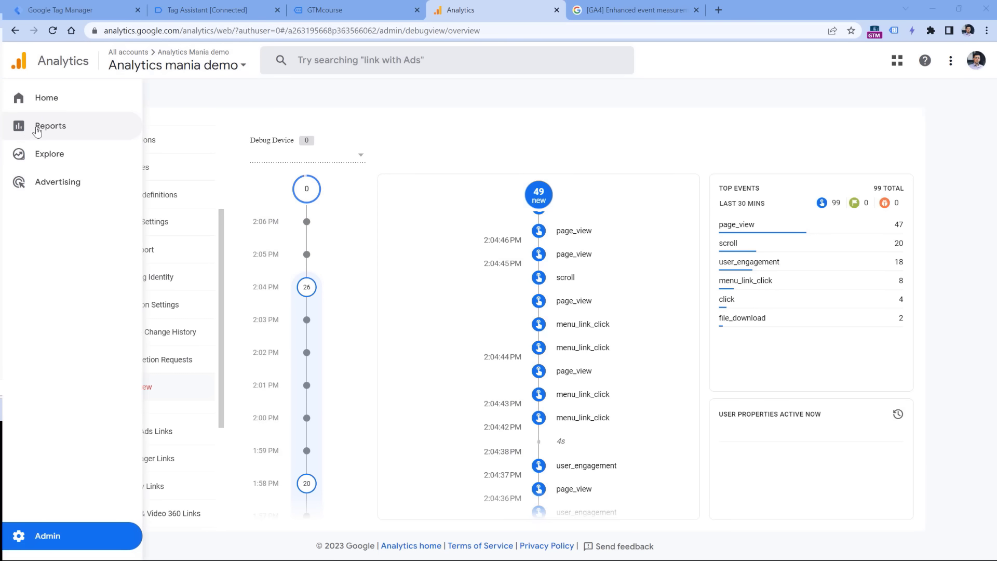
click(40, 130)
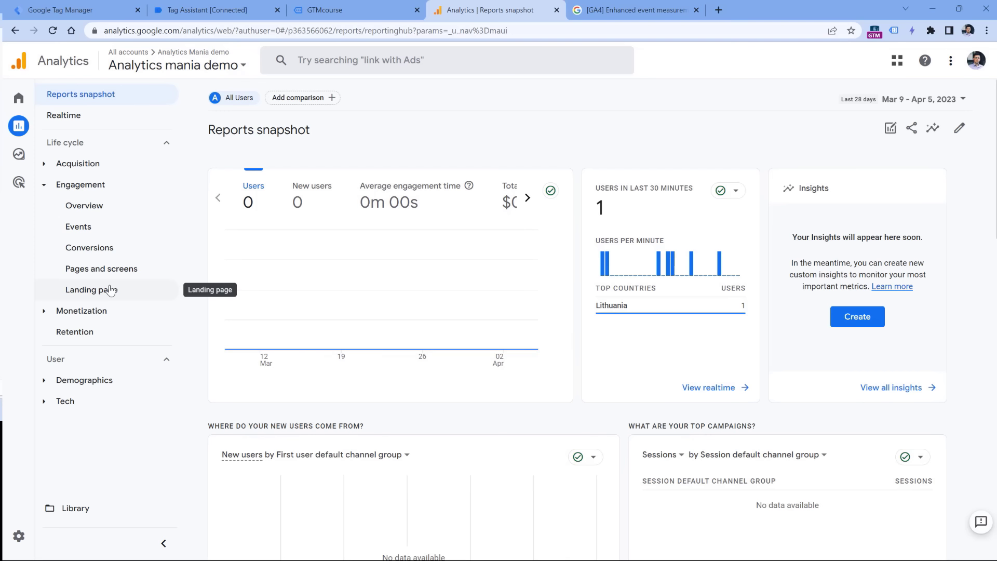
click(173, 235)
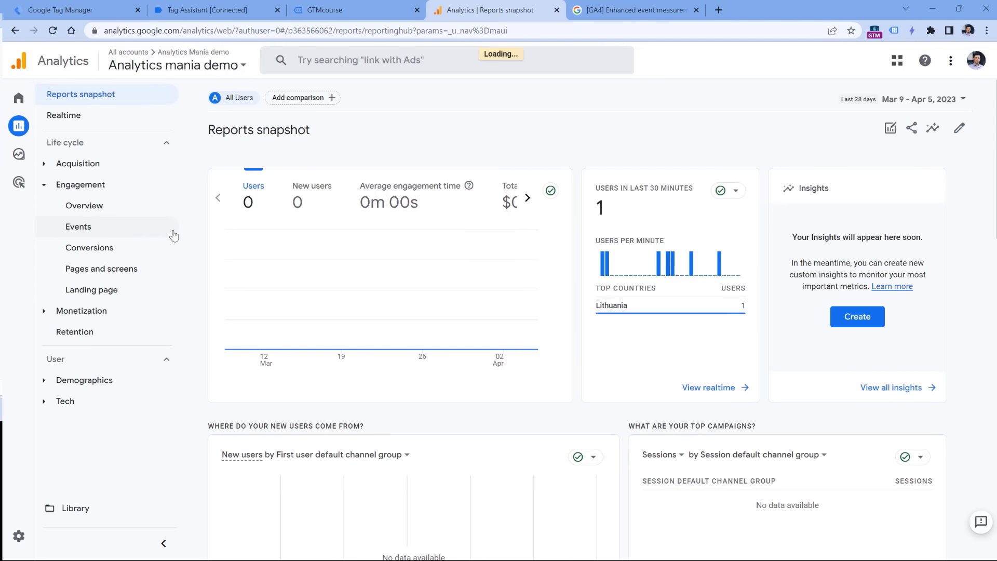
scroll(285, 349, down, 4)
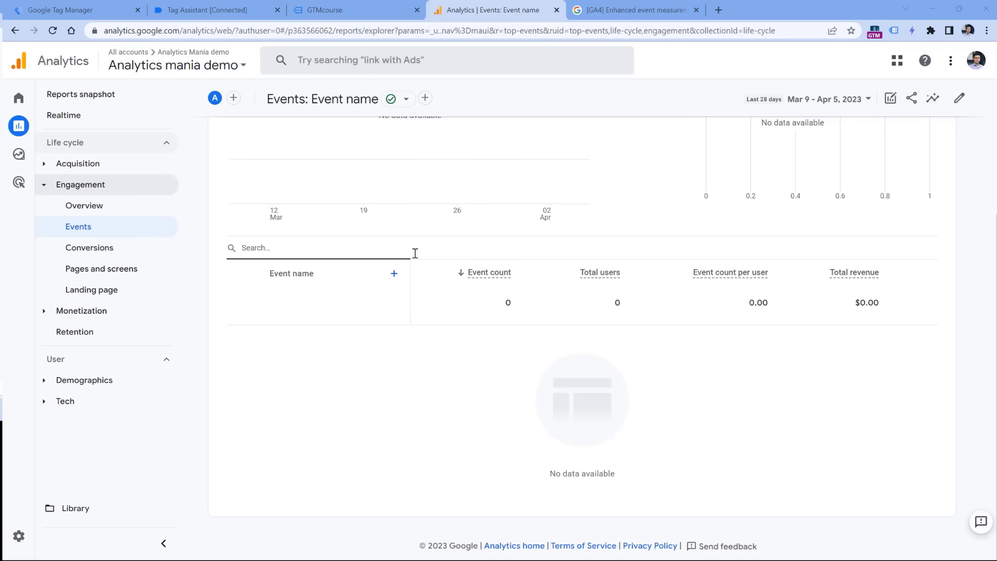
Step: Create a blank exploration and import the dimensions Event name, Link text and Link URL
click(32, 157)
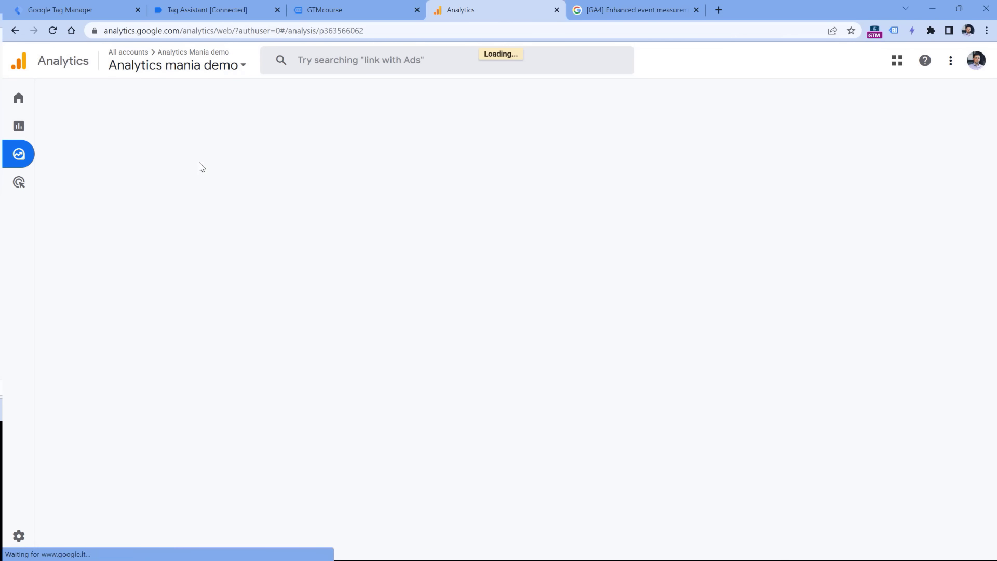
click(266, 205)
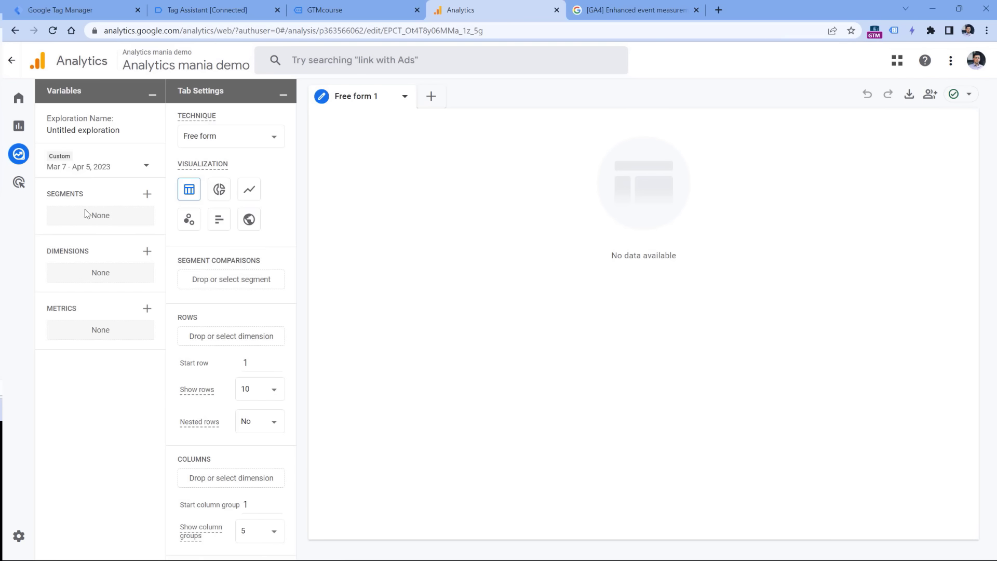
click(147, 254)
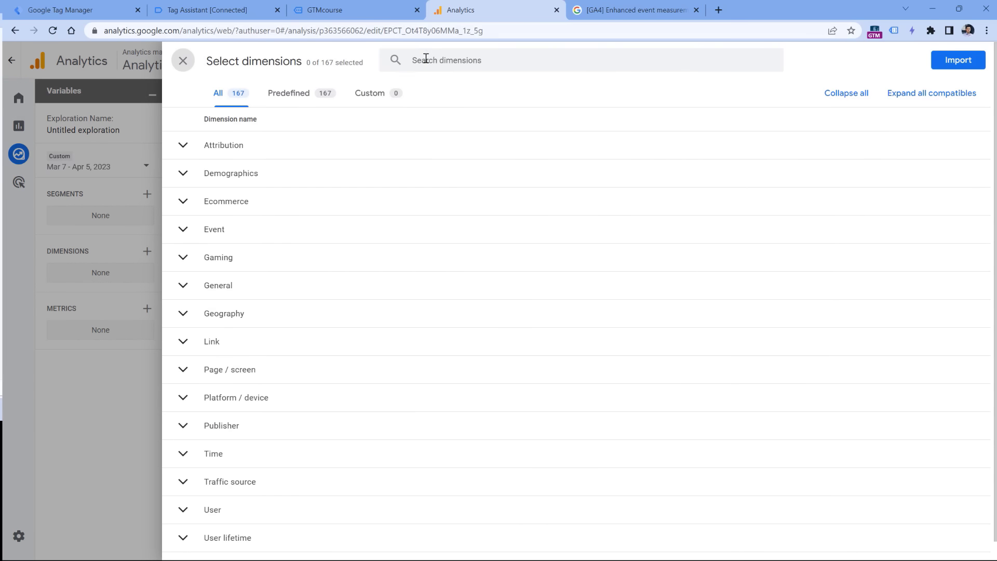
click(414, 60)
text(event name)
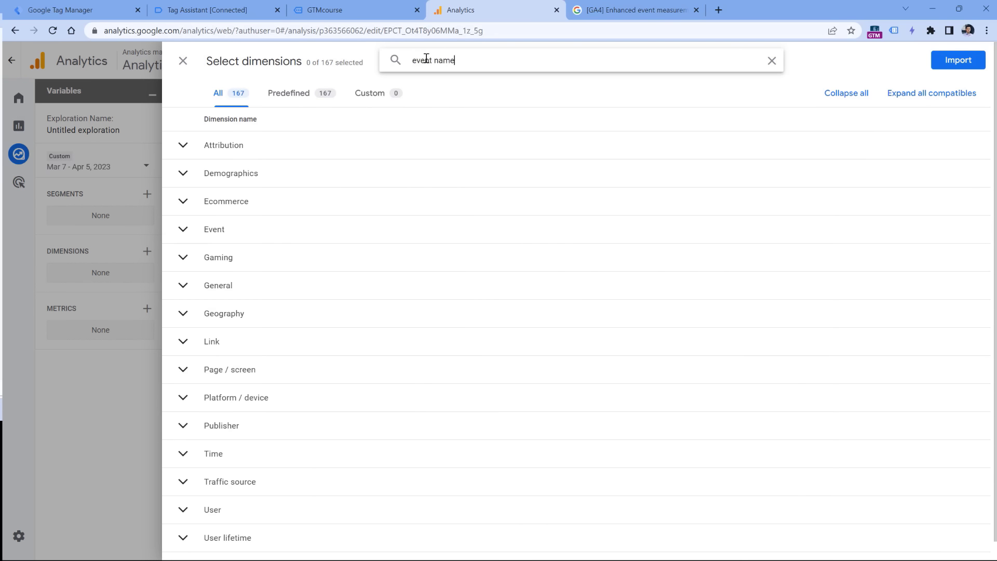
key(Return)
triple_click(449, 62)
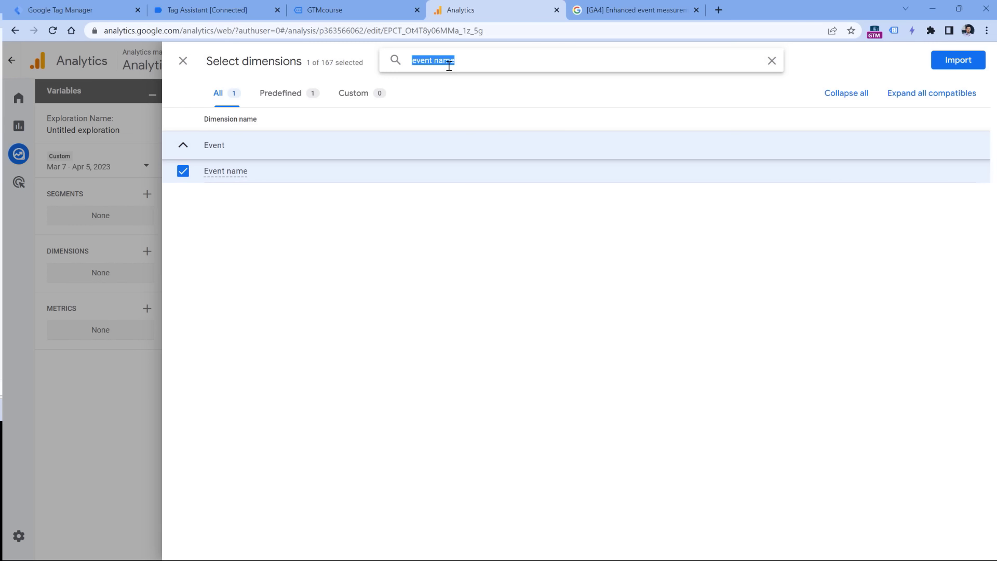
text(link text)
key(Return)
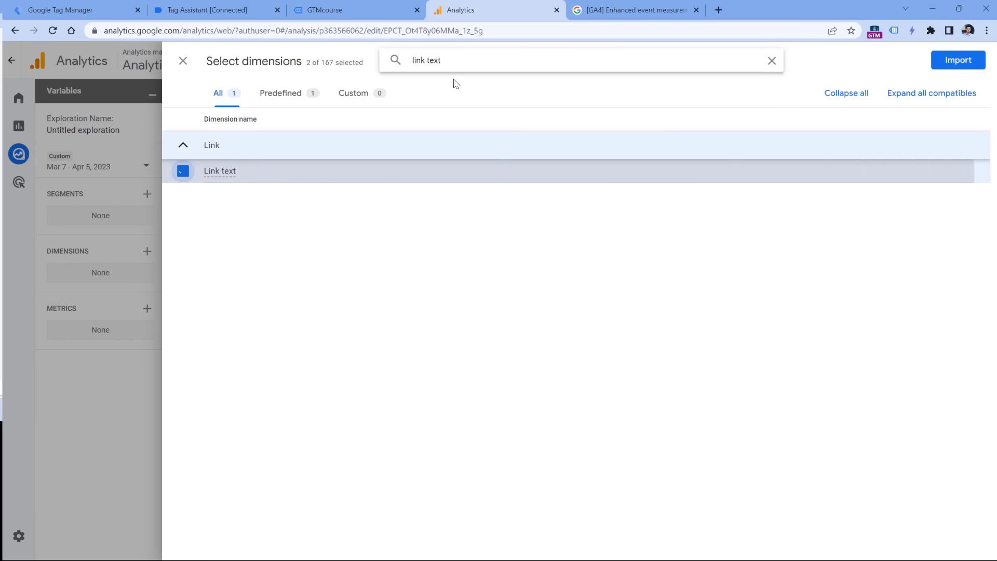
triple_click(451, 60)
text(link url)
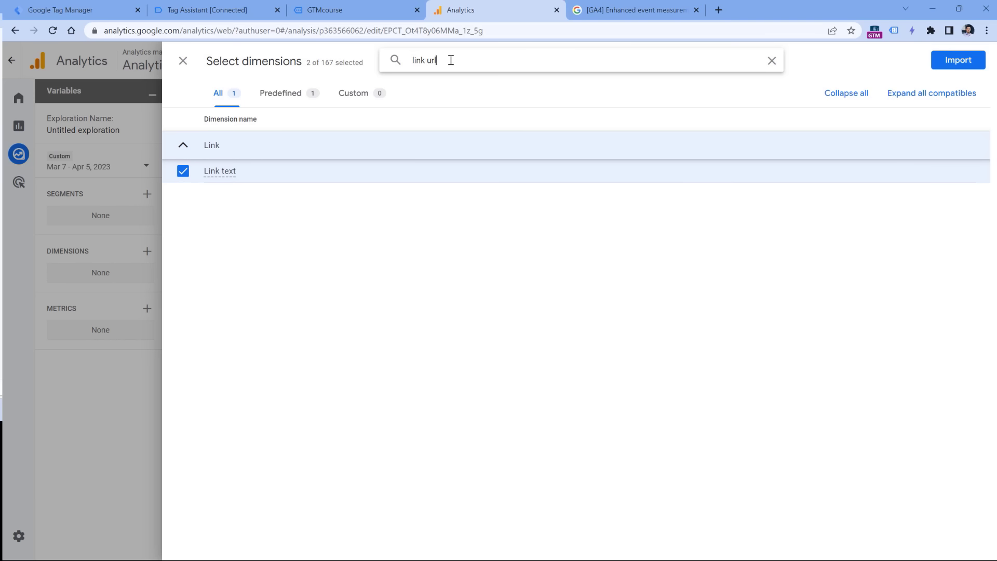
key(Return)
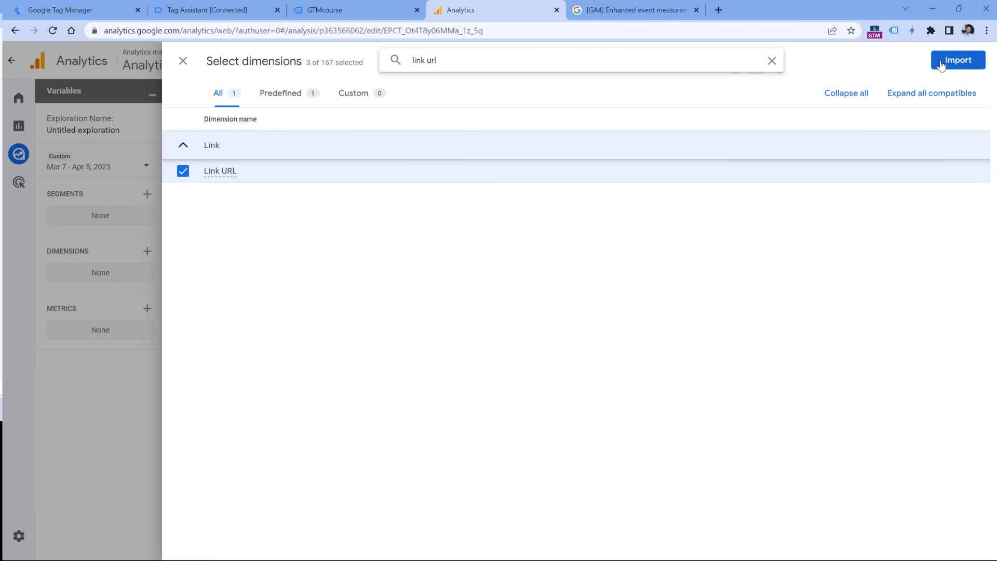
click(958, 60)
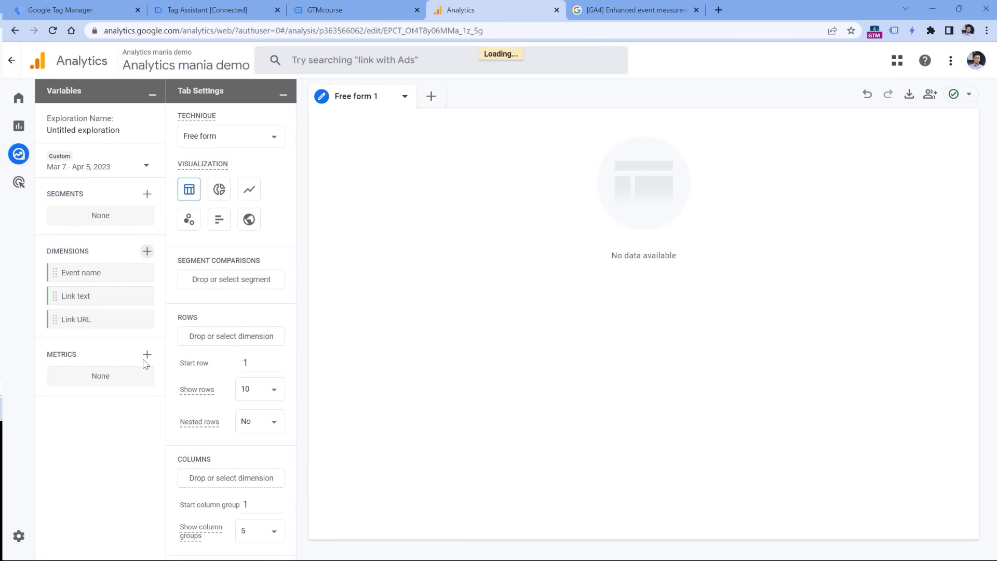
Step: Import the Event count metric into the exploration
click(148, 355)
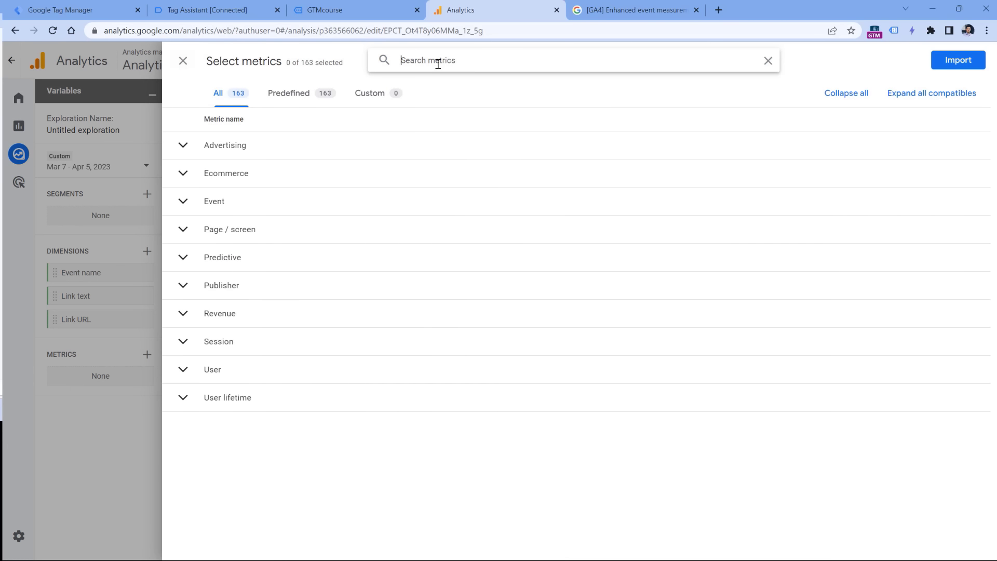
text(event count)
click(183, 171)
click(957, 61)
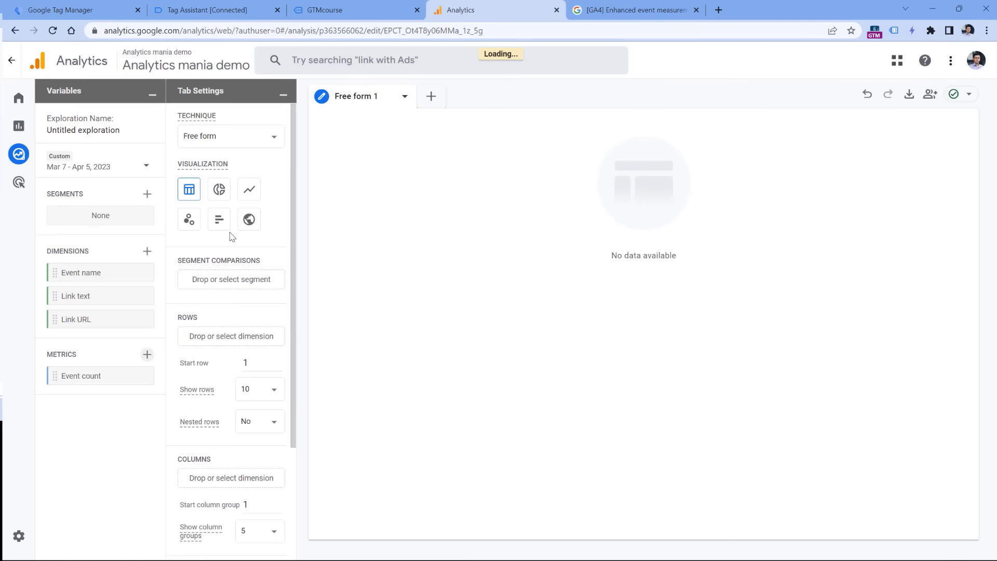
Step: Set Link text and Link URL as the exploration's rows and Event count as its values
drag(77, 296, 205, 341)
drag(73, 320, 508, 327)
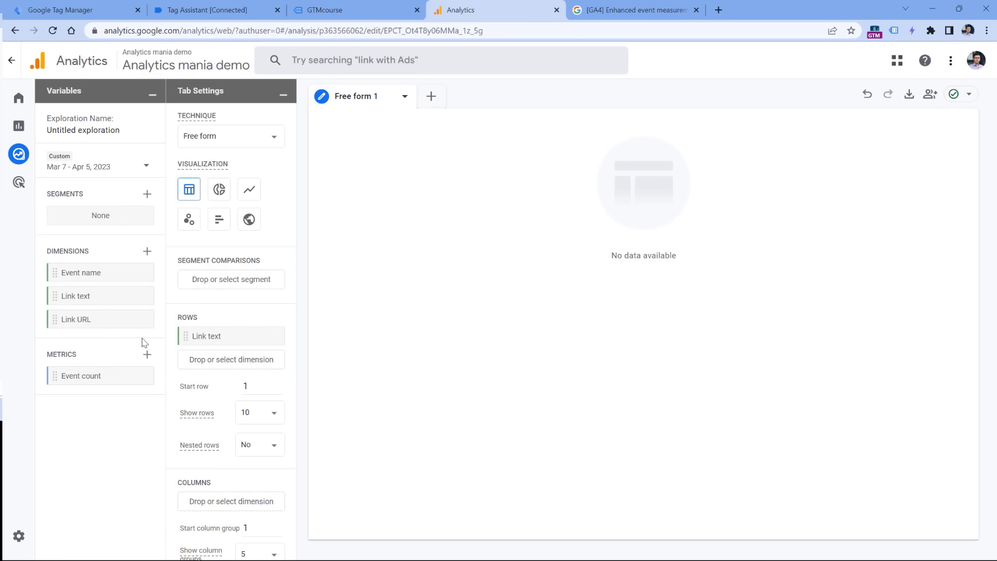
drag(118, 319, 256, 359)
scroll(255, 358, down, 3)
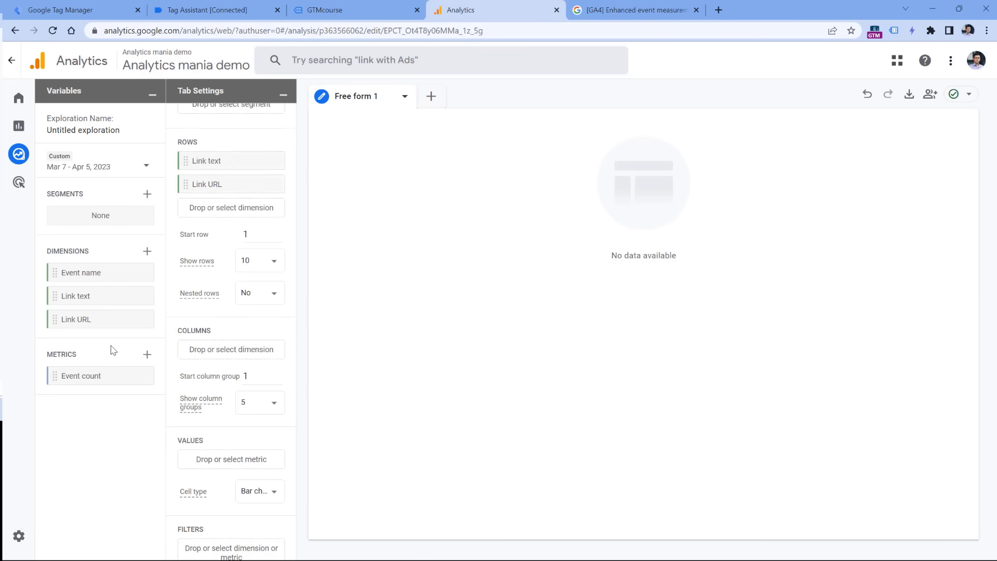
drag(83, 375, 222, 467)
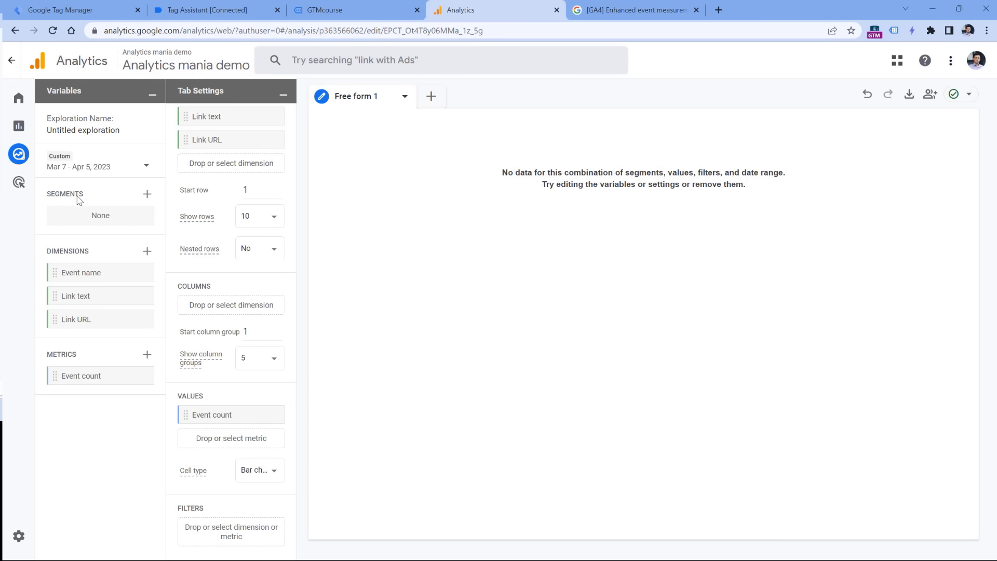
Step: Filter the exploration to Event name exactly matching menu_link_click
drag(82, 273, 220, 535)
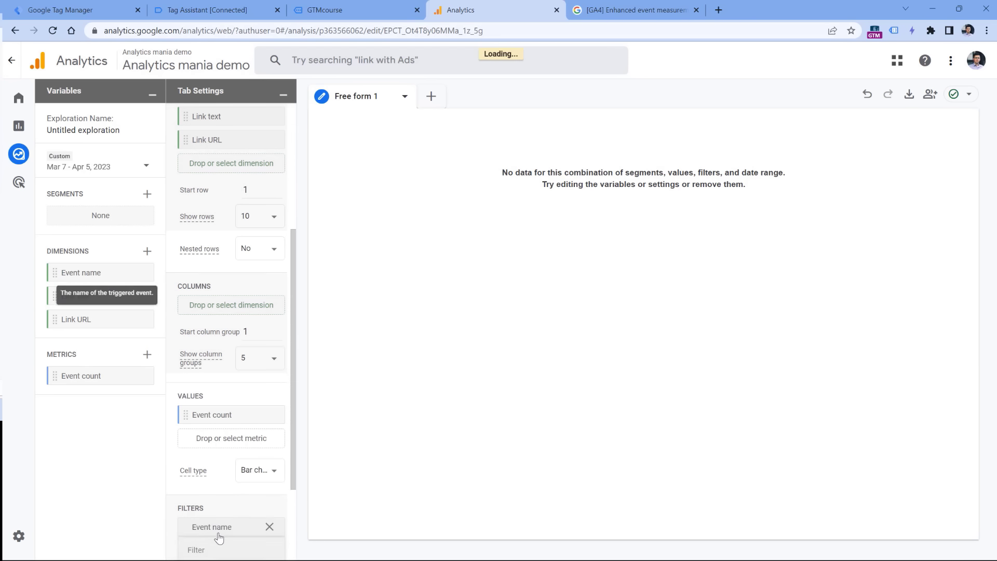
click(228, 448)
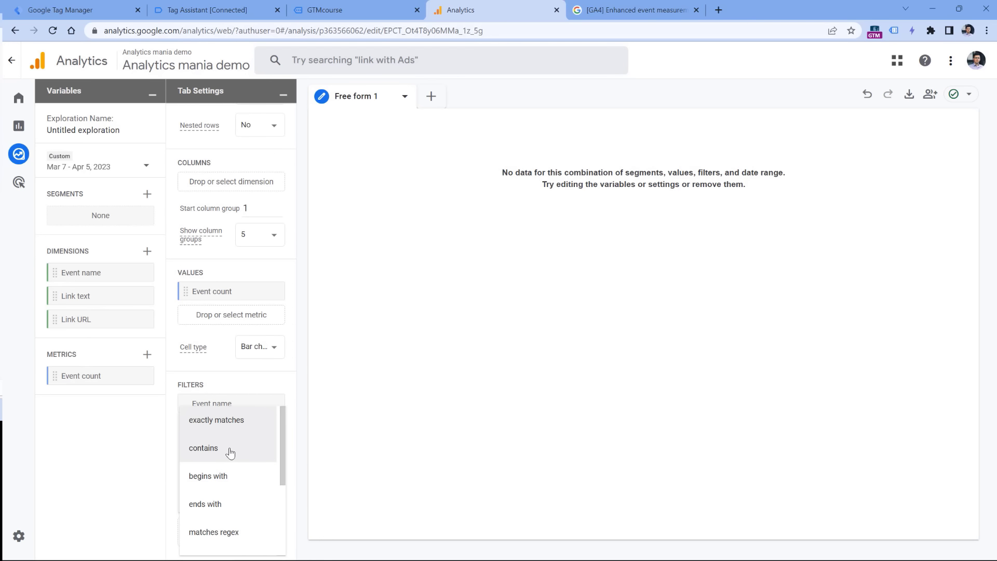
click(219, 415)
click(224, 471)
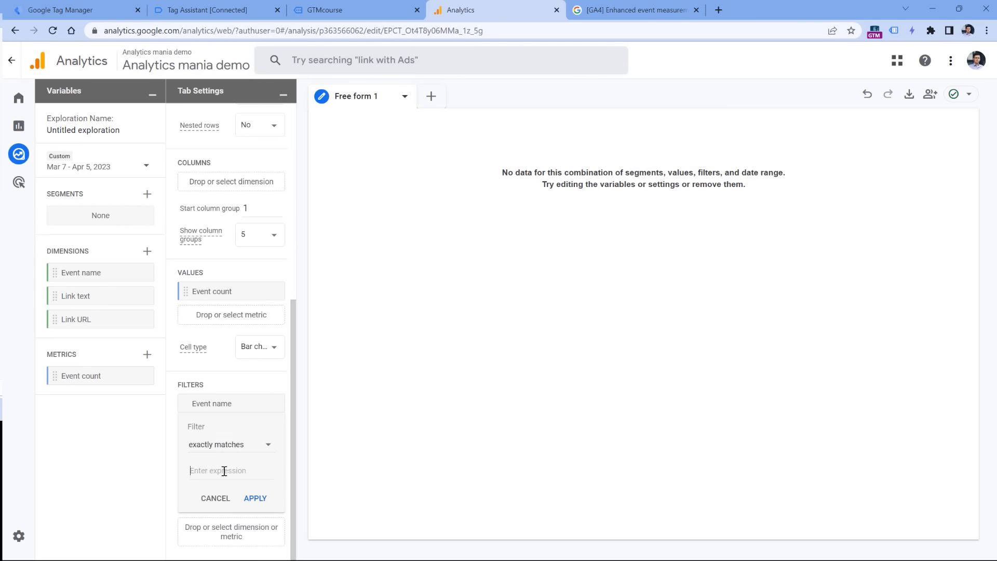
text(menu_link_click)
click(255, 498)
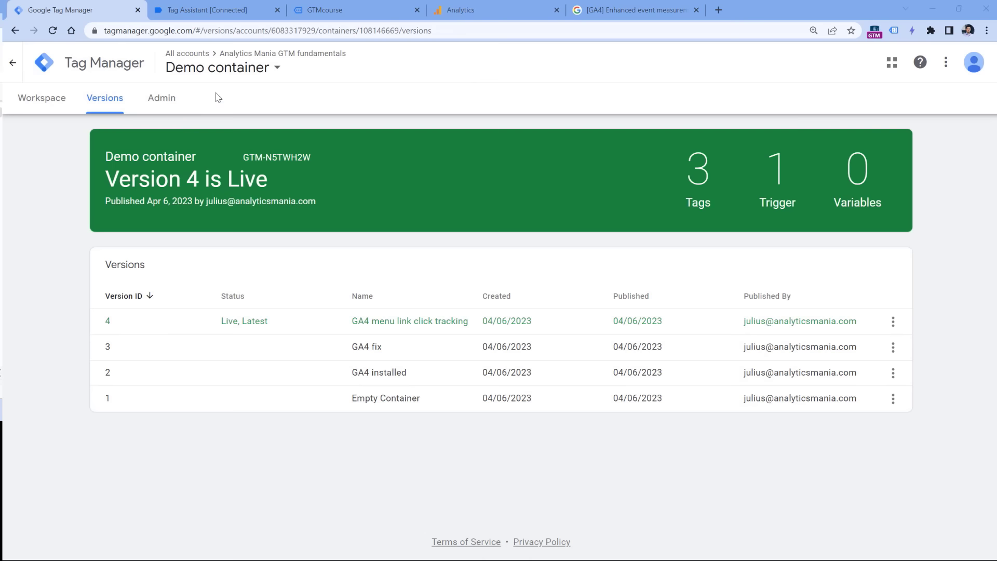
Step: Switch back to Tag Manager and open the GA4 event - menu_link_click tag from the workspace's tag list
click(214, 6)
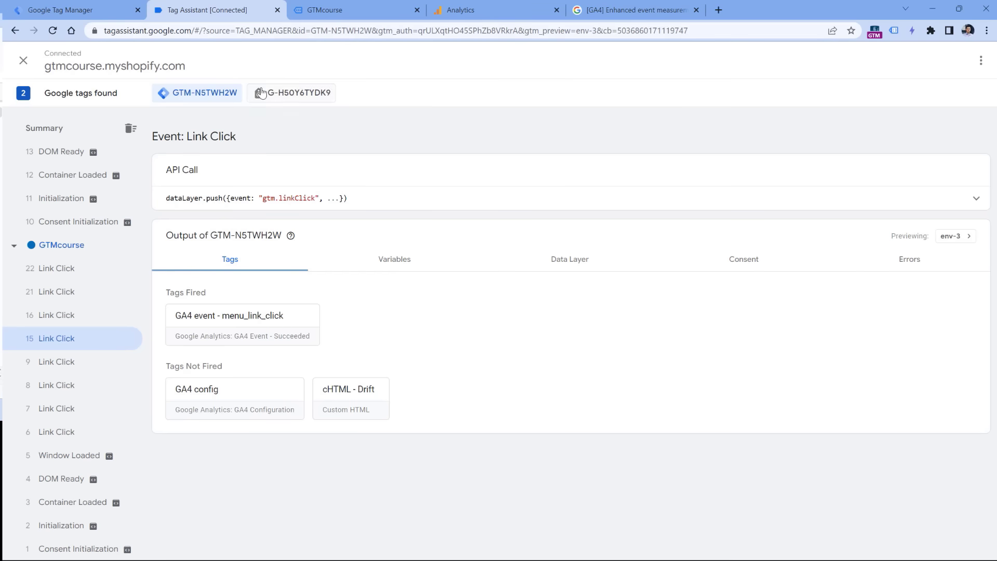
click(65, 9)
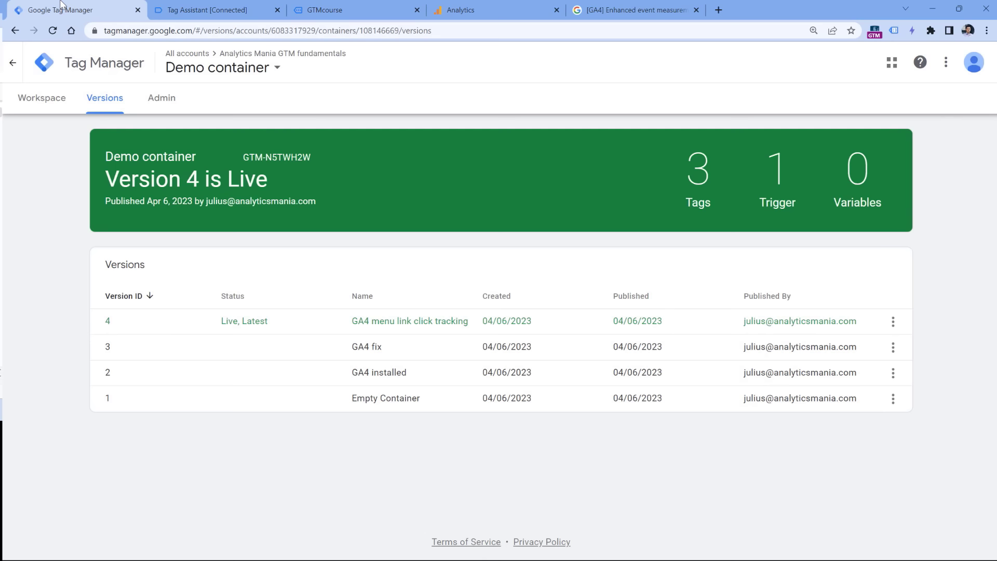
click(42, 98)
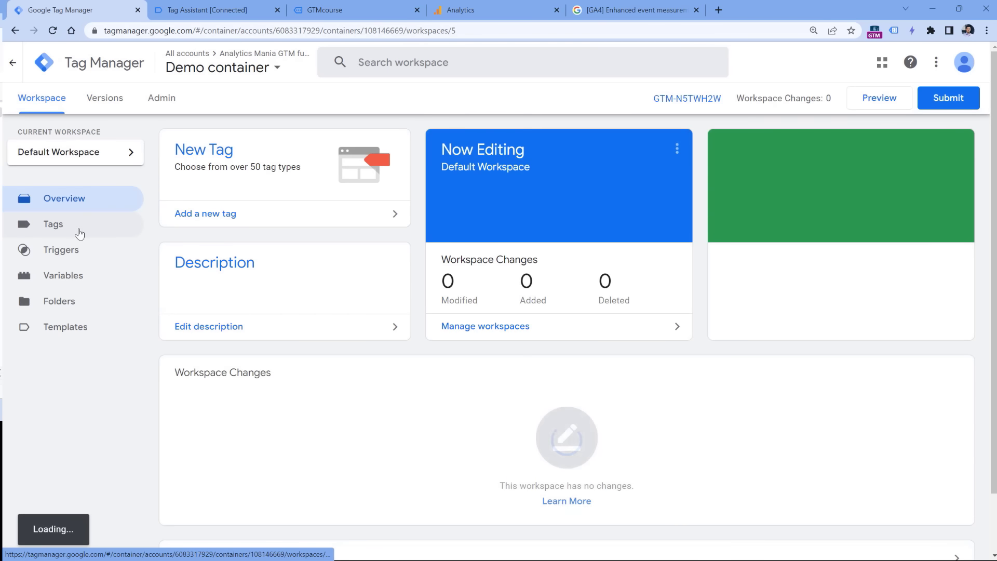
click(78, 224)
click(244, 258)
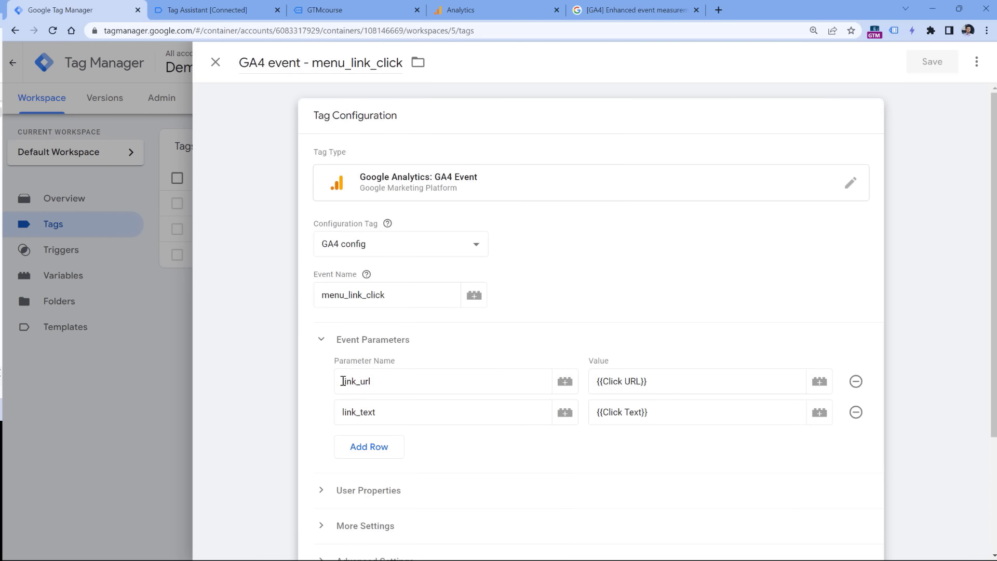
Step: Rename the tag's event parameters link_url and link_text to menu_link_url and menu_link_text
click(343, 382)
text(menu_)
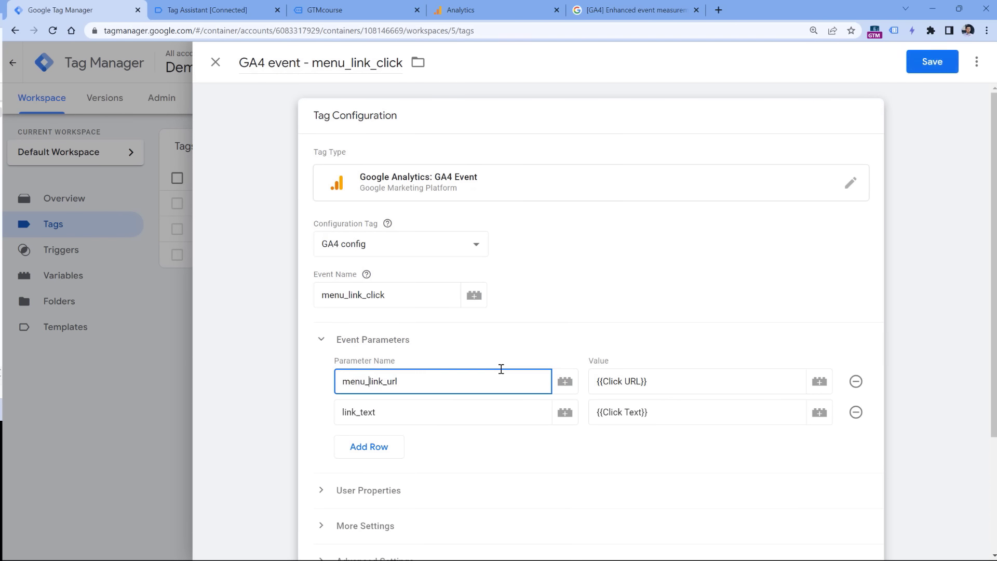
click(341, 412)
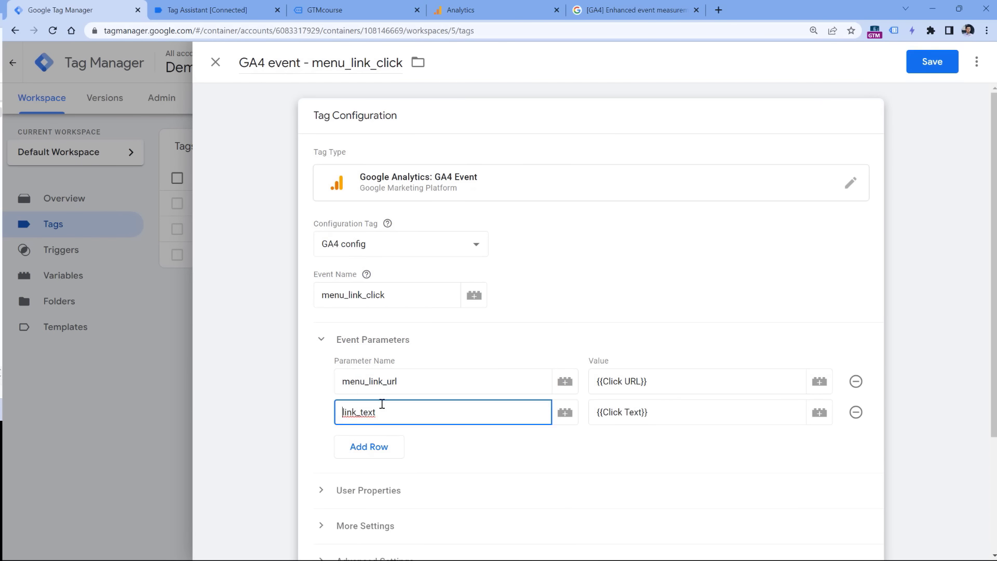
text(menu_)
drag(400, 372, 344, 374)
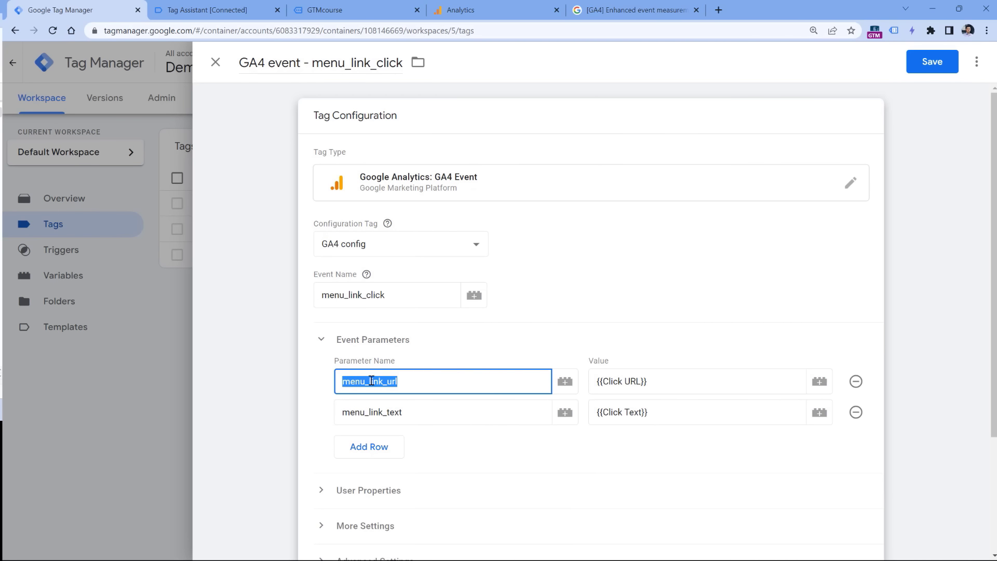
click(368, 413)
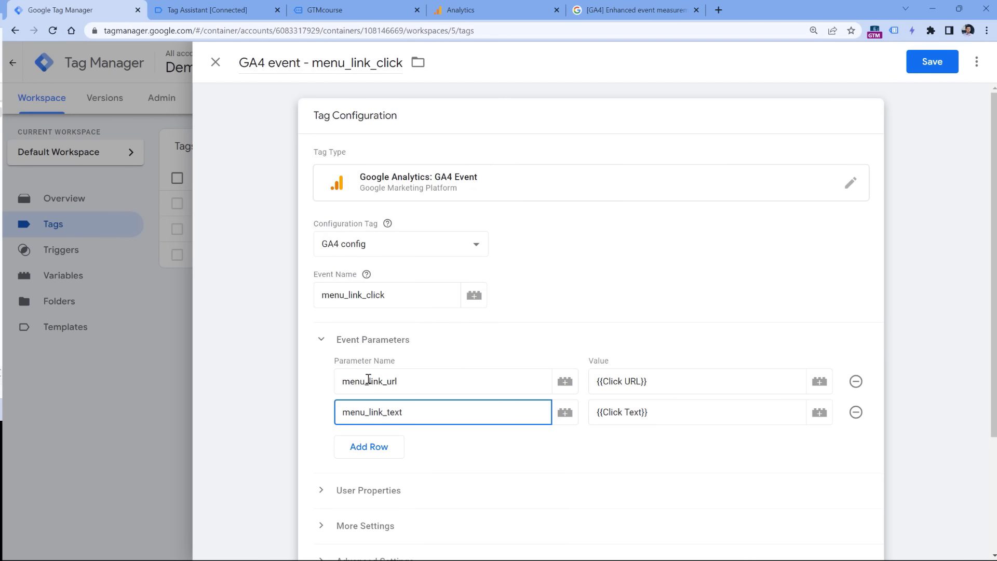
click(418, 383)
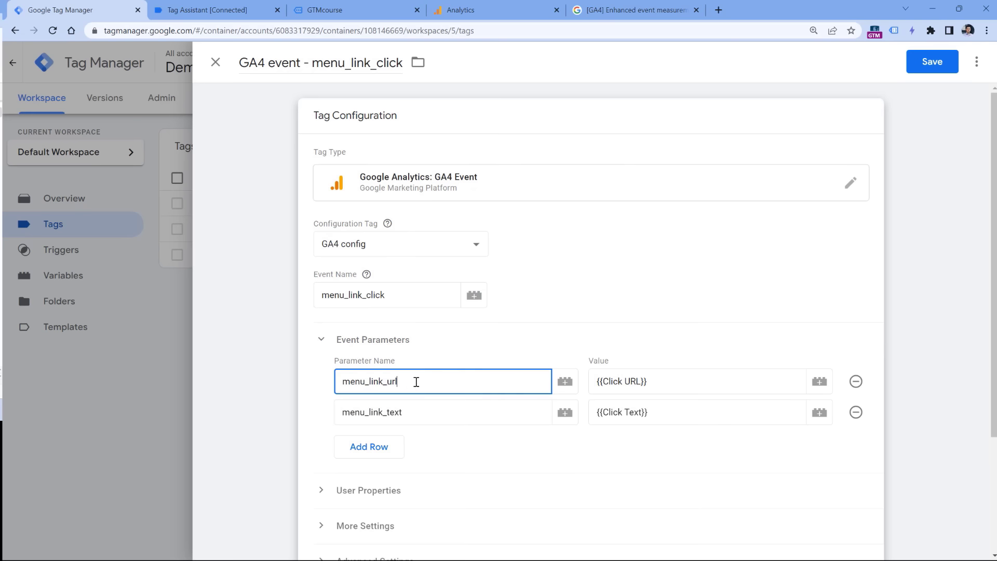
drag(425, 380, 346, 378)
click(423, 406)
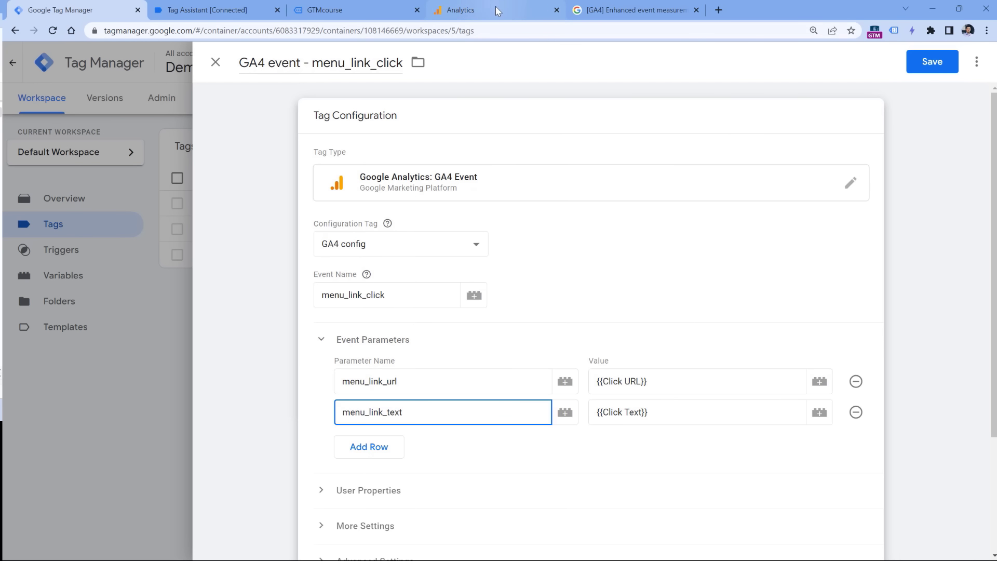
Step: Switch to Analytics and start a new custom dimension in the property's custom definitions
click(496, 8)
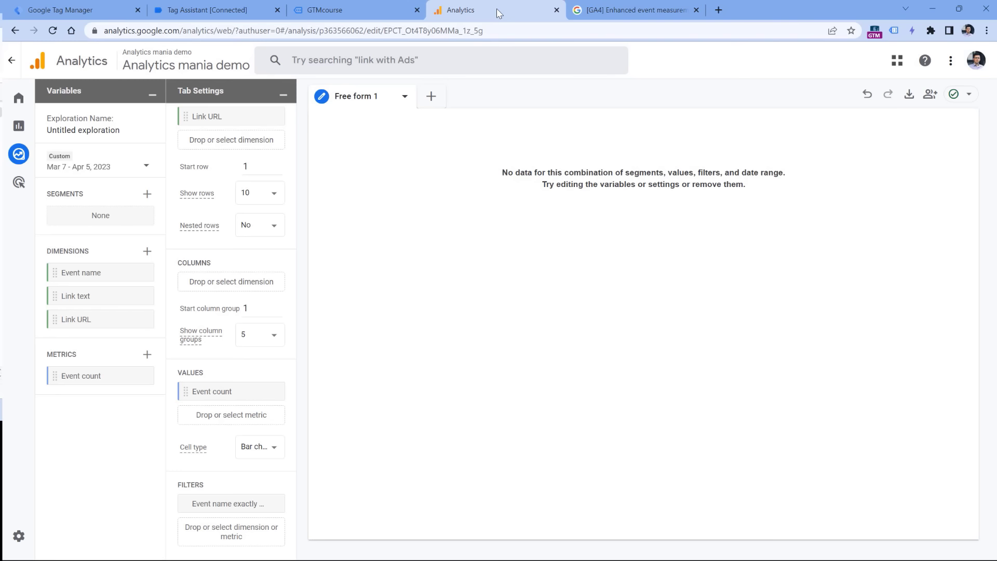
click(20, 535)
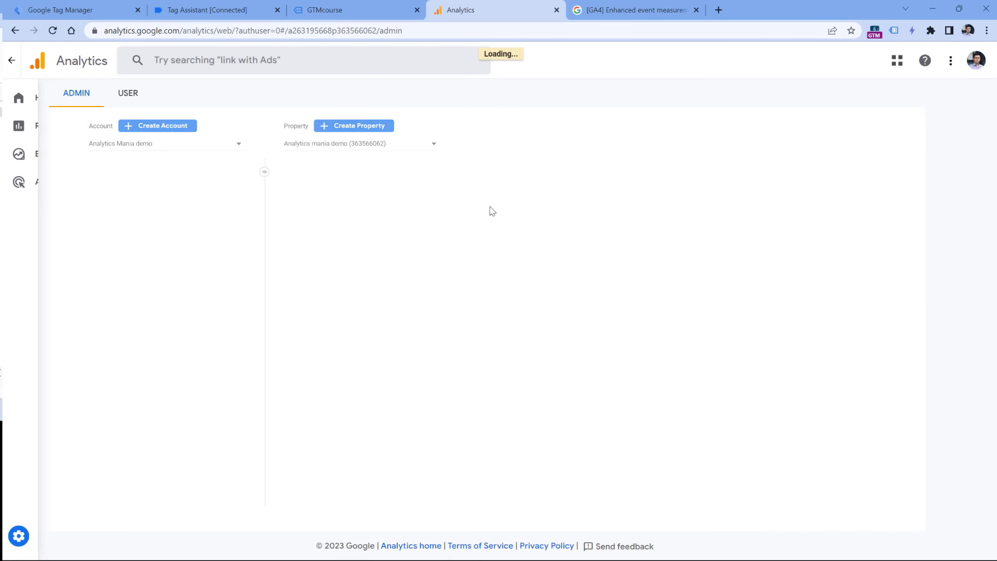
click(432, 299)
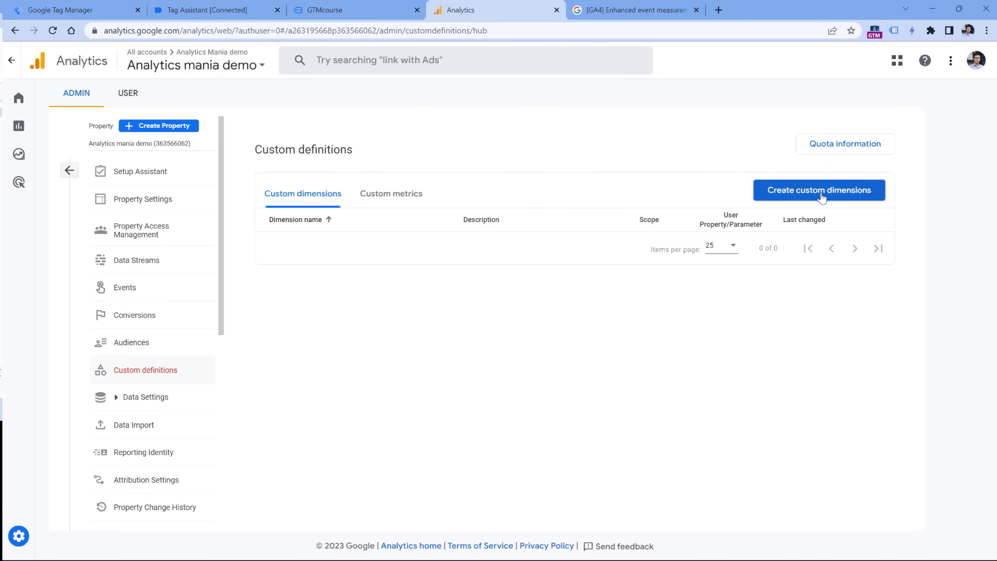
click(819, 192)
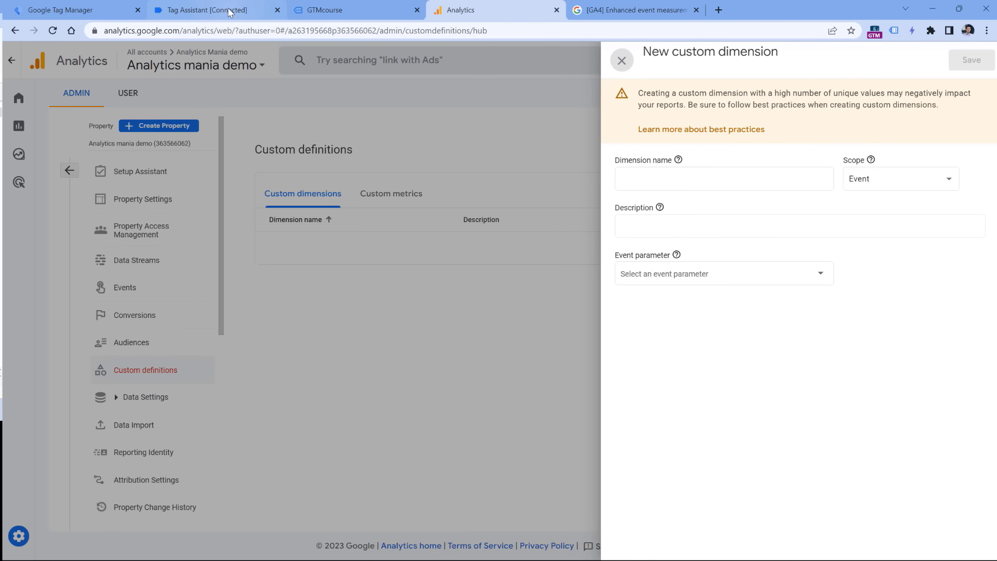
Step: Copy the parameter name menu_link_url from the Tag Manager tag and enter it as the new custom dimension's event parameter
click(78, 9)
drag(412, 383, 334, 380)
key(ctrl+c)
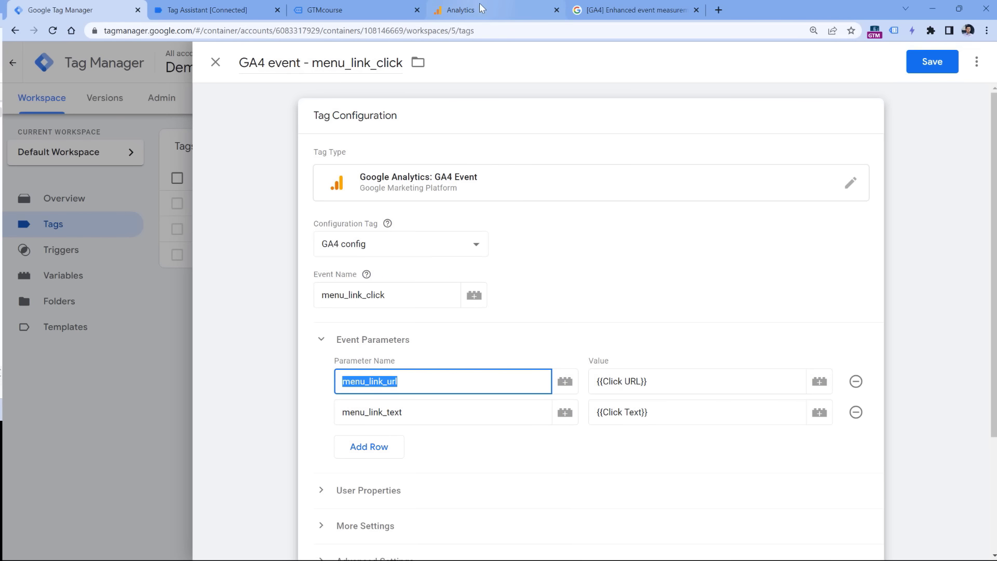
click(502, 11)
click(708, 274)
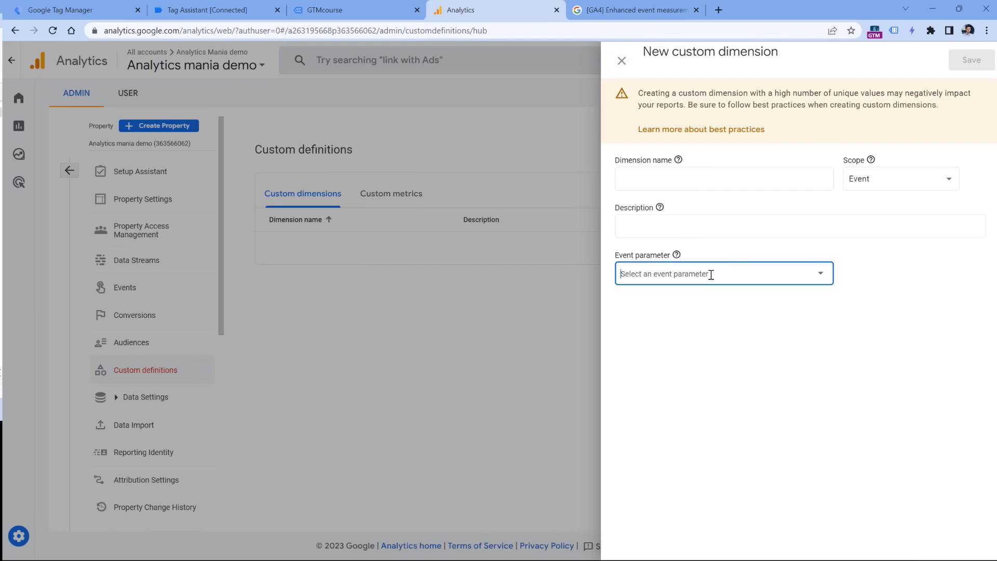
key(ctrl+v)
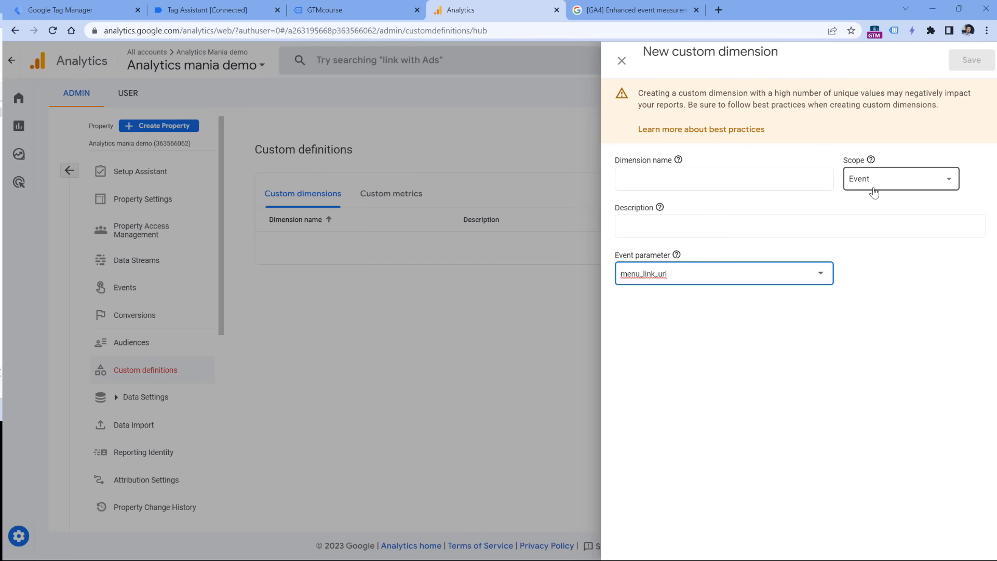
Step: Name the event-scoped custom dimension Menu link URL
click(729, 185)
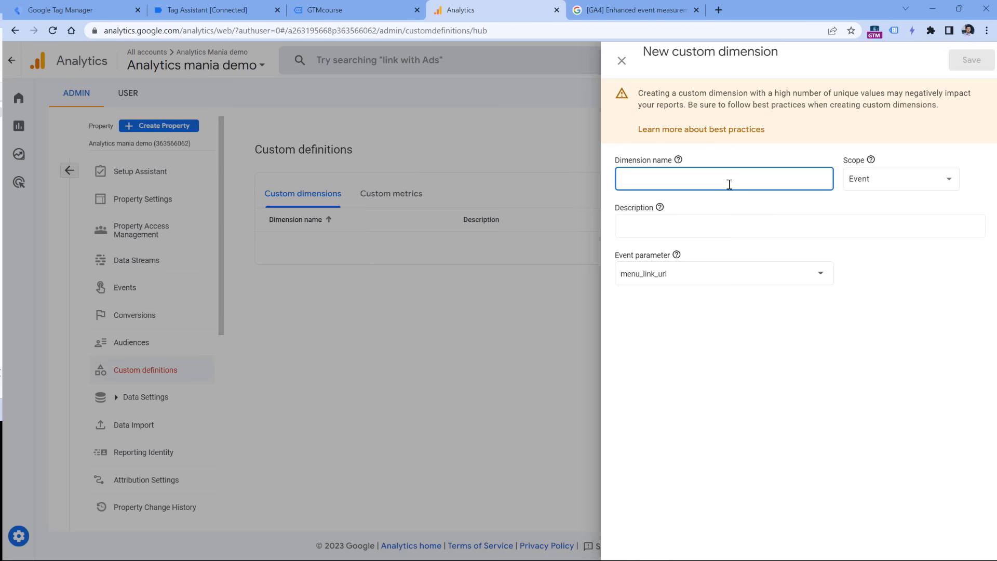
text(Menu link )
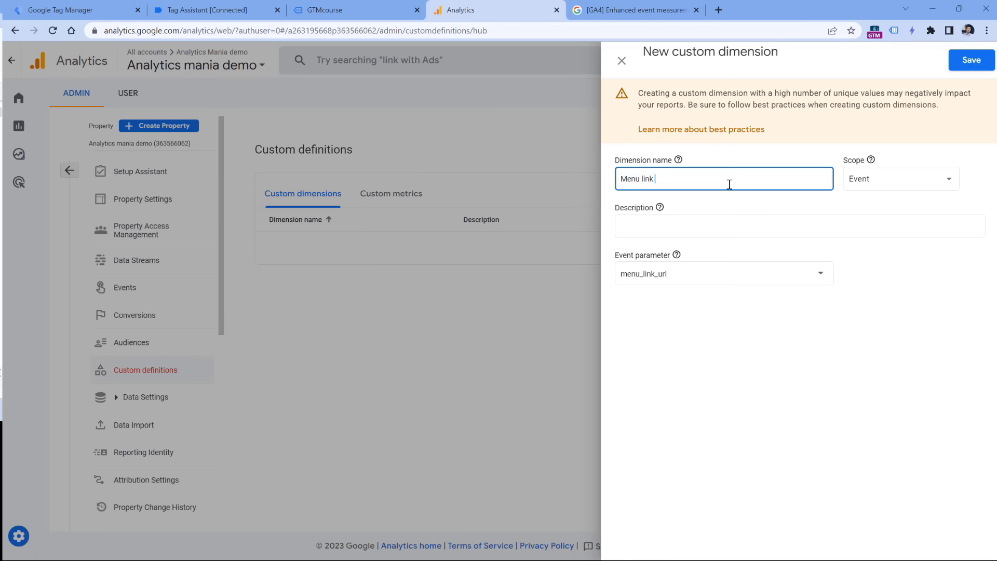
text(URL)
Step: Change the custom dimension's event parameter to menu_link_text and its name to Menu link text
click(86, 7)
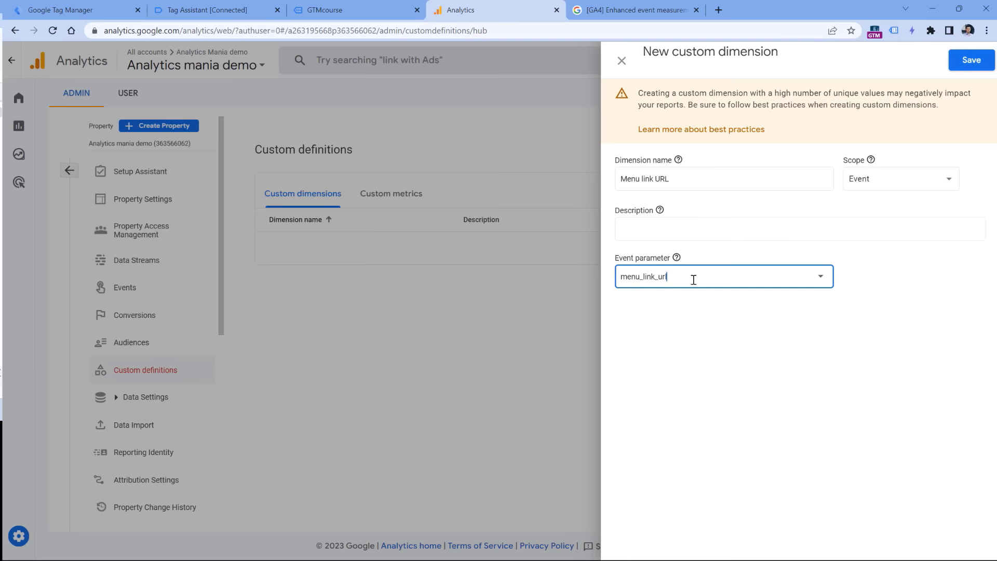
key(ctrl+a)
text(menu_link_text)
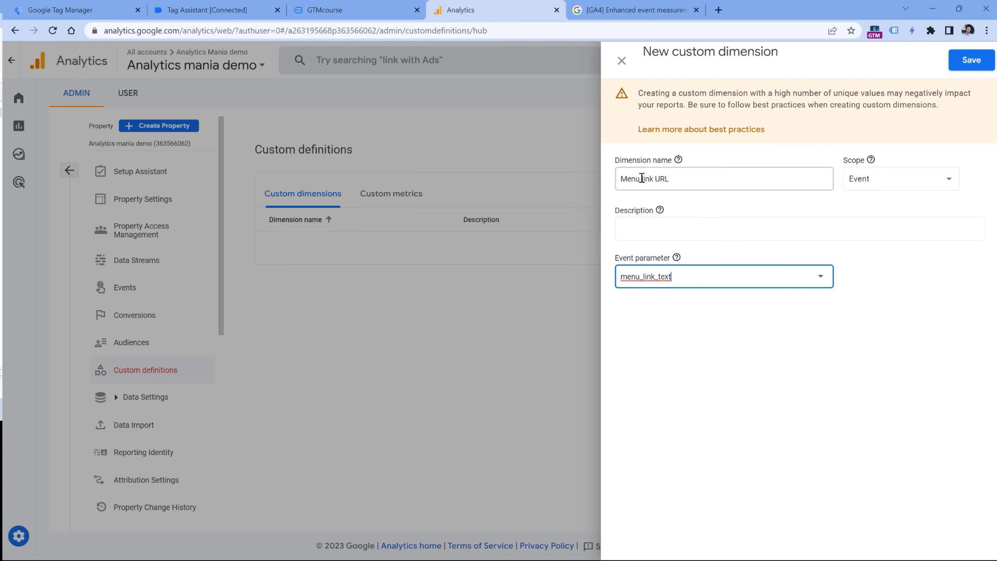
double_click(662, 179)
text(text)
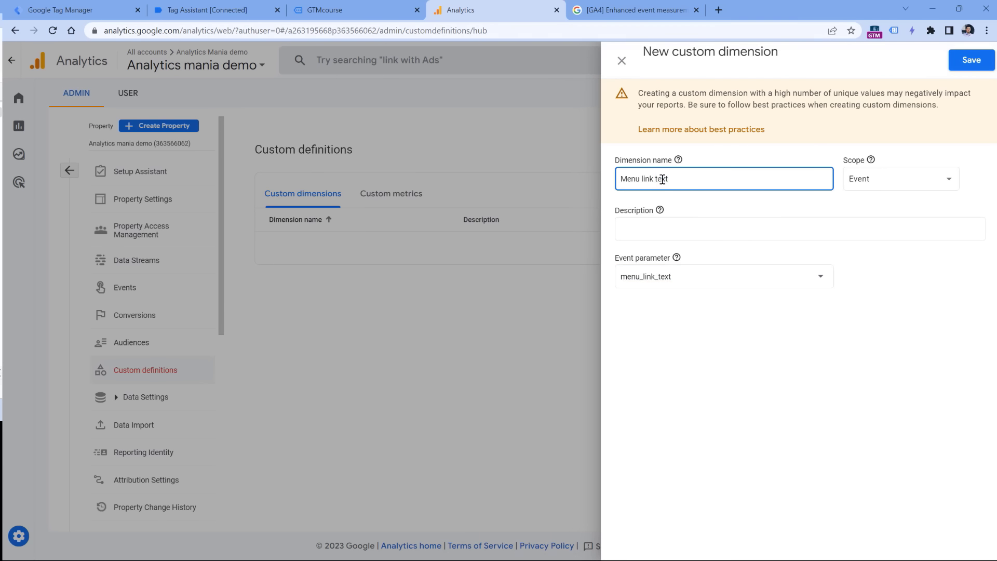